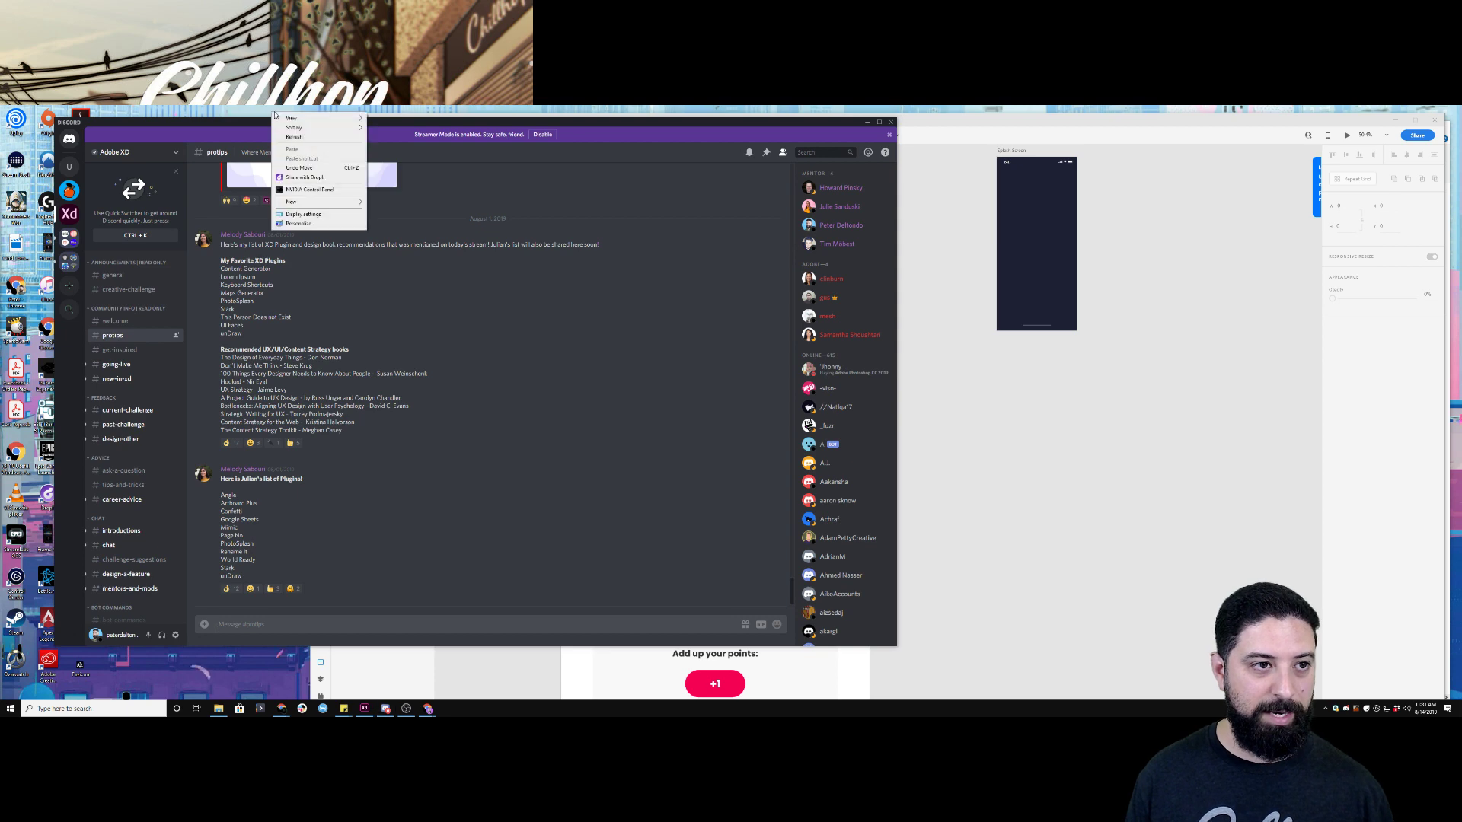
# Set the Windows display resolution to 2560 × 1440 and close the display settings
pyautogui.click(305, 215)
pyautogui.scroll(-5, 361, 419)
pyautogui.click(361, 420)
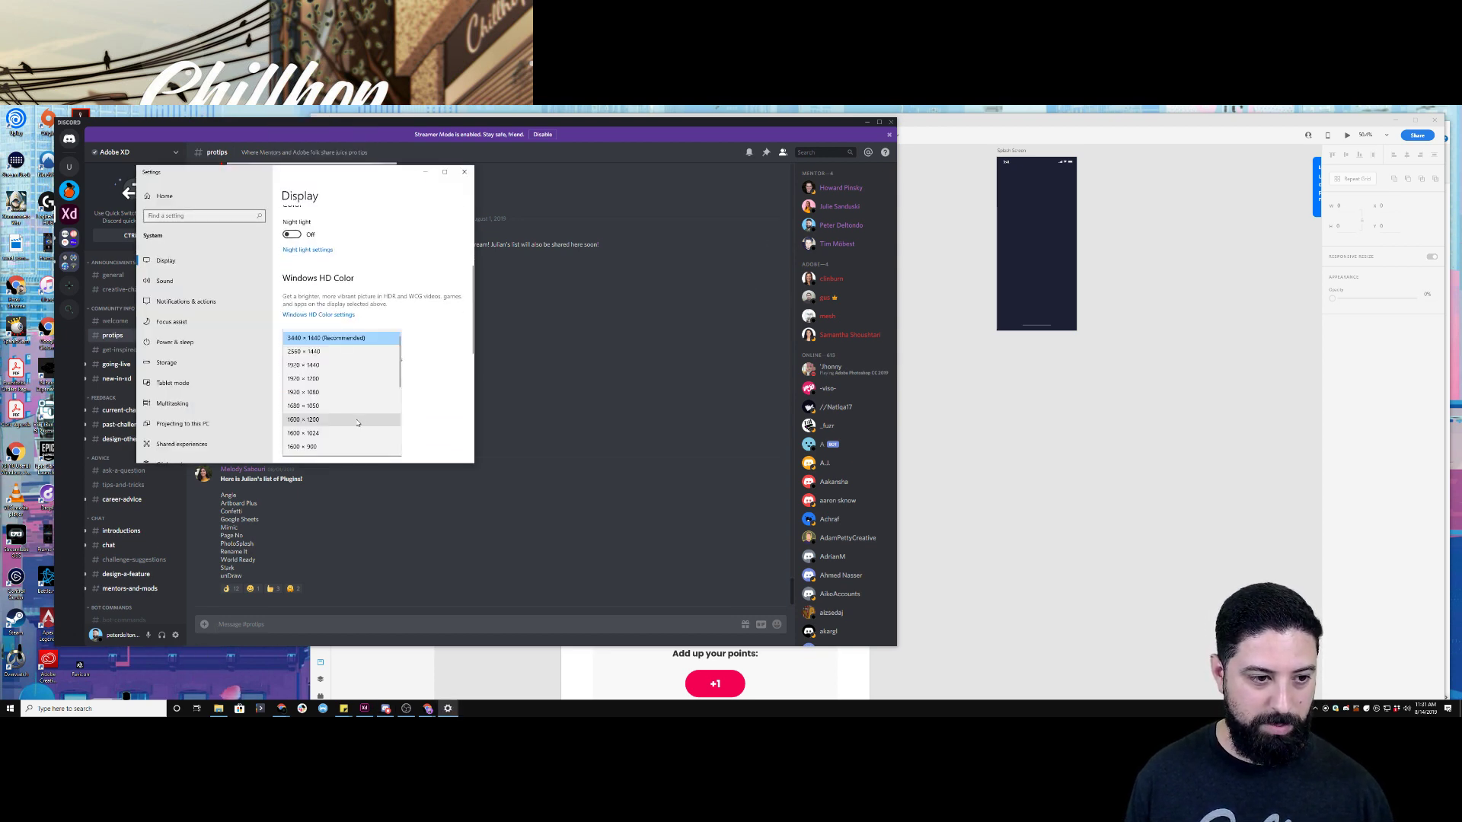
pyautogui.click(346, 354)
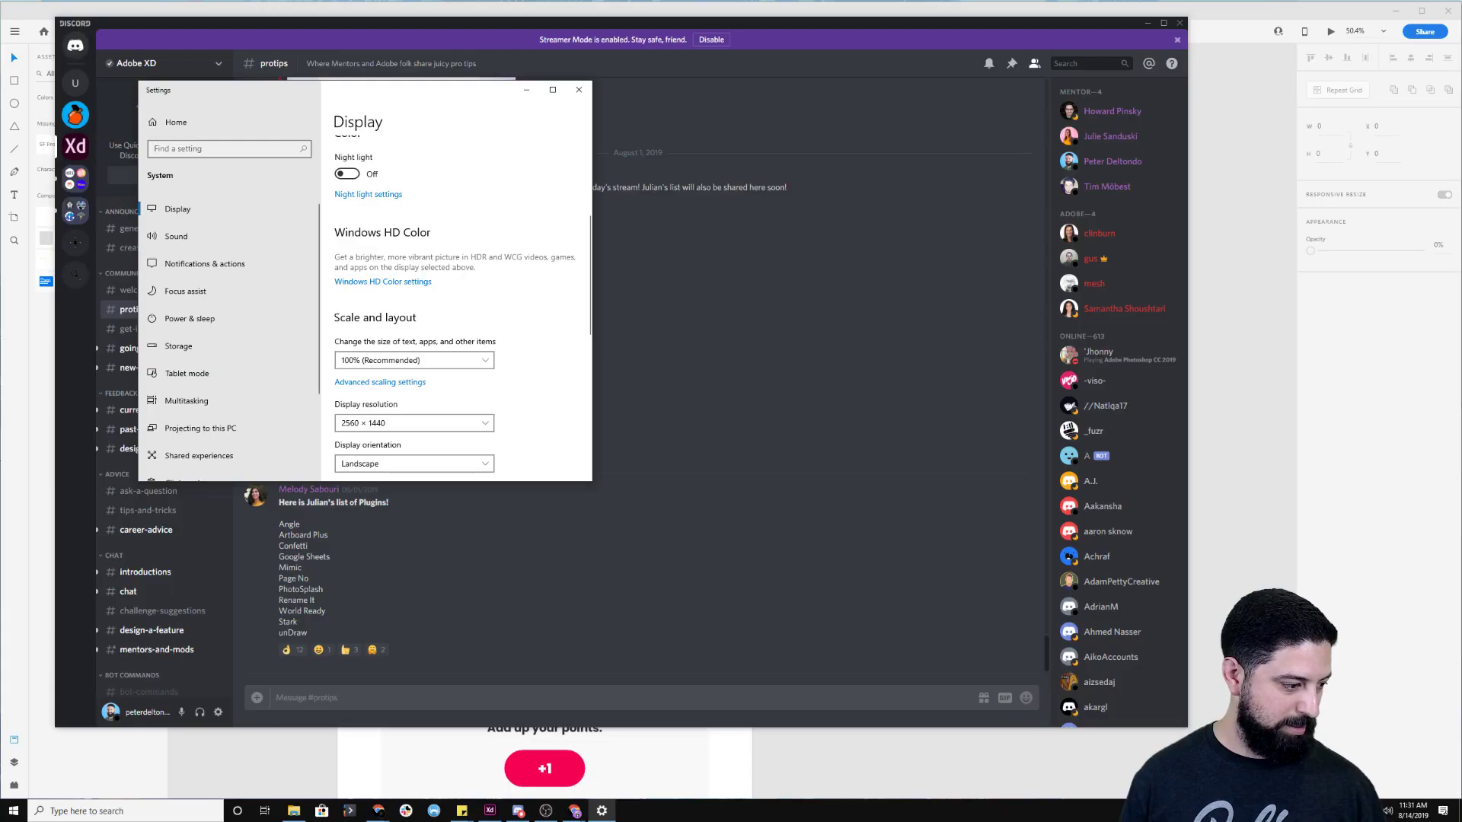
pyautogui.click(581, 90)
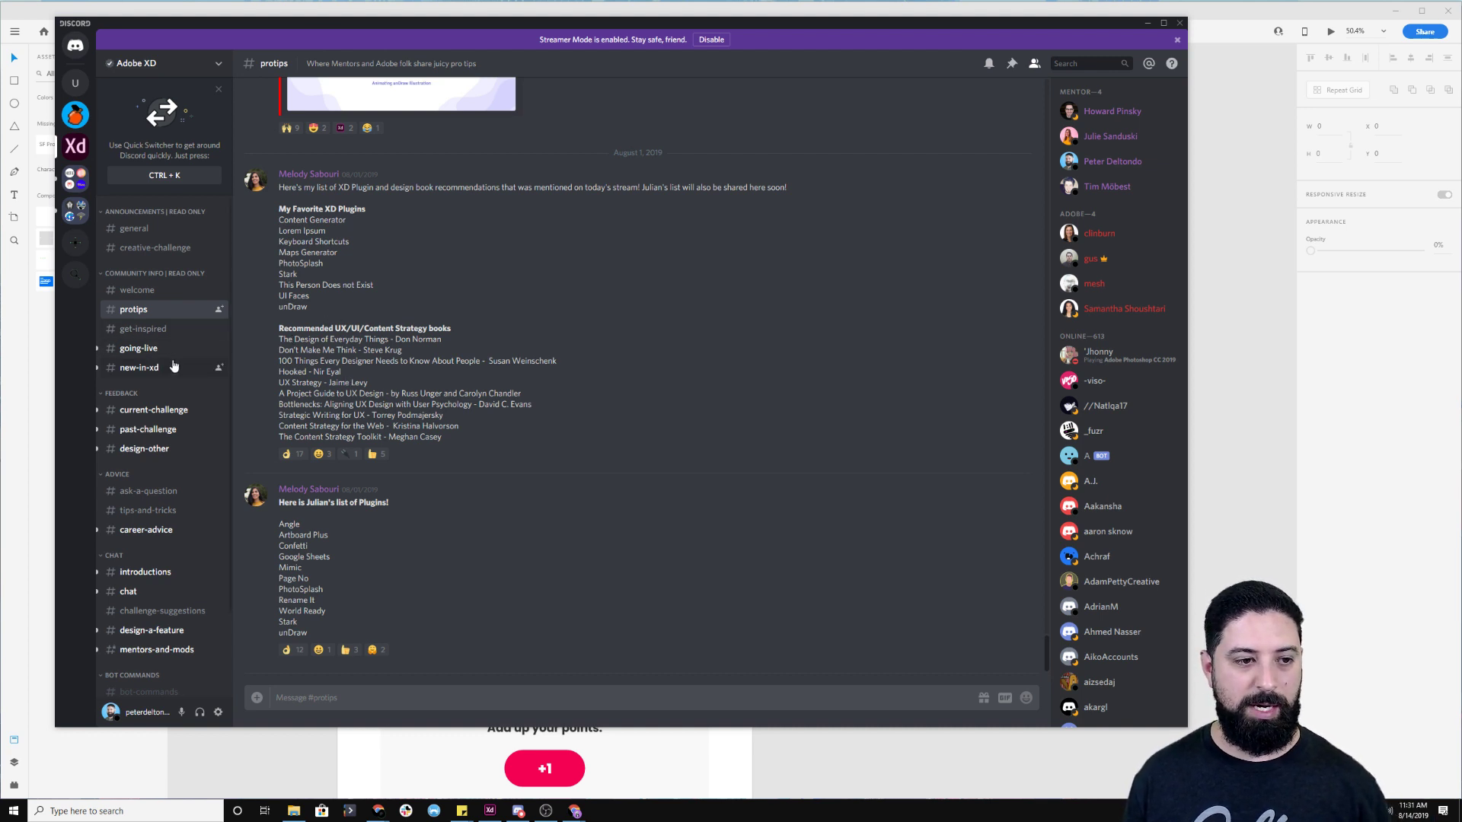
# View the current-challenge channel of the Adobe XD server, and switch to the Adobe XD document
pyautogui.click(171, 411)
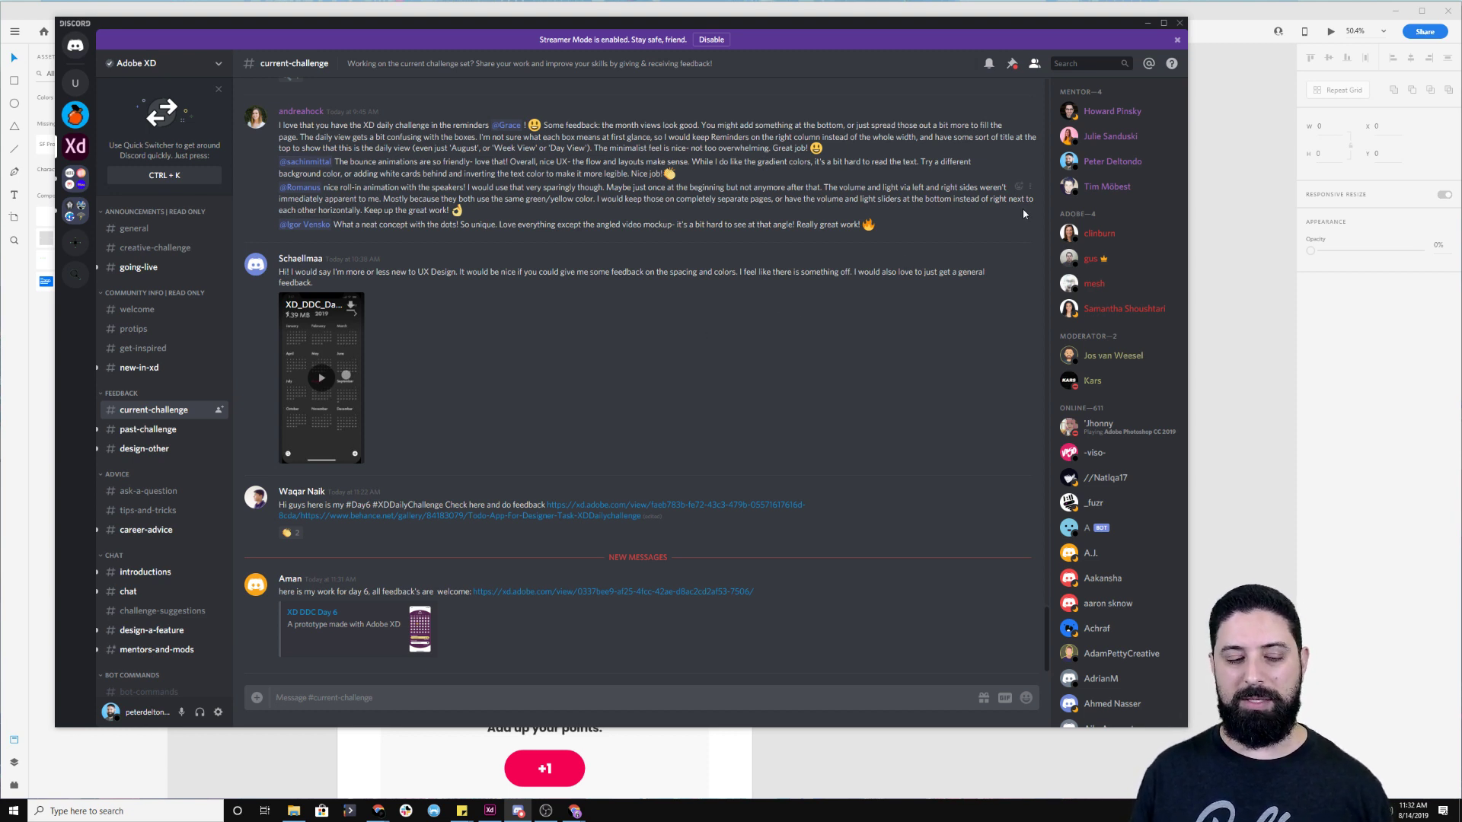
pyautogui.click(1251, 198)
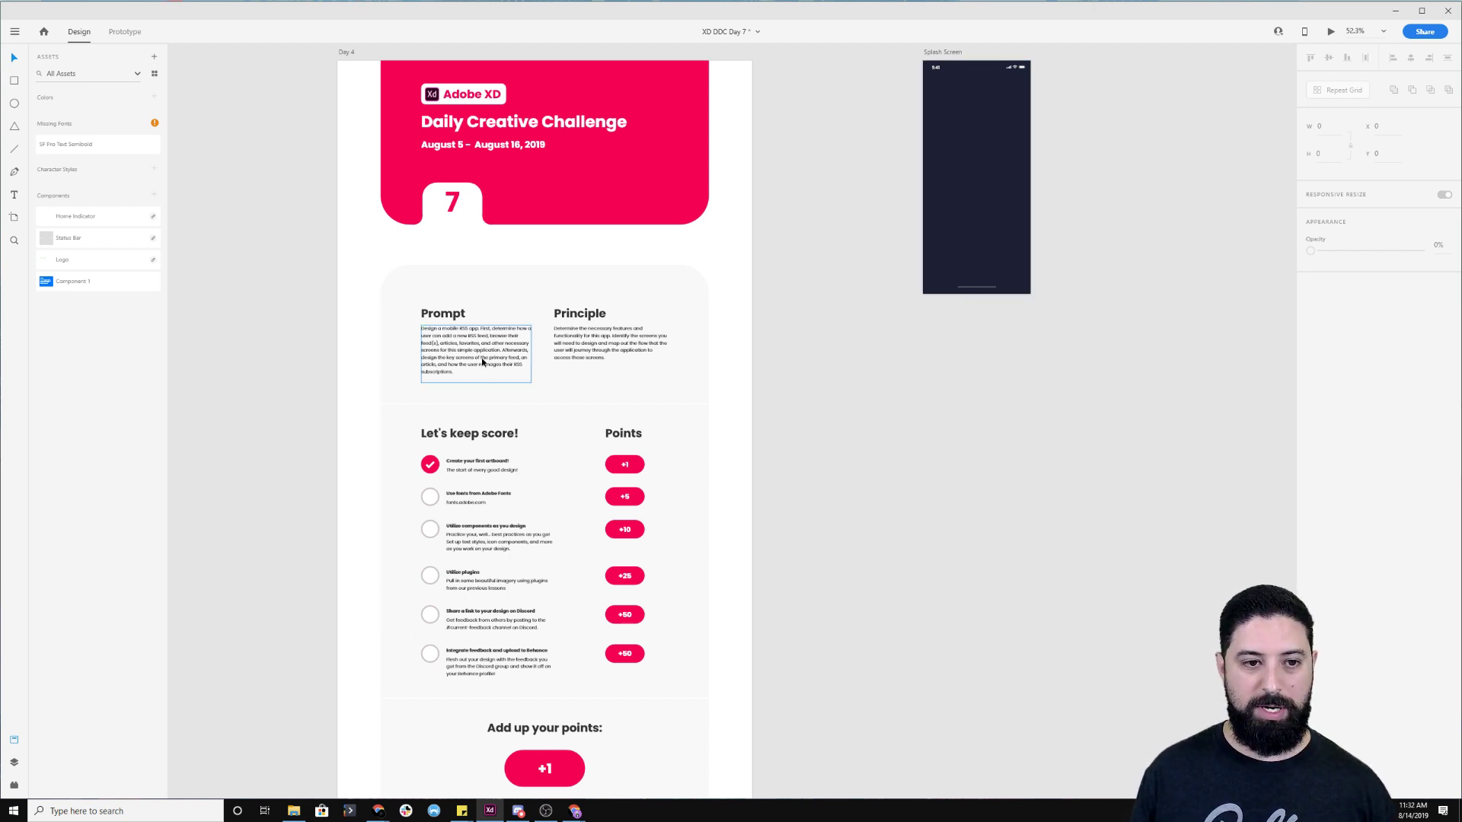
# Examine the Day 7 challenge's prompt, principle and scoring list, and the Inspiration examples below them
pyautogui.scroll(5, 482, 358)
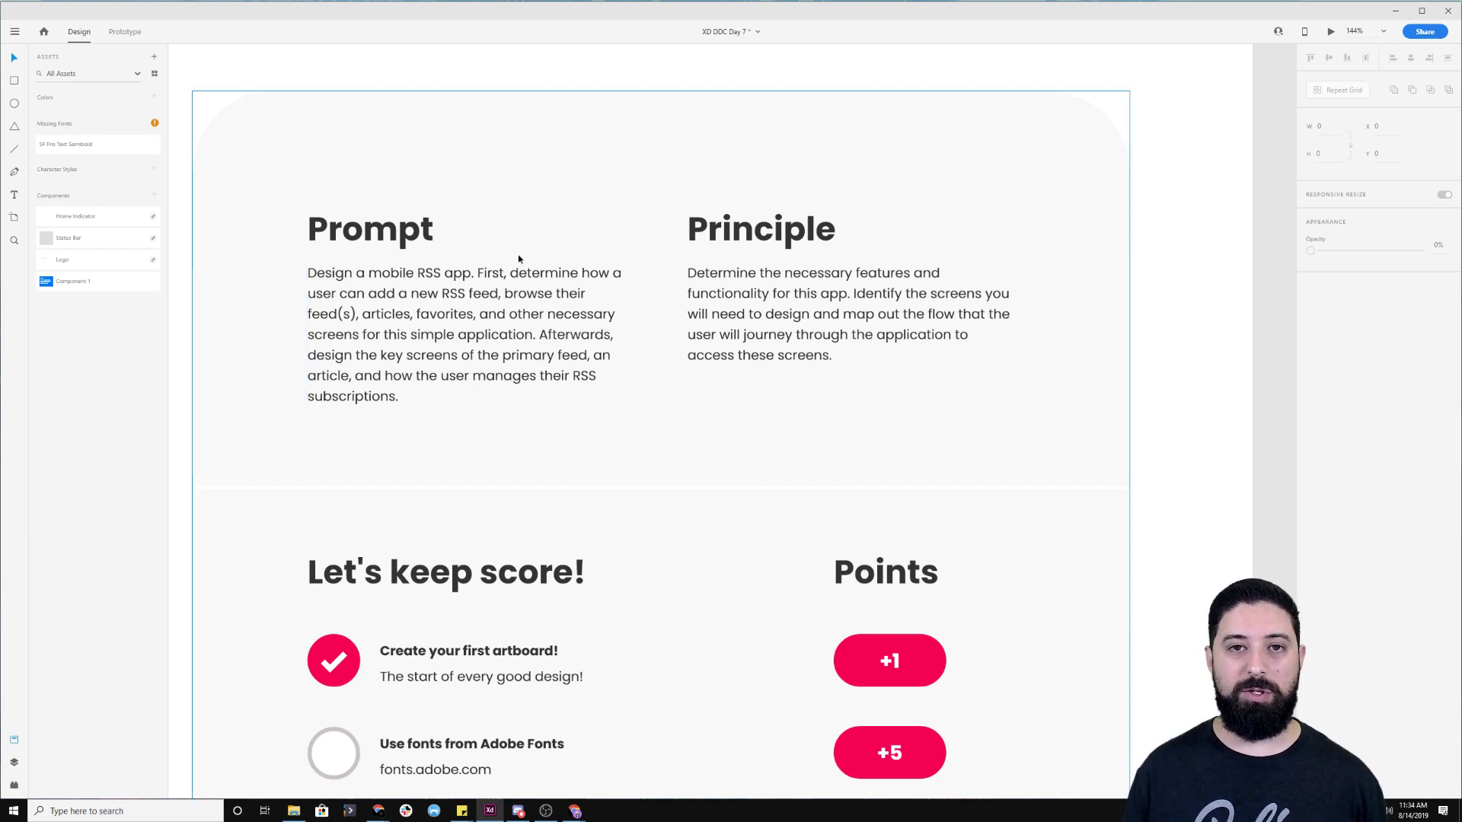
pyautogui.scroll(-5, 522, 369)
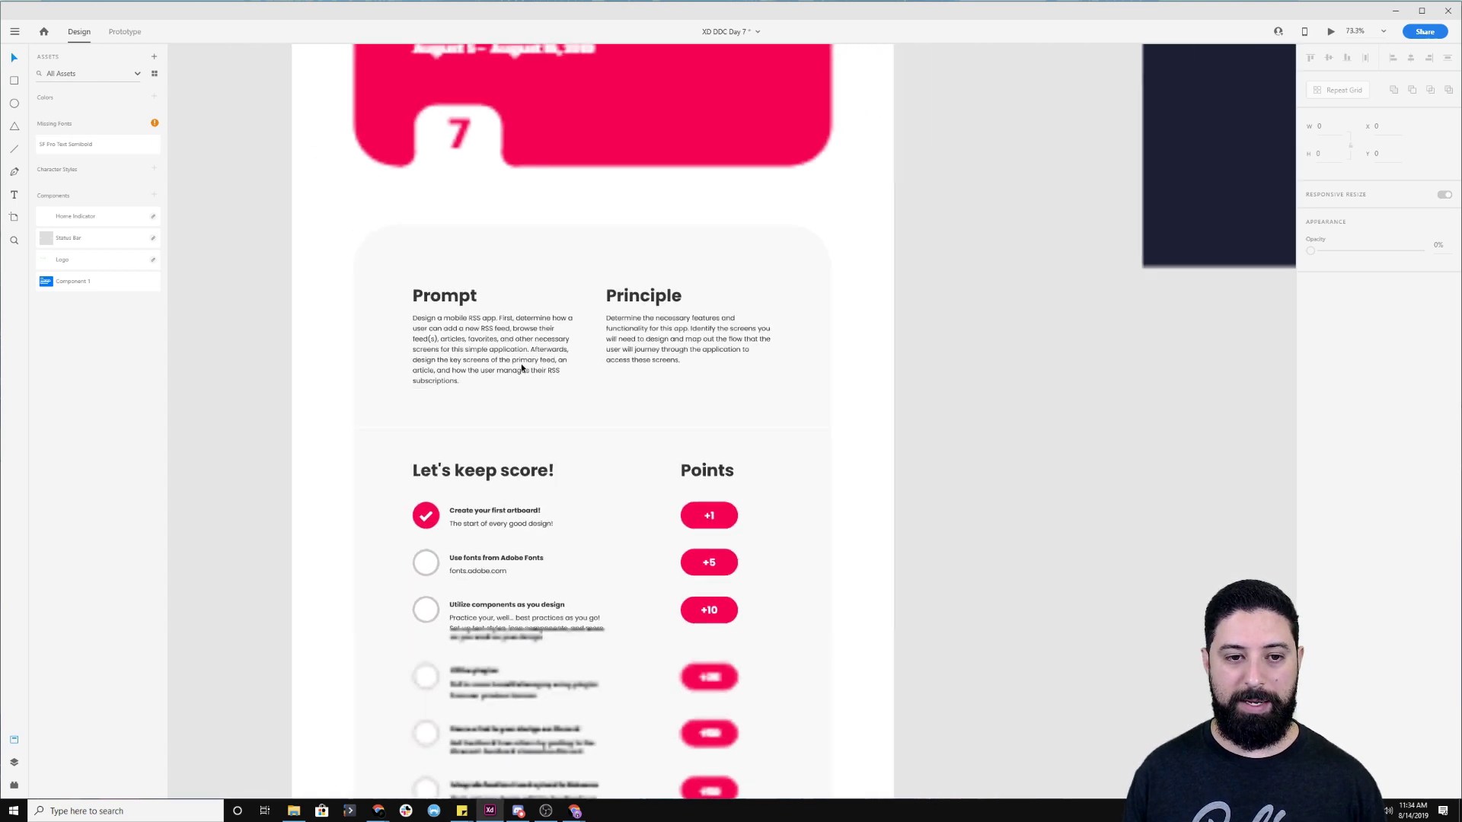
pyautogui.moveTo(681, 653); pyautogui.dragTo(672, 248)
pyautogui.moveTo(692, 569); pyautogui.dragTo(679, 235)
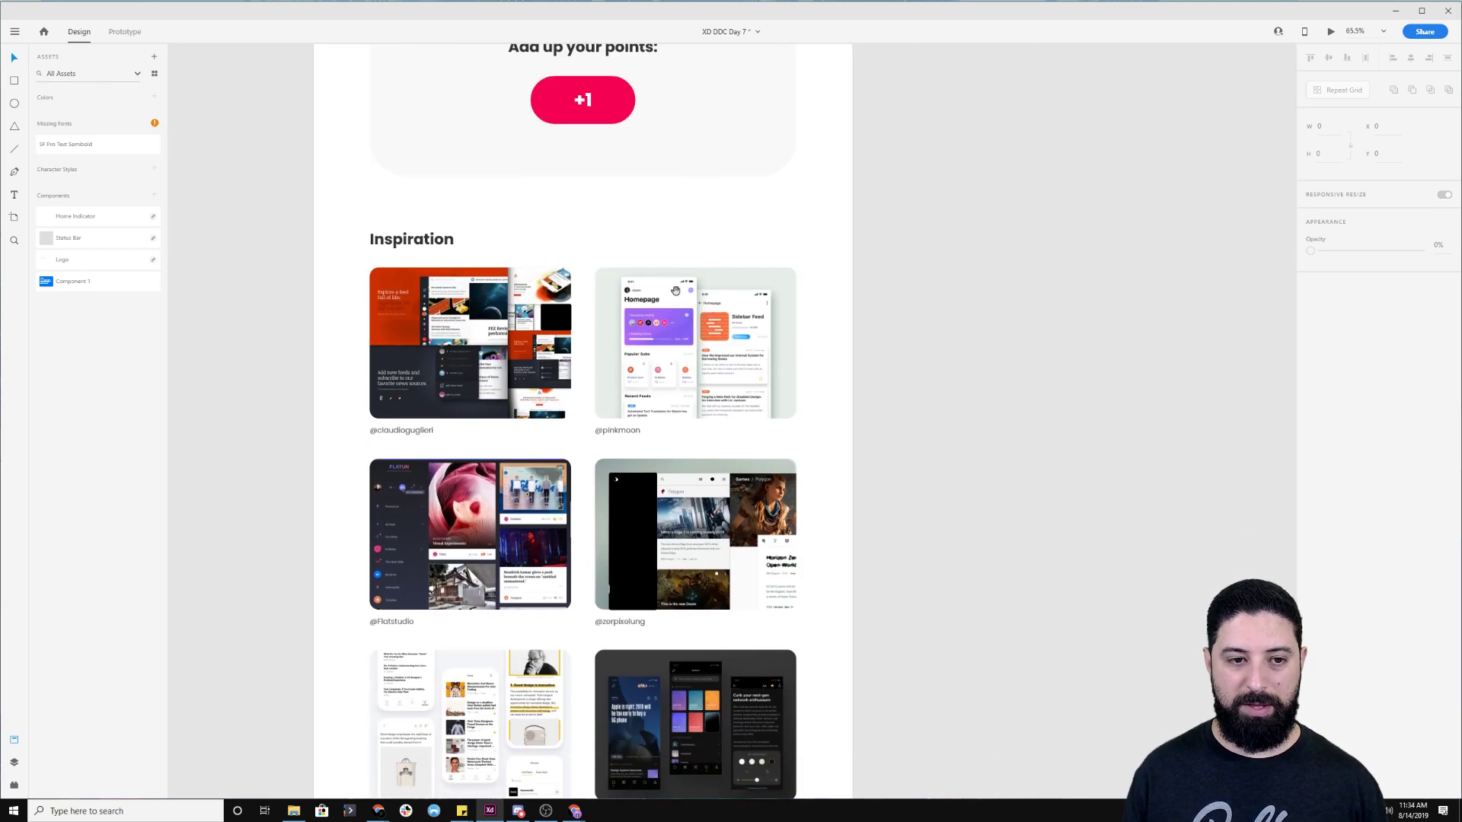
pyautogui.scroll(5, 644, 415)
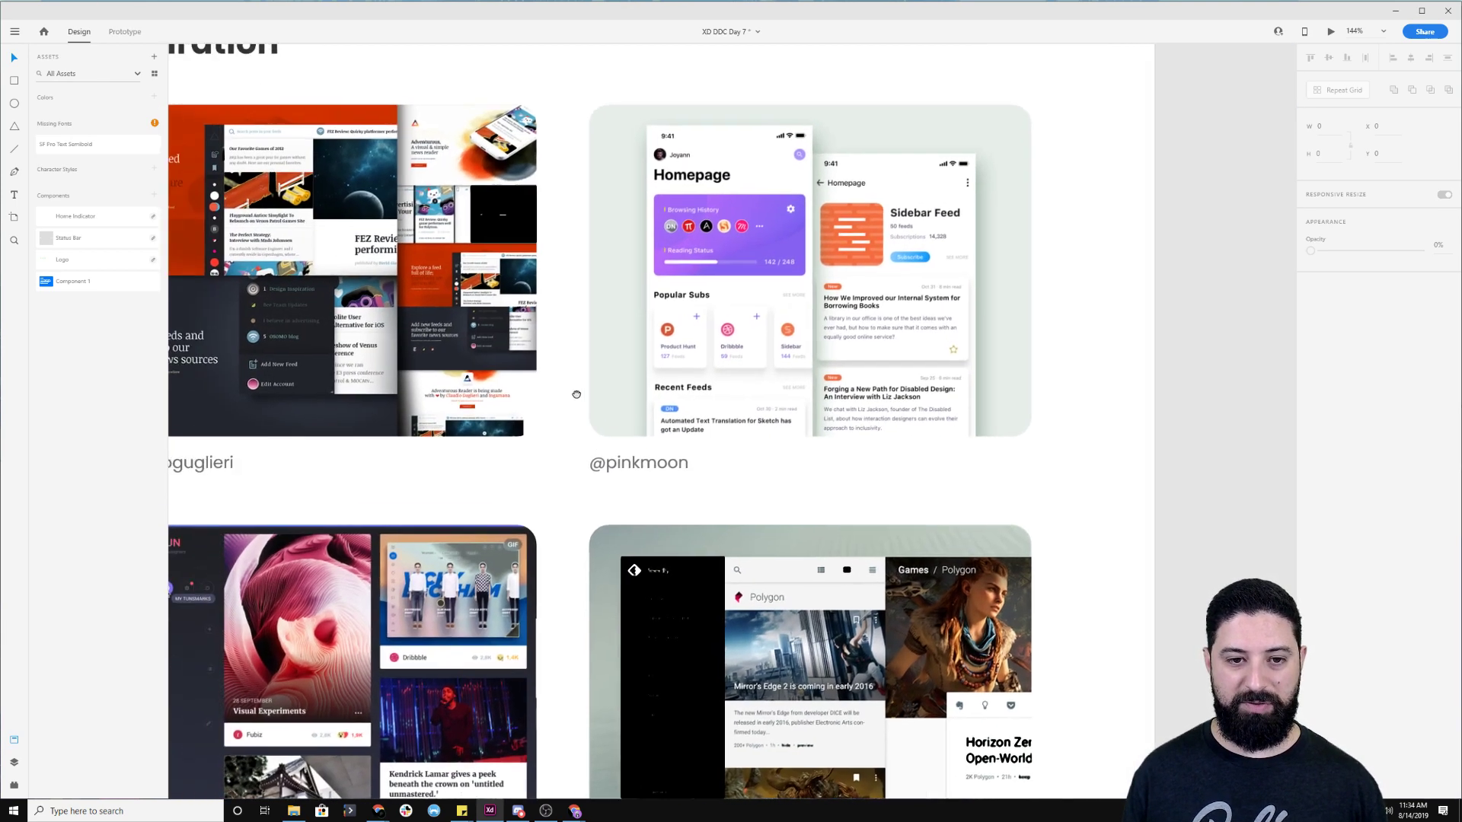
pyautogui.moveTo(576, 394); pyautogui.dragTo(688, 416)
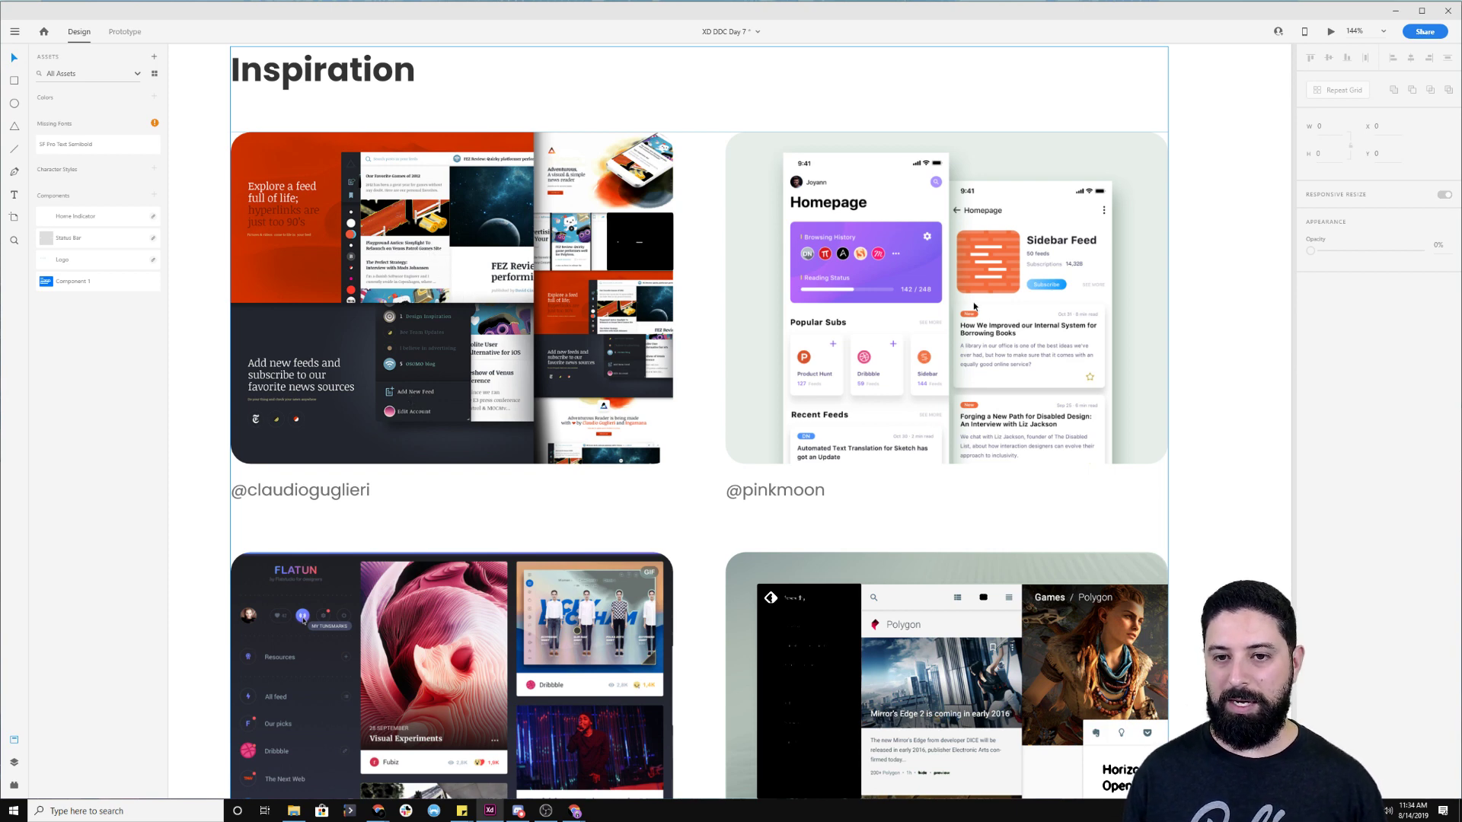
pyautogui.scroll(-5, 948, 386)
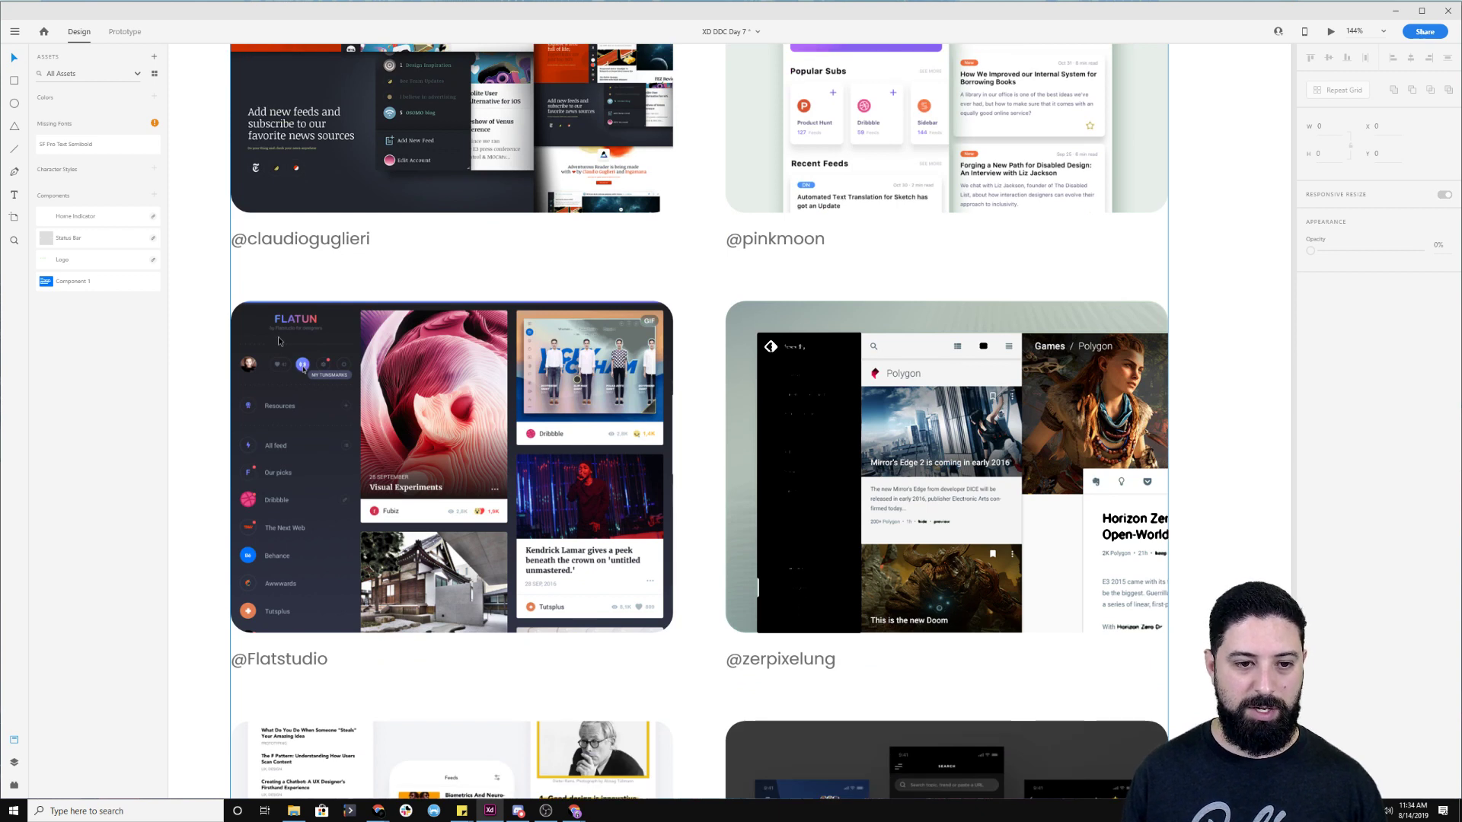
pyautogui.scroll(-1, 653, 557)
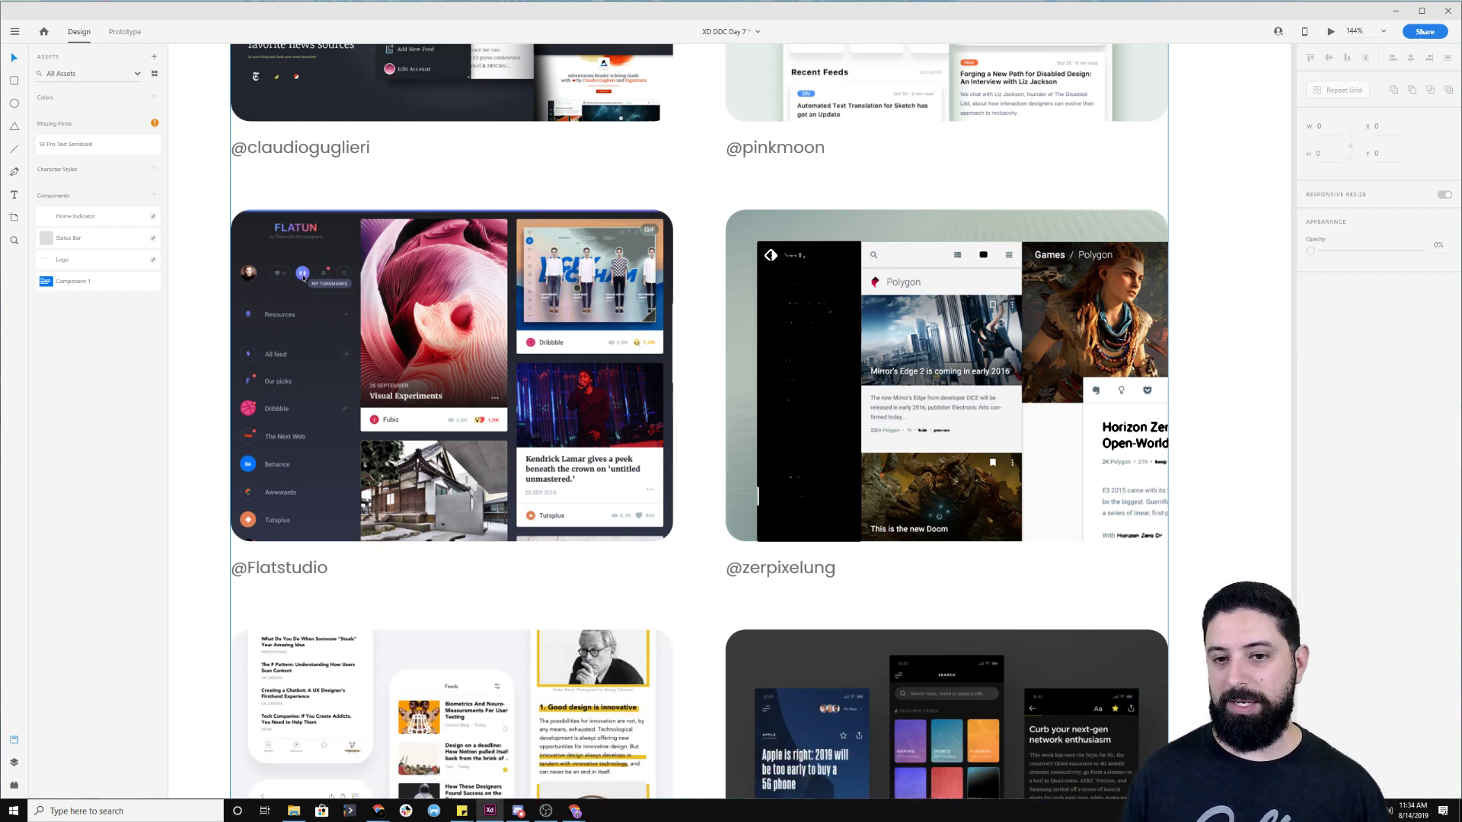
pyautogui.scroll(-1, 880, 449)
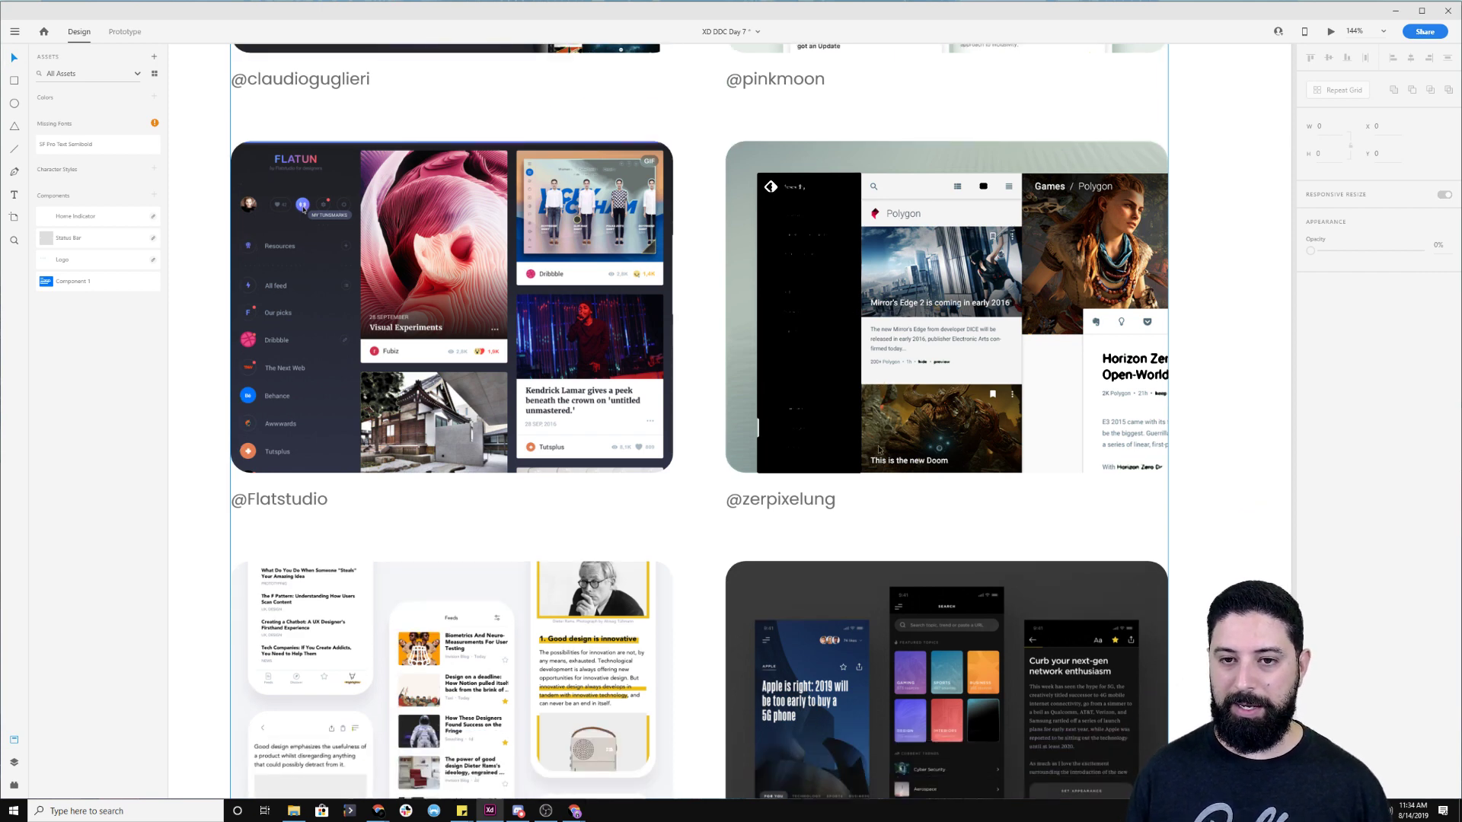
pyautogui.scroll(-3, 877, 451)
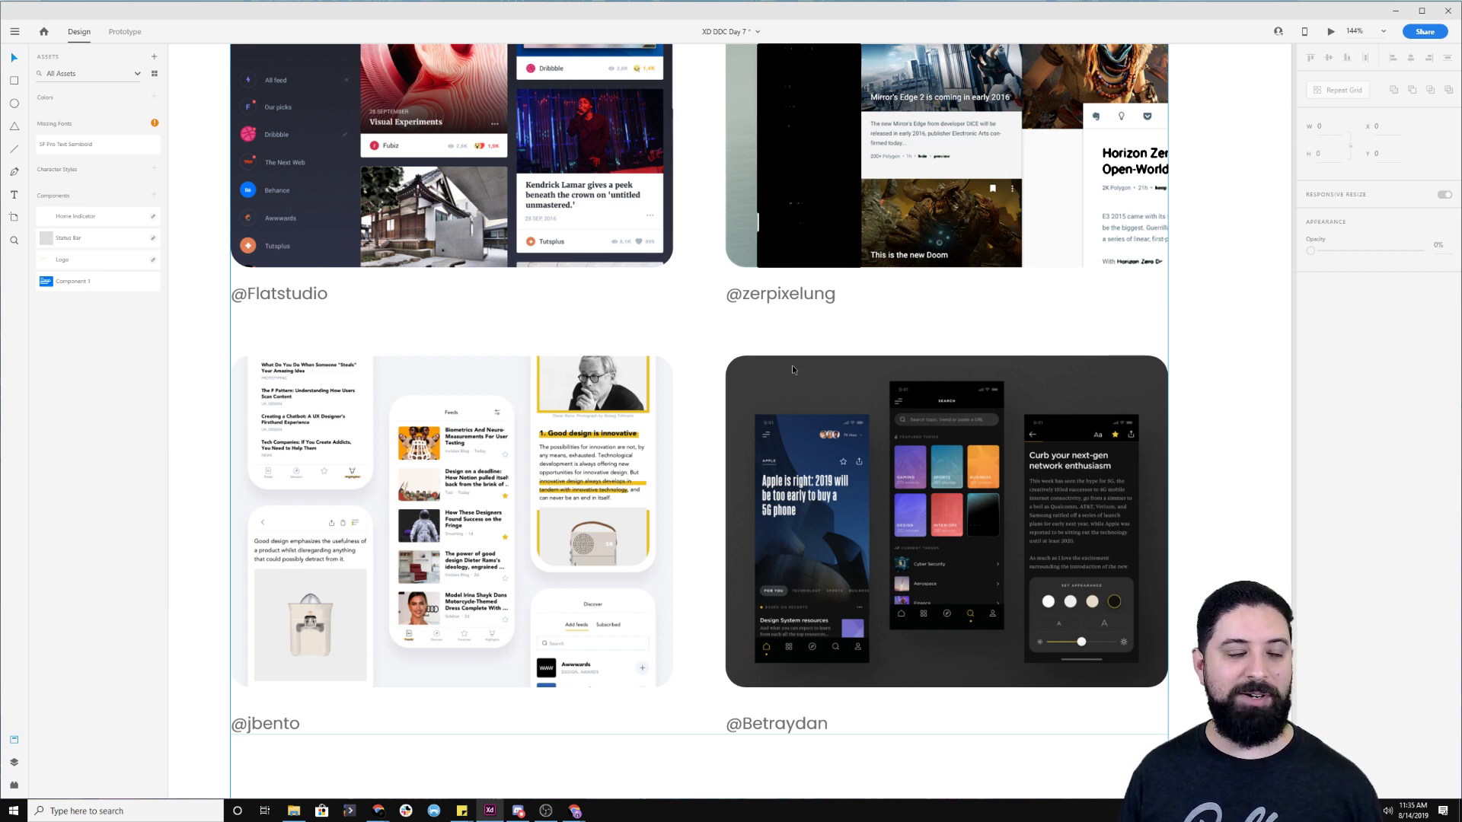
pyautogui.scroll(-5, 775, 401)
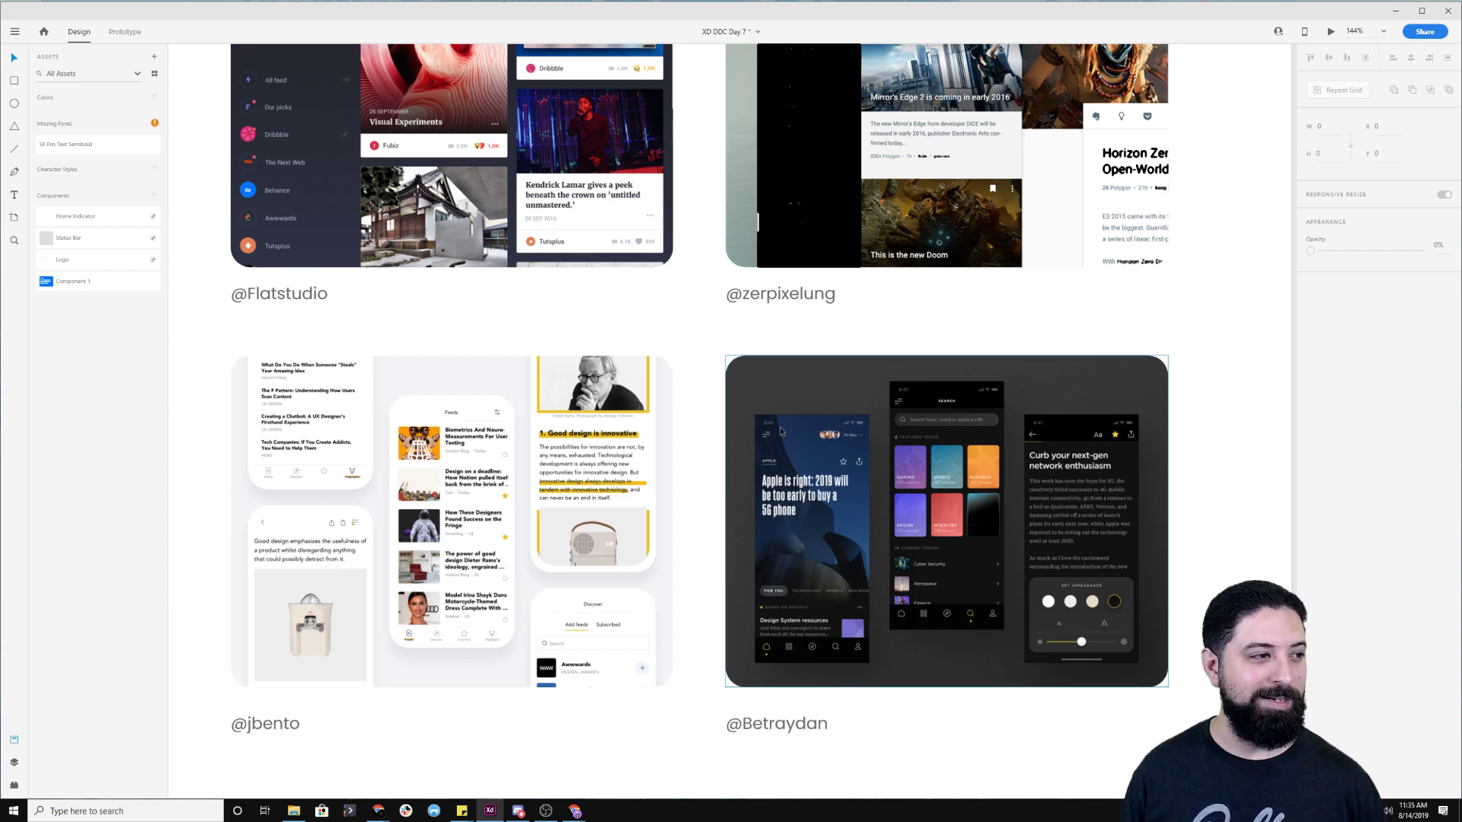
# Move the Splash Screen artboard horizontally away from the challenge brief, to about X 2428 at Y 0
pyautogui.moveTo(1068, 177); pyautogui.dragTo(627, 548)
pyautogui.moveTo(787, 228); pyautogui.dragTo(654, 600)
pyautogui.moveTo(718, 278); pyautogui.dragTo(803, 456)
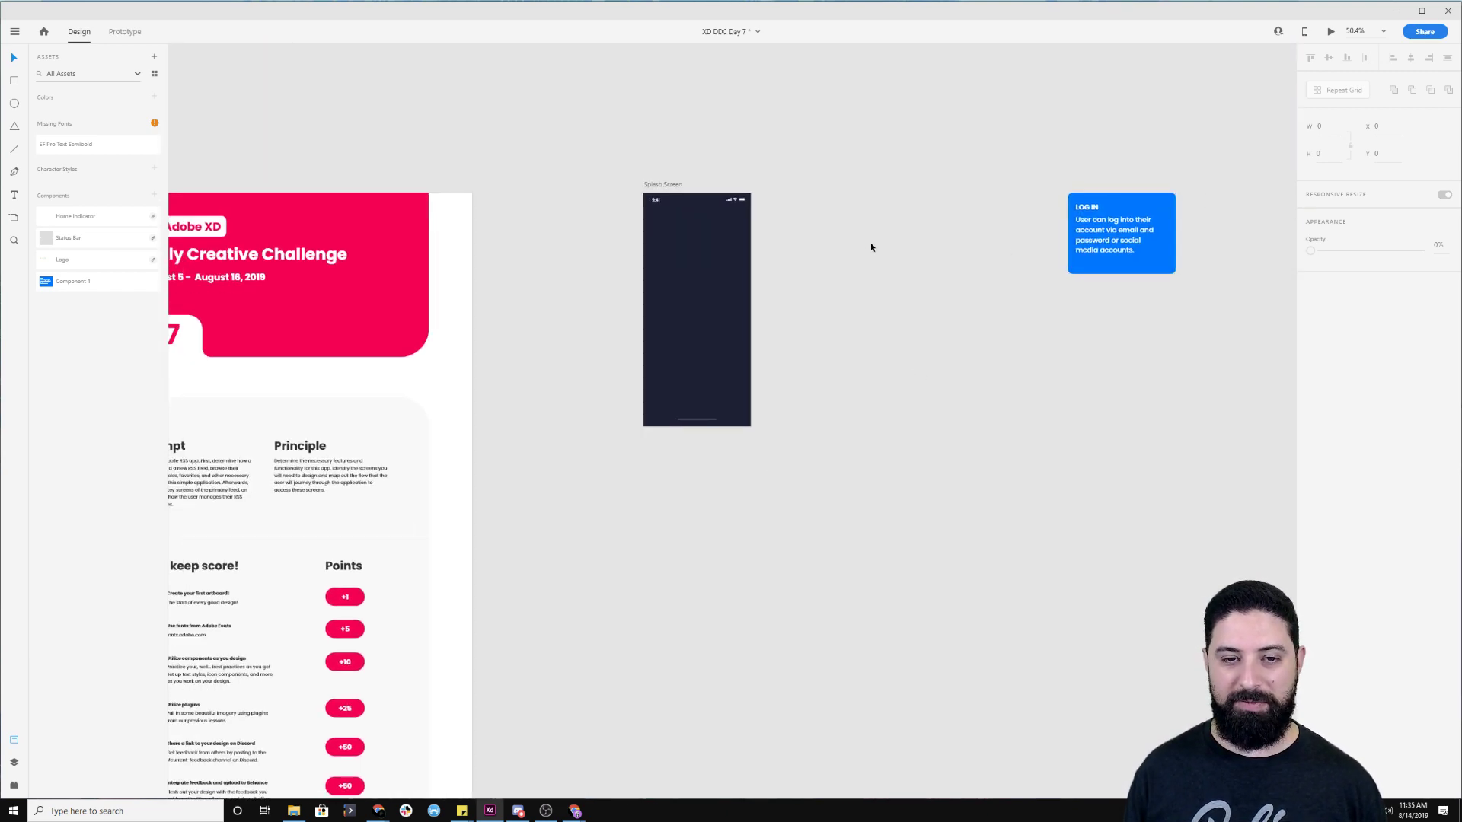
pyautogui.click(674, 184)
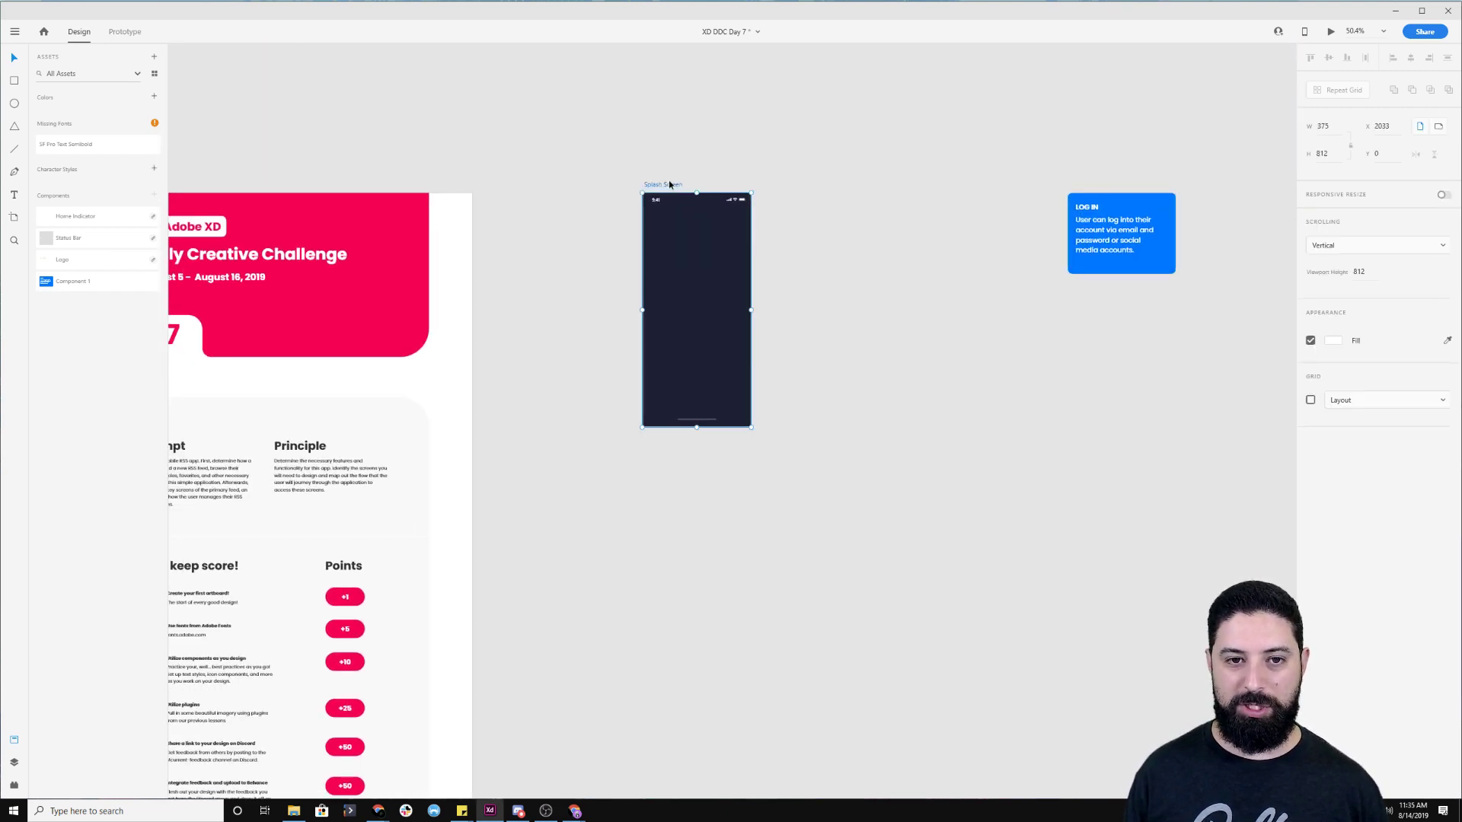
pyautogui.moveTo(664, 188); pyautogui.dragTo(777, 177)
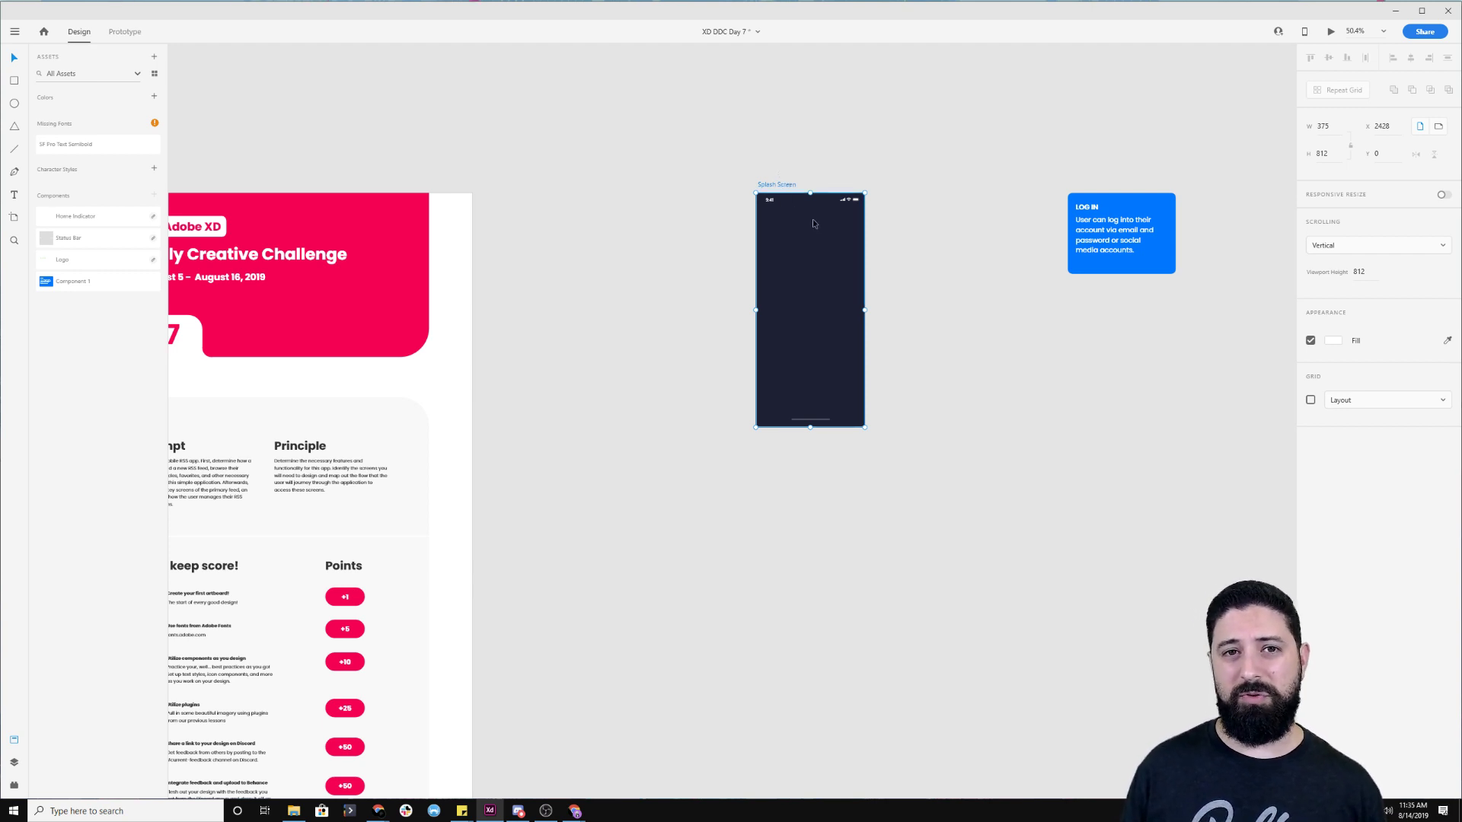
pyautogui.click(636, 226)
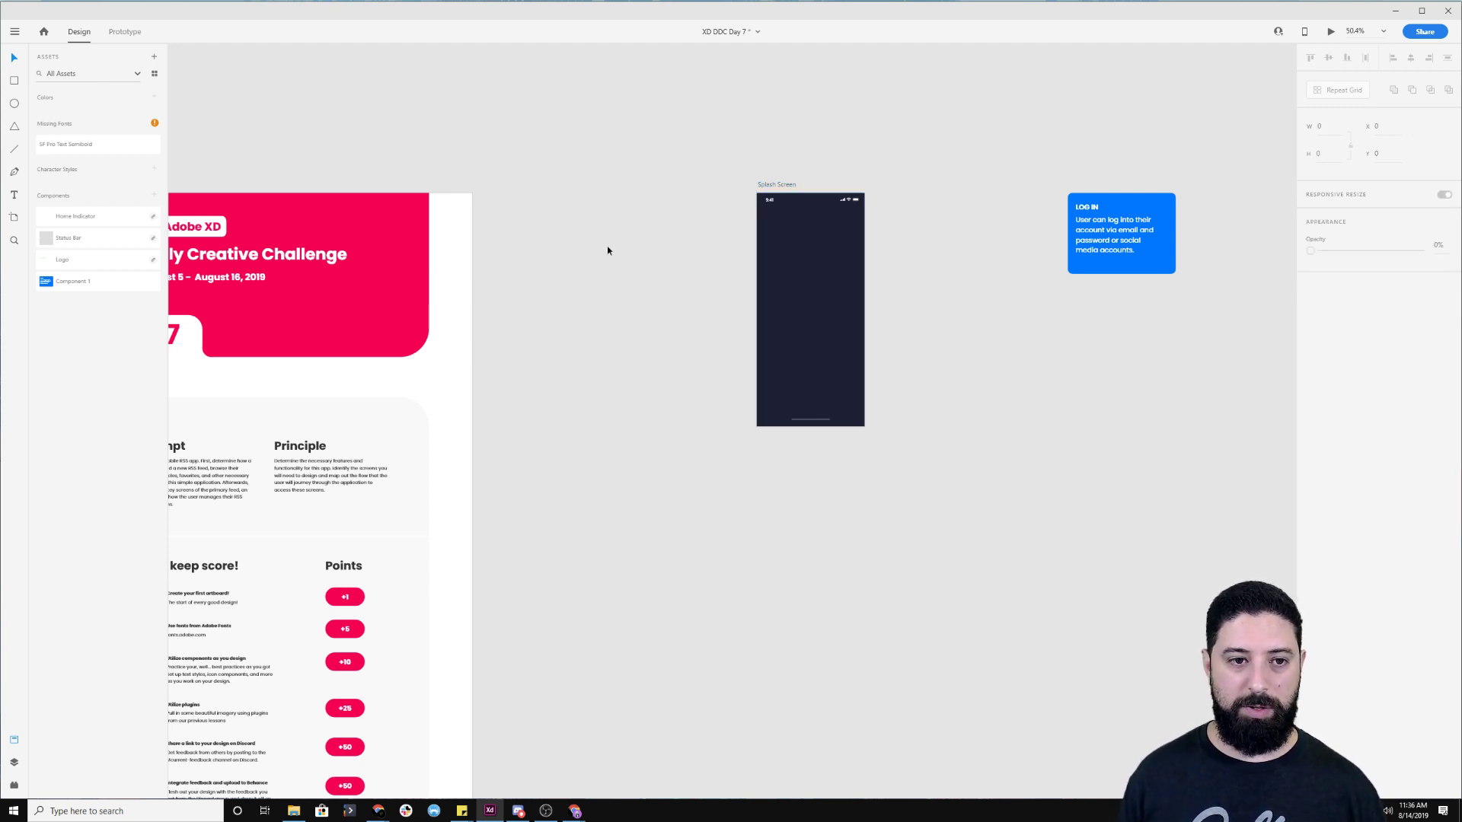
# Draw a rectangle between the challenge brief and the Splash Screen artboard, and size it to 375 × 375
pyautogui.scroll(3, 613, 265)
pyautogui.scroll(1, 613, 266)
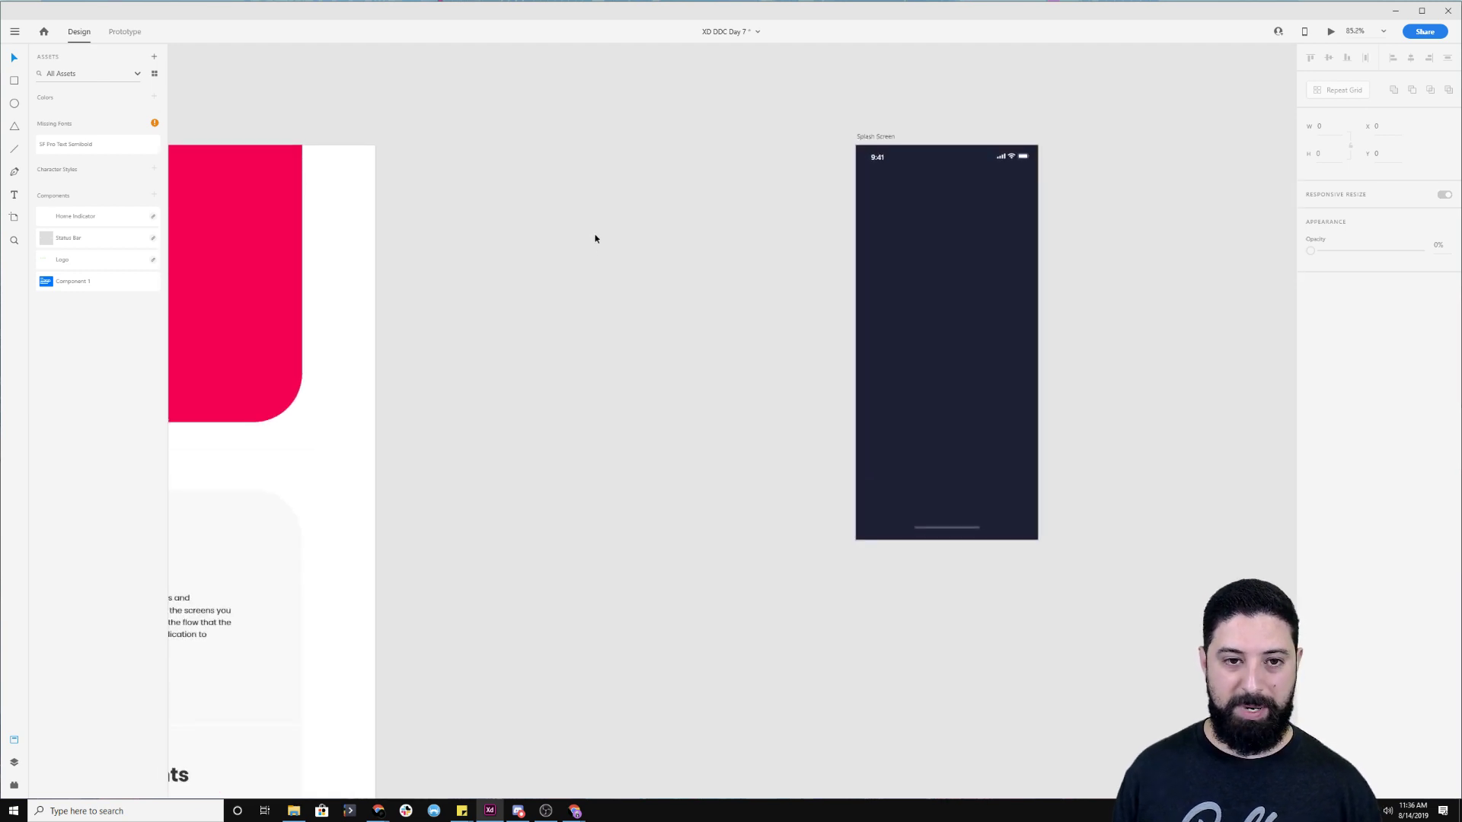
pyautogui.click(14, 80)
pyautogui.moveTo(441, 189)
pyautogui.mouseDown()
pyautogui.moveTo(627, 313)
pyautogui.moveTo(641, 389)
pyautogui.mouseUp()
pyautogui.click(1329, 127)
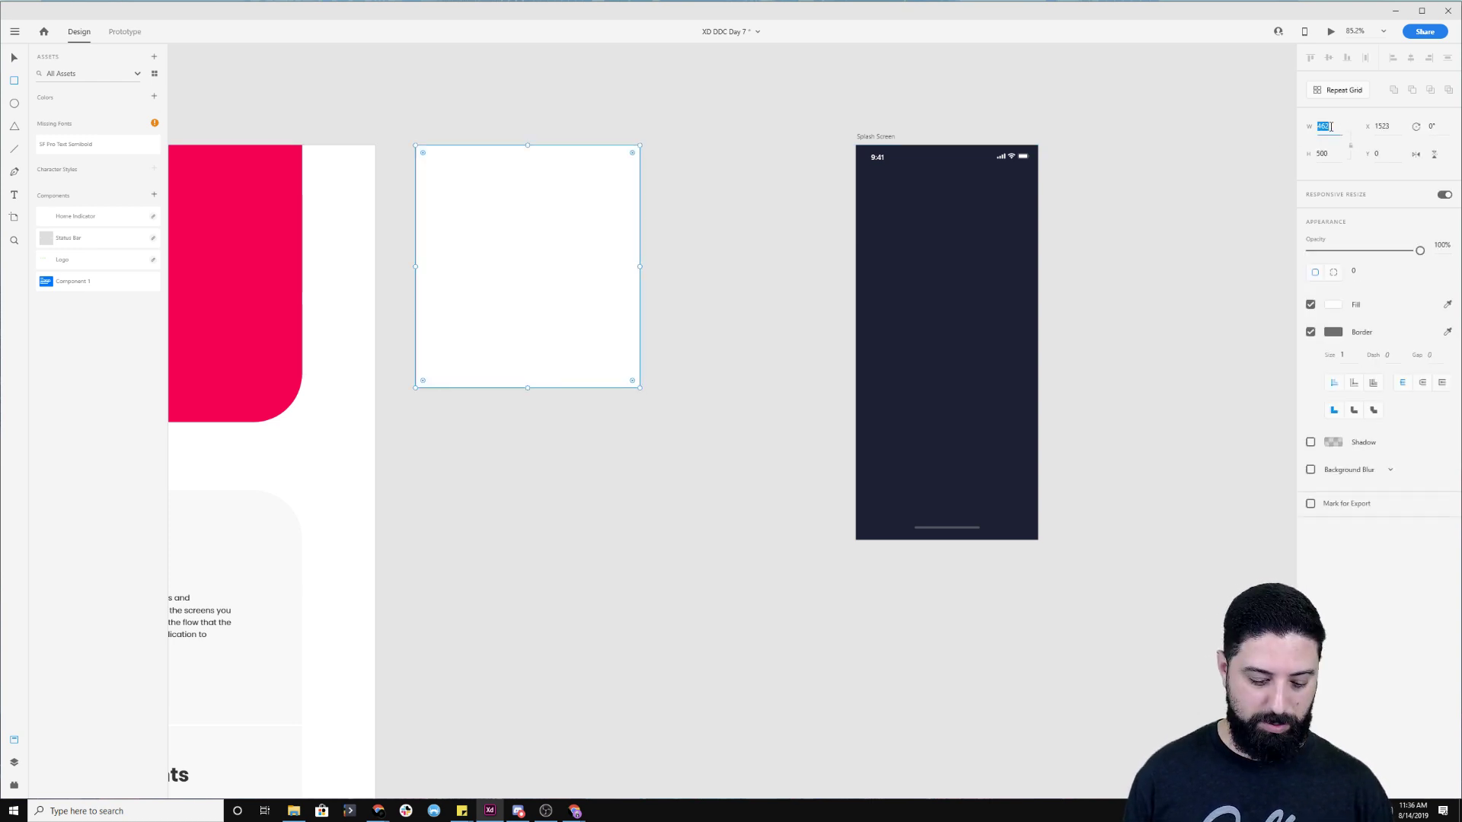
pyautogui.write('375')
pyautogui.press('Return')
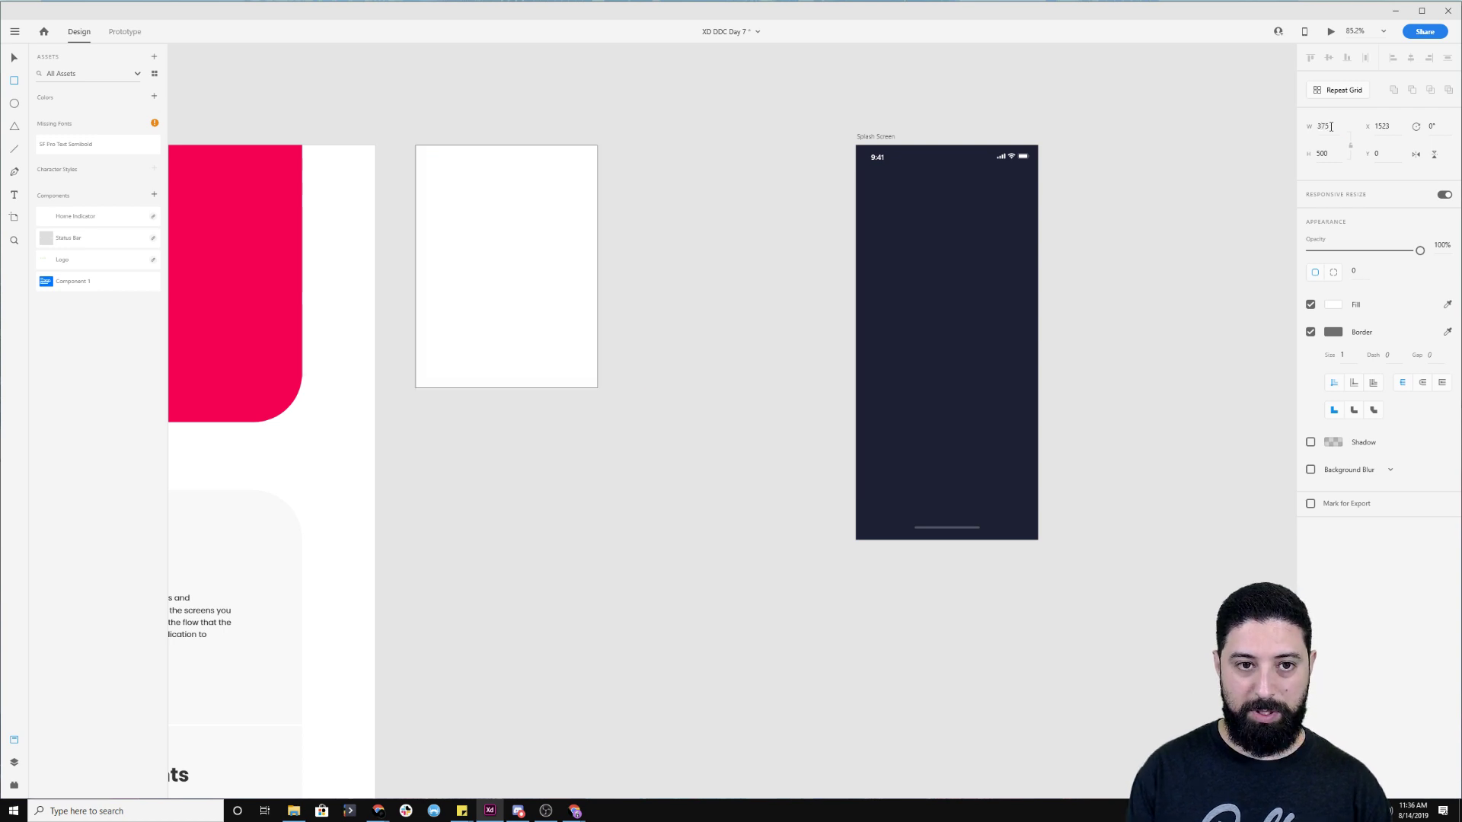
pyautogui.click(1334, 156)
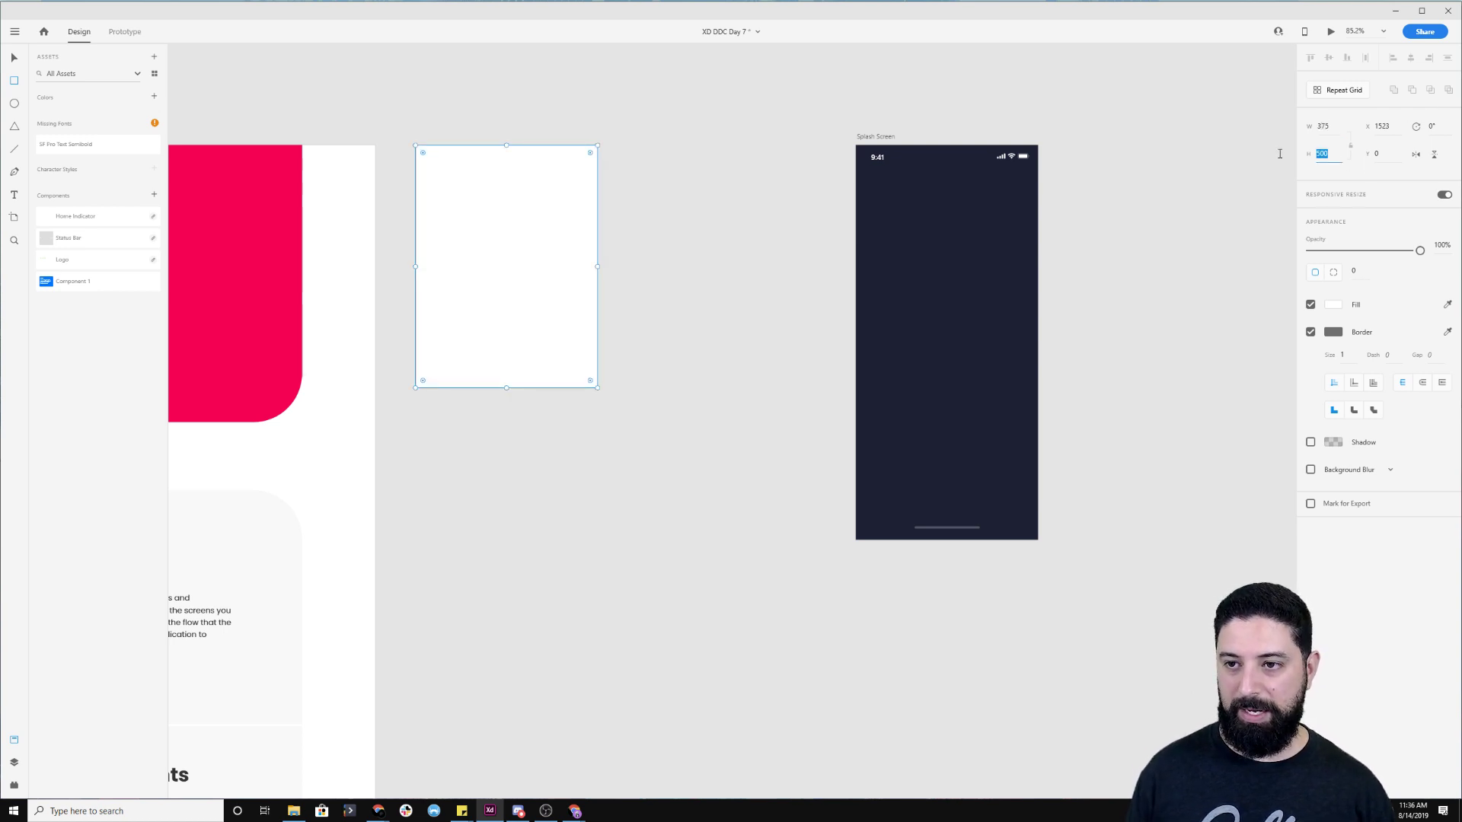
pyautogui.write('375')
pyautogui.press('Return')
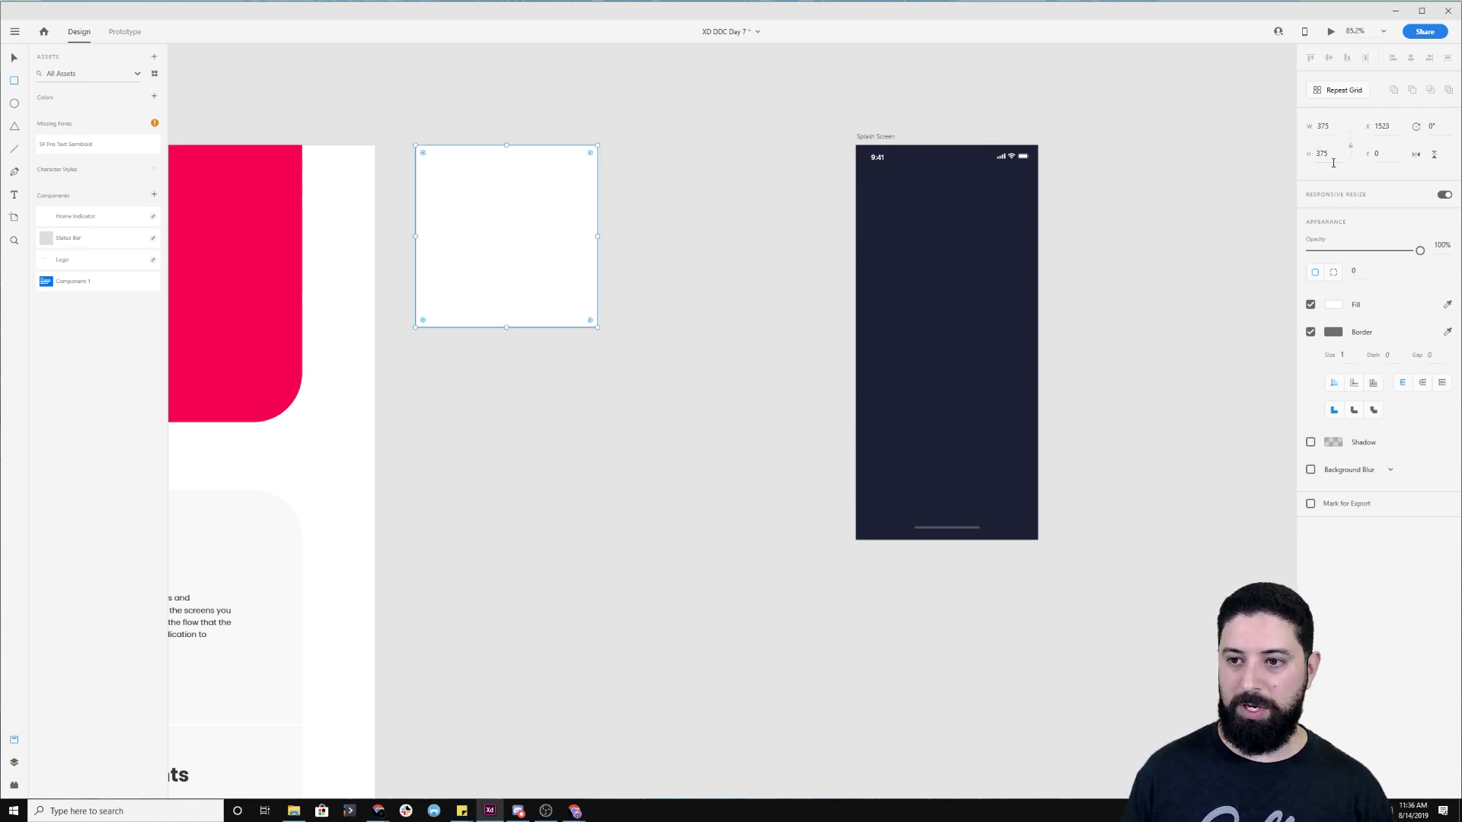
# Style the square as a borderless card with a dark purple fill and a corner radius of 15
pyautogui.click(1310, 332)
pyautogui.click(1338, 306)
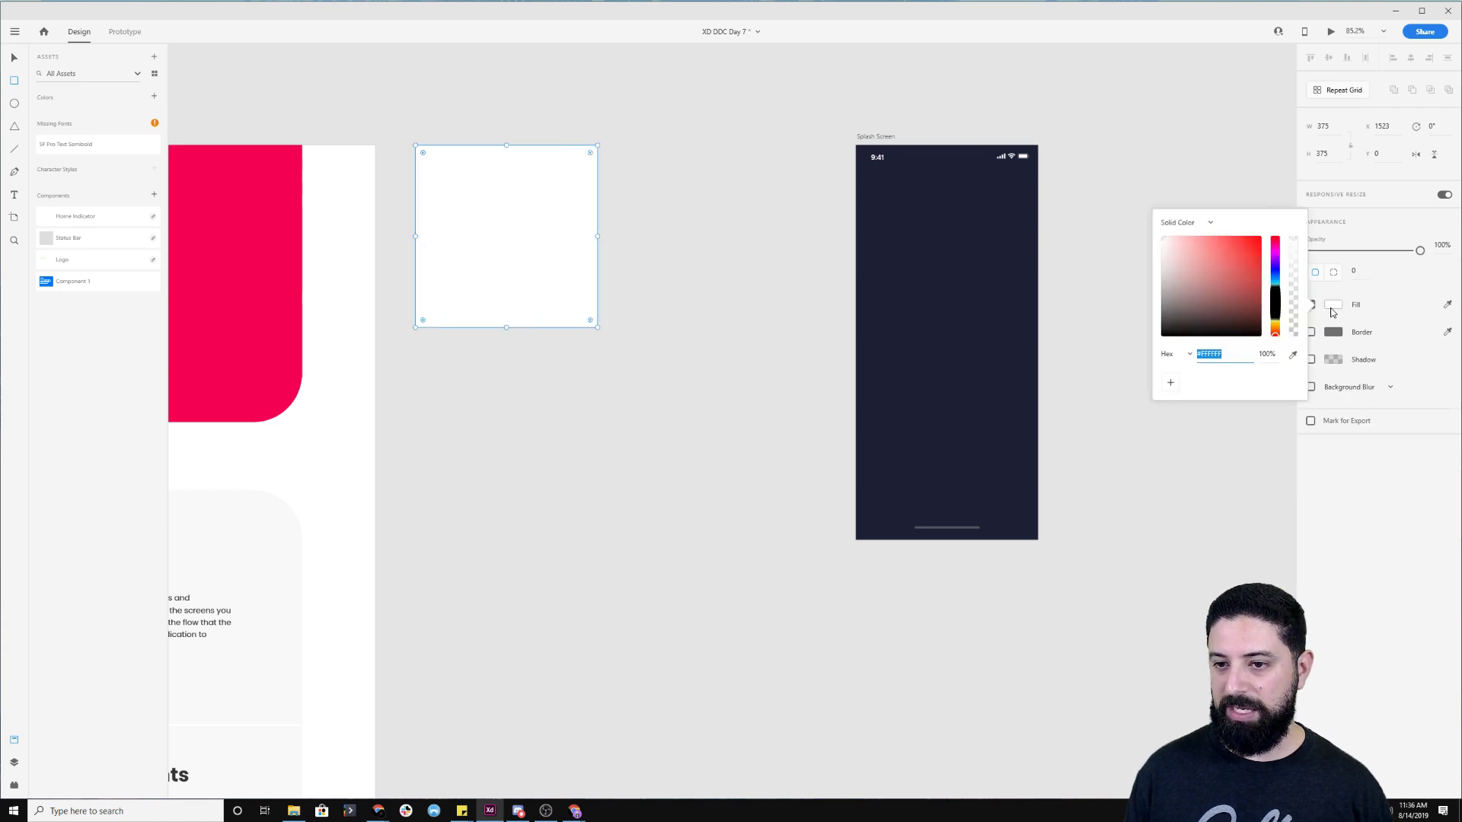
pyautogui.moveTo(1277, 280)
pyautogui.mouseDown()
pyautogui.moveTo(1277, 258)
pyautogui.moveTo(1240, 260)
pyautogui.moveTo(1268, 298)
pyautogui.moveTo(1261, 267)
pyautogui.moveTo(1261, 294)
pyautogui.moveTo(1276, 265)
pyautogui.mouseUp()
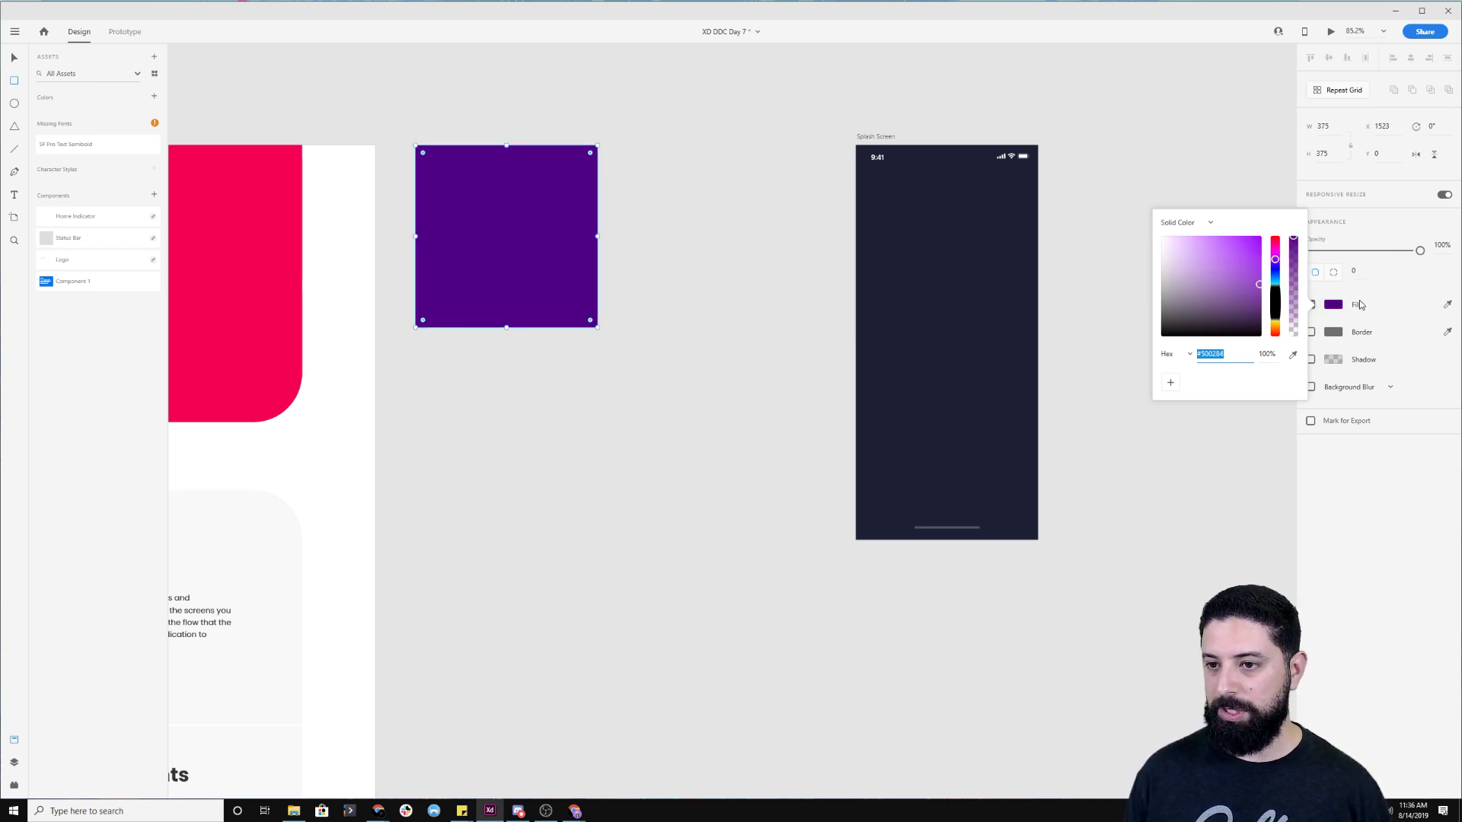
pyautogui.click(1361, 271)
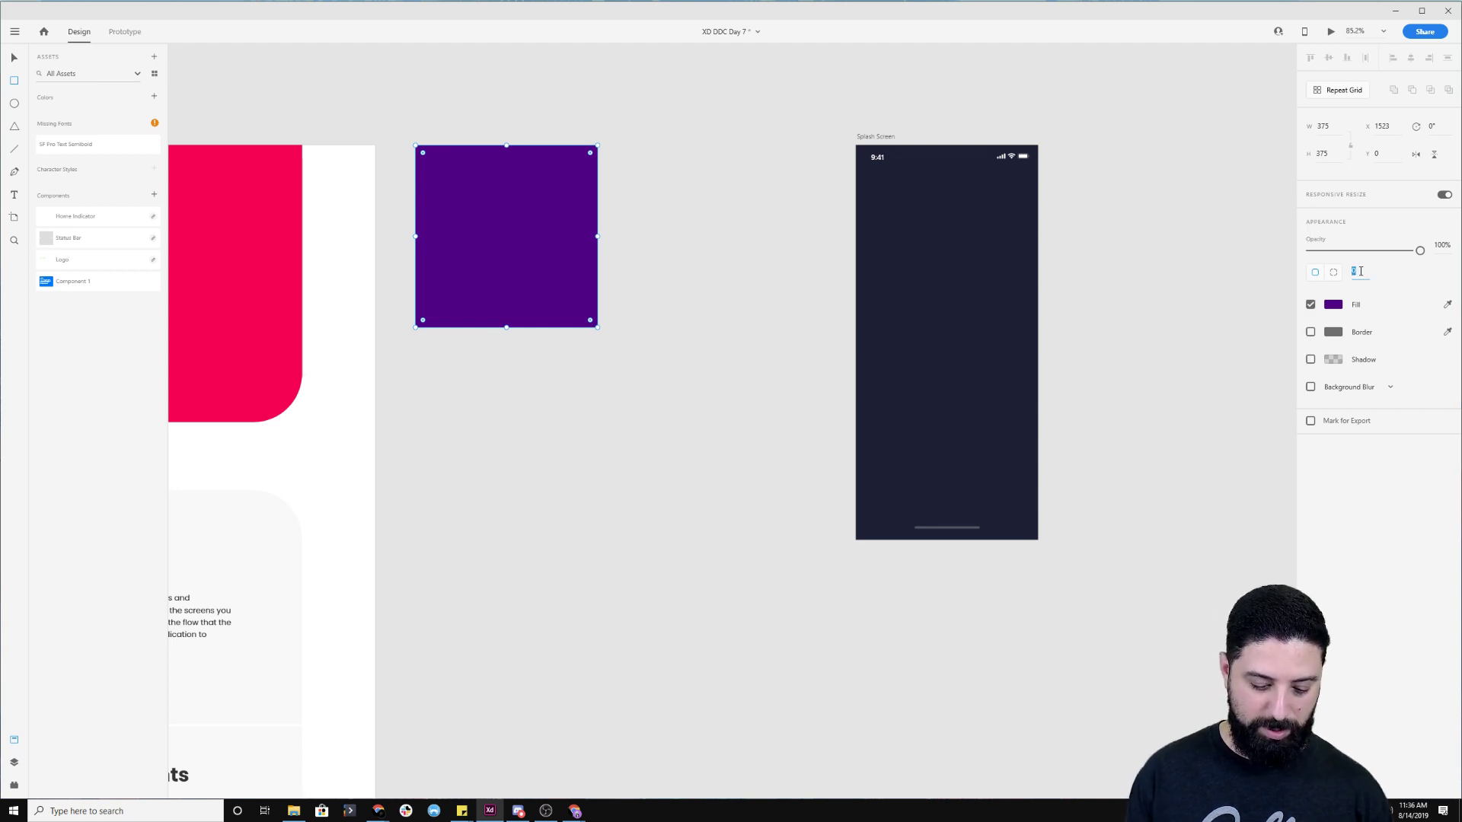
pyautogui.write('15')
pyautogui.press('Return')
# Add the title text "Splash Screen" near the purple card's upper-left corner
pyautogui.click(15, 60)
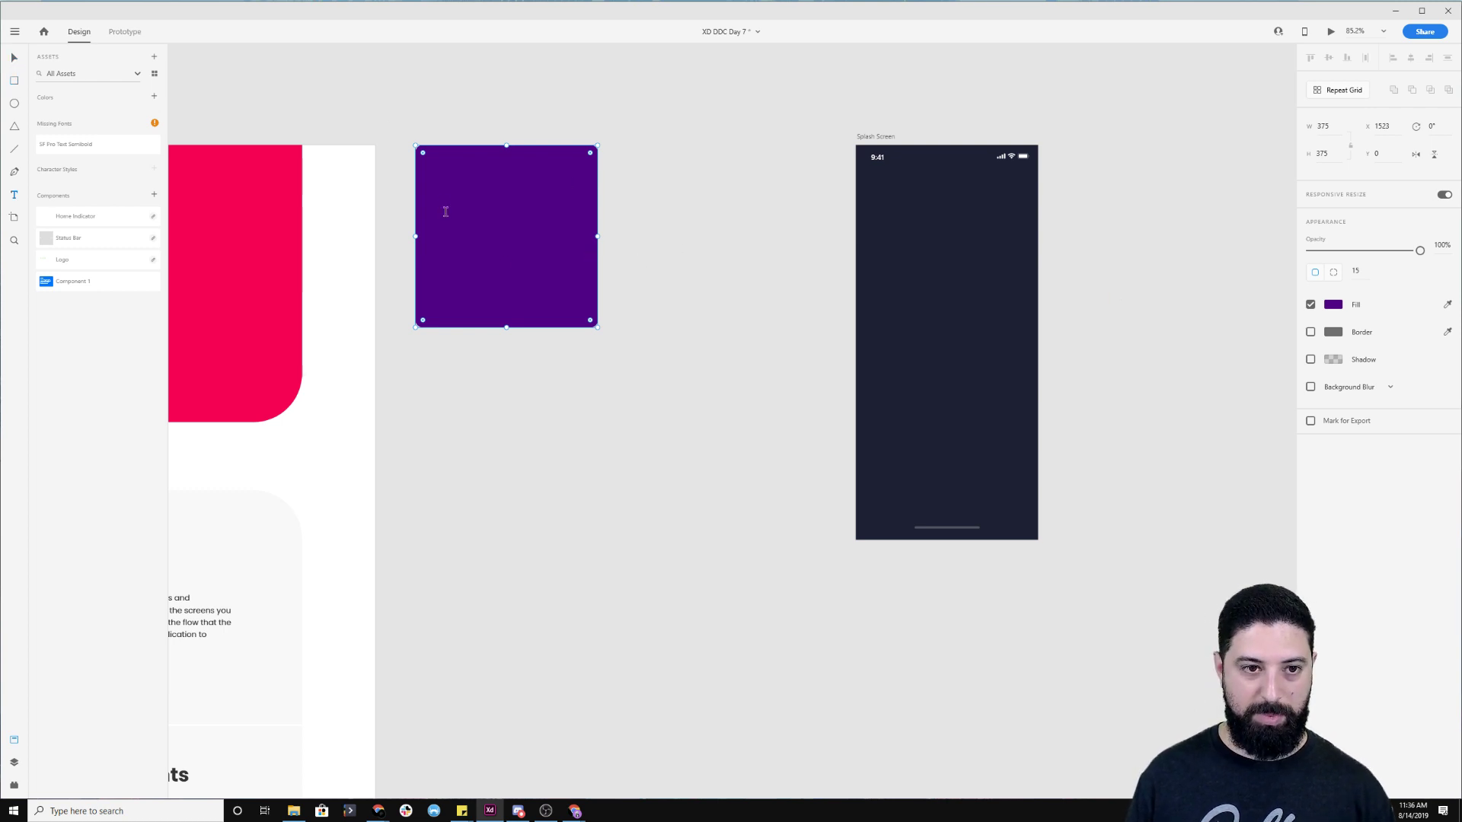
pyautogui.click(434, 176)
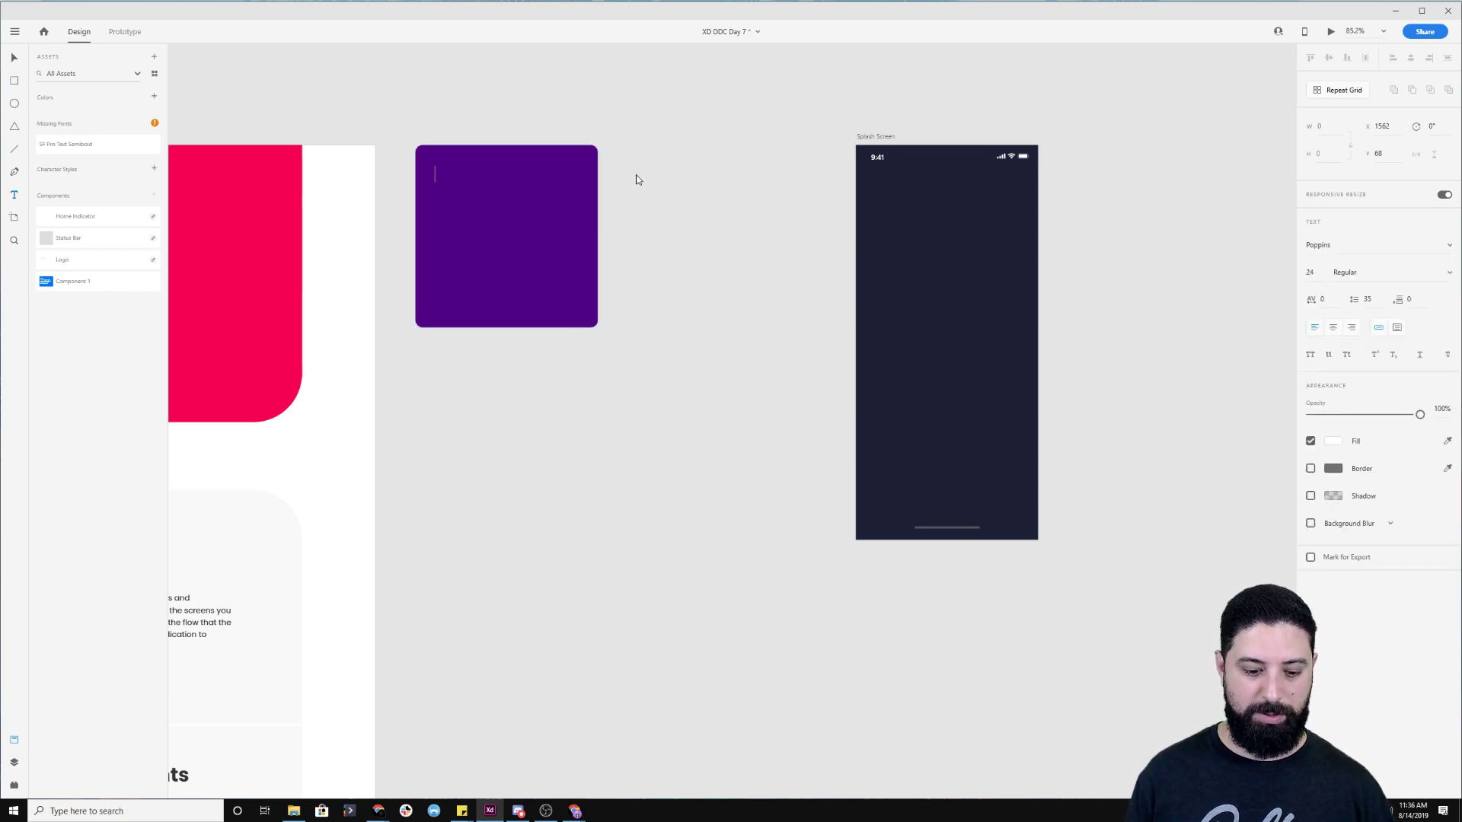
pyautogui.write('Splash Screen')
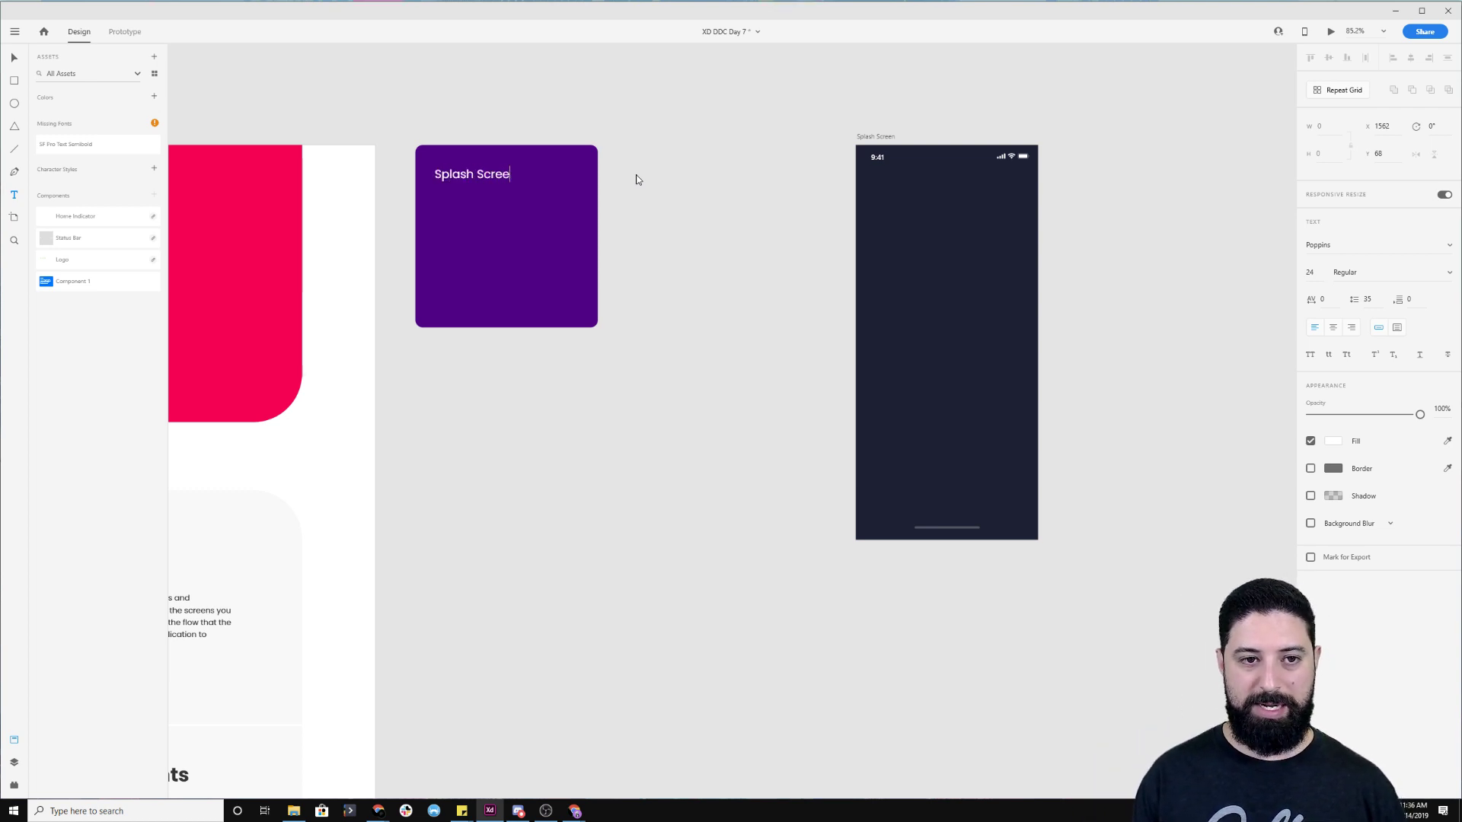
pyautogui.press('Escape')
pyautogui.click(15, 58)
# Duplicate the "Splash Screen" title just below itself and make the upper one bold
pyautogui.keyDown('alt'); pyautogui.moveTo(494, 175); pyautogui.dragTo(493, 199); pyautogui.keyUp('alt')
pyautogui.click(476, 177)
pyautogui.click(1342, 272)
pyautogui.click(1375, 332)
# Nudge the duplicated text line upward and set its font size to 16
pyautogui.click(477, 199)
pyautogui.press('Up')
pyautogui.press('Up')
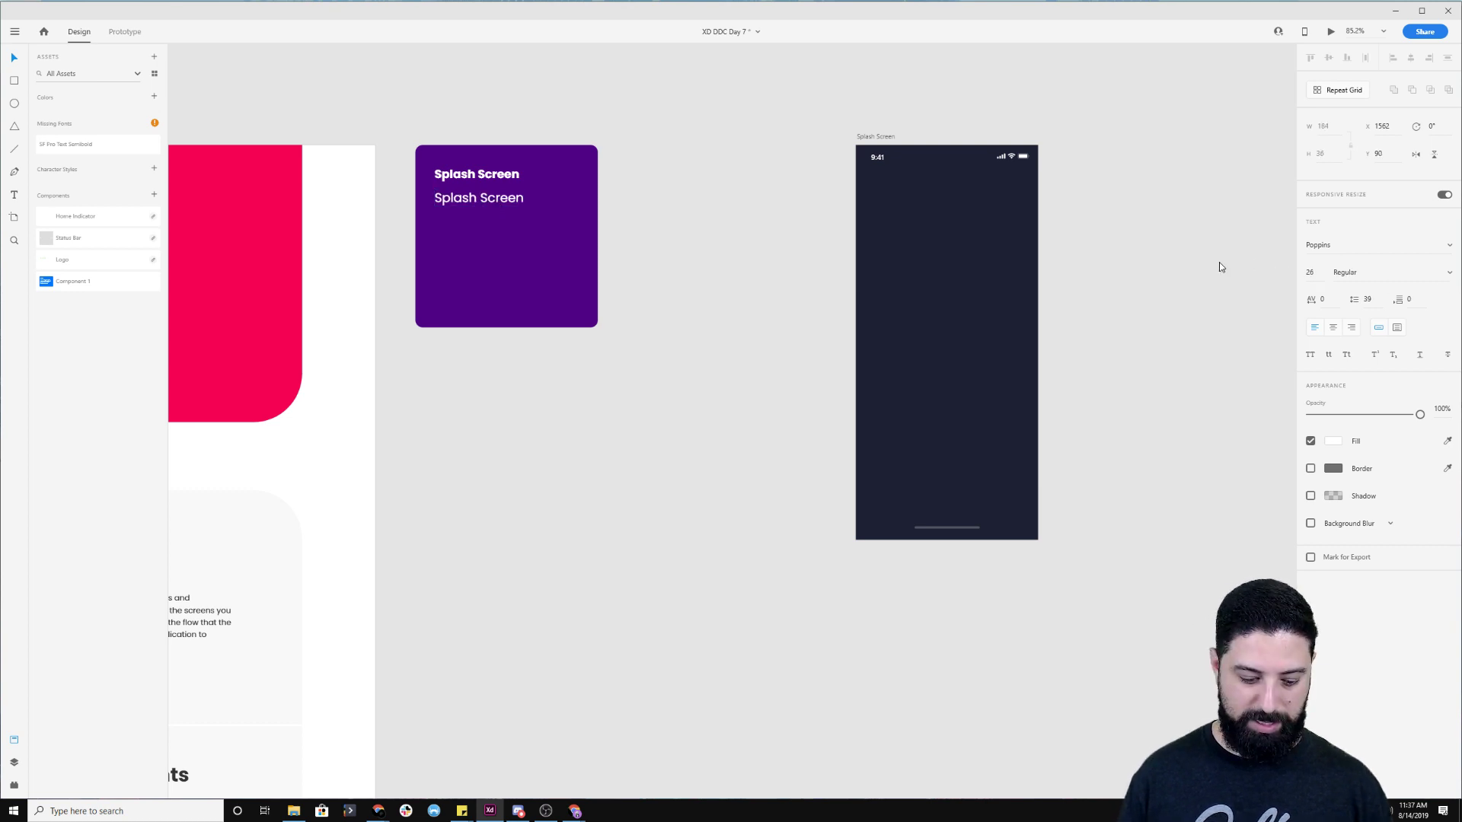
pyautogui.click(1312, 273)
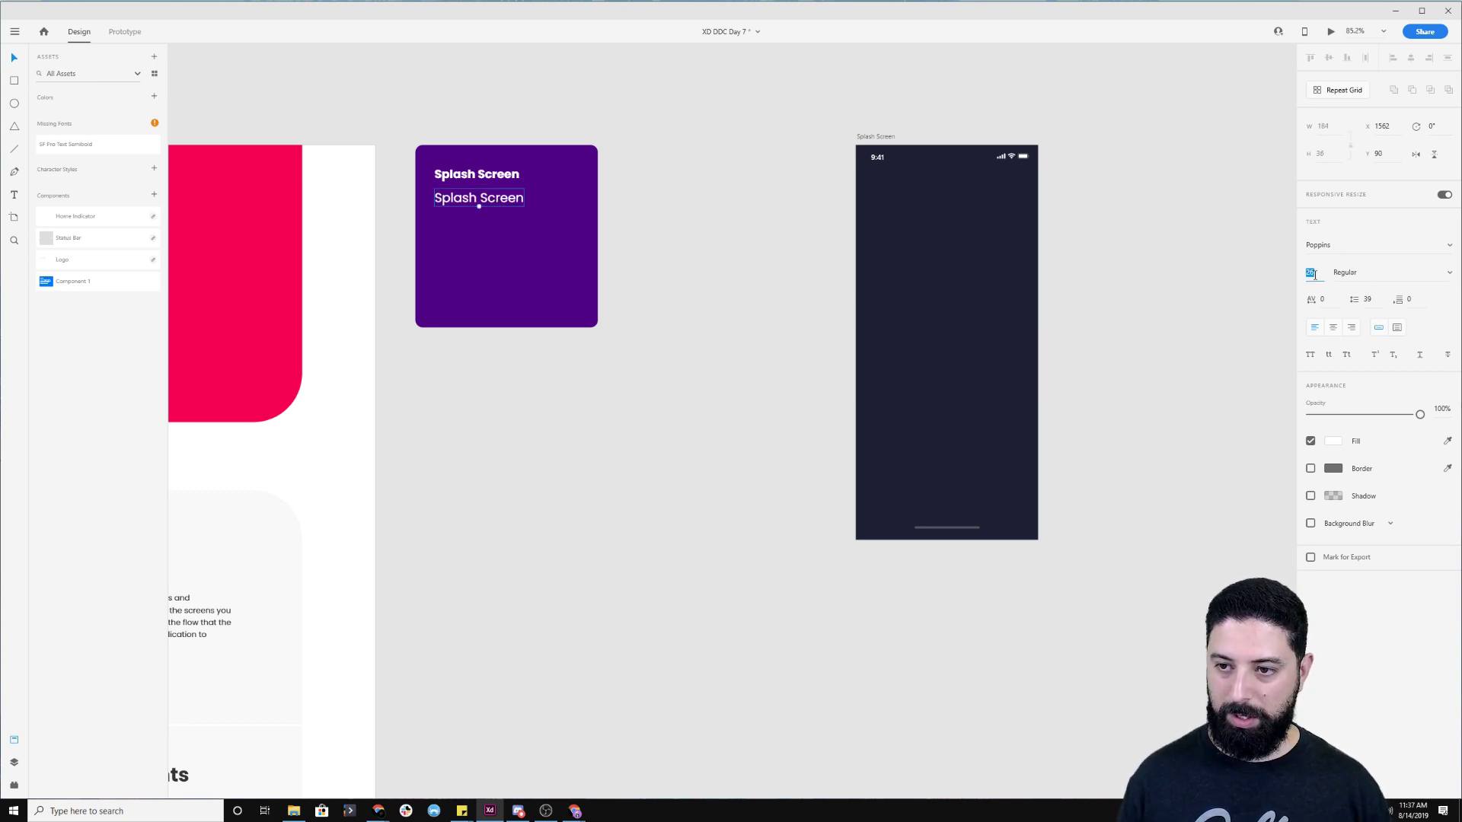
pyautogui.write('16')
pyautogui.press('Return')
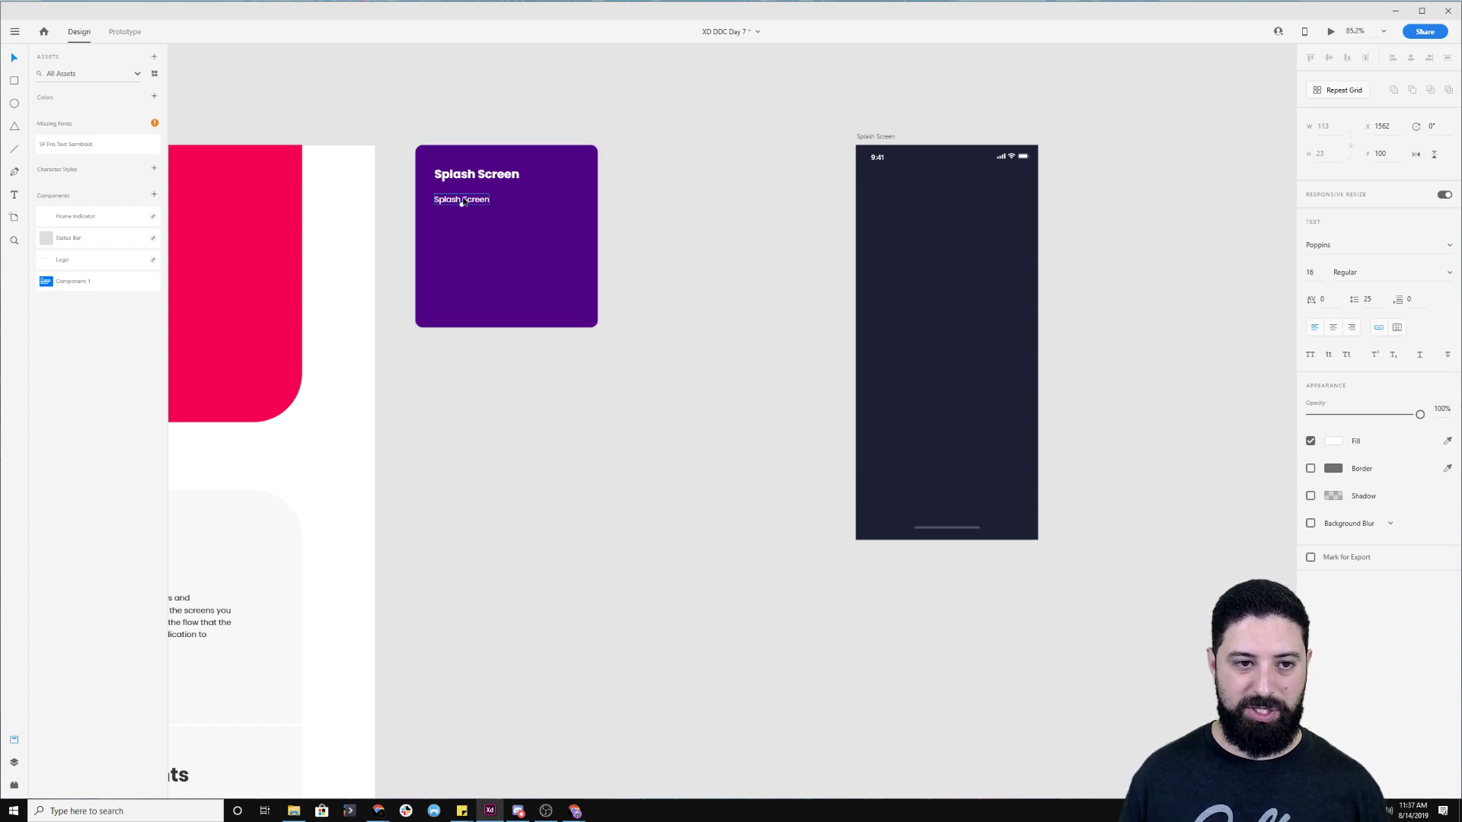
# Convert the smaller text line to area text and enlarge its box to about 301 × 184 within the card
pyautogui.doubleClick(462, 201)
pyautogui.click(1398, 327)
pyautogui.moveTo(491, 203); pyautogui.dragTo(581, 283)
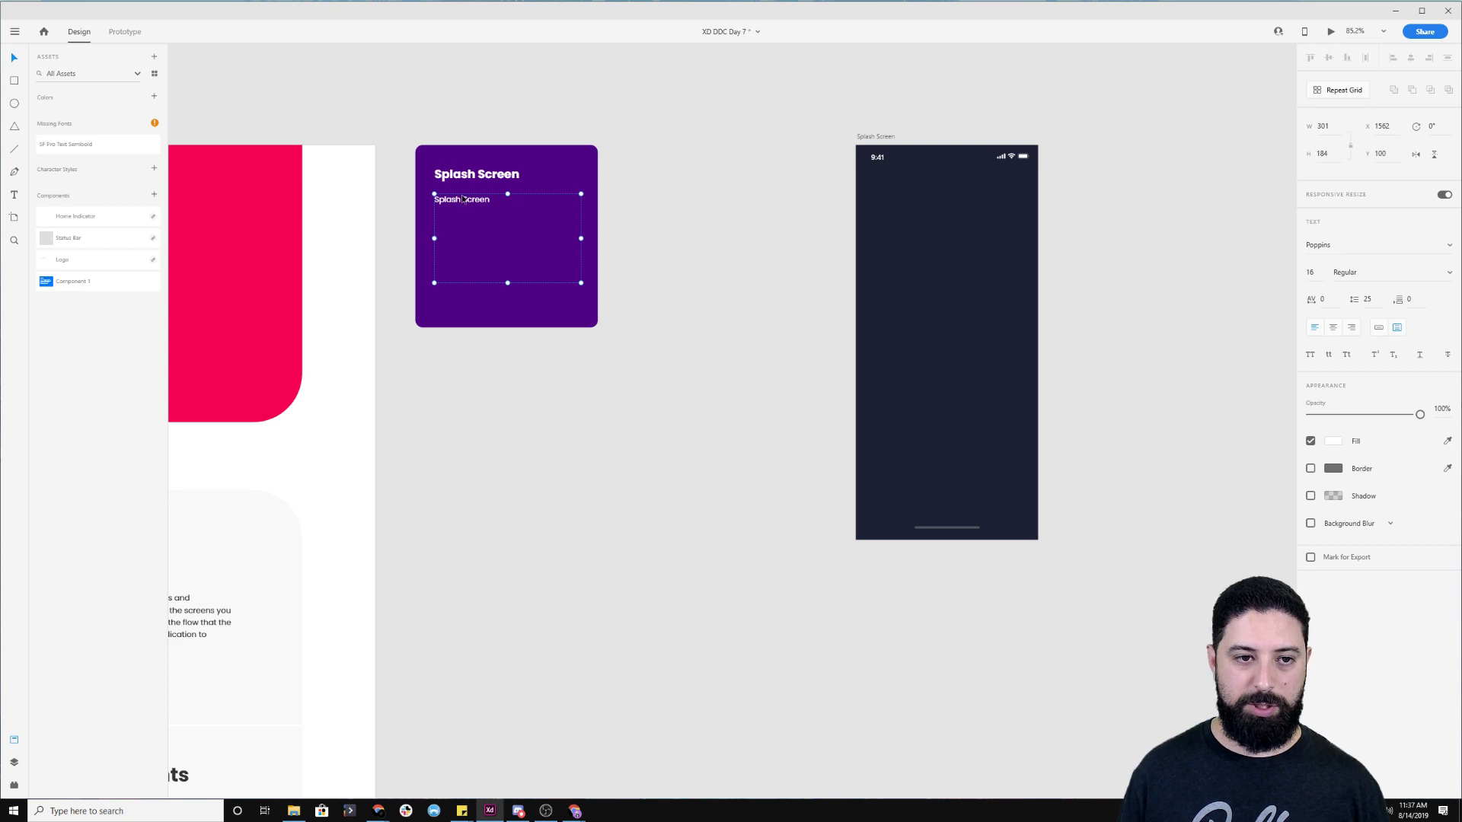
# Replace the card's smaller text with the description "Animated logo interaction while the user waits for the app to load"
pyautogui.doubleClick(464, 202)
pyautogui.write('Animated logo interac')
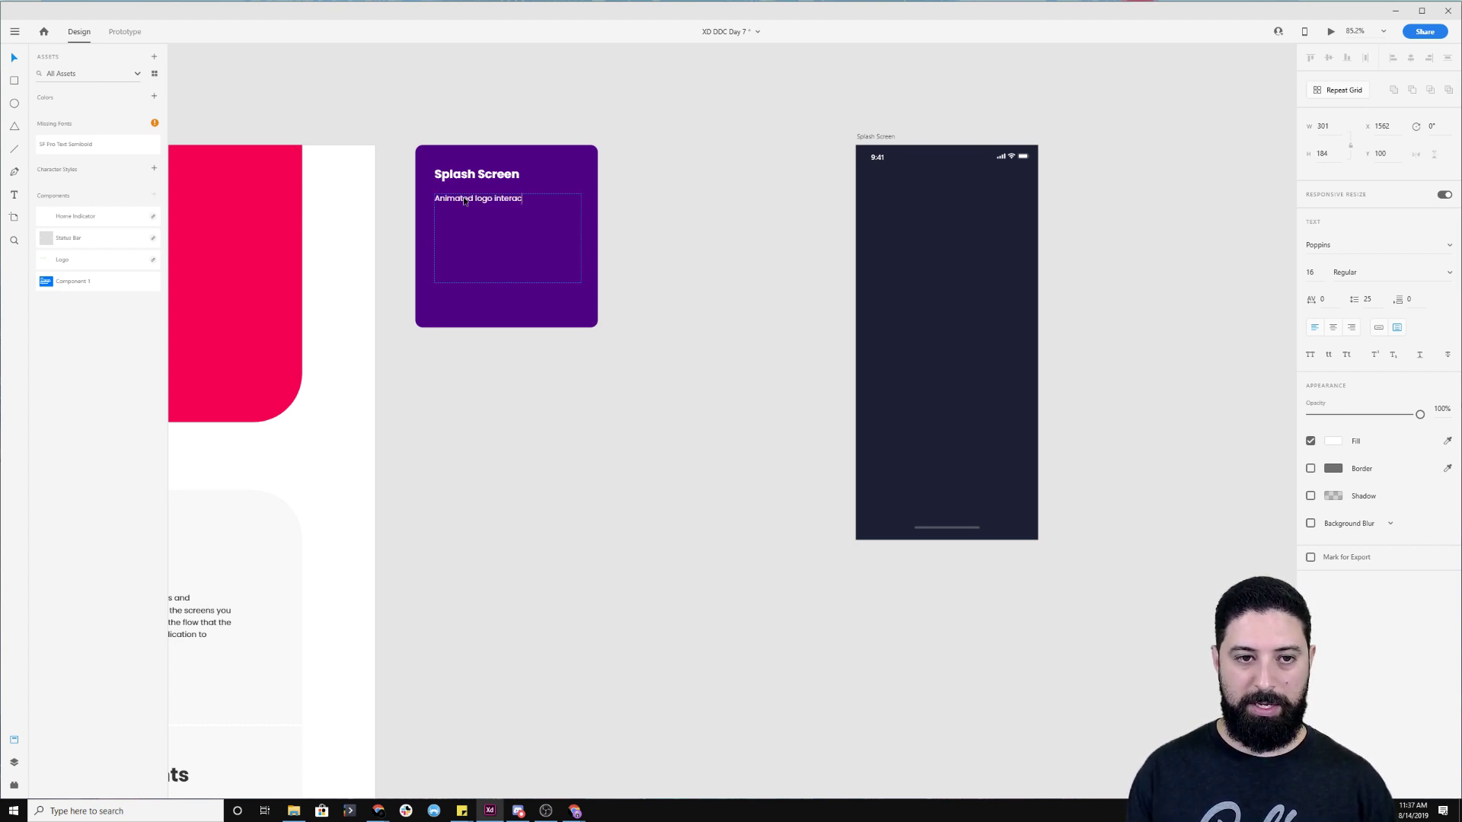
pyautogui.write('tion whi')
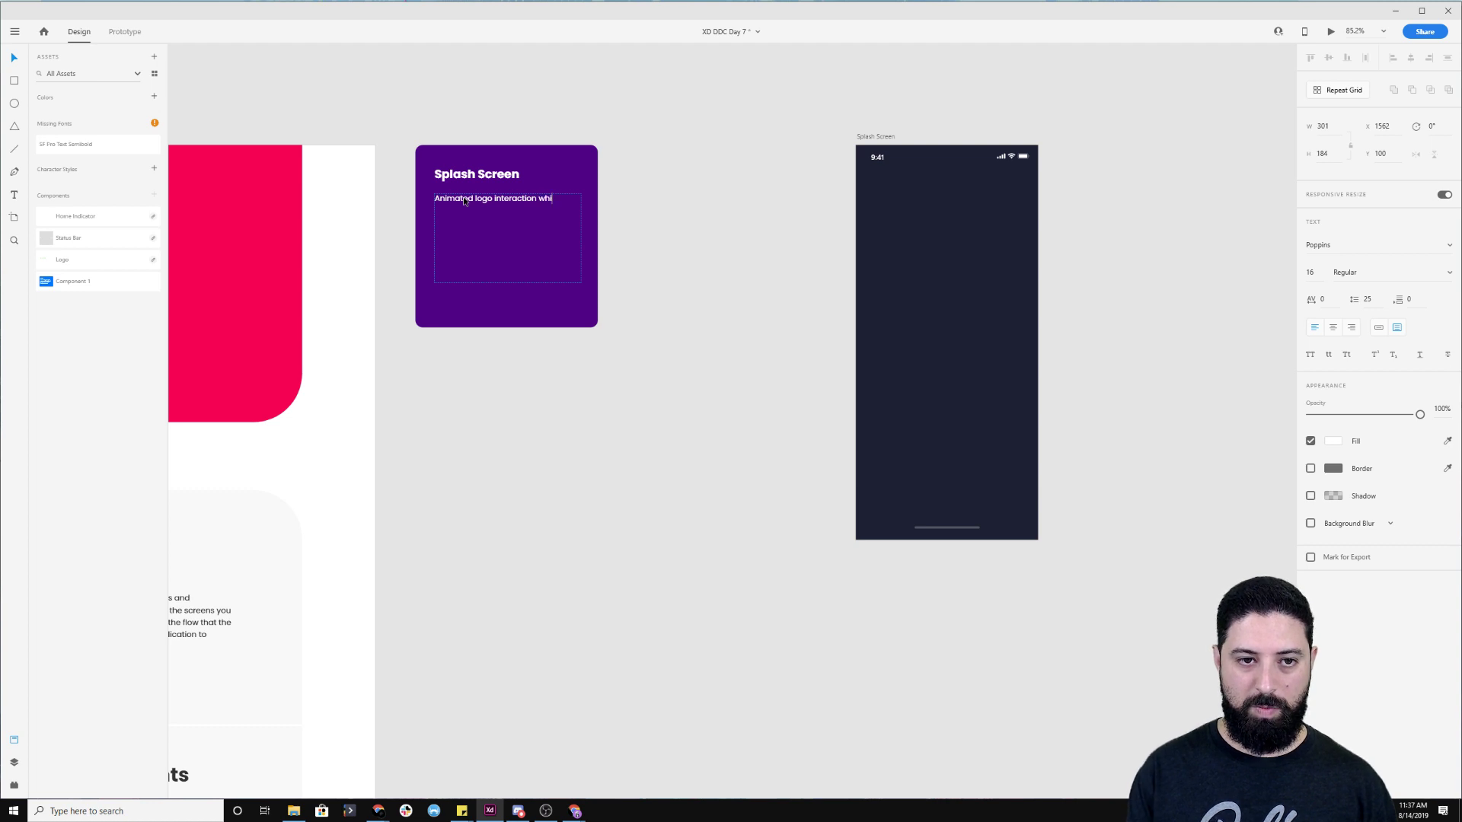
pyautogui.write('le the user waits ')
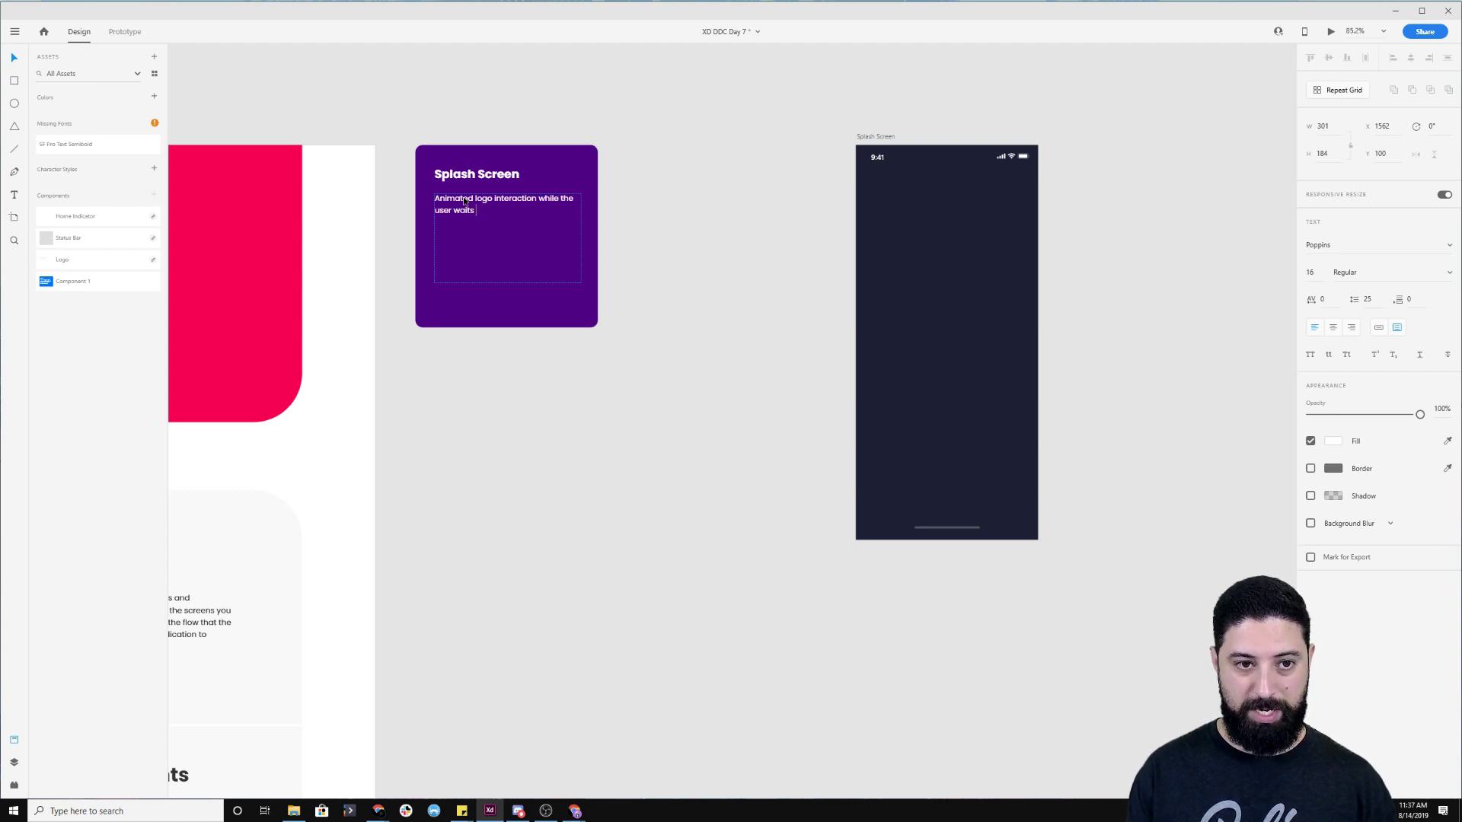
pyautogui.write('for the app to load')
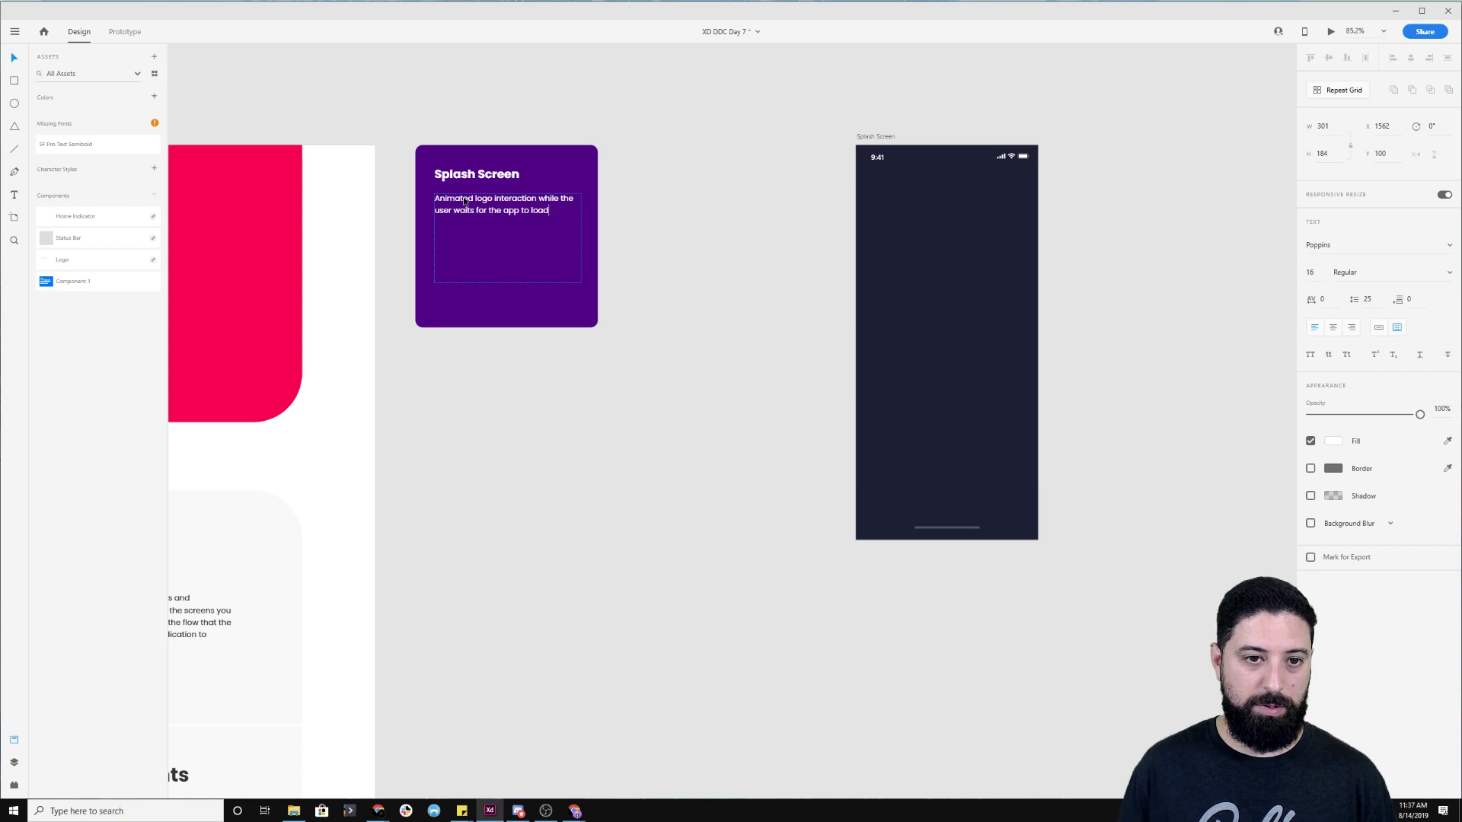
pyautogui.click(643, 146)
pyautogui.moveTo(701, 111); pyautogui.dragTo(423, 441)
pyautogui.click(688, 319)
# Widen the card's title box to match the description's width and extend the description box to 215 high
pyautogui.click(477, 177)
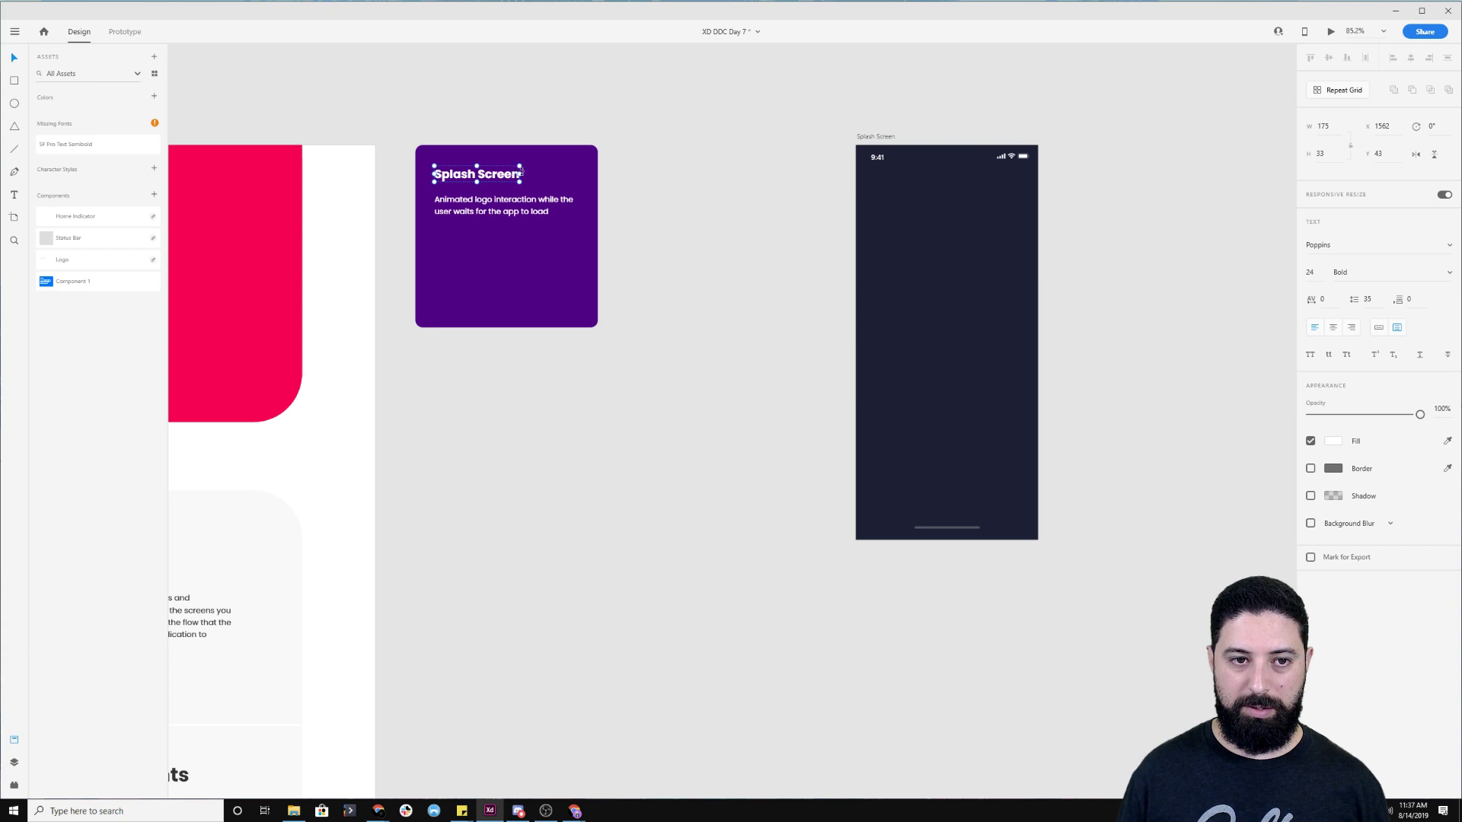
pyautogui.moveTo(520, 174); pyautogui.dragTo(577, 181)
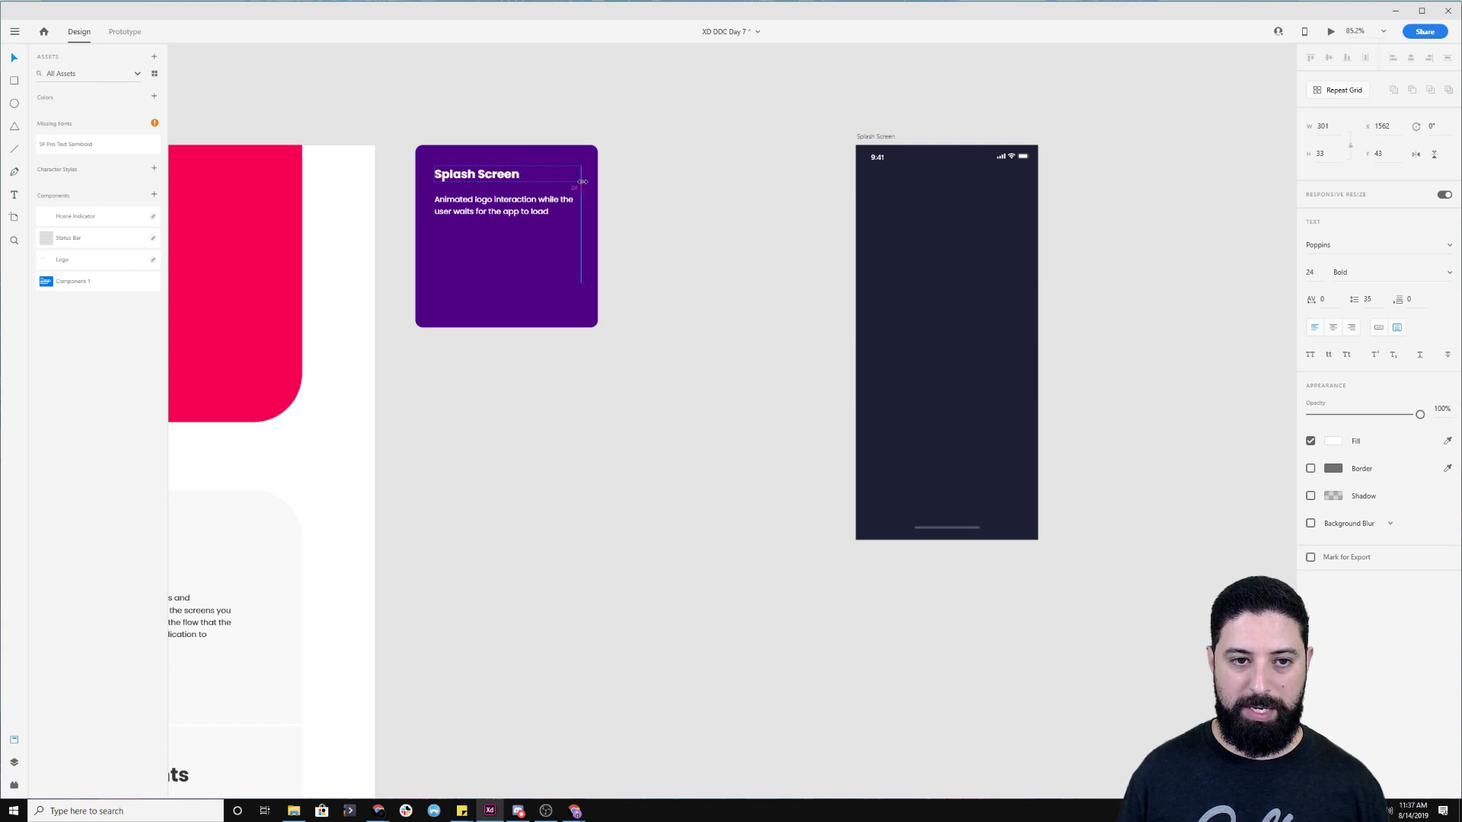
pyautogui.click(574, 200)
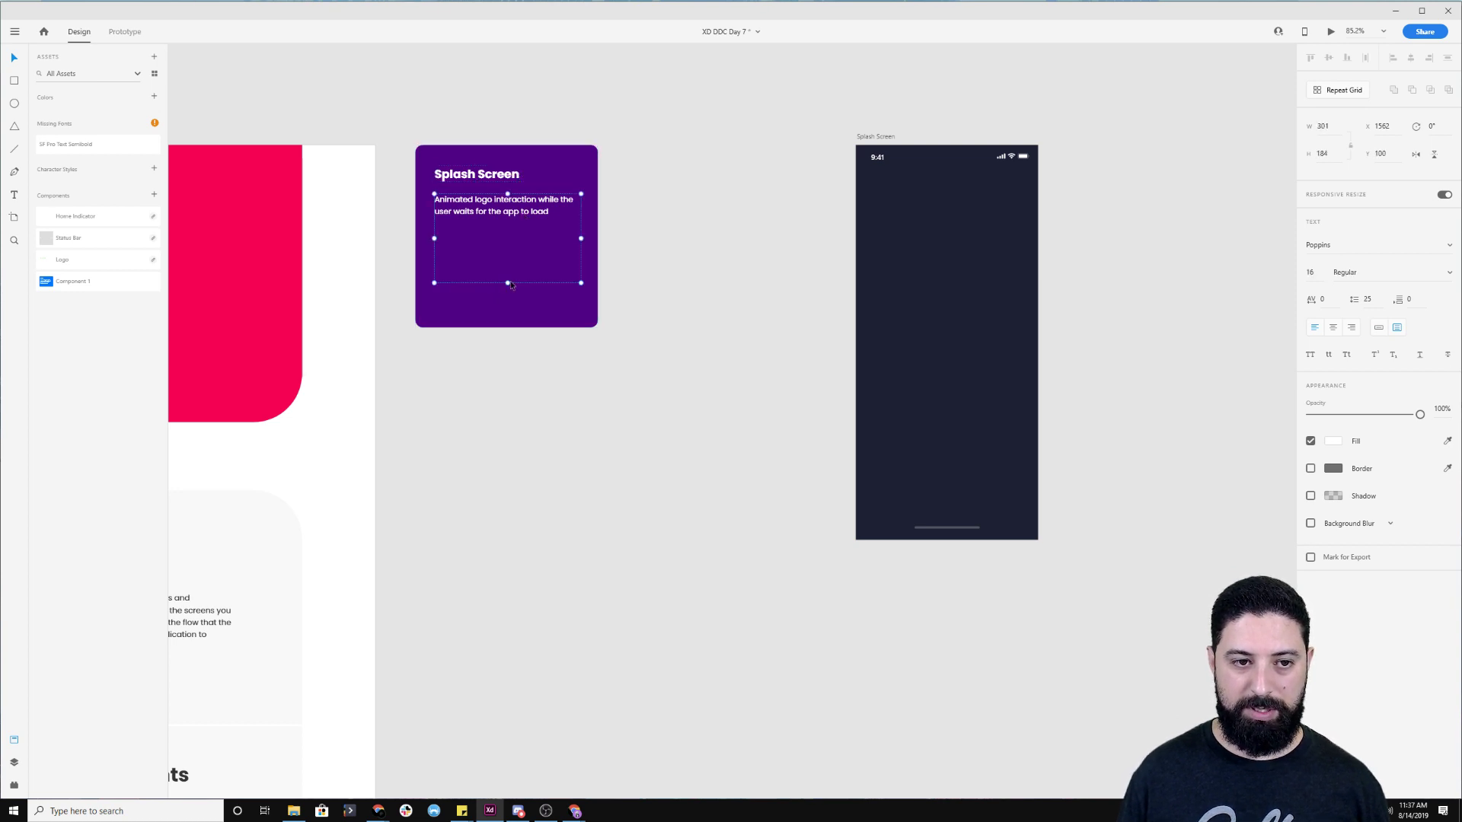
pyautogui.moveTo(507, 283)
pyautogui.mouseDown()
pyautogui.moveTo(502, 313)
pyautogui.moveTo(506, 298)
pyautogui.mouseUp()
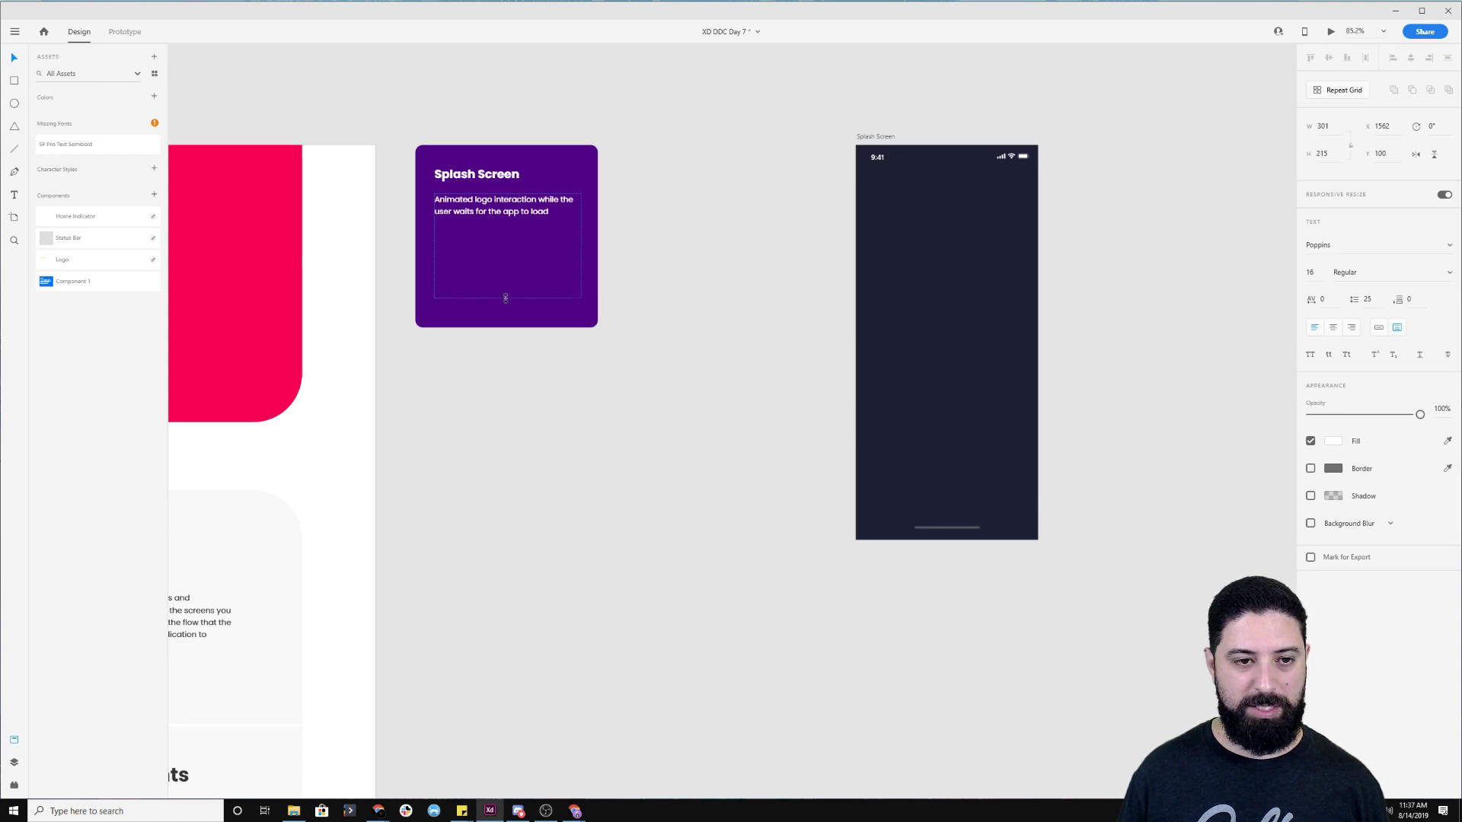
pyautogui.click(708, 239)
# Make the whole purple Splash Screen card a component named "Flow Template"
pyautogui.moveTo(669, 94); pyautogui.dragTo(448, 397)
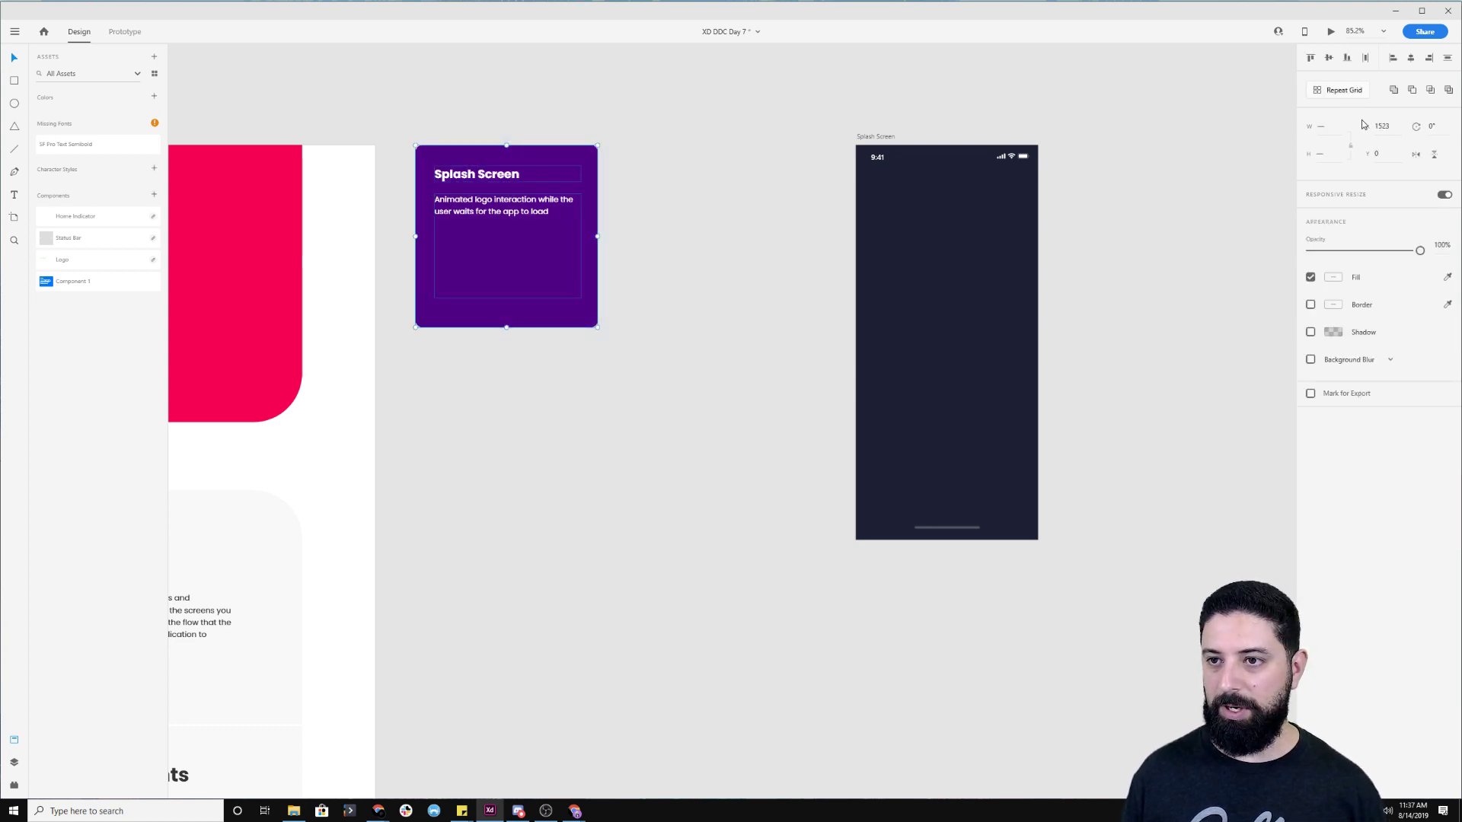
pyautogui.click(155, 196)
pyautogui.doubleClick(77, 217)
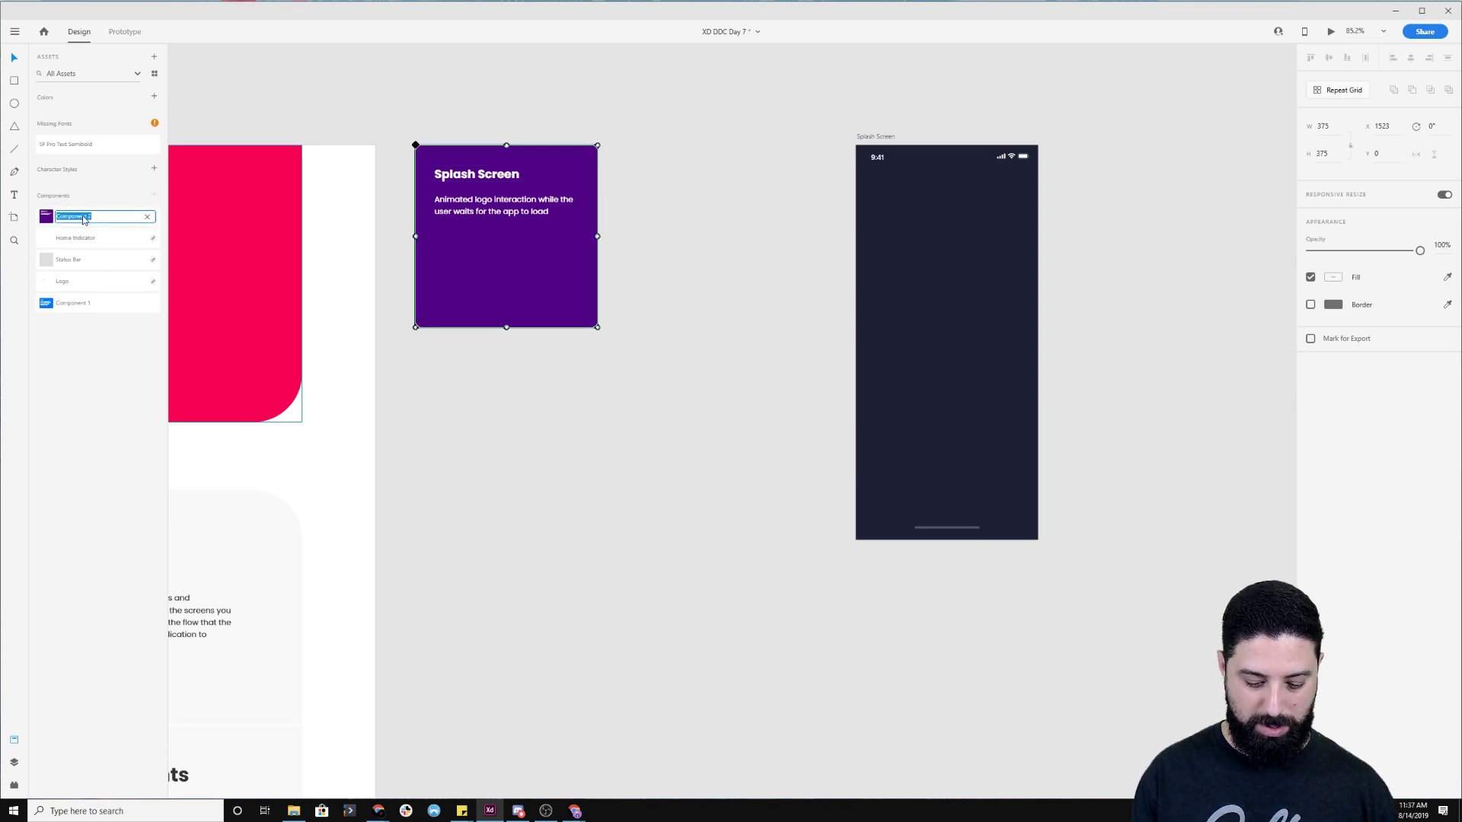
pyautogui.write('Flow Template')
pyautogui.click(737, 140)
# Place two copies of the purple card side by side in the empty canvas area below the Splash Screen artboard
pyautogui.hscroll(4, 609, 152)
pyautogui.scroll(-1, 610, 153)
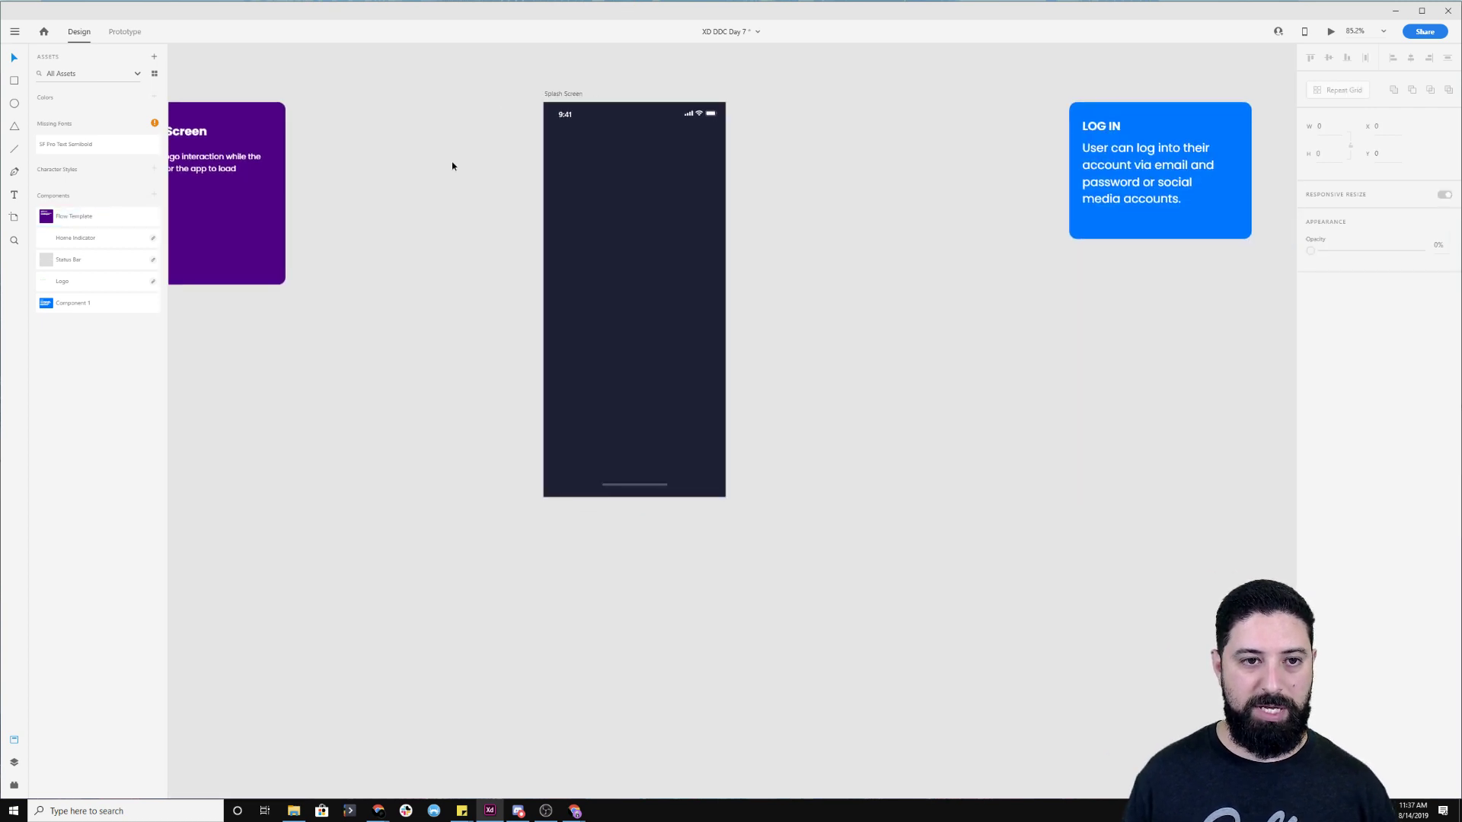
pyautogui.scroll(-4, 453, 165)
pyautogui.moveTo(430, 235); pyautogui.dragTo(523, 183)
pyautogui.click(434, 129)
pyautogui.moveTo(433, 128); pyautogui.dragTo(728, 389)
pyautogui.moveTo(885, 409); pyautogui.dragTo(719, 271)
pyautogui.moveTo(559, 253); pyautogui.dragTo(655, 252)
pyautogui.scroll(5, 655, 253)
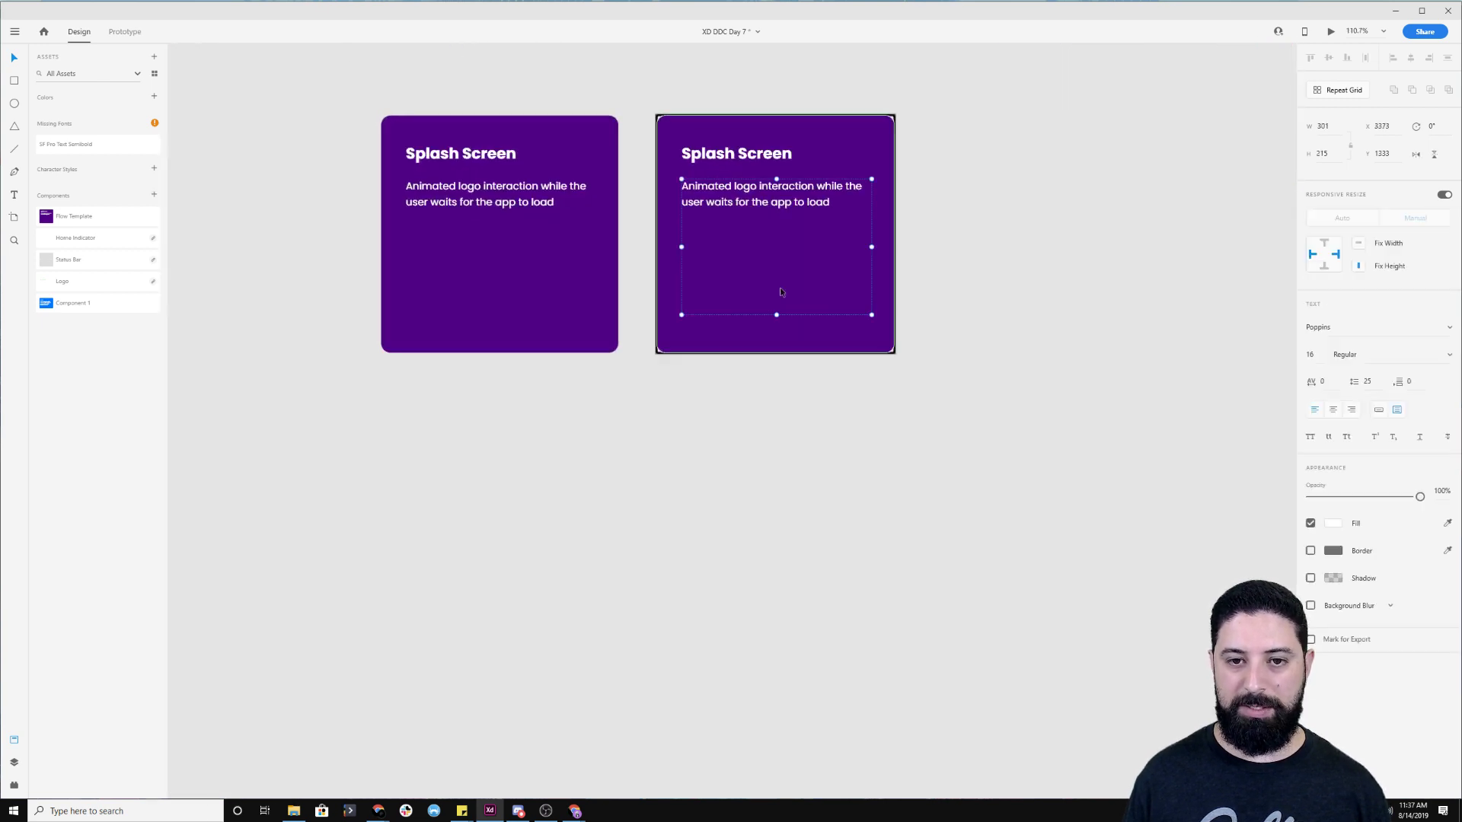
# Try a lighter purple fill on the second card copy's background, then undo it
pyautogui.click(888, 332)
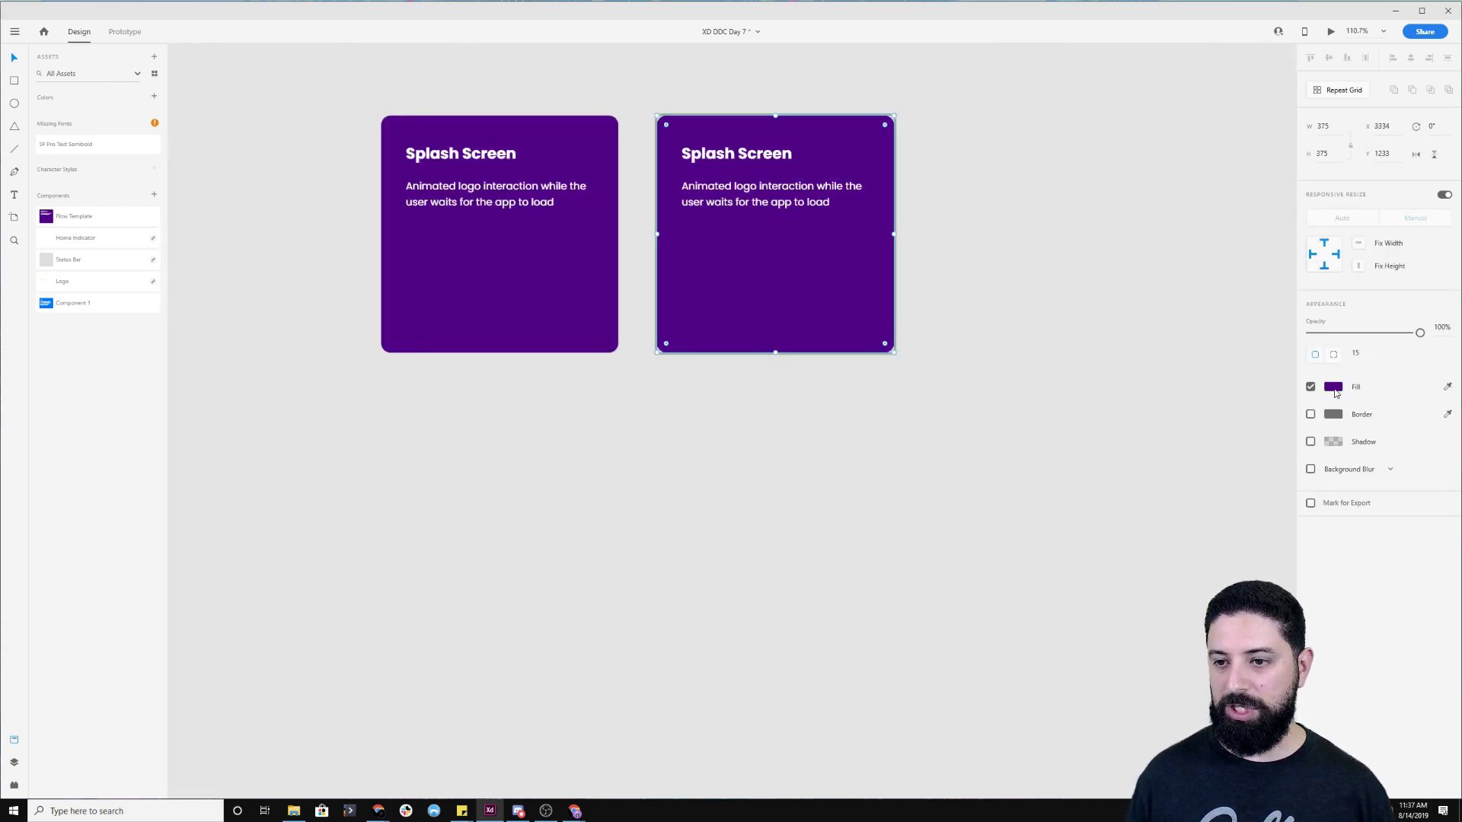
pyautogui.click(1334, 388)
pyautogui.click(1199, 326)
pyautogui.moveTo(1199, 326); pyautogui.dragTo(1218, 335)
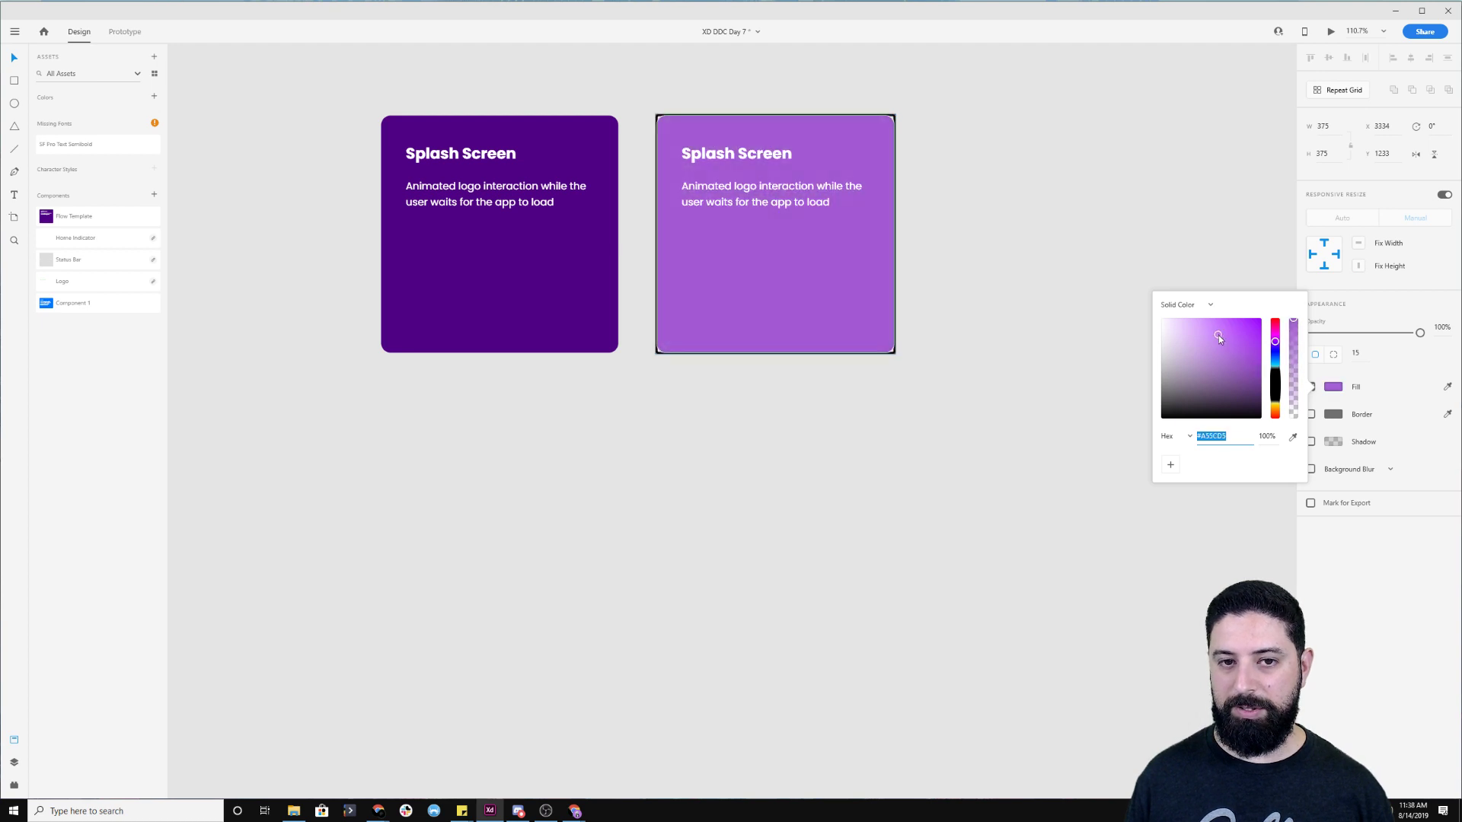
pyautogui.hotkey('ctrl', 'z')
pyautogui.click(1018, 242)
# Open the fill color of the original purple card beside the challenge artboard
pyautogui.scroll(-5, 857, 250)
pyautogui.moveTo(427, 127); pyautogui.dragTo(509, 373)
pyautogui.click(511, 254)
pyautogui.click(1337, 387)
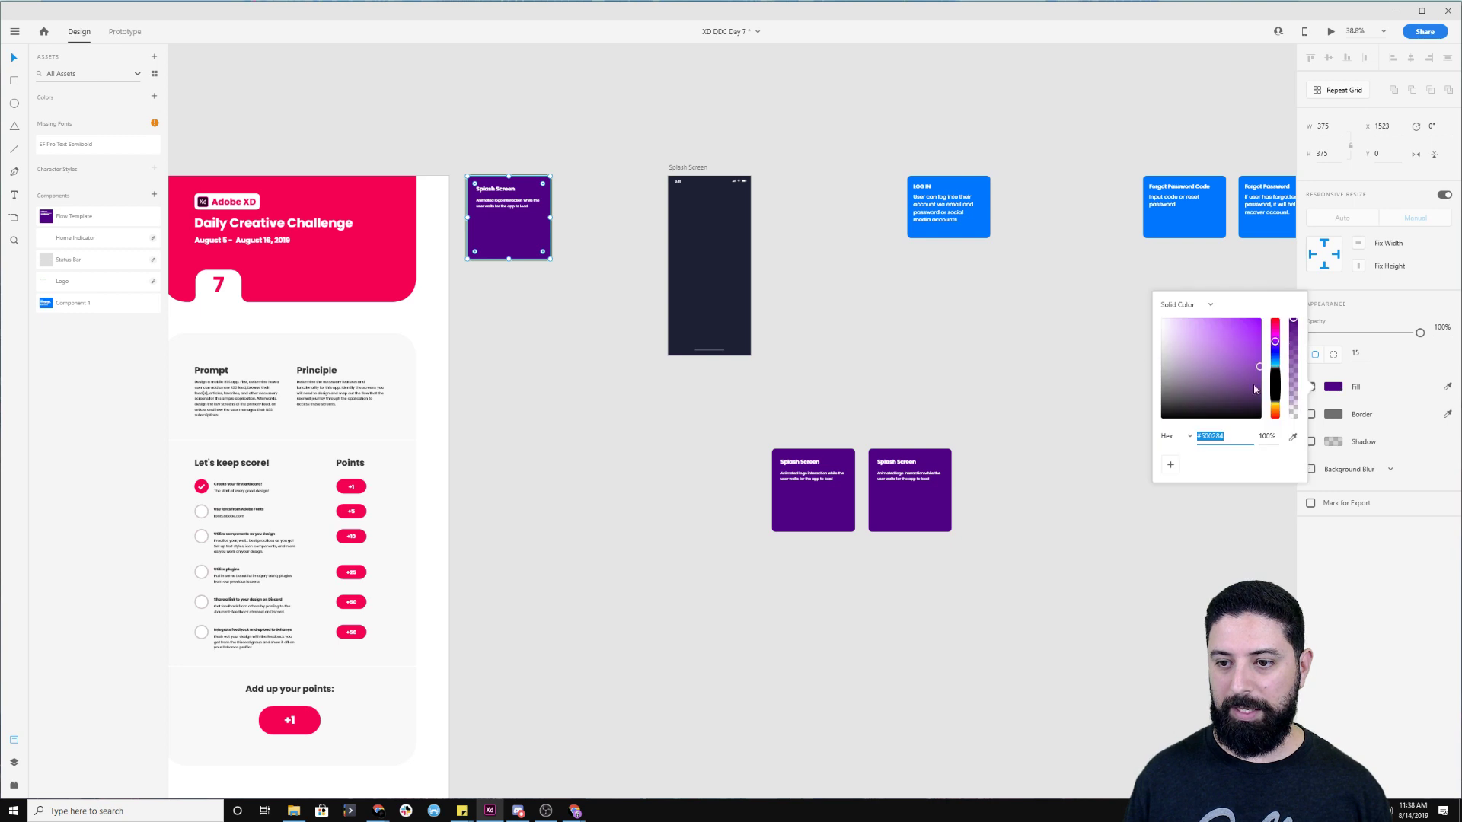
pyautogui.click(1006, 400)
# Arrange a row of two card copies directly beneath the Splash Screen card copy
pyautogui.scroll(-3, 858, 349)
pyautogui.hscroll(4, 858, 349)
pyautogui.scroll(5, 542, 322)
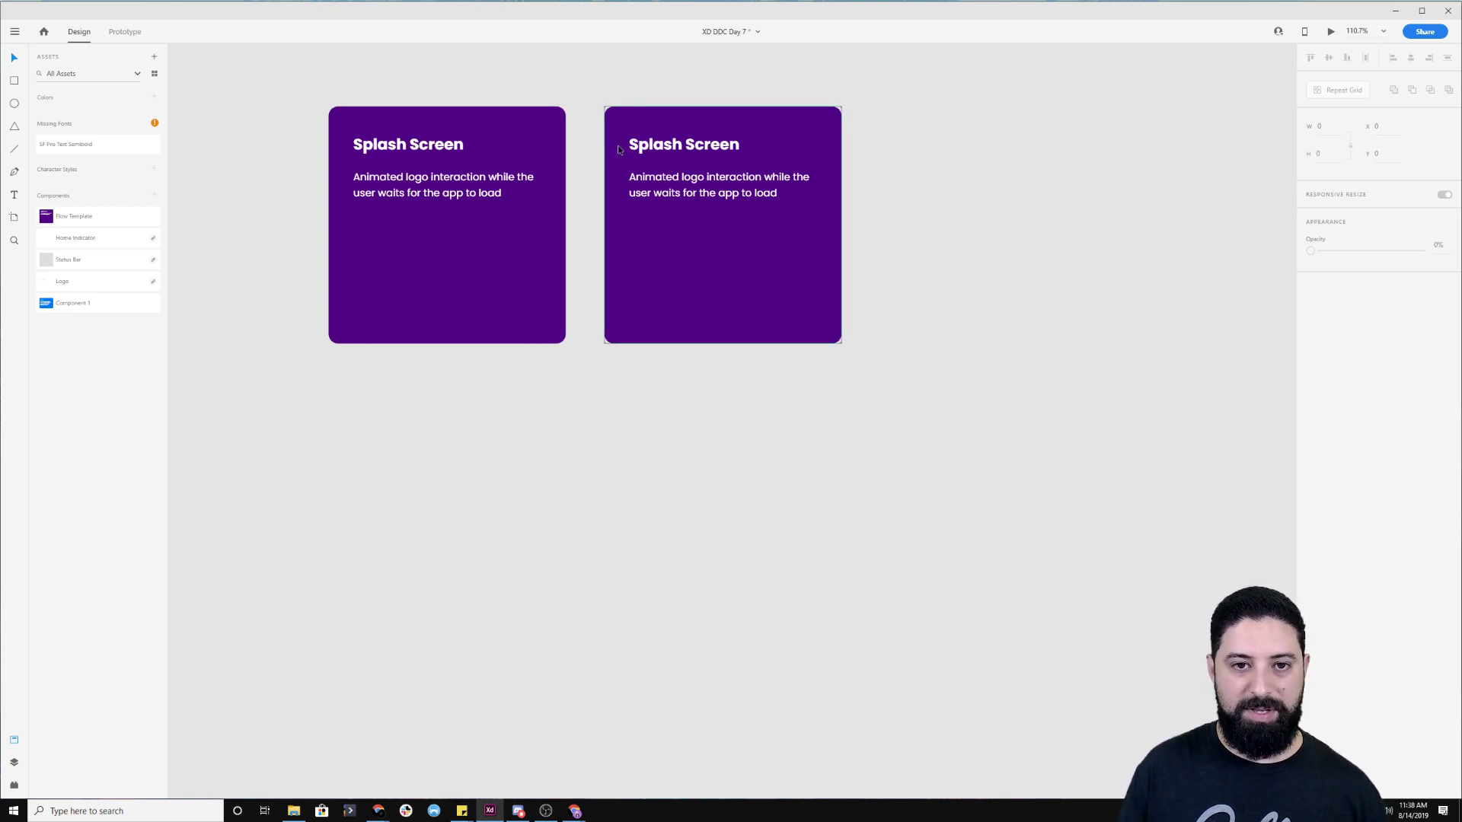
pyautogui.moveTo(756, 144); pyautogui.dragTo(580, 453)
# Retitle the two cards in the lower row "Log In" and "Sign up"
pyautogui.click(270, 439)
pyautogui.doubleClick(270, 438)
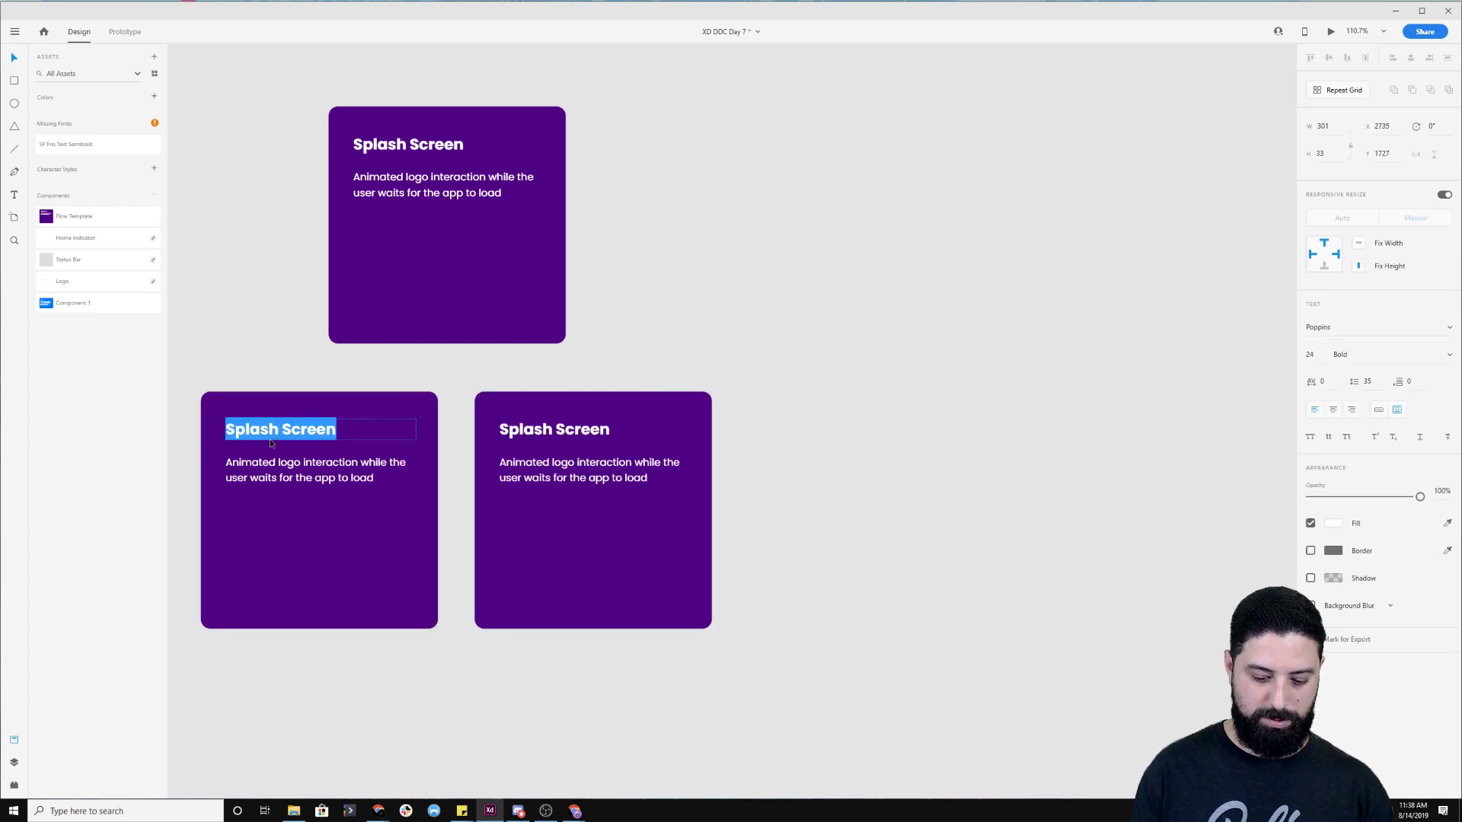
pyautogui.write('Log In')
pyautogui.click(585, 437)
pyautogui.doubleClick(585, 437)
pyautogui.write('Sign up')
pyautogui.press('Escape')
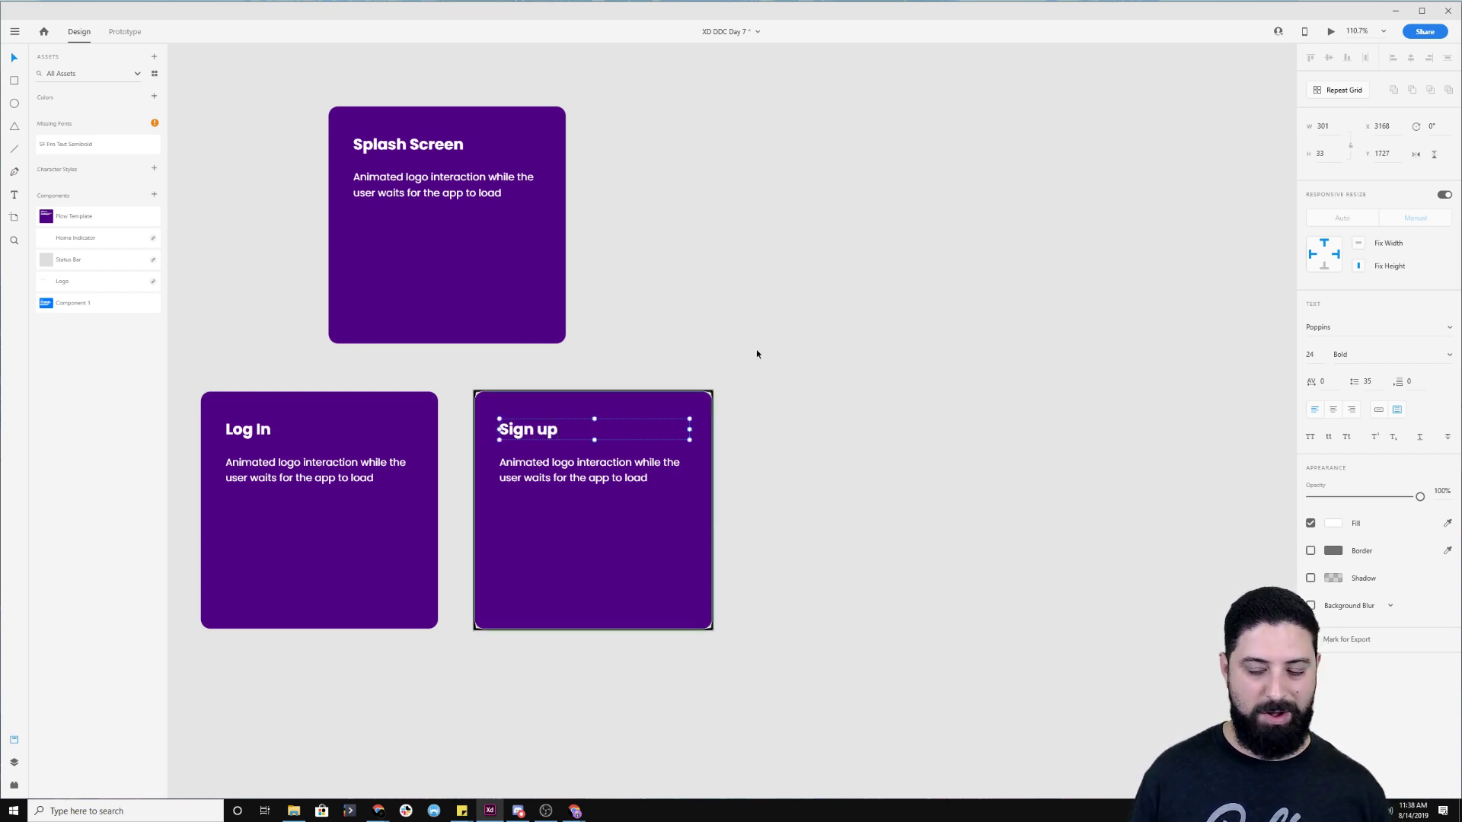
# Examine the blue flow's Splash Screen, Log In, Sign Up and Forgot Password cards and their descriptions
pyautogui.scroll(-4, 1056, 276)
pyautogui.moveTo(1084, 148); pyautogui.dragTo(731, 395)
pyautogui.moveTo(949, 176); pyautogui.dragTo(730, 552)
pyautogui.moveTo(973, 241); pyautogui.dragTo(437, 95)
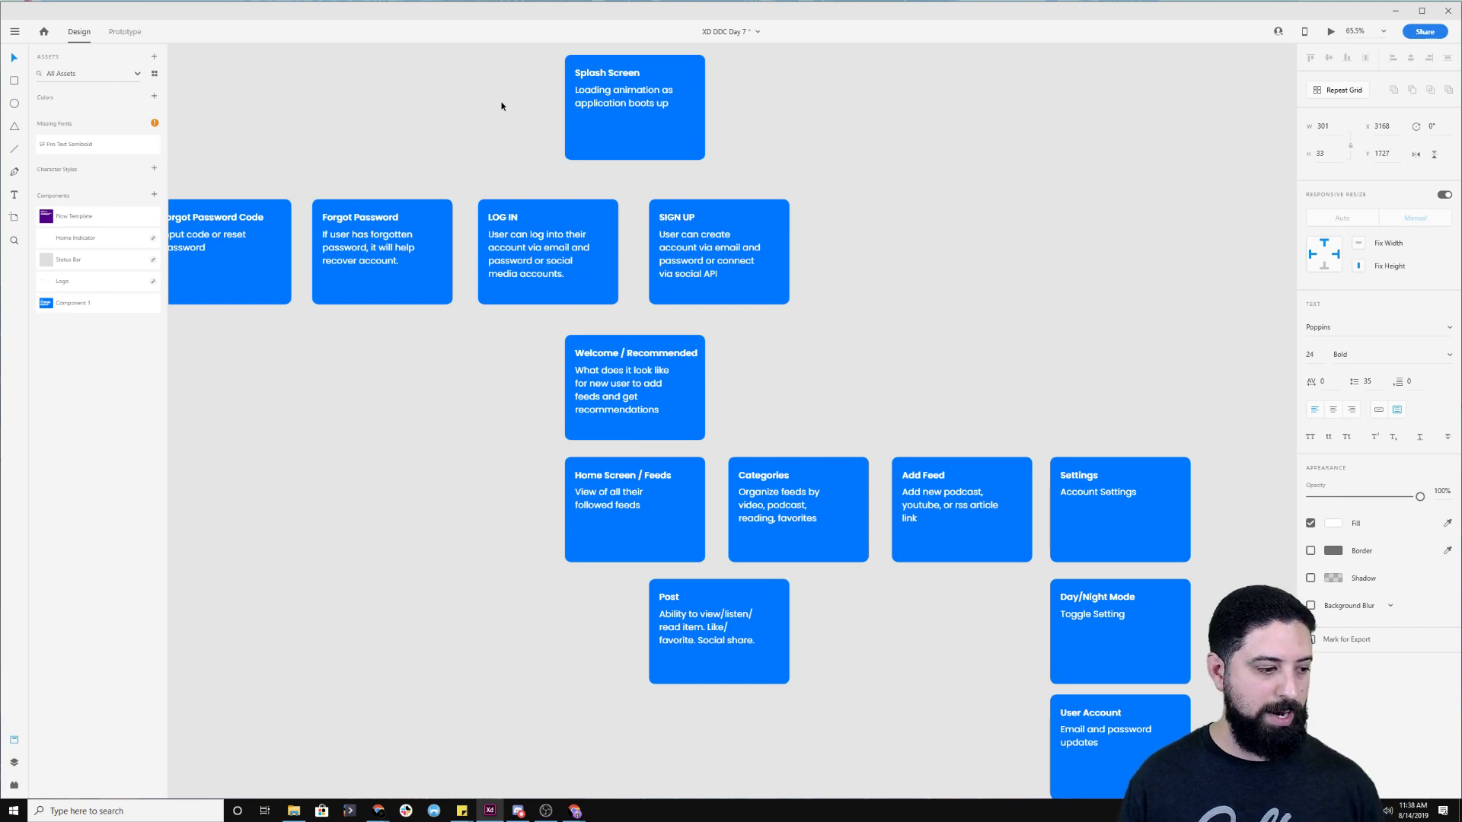
pyautogui.scroll(5, 525, 95)
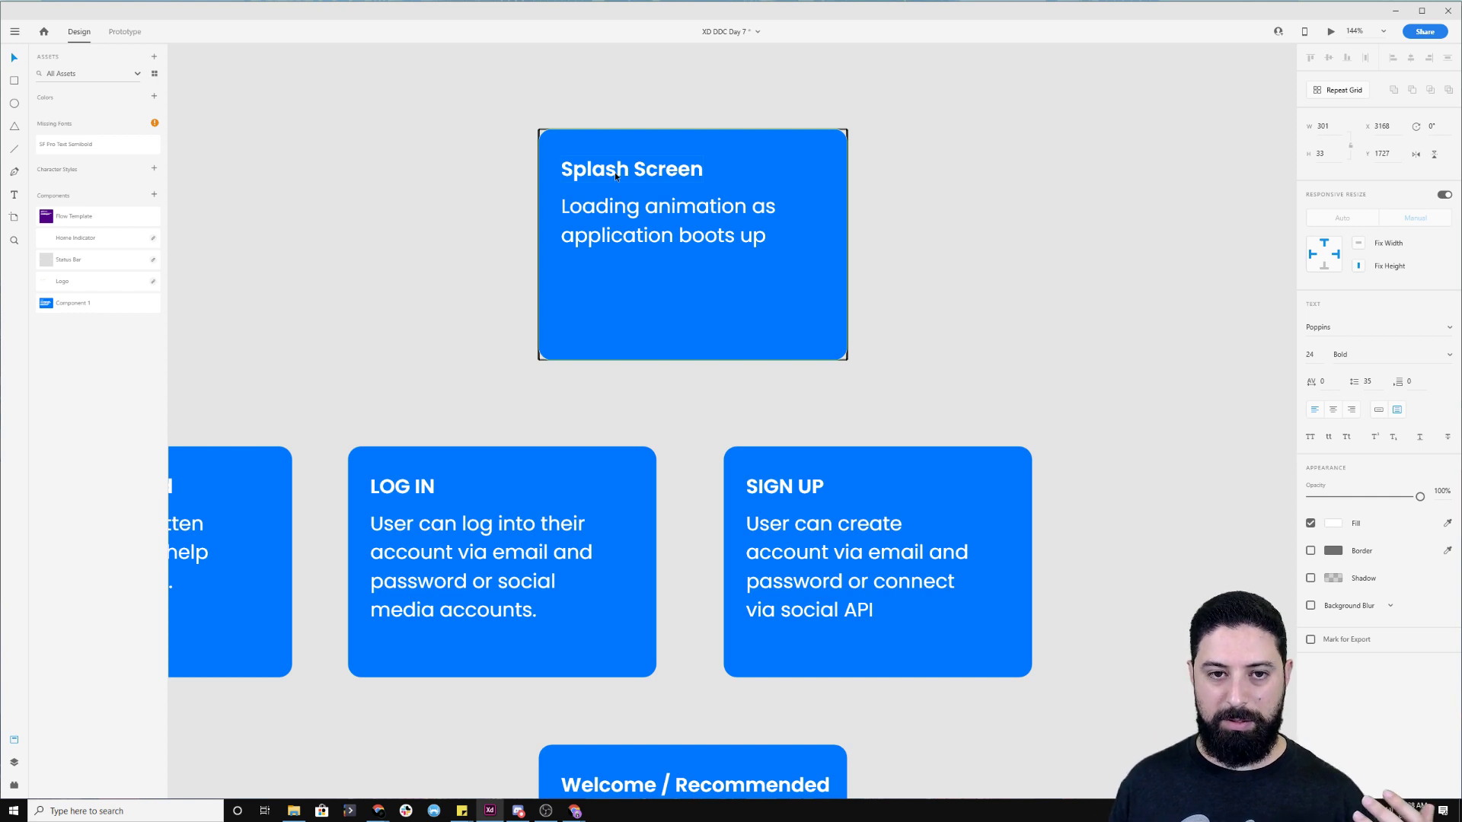
pyautogui.scroll(-1, 563, 335)
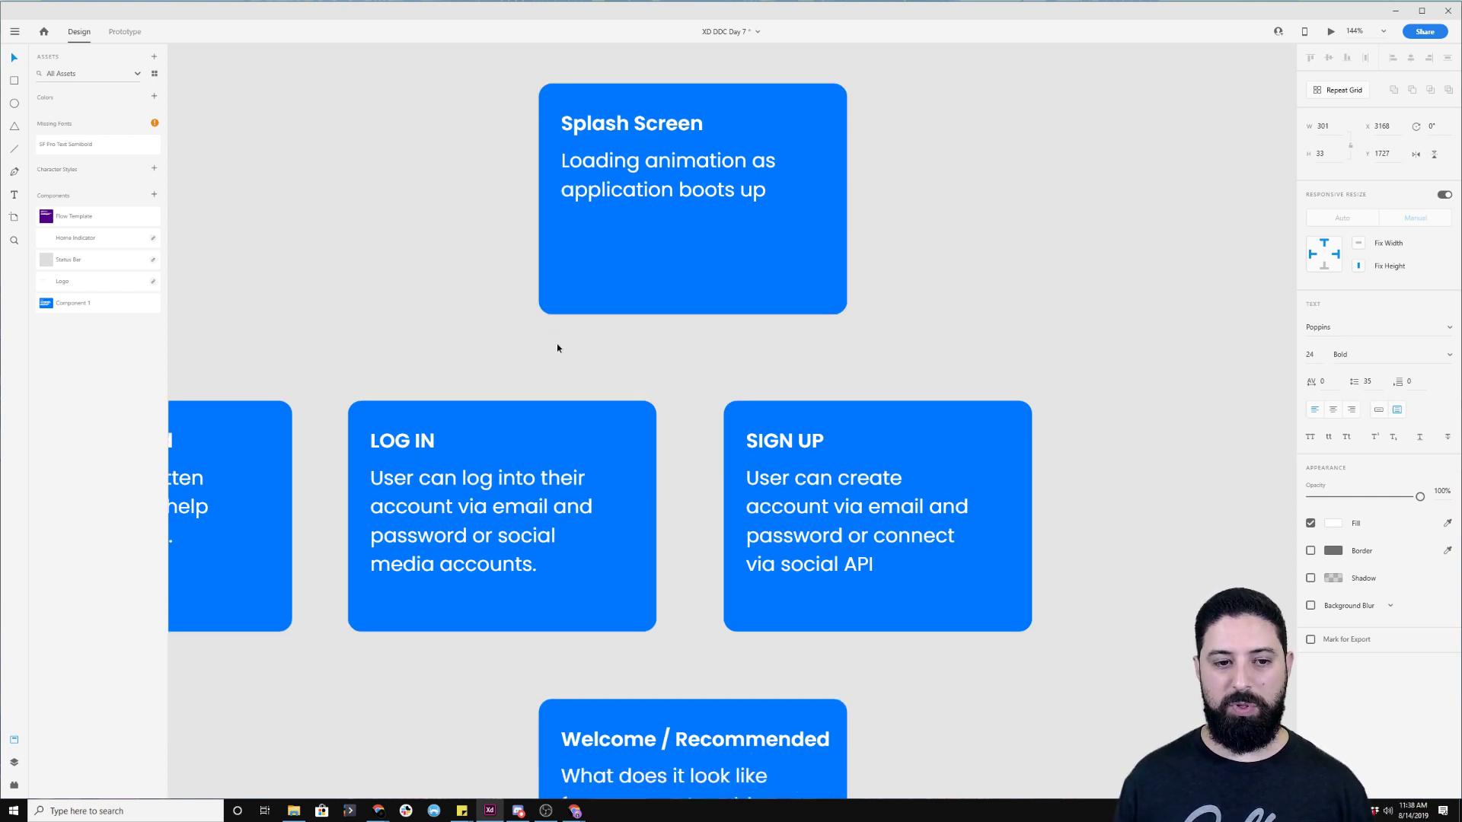
pyautogui.scroll(-2, 556, 343)
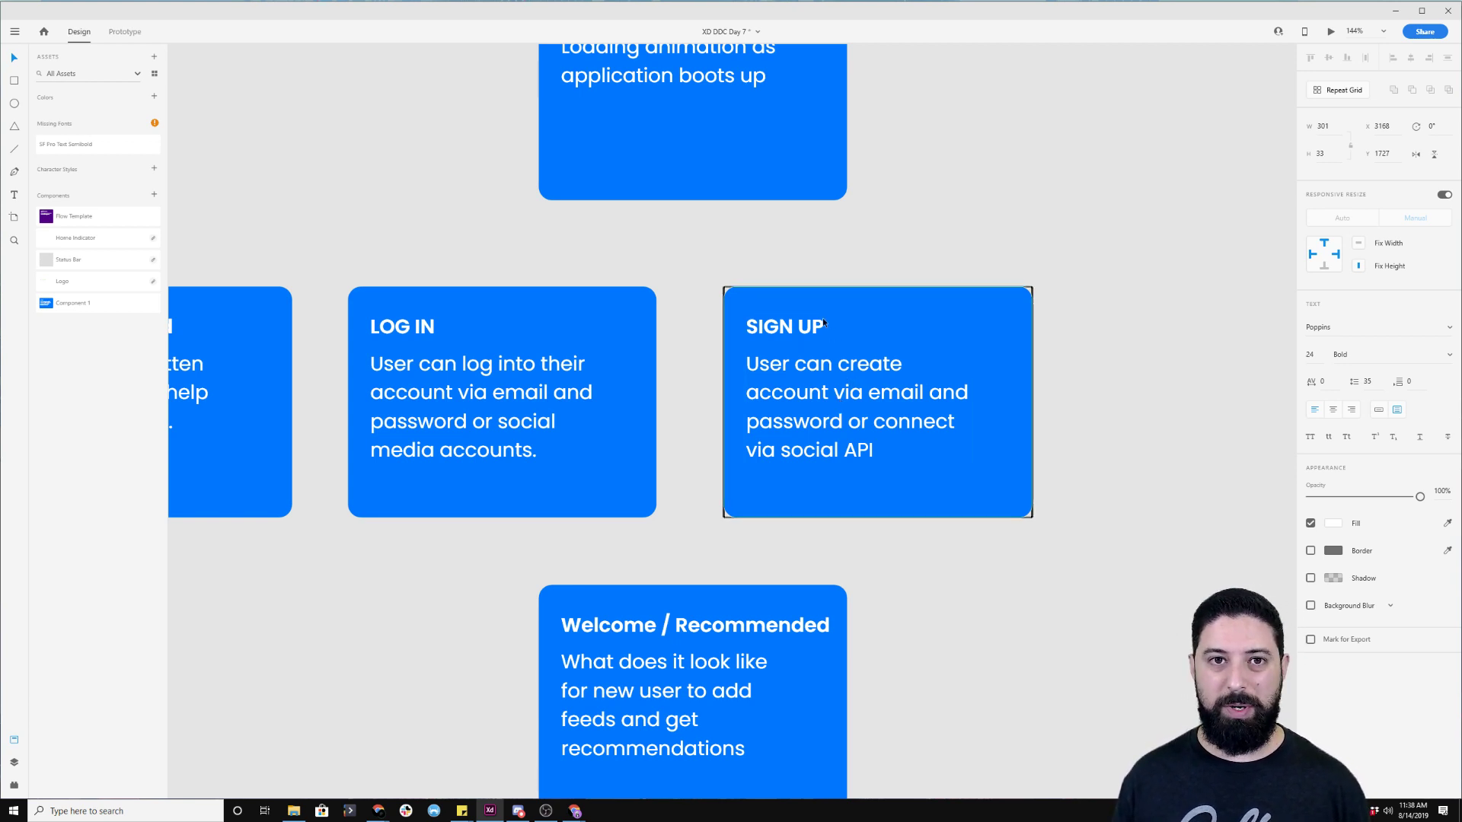
pyautogui.moveTo(390, 233); pyautogui.dragTo(639, 167)
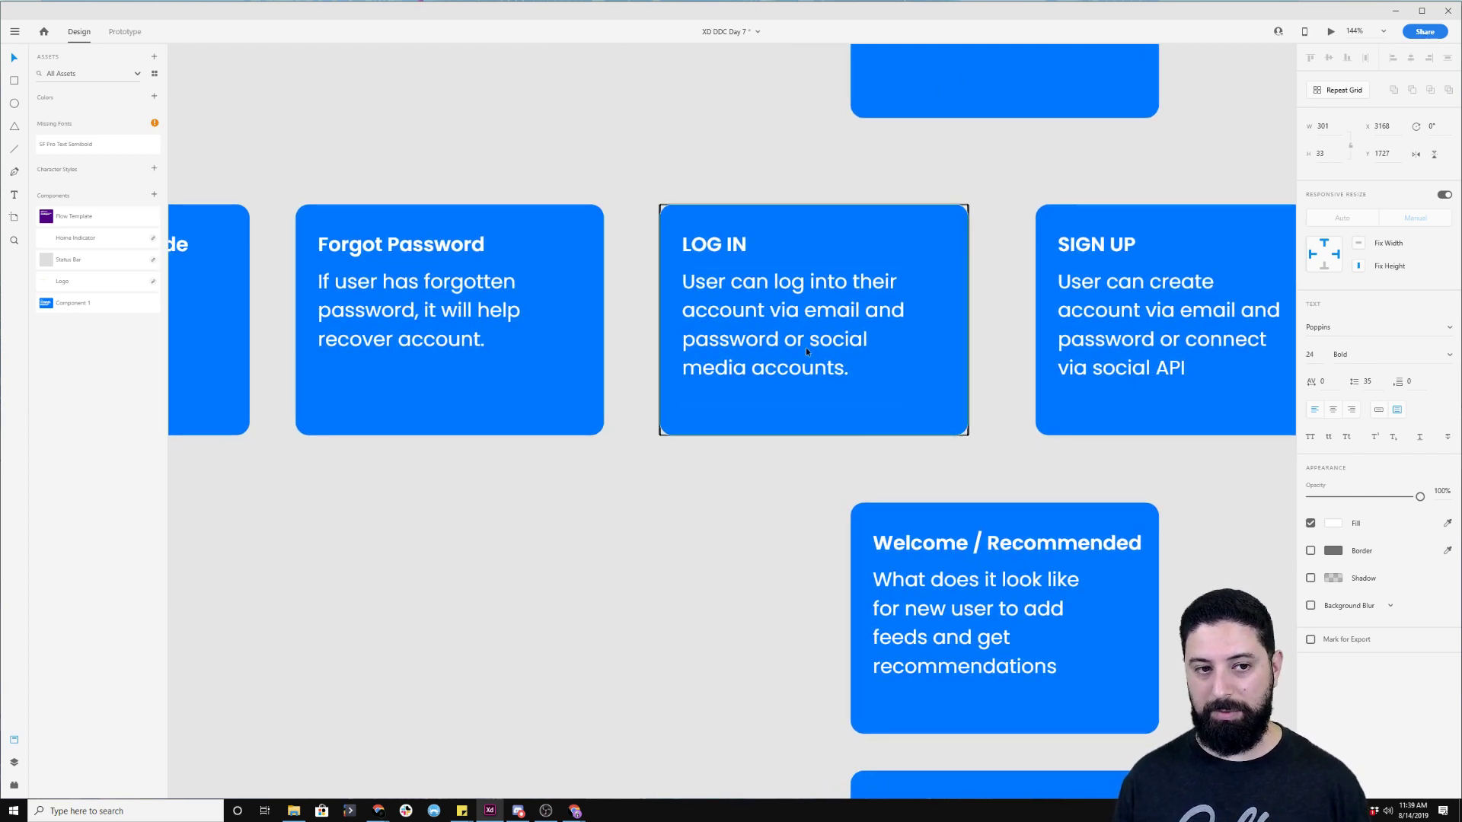
pyautogui.moveTo(418, 202); pyautogui.dragTo(686, 163)
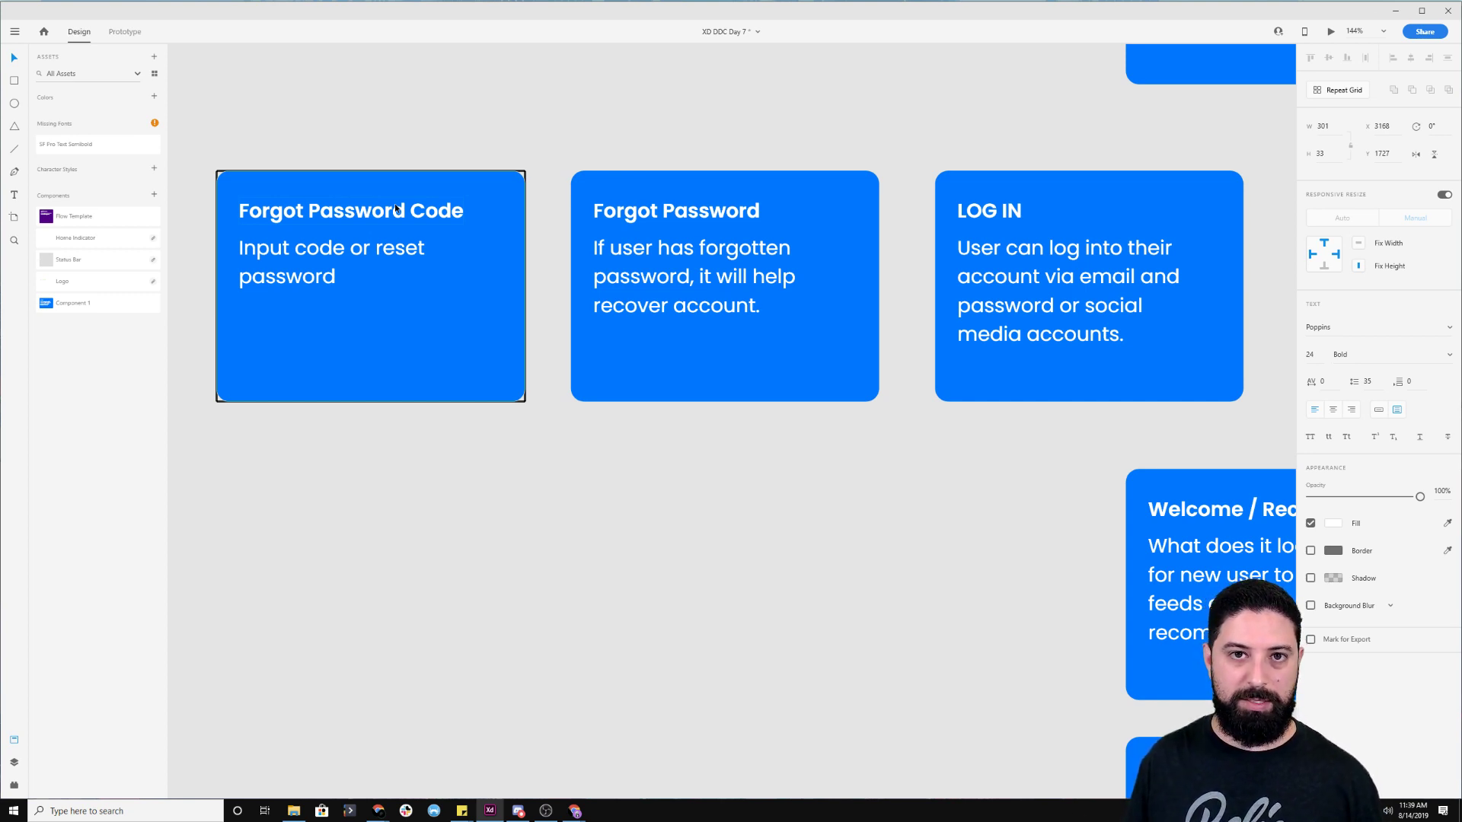
# Examine how the blue flow leads from Log In and Sign Up to Welcome / Recommended and Home Screen / Feeds
pyautogui.moveTo(988, 506); pyautogui.dragTo(356, 238)
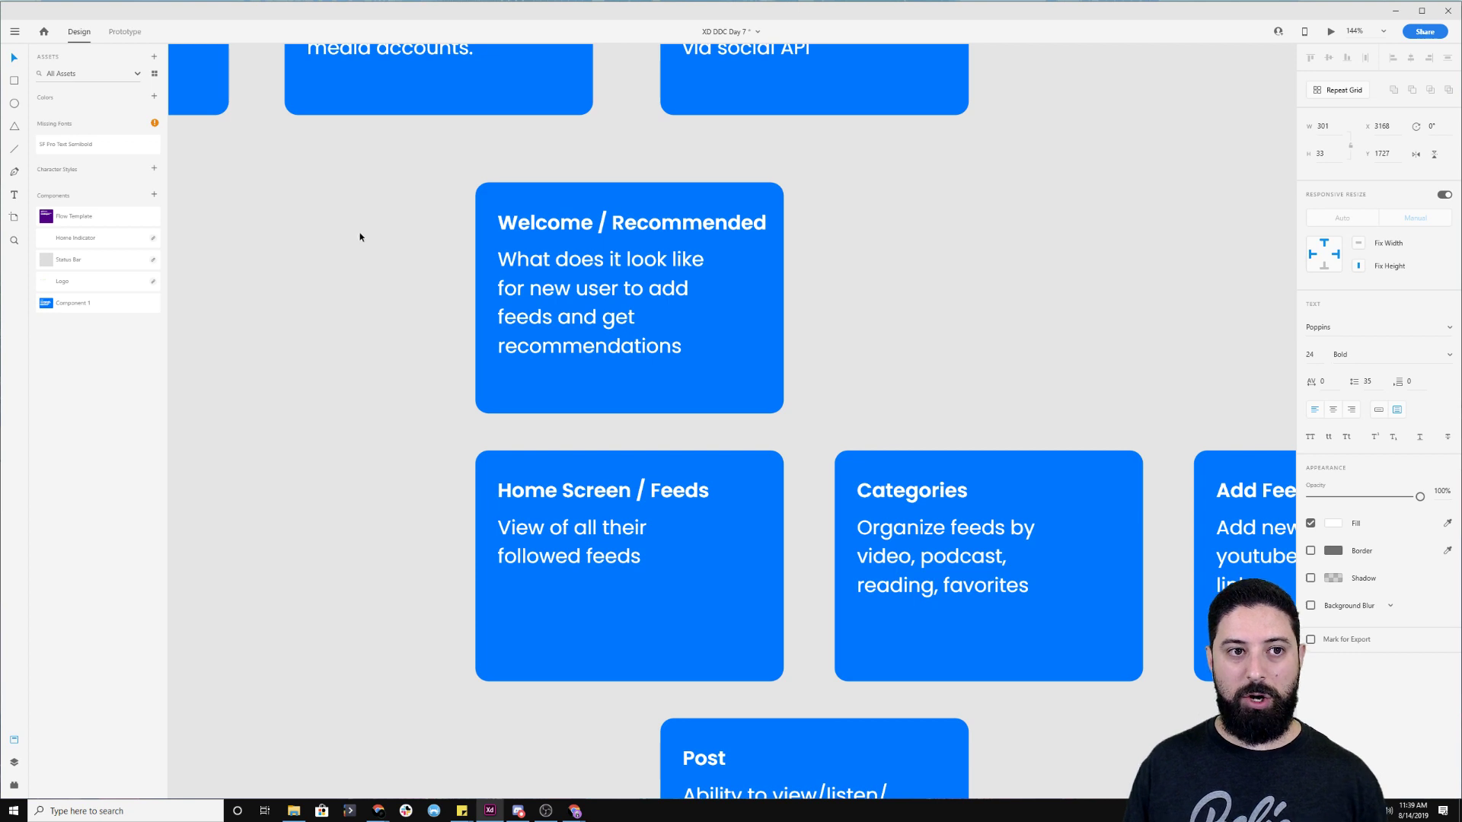
pyautogui.scroll(4, 765, 141)
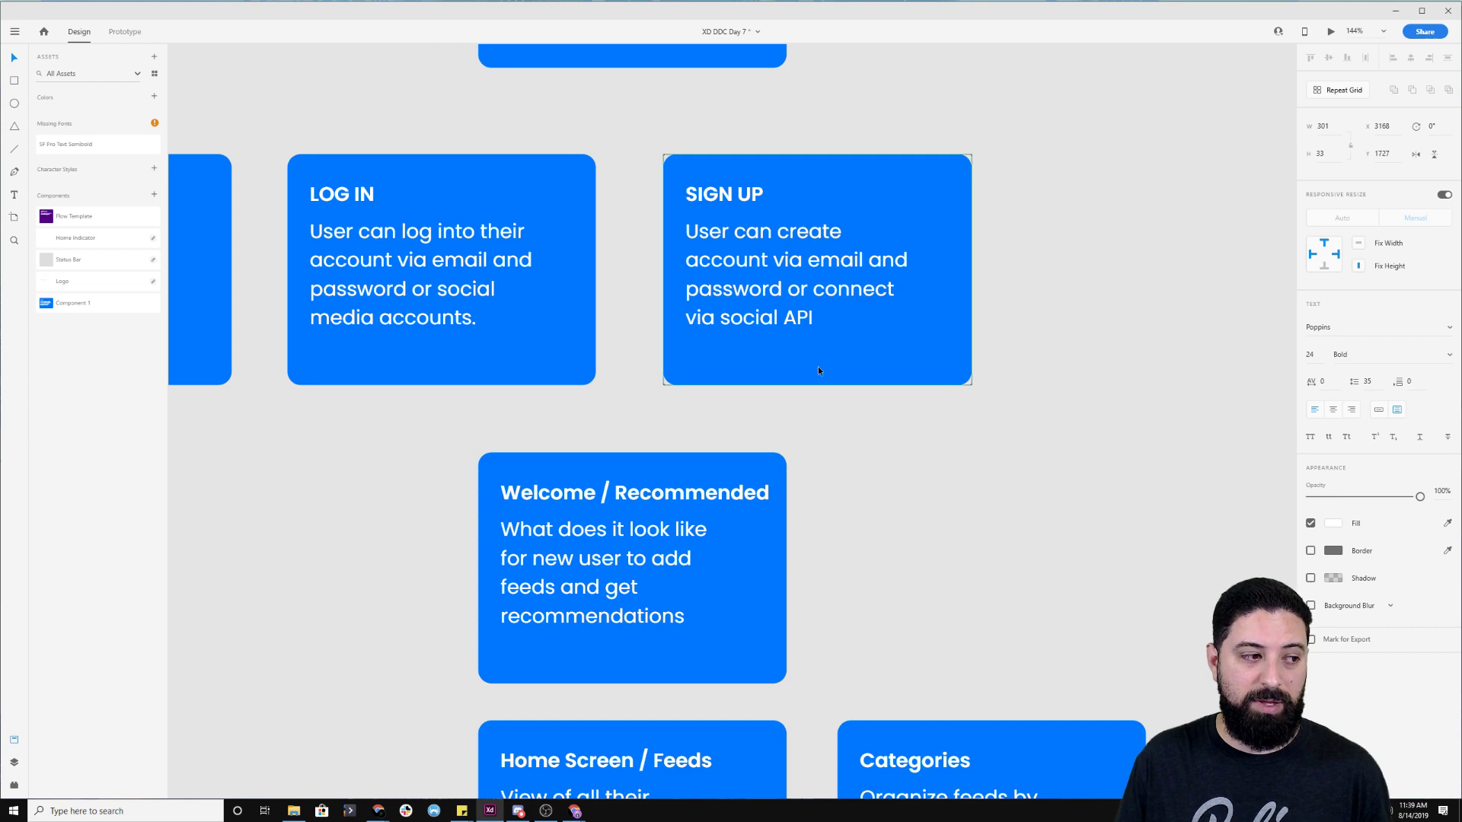
pyautogui.scroll(-1, 876, 499)
pyautogui.scroll(-5, 879, 502)
pyautogui.hscroll(2, 878, 502)
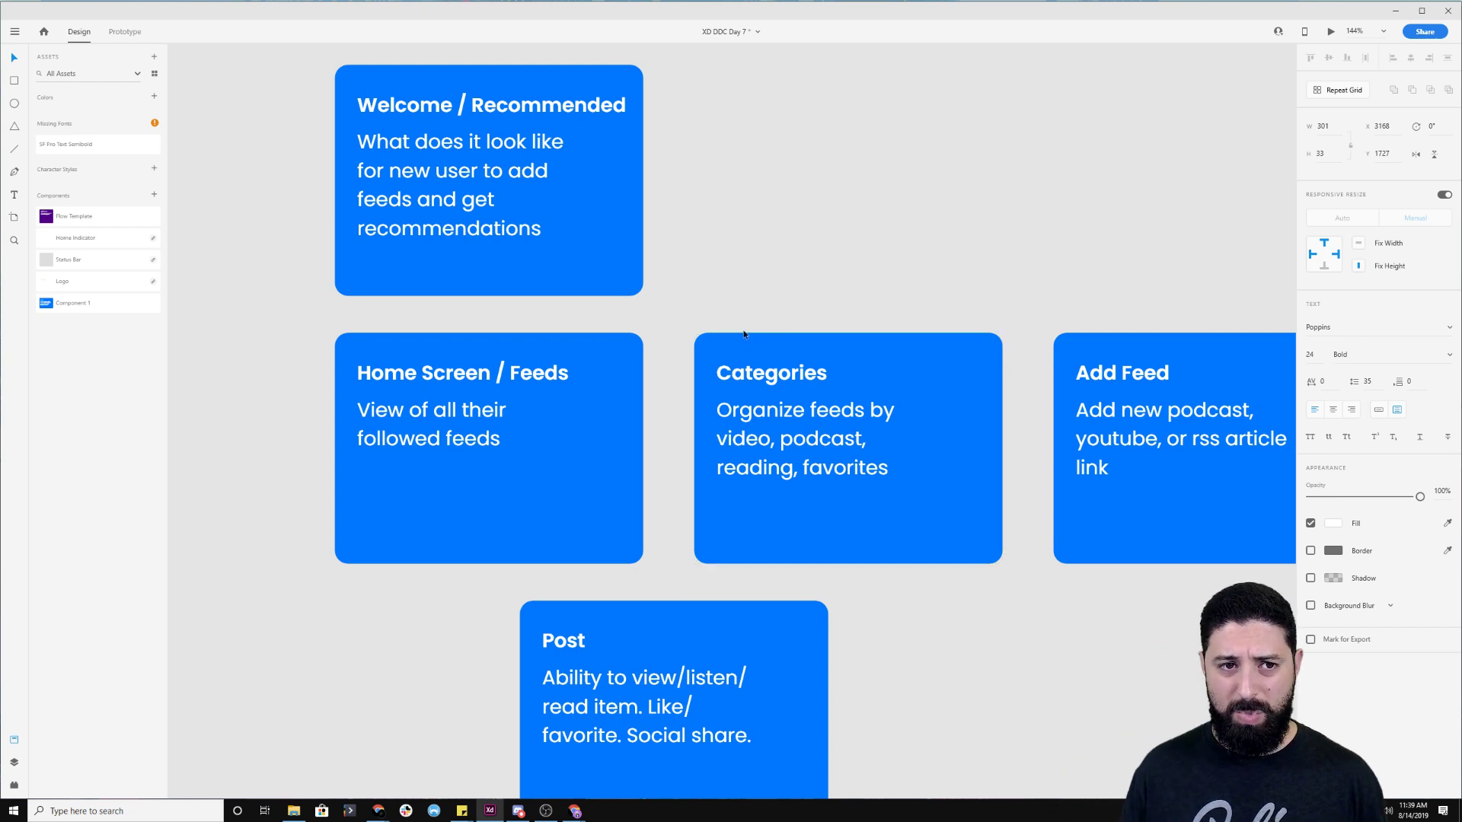
pyautogui.scroll(2, 725, 400)
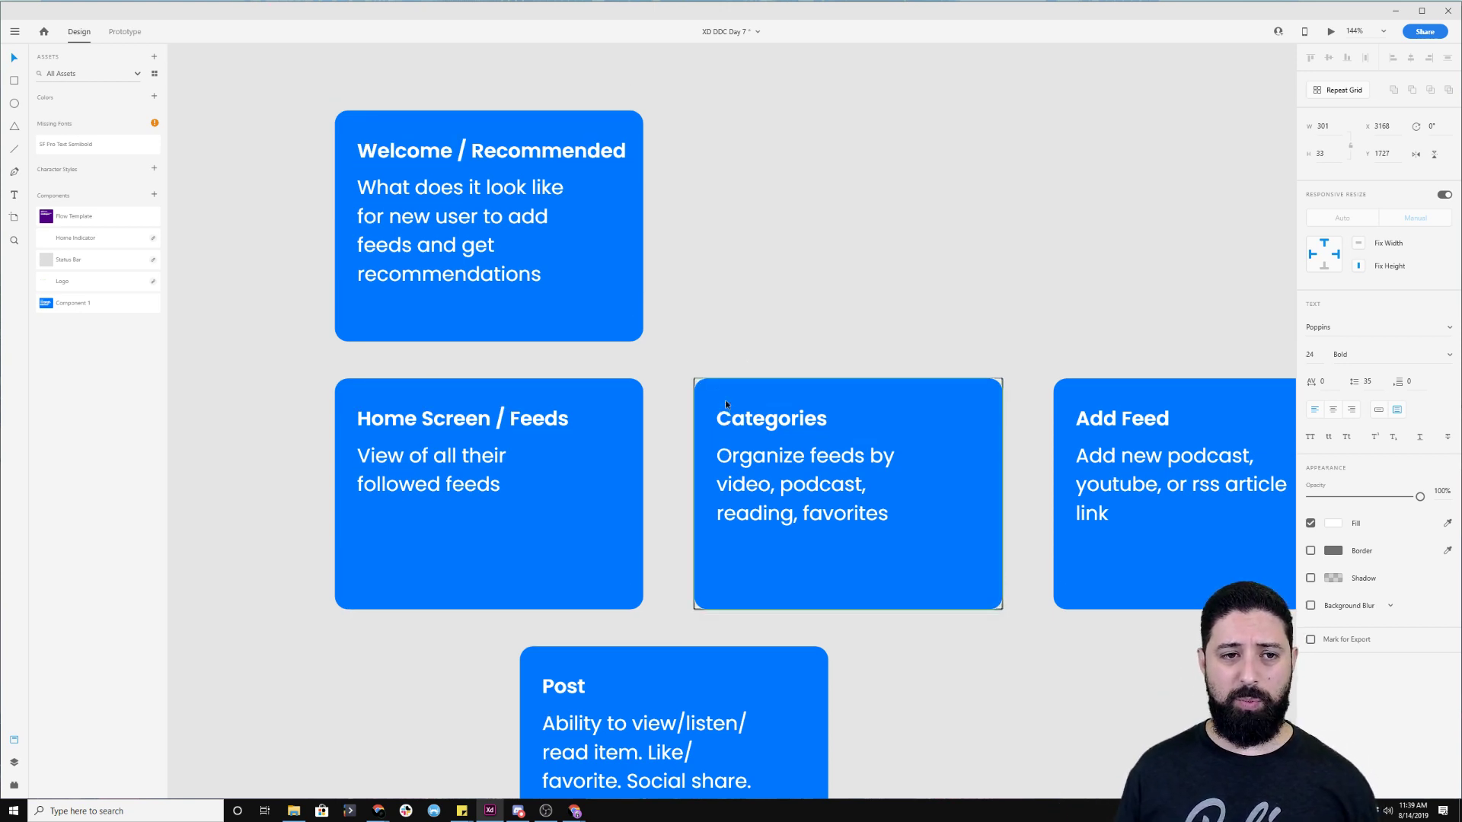
pyautogui.scroll(4, 725, 400)
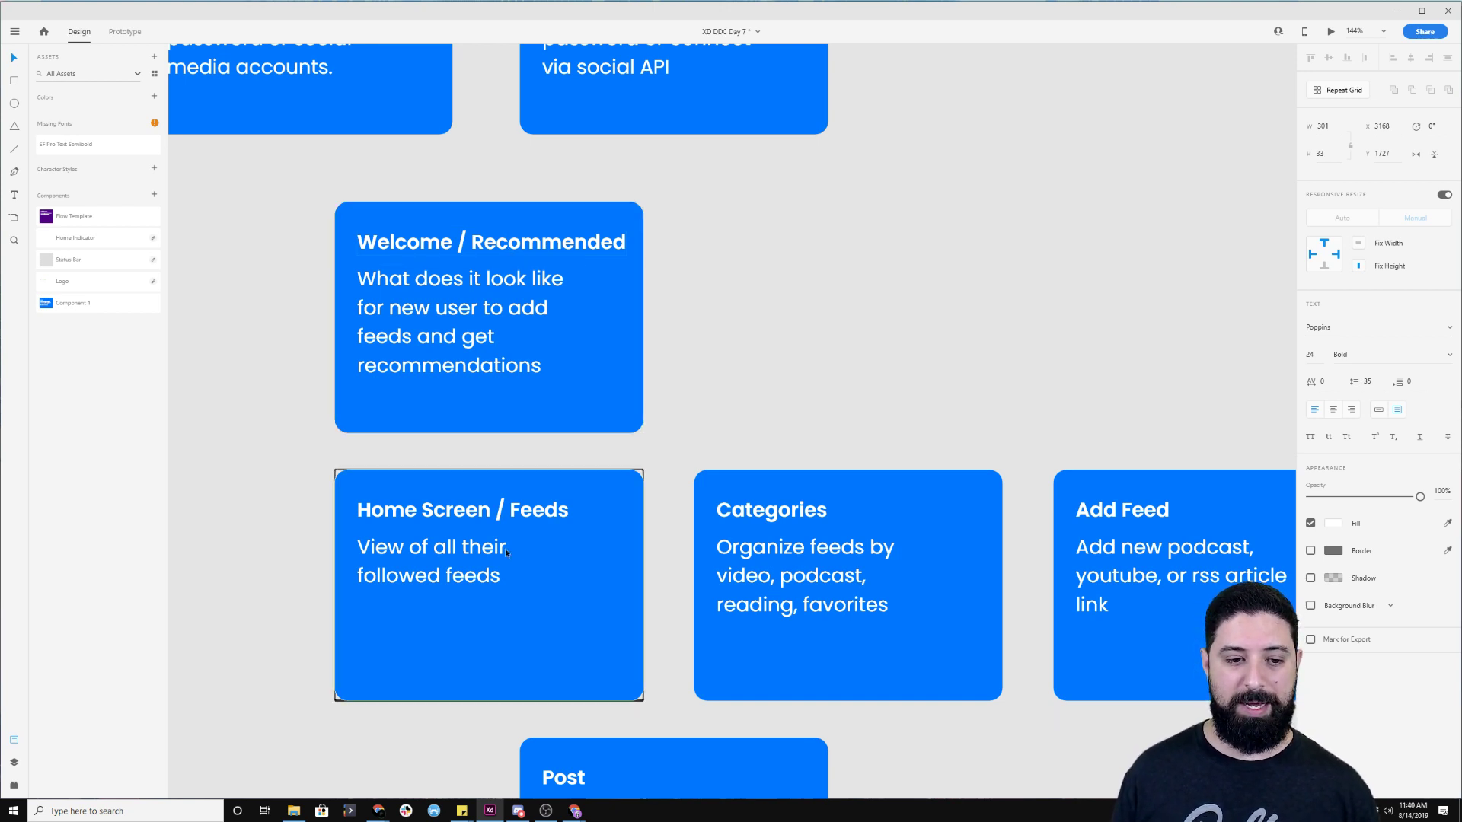
pyautogui.scroll(-1, 502, 546)
pyautogui.scroll(-1, 500, 545)
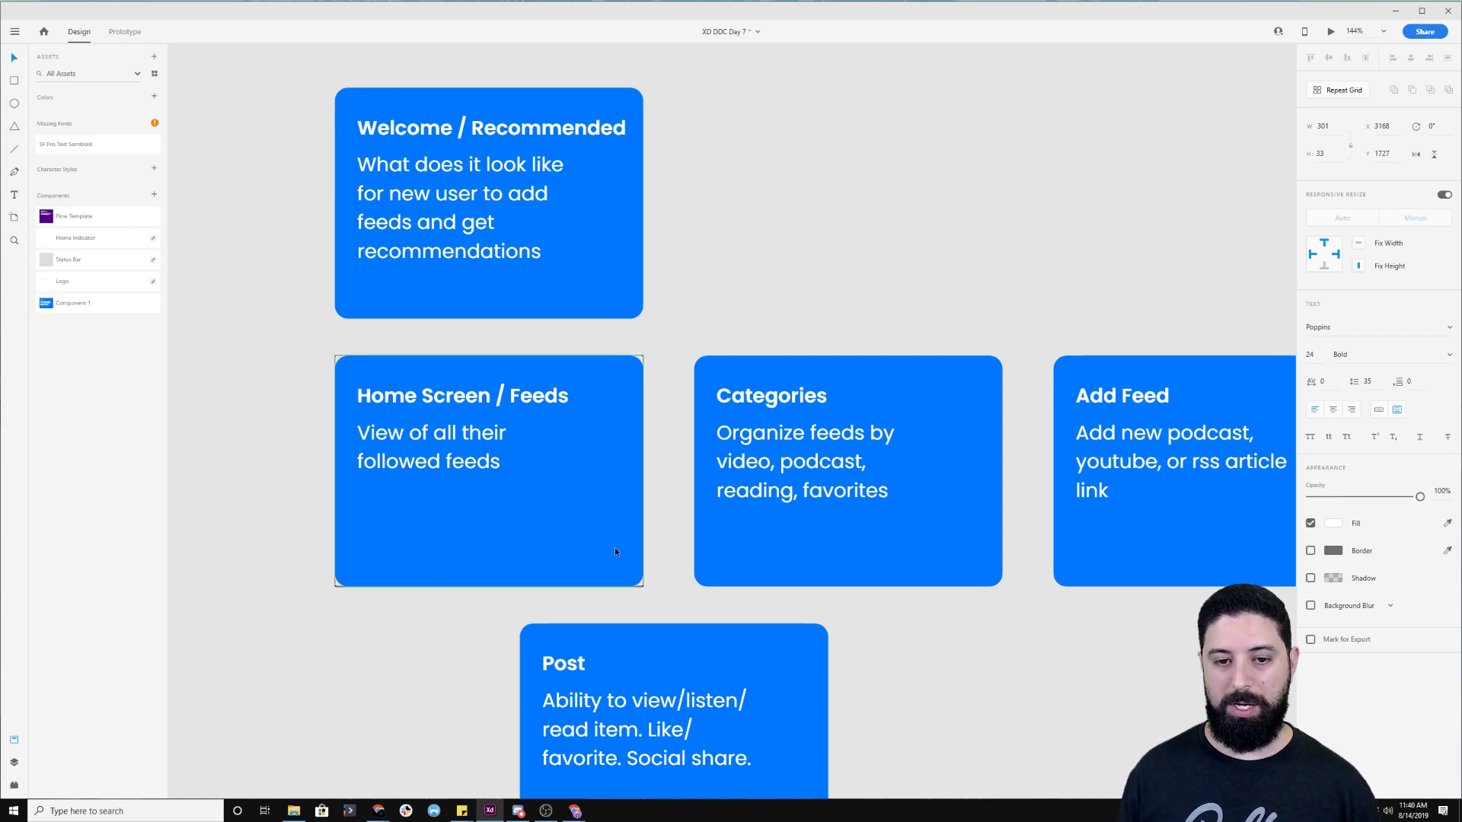
# Examine the blue flow's Categories, Post, Add Feed, Settings and Day/Night Mode cards
pyautogui.scroll(-3, 604, 536)
pyautogui.hscroll(3, 605, 536)
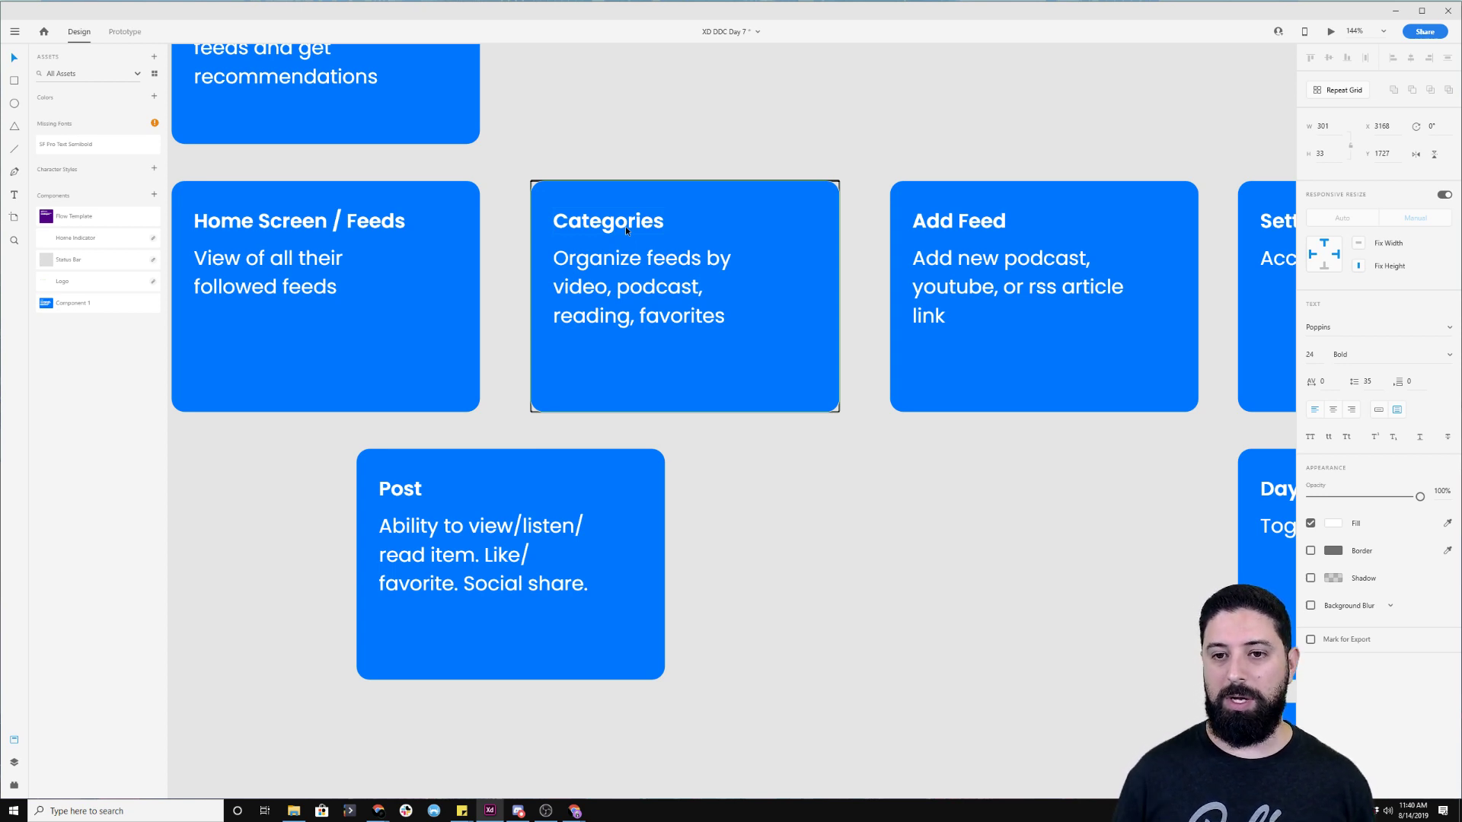
pyautogui.moveTo(1048, 206); pyautogui.dragTo(713, 204)
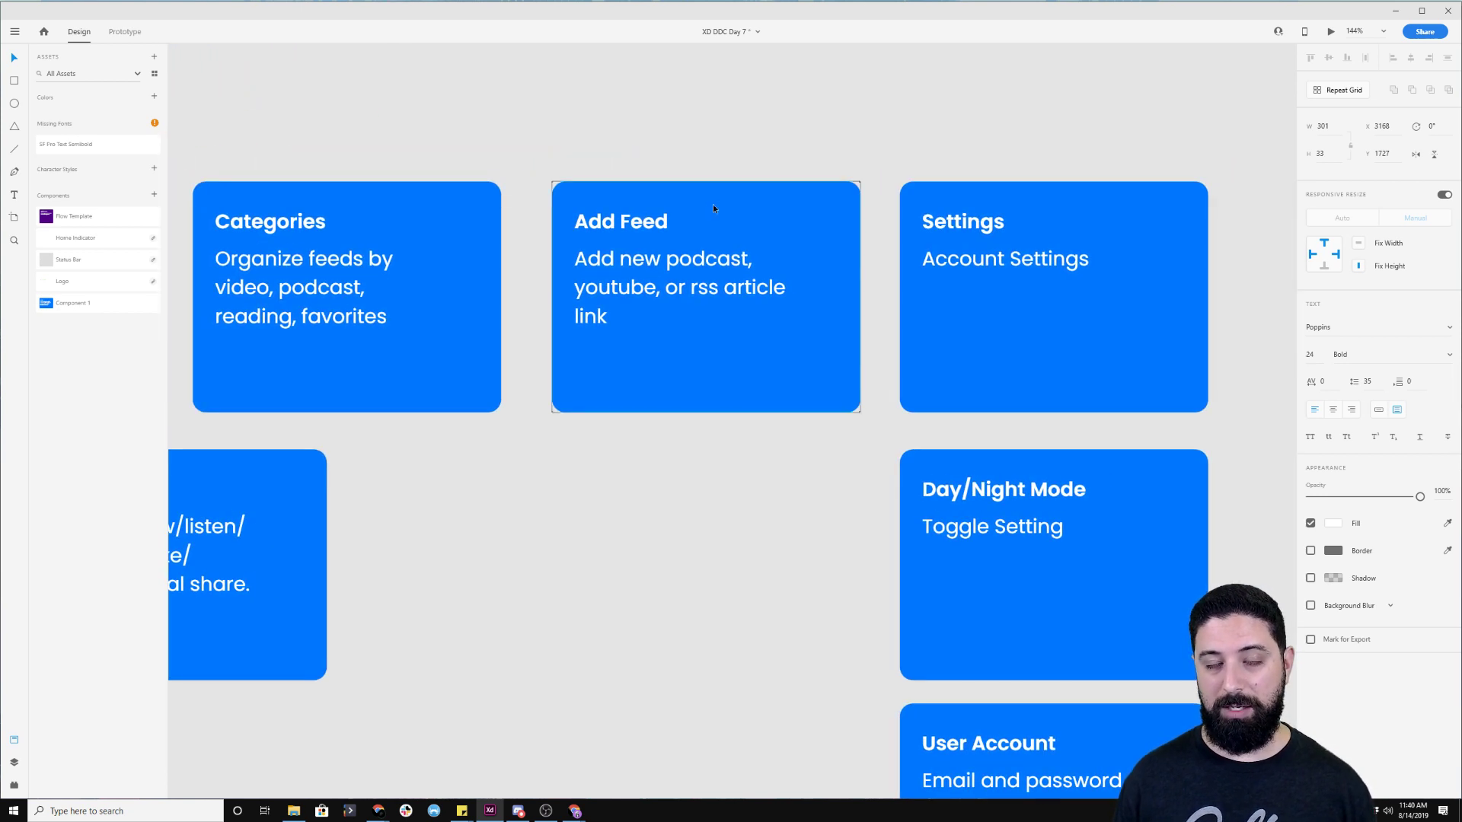
pyautogui.click(708, 261)
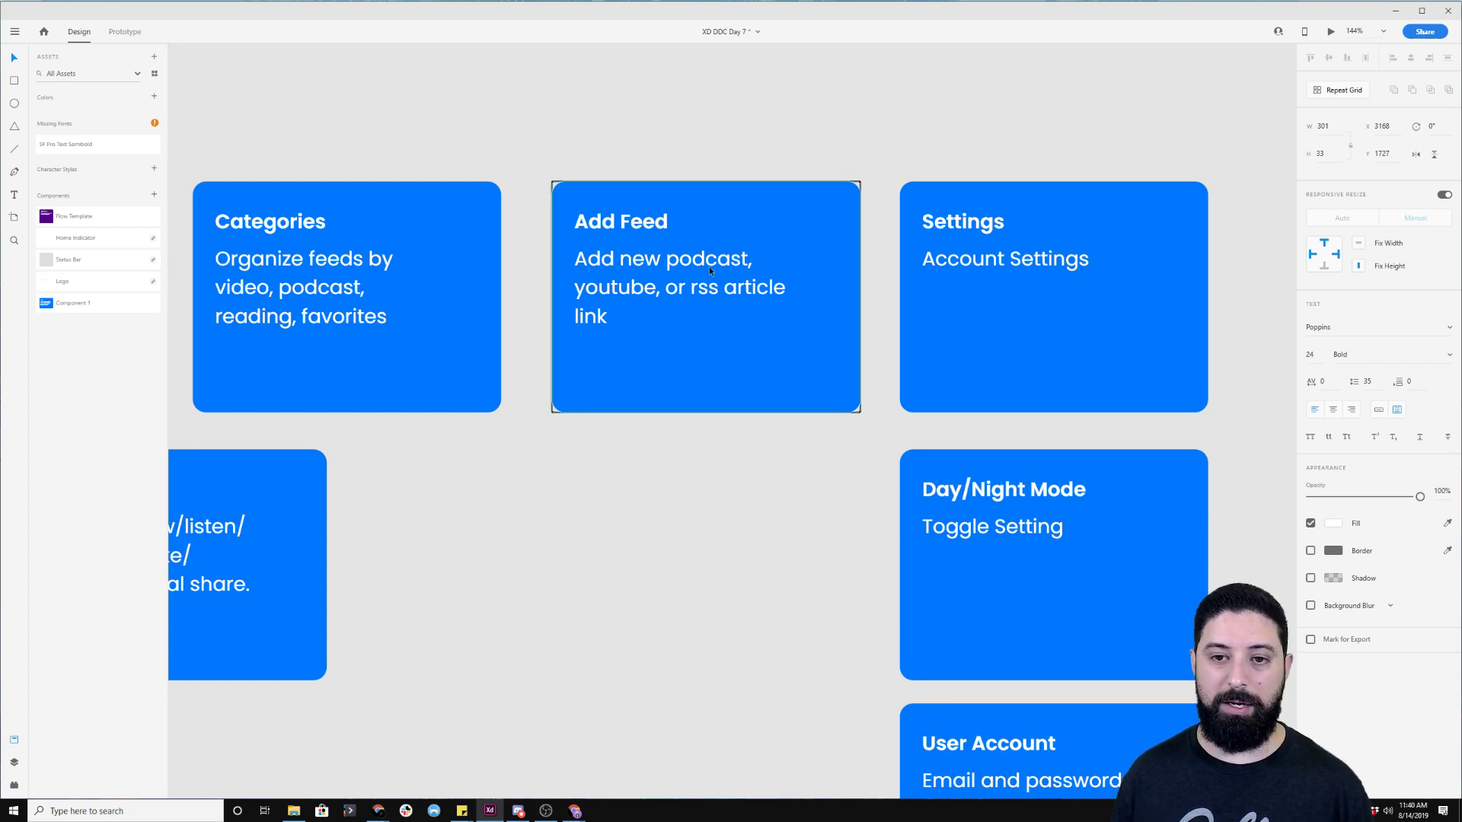
pyautogui.click(923, 239)
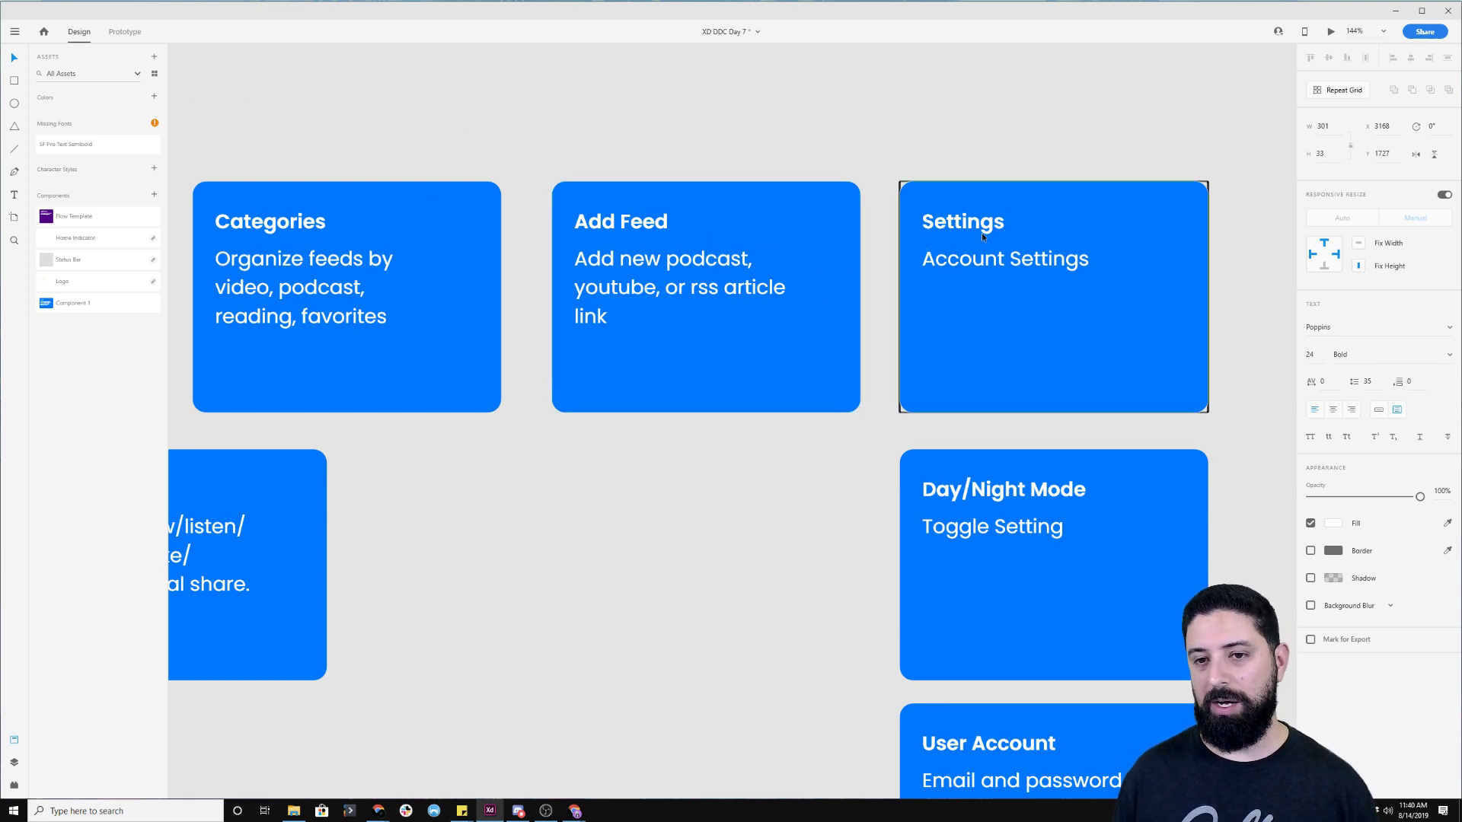
pyautogui.click(962, 552)
pyautogui.scroll(-3, 963, 552)
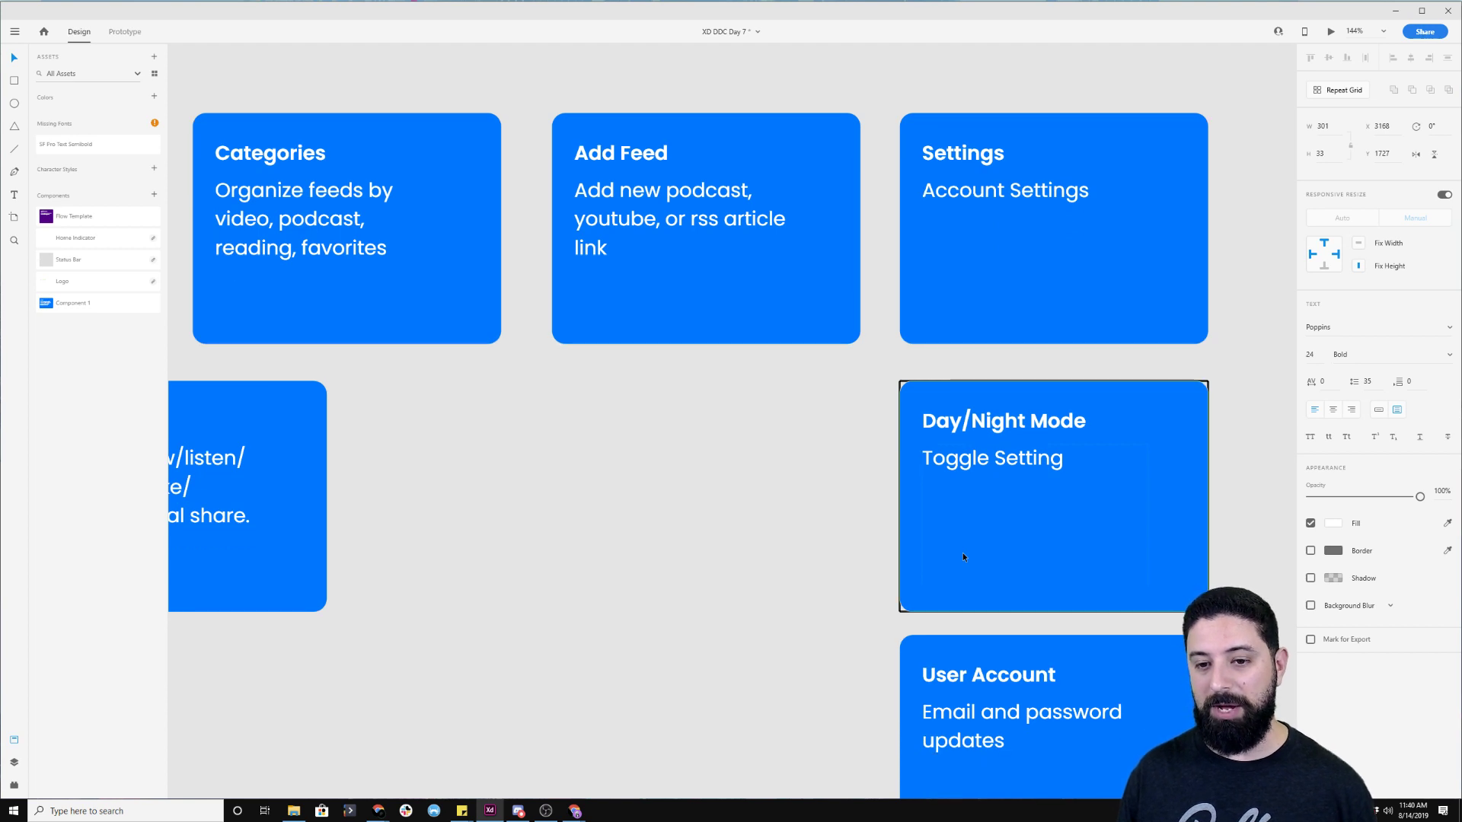
# Examine the User Account, TOS/PRIVACY POLICY and Support Links cards, the Home Screen / Feeds, Categories and Post cards, and the overall blue flow
pyautogui.scroll(-6, 963, 557)
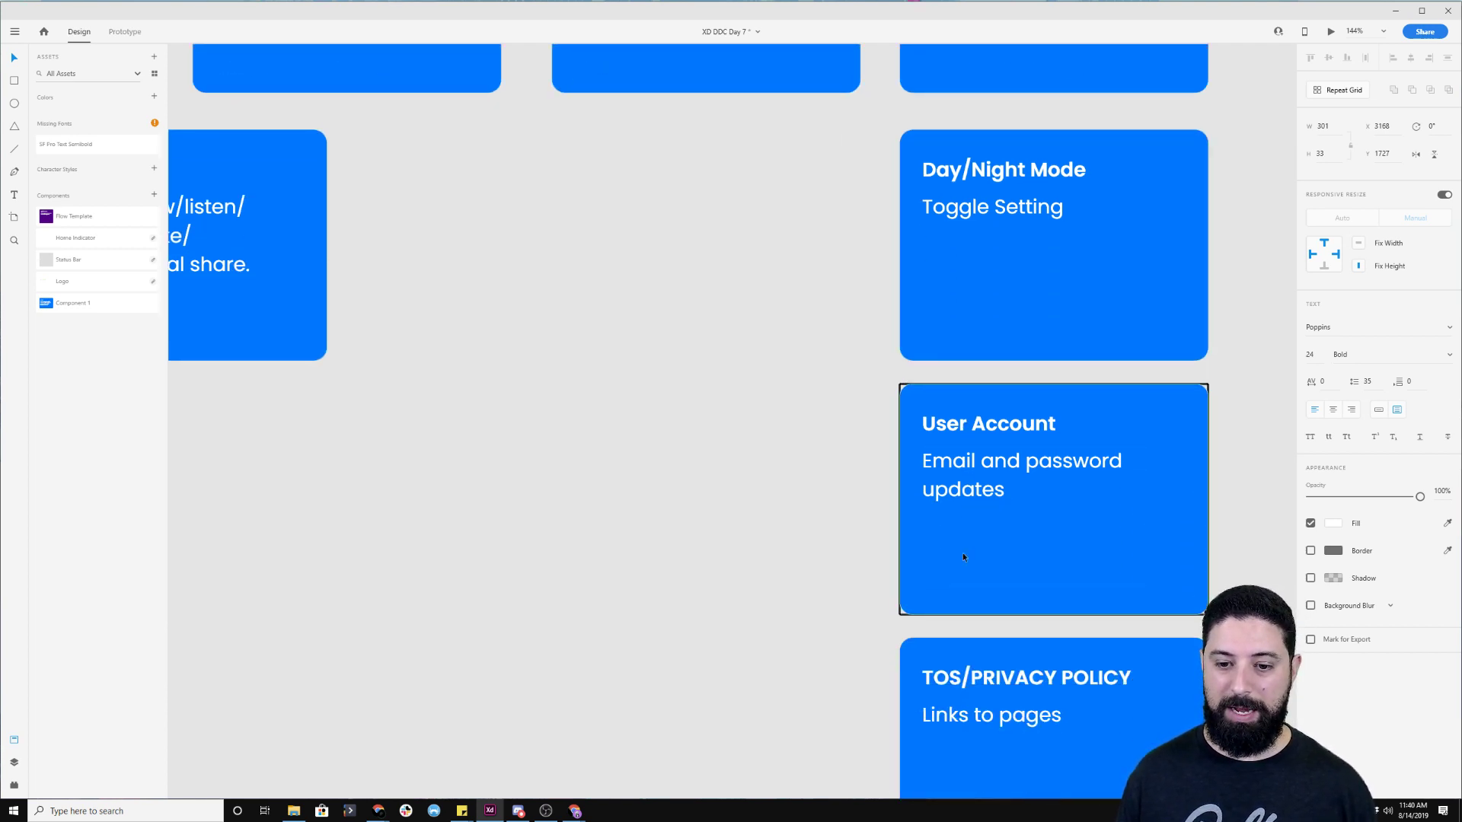
pyautogui.scroll(-6, 963, 556)
pyautogui.scroll(-5, 964, 557)
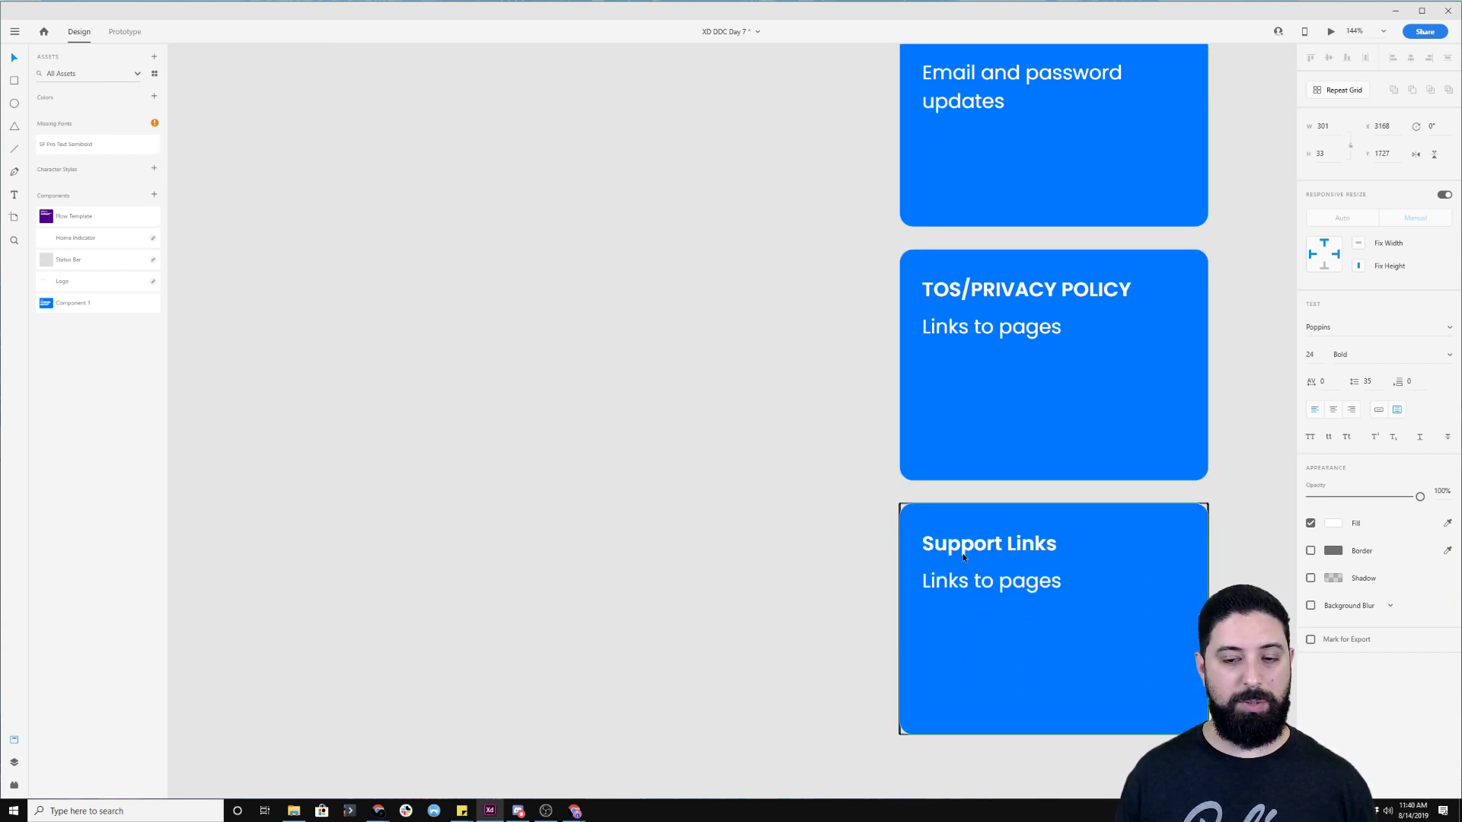
pyautogui.moveTo(405, 207); pyautogui.dragTo(777, 679)
pyautogui.moveTo(577, 448); pyautogui.dragTo(773, 592)
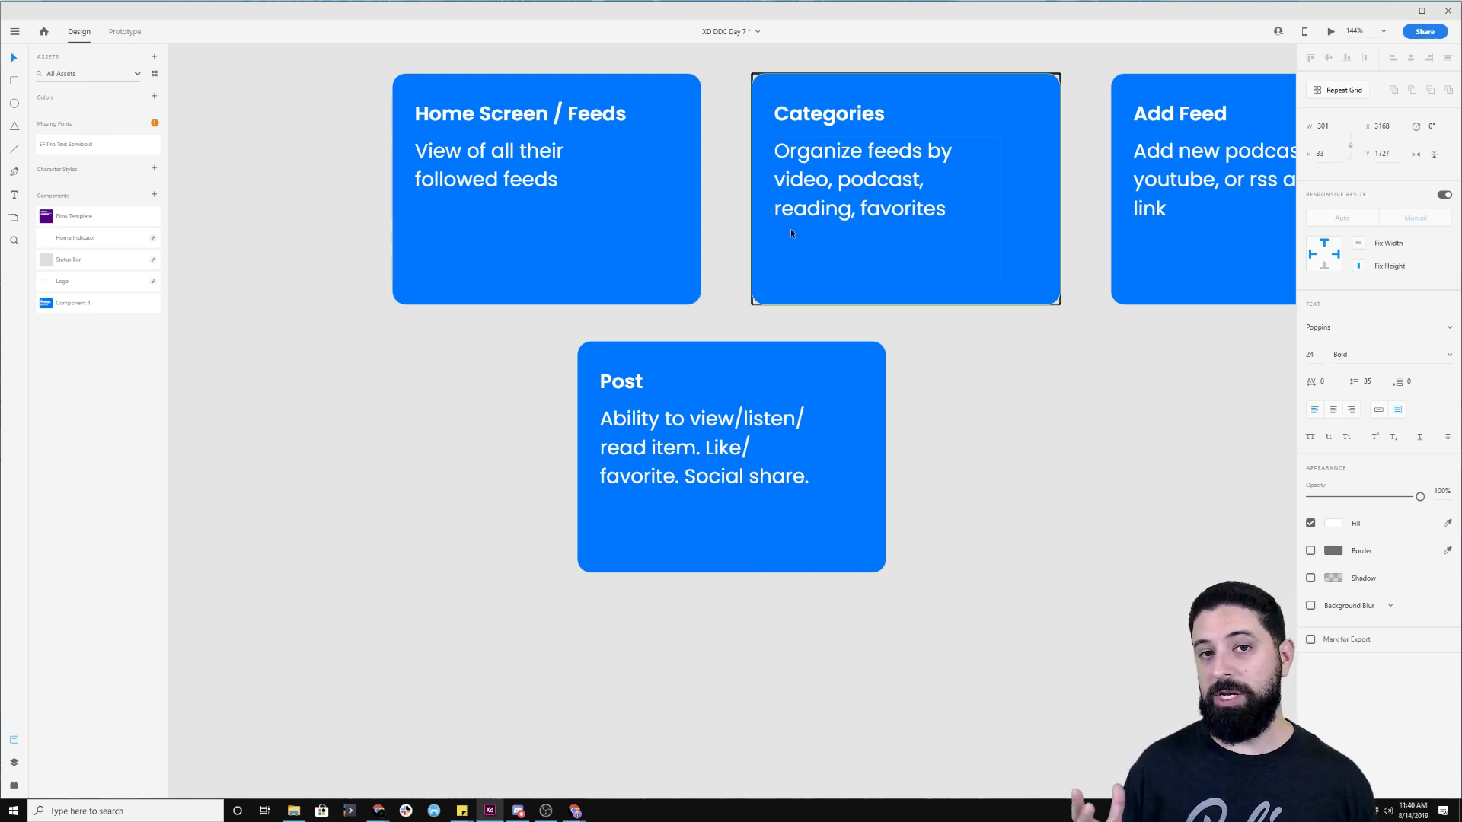
pyautogui.scroll(-10, 790, 228)
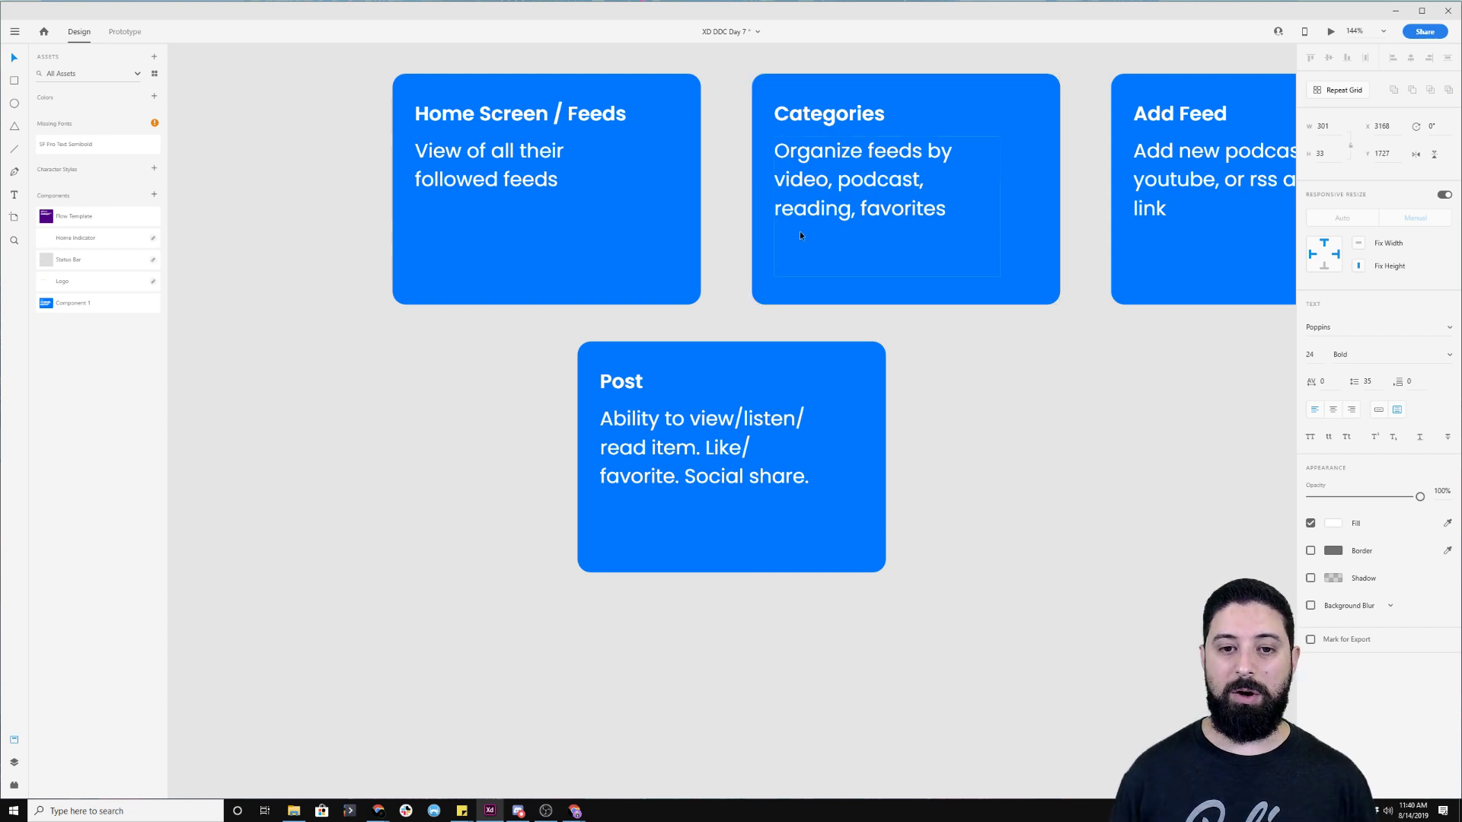
pyautogui.moveTo(906, 163); pyautogui.dragTo(882, 219)
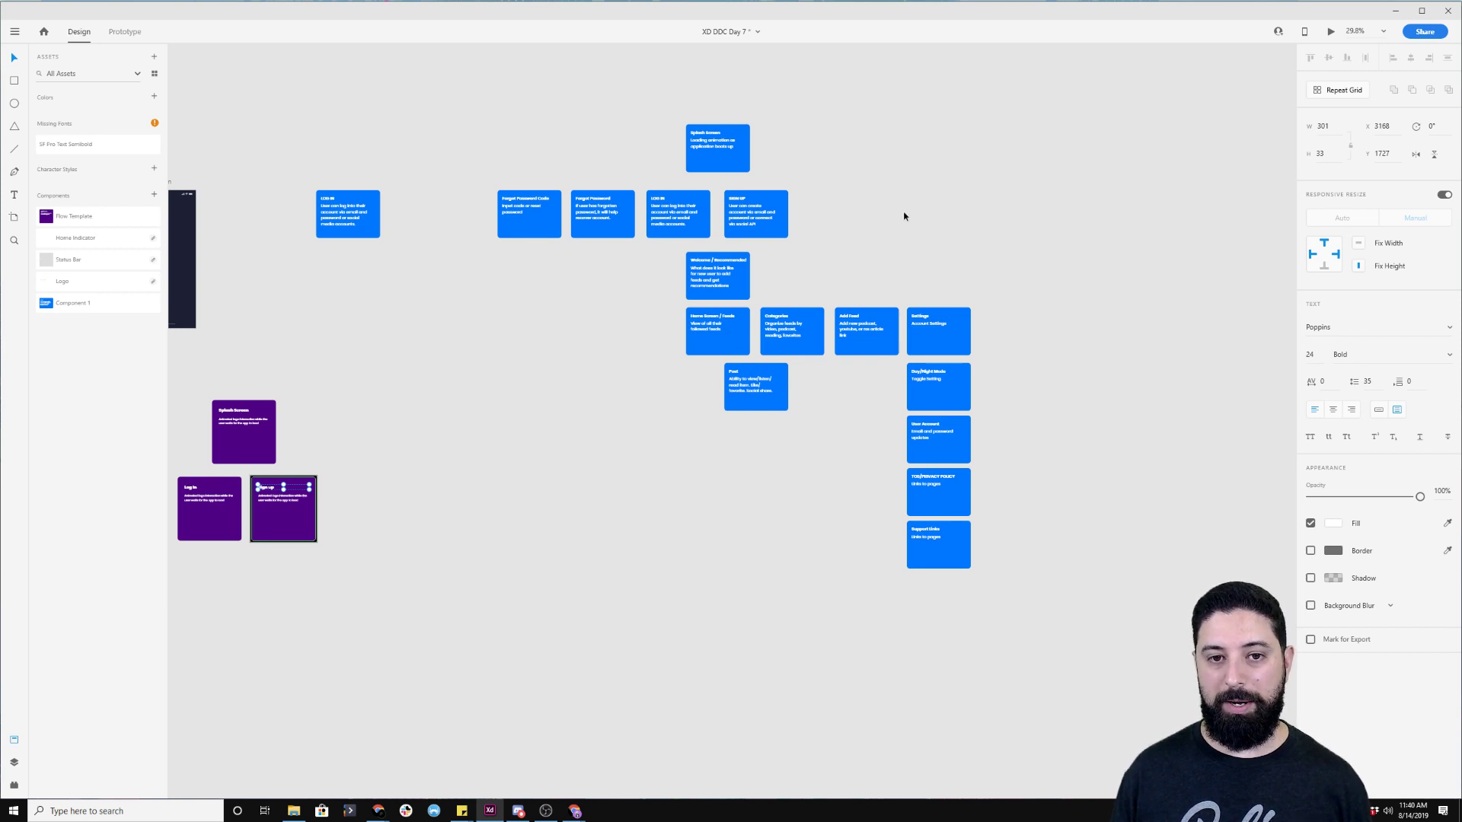
pyautogui.scroll(4, 832, 246)
pyautogui.moveTo(771, 156); pyautogui.dragTo(889, 226)
pyautogui.click(14, 149)
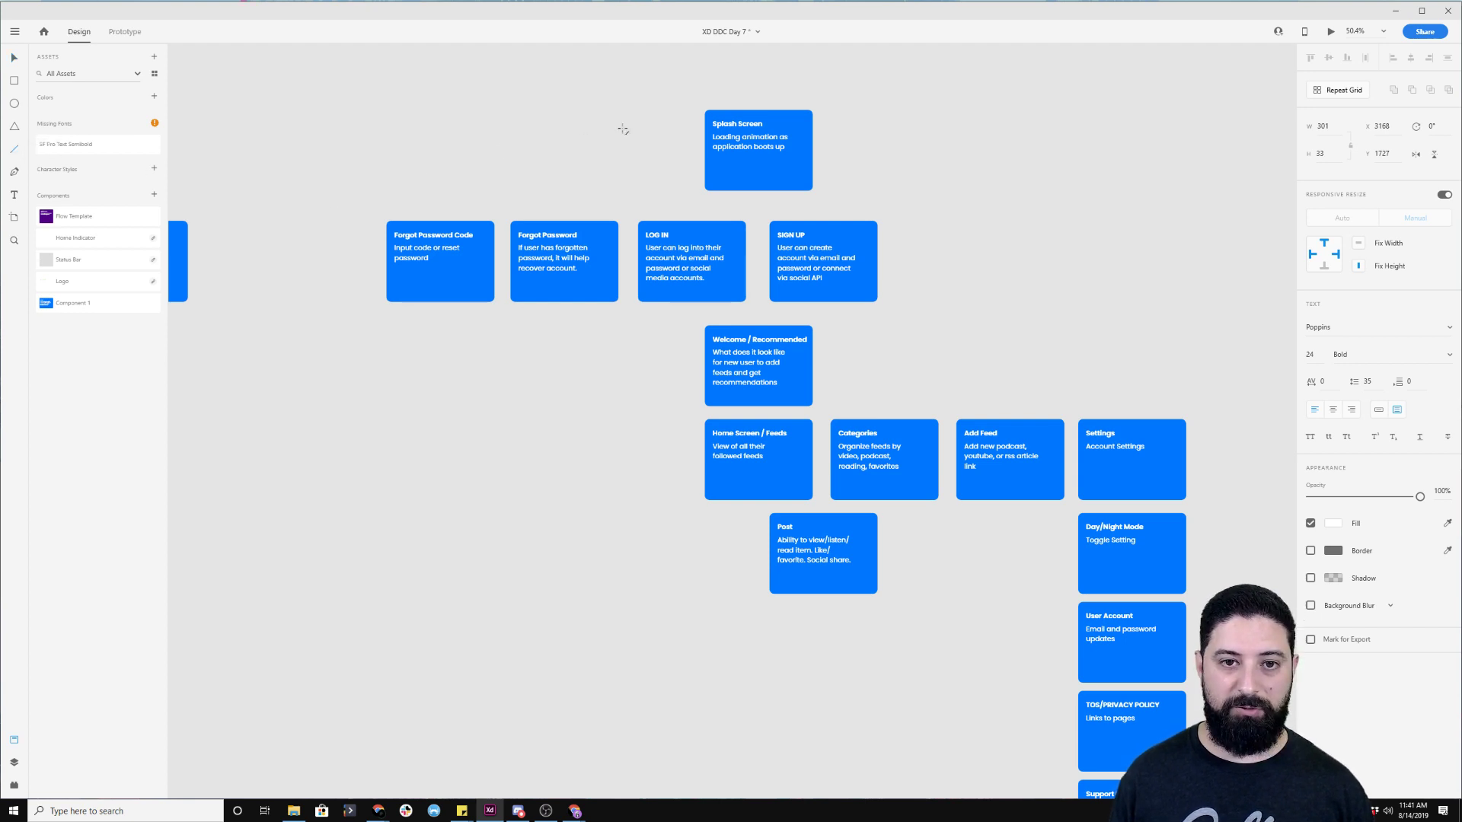
pyautogui.moveTo(743, 195); pyautogui.dragTo(714, 214)
pyautogui.press('Escape')
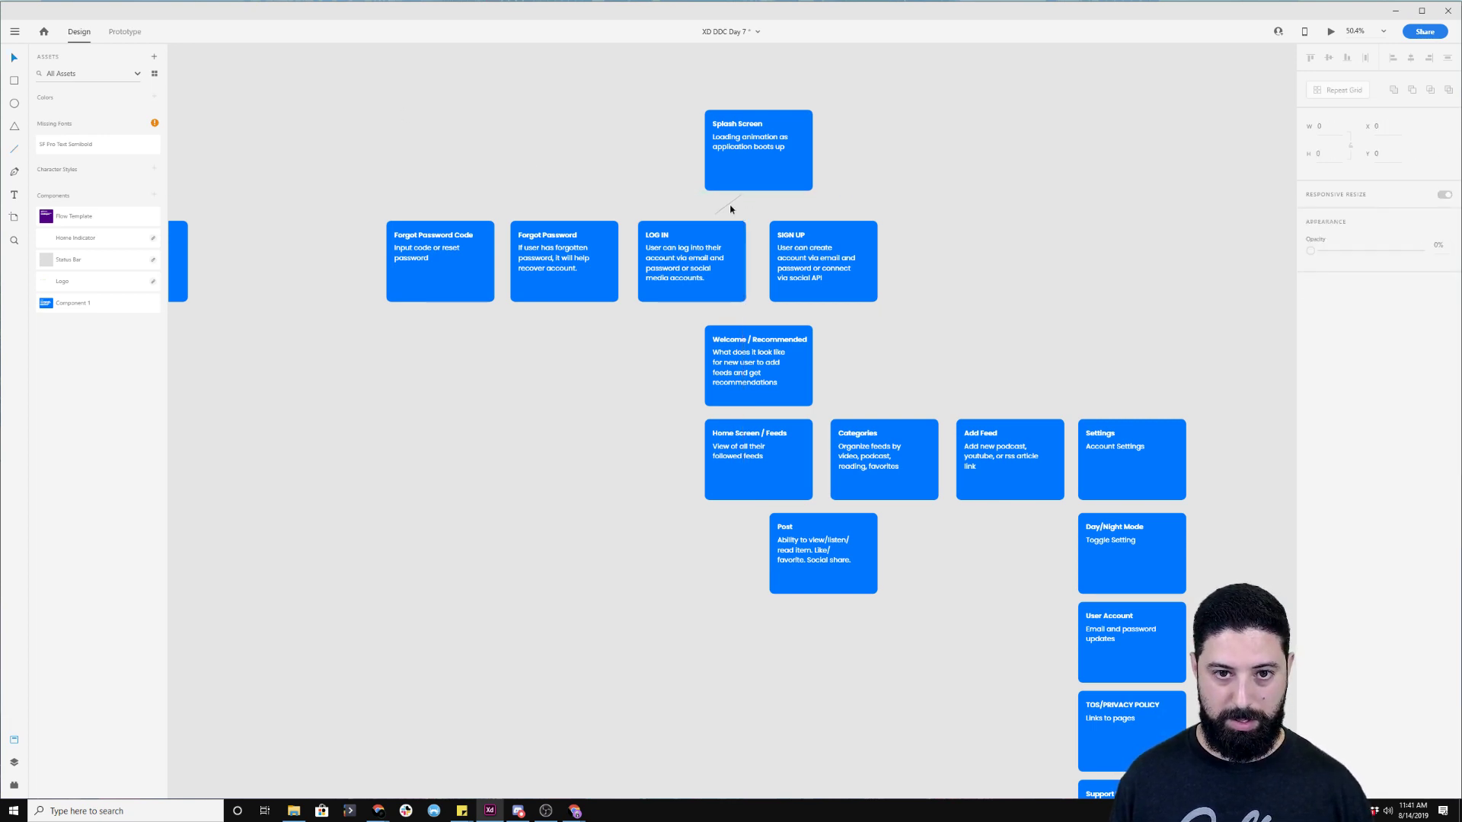
pyautogui.click(730, 206)
pyautogui.press('Delete')
pyautogui.click(720, 230)
pyautogui.click(316, 112)
# Draw a connector line from the blue Splash Screen card toward SIGN UP and give it a dark blue border of size 4
pyautogui.click(14, 149)
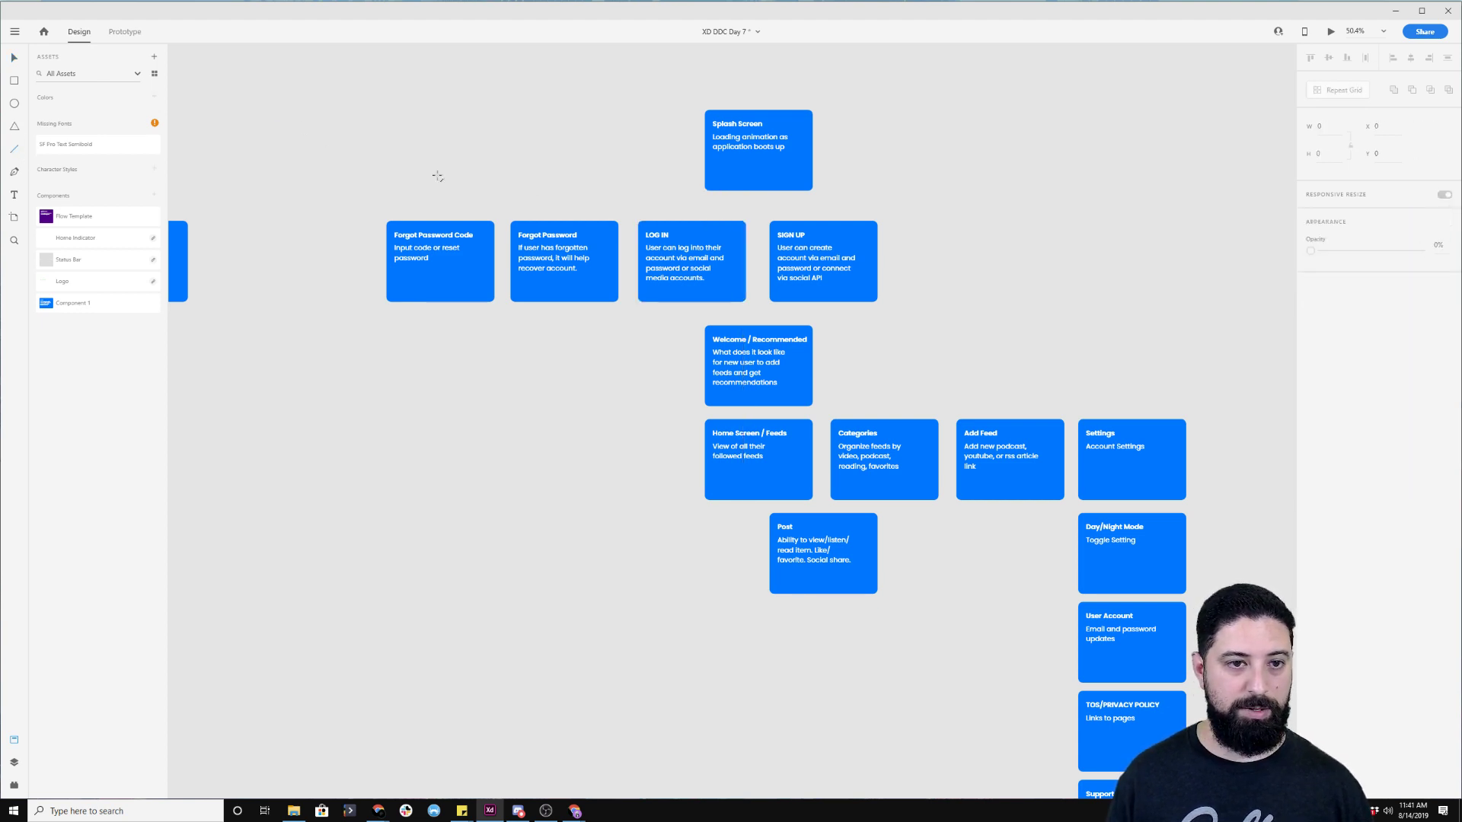
pyautogui.moveTo(770, 195); pyautogui.dragTo(800, 213)
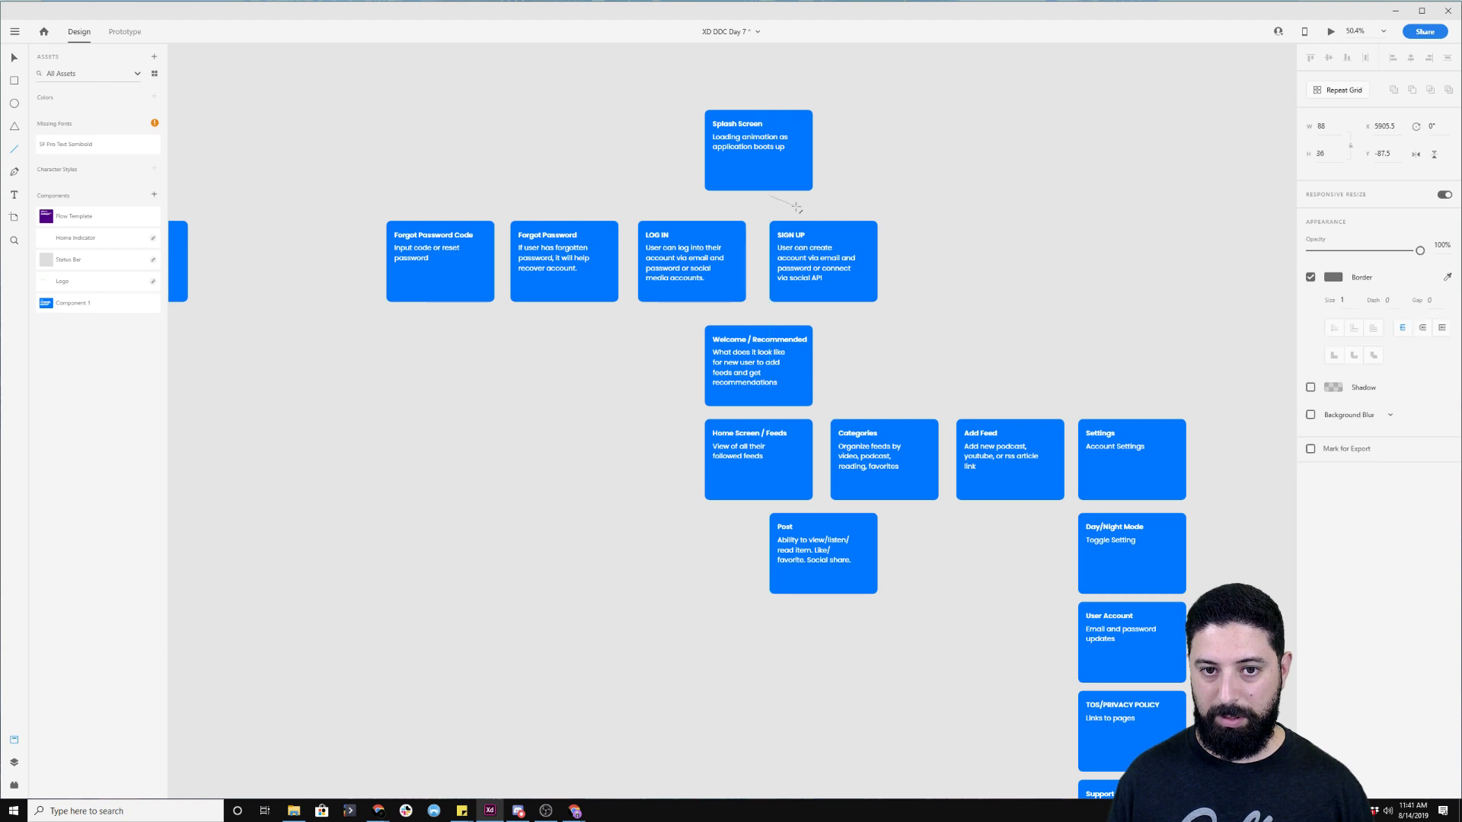
pyautogui.click(1334, 277)
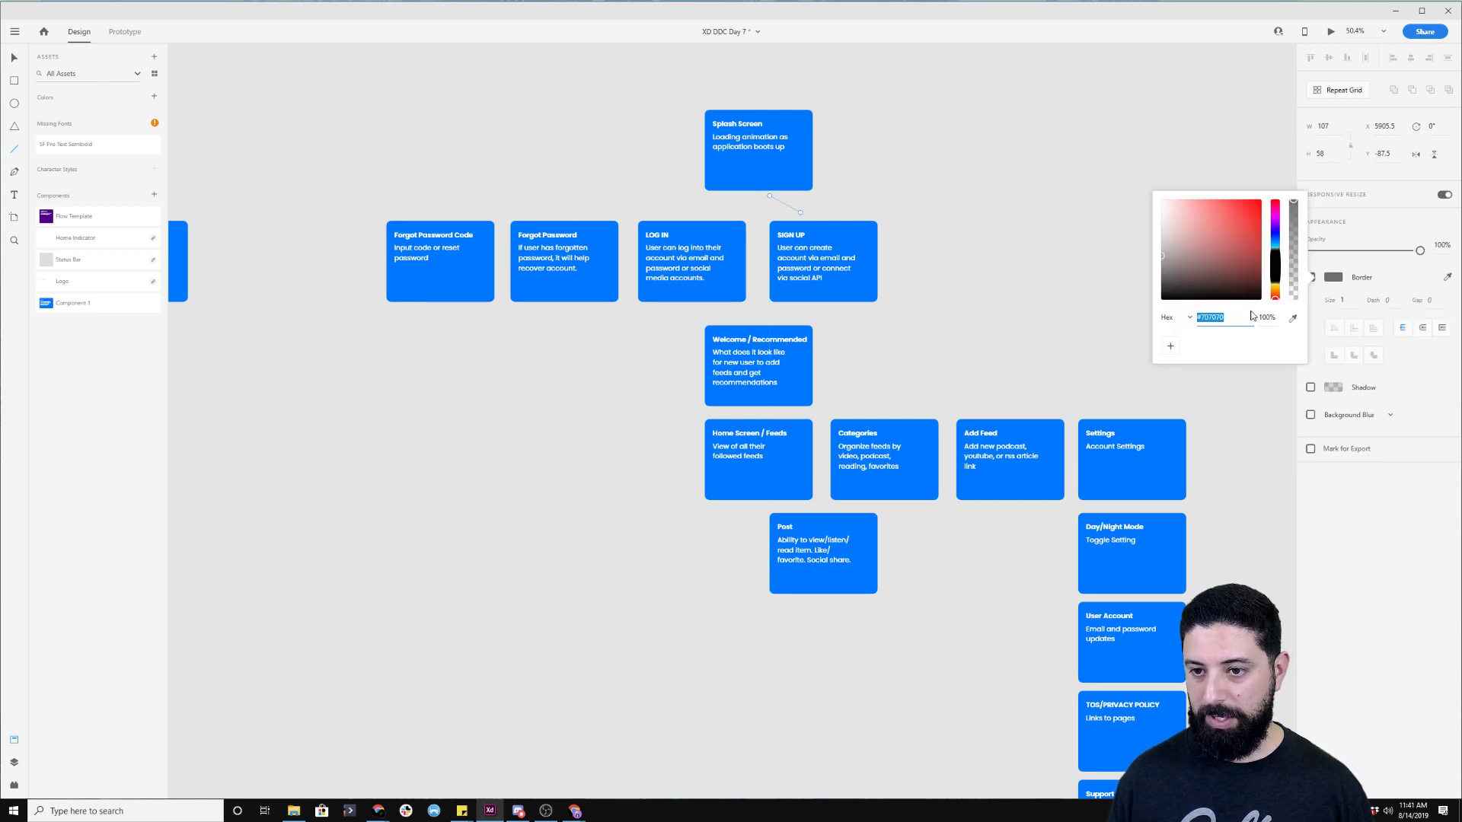
pyautogui.moveTo(1275, 217); pyautogui.dragTo(1277, 241)
pyautogui.click(1348, 299)
pyautogui.click(1337, 278)
pyautogui.moveTo(1207, 272); pyautogui.dragTo(1260, 209)
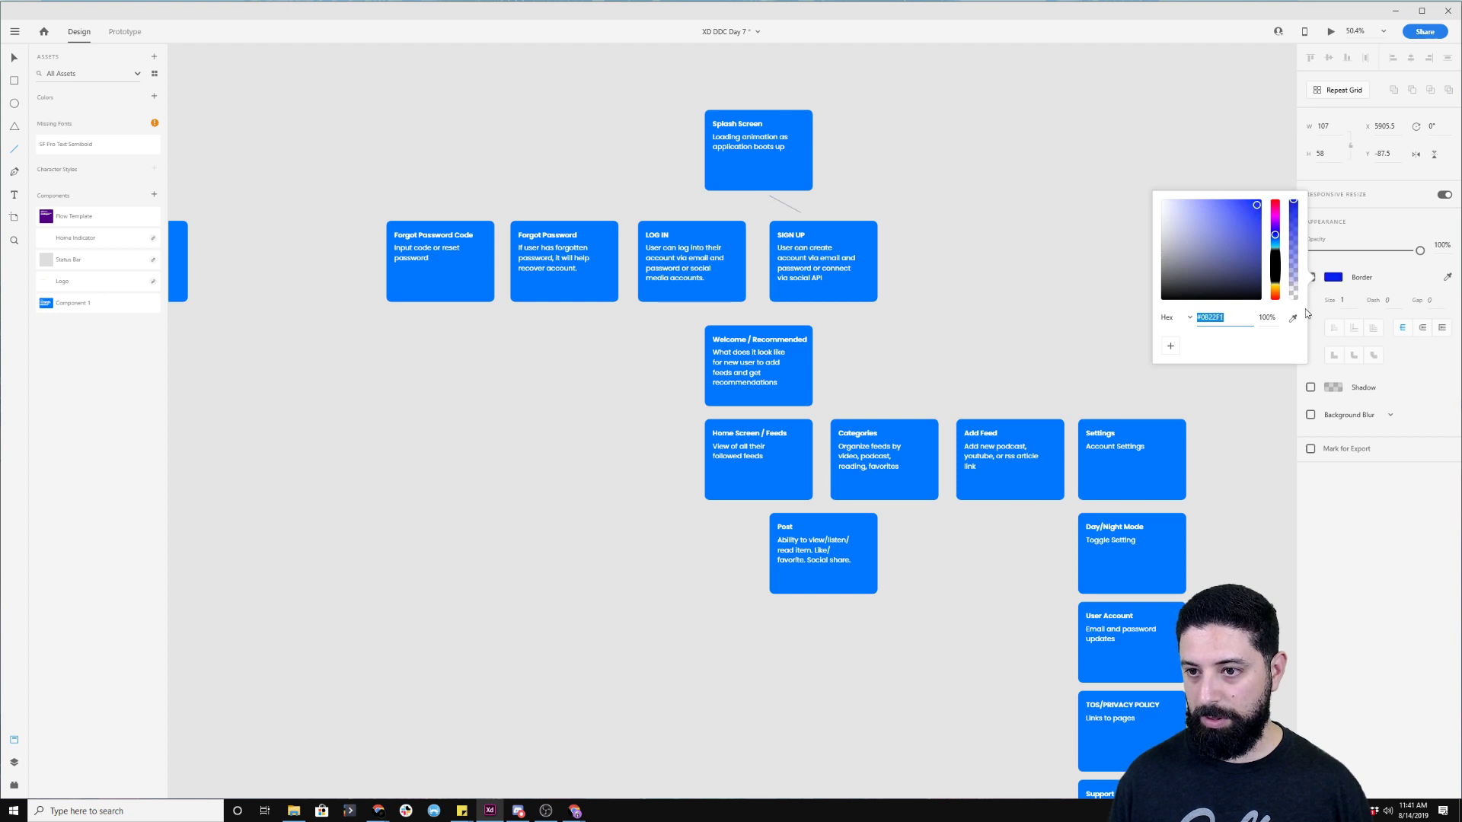
pyautogui.click(1342, 299)
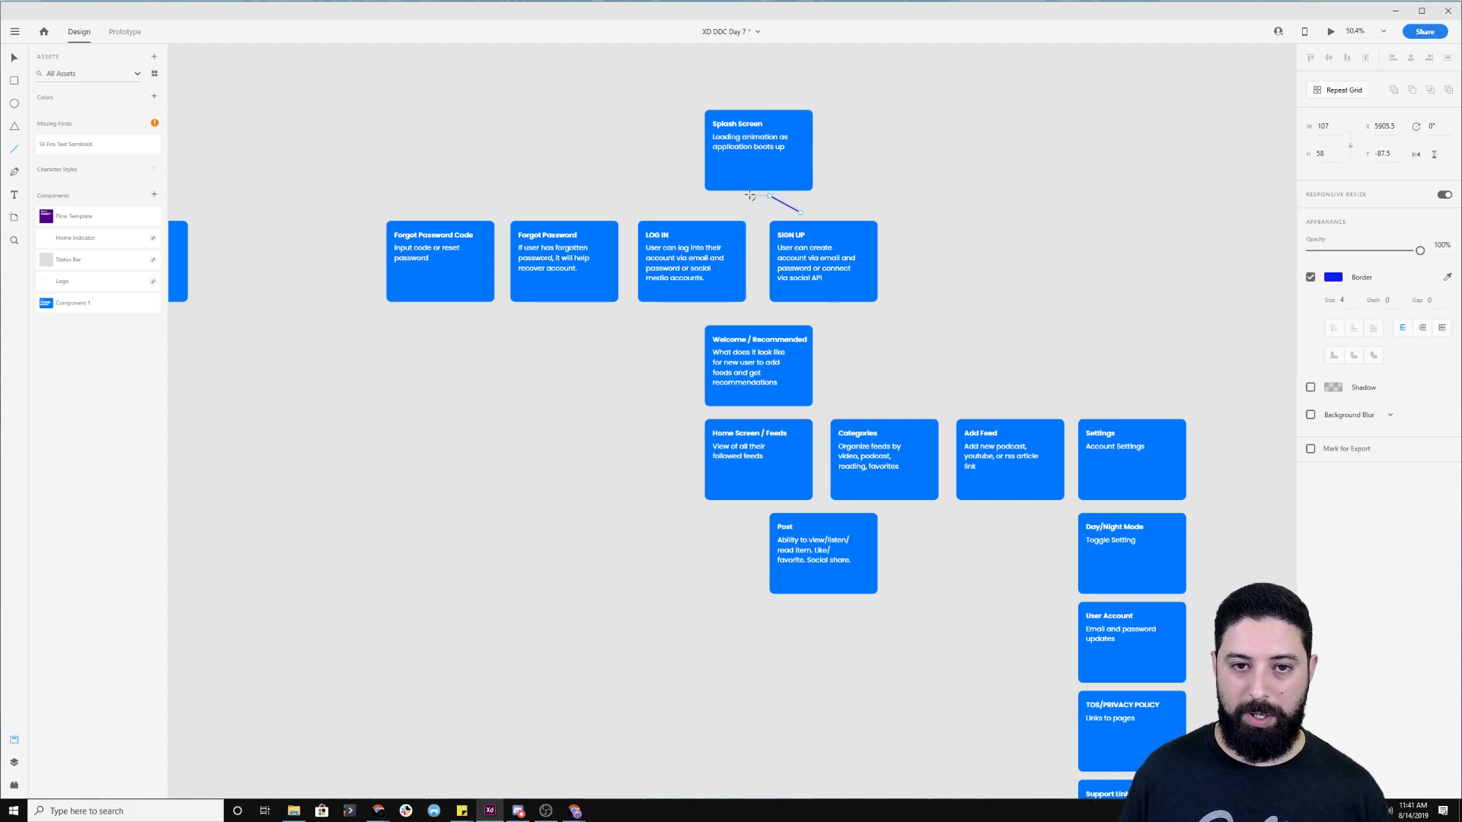
pyautogui.moveTo(747, 194); pyautogui.dragTo(720, 218)
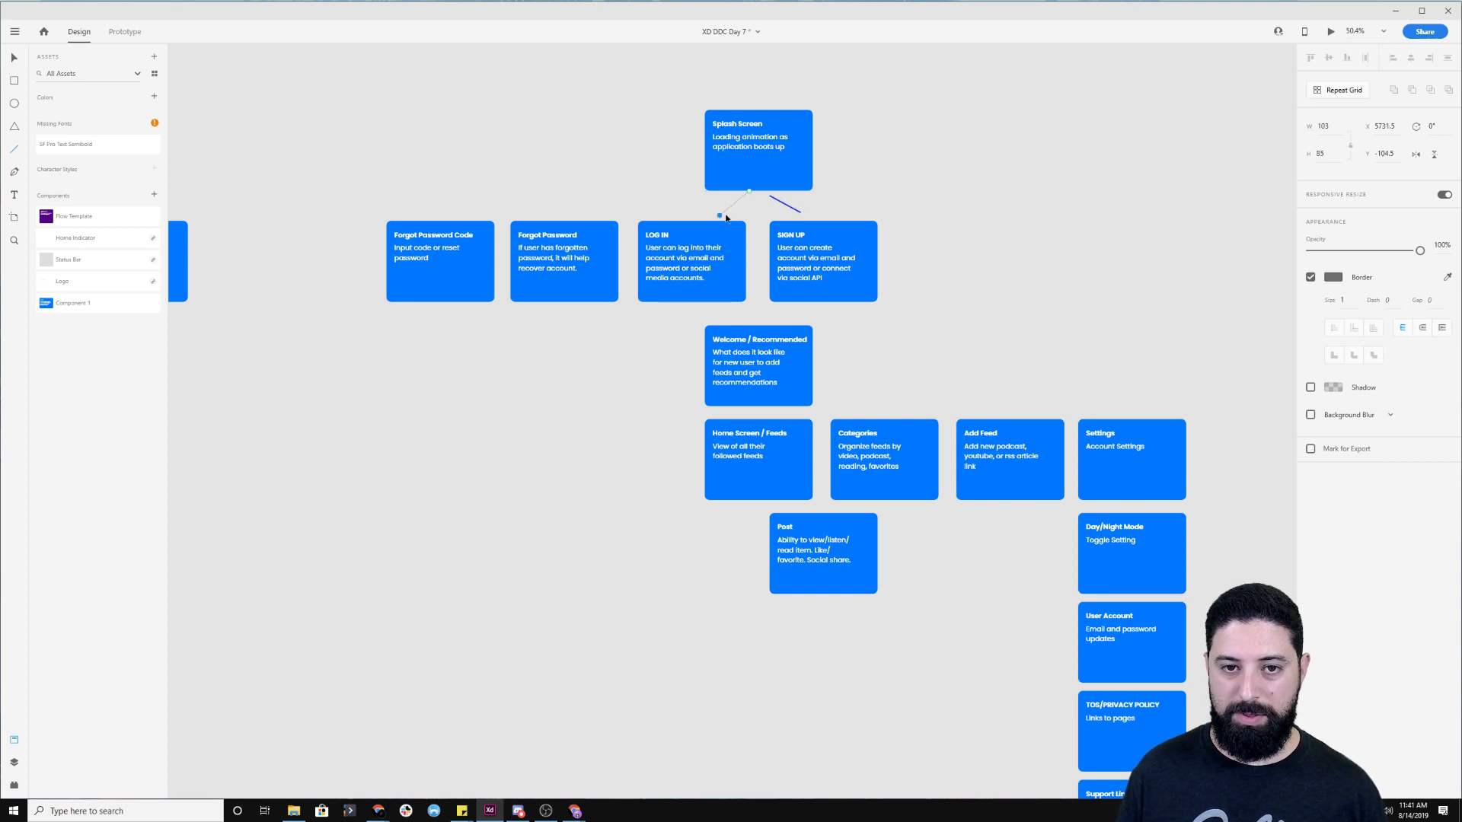
pyautogui.press('Escape')
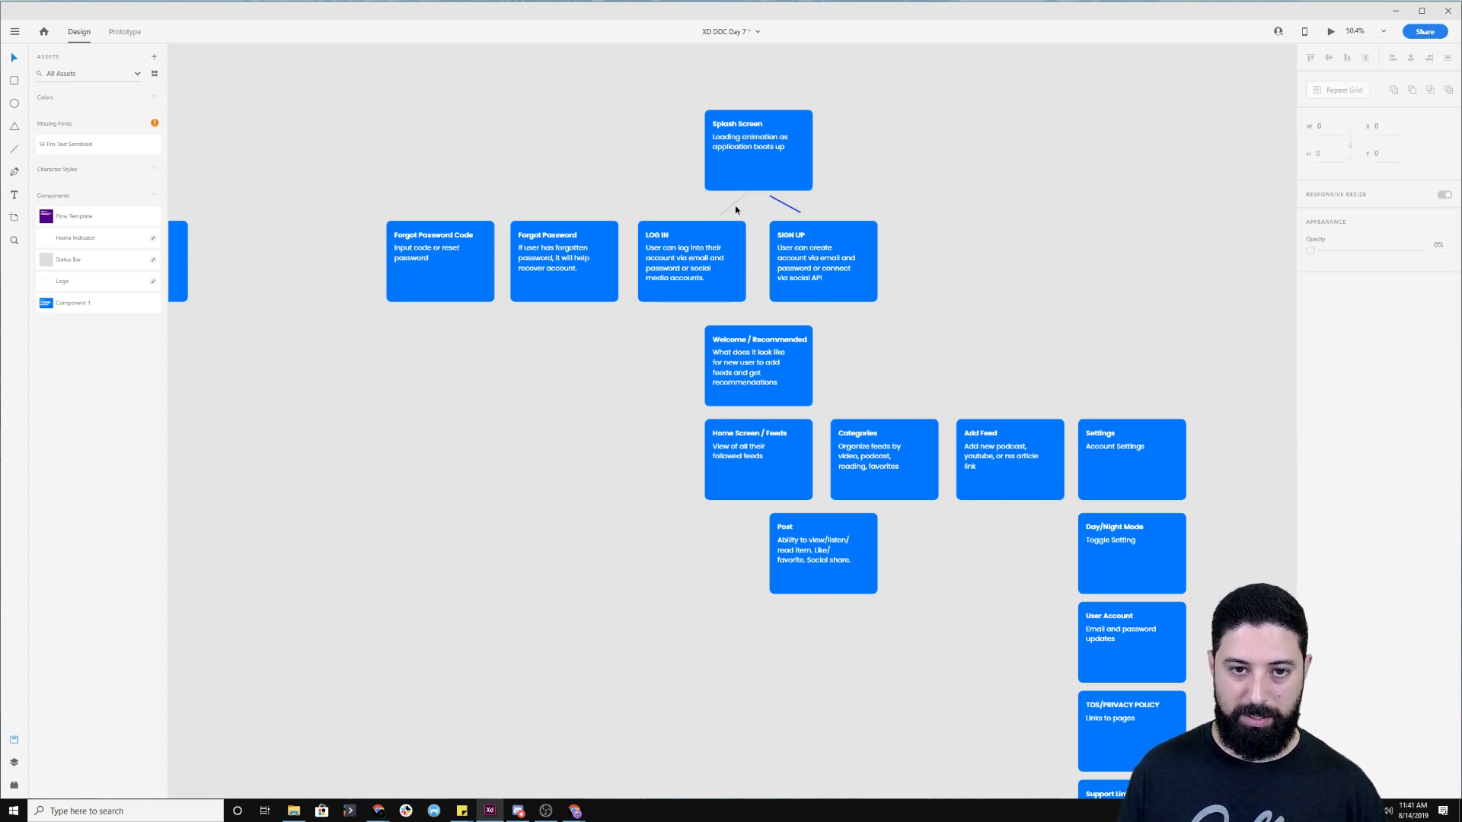
pyautogui.click(734, 208)
pyautogui.press('Delete')
# Duplicate the blue connector and angle the copy from the Splash Screen card down to the LOG IN card
pyautogui.scroll(5, 735, 208)
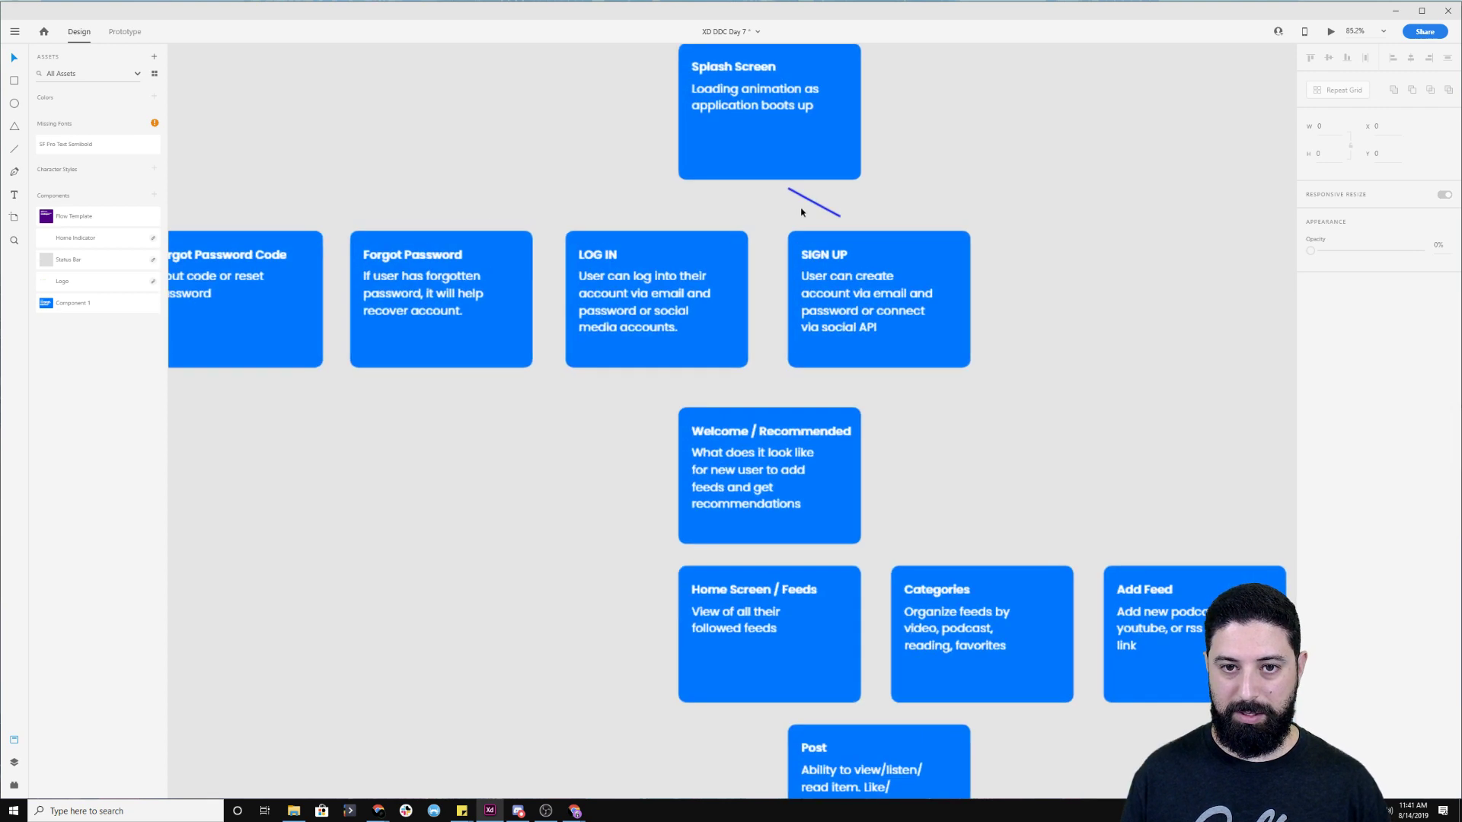
pyautogui.click(817, 204)
pyautogui.keyDown('alt'); pyautogui.moveTo(812, 203); pyautogui.dragTo(685, 225); pyautogui.keyUp('alt')
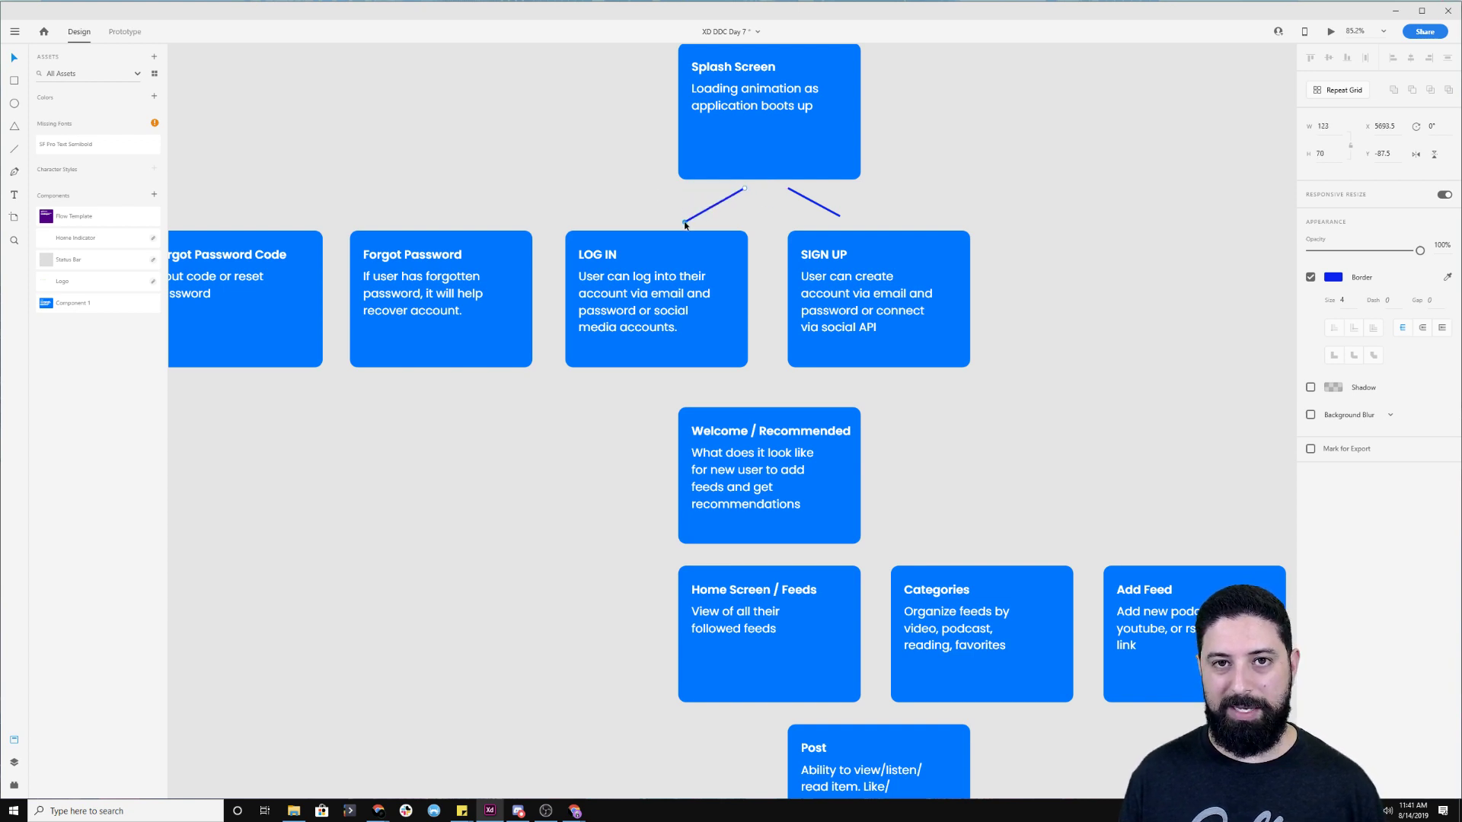
# Add short blue connector copies between LOG IN and Forgot Password, and between Forgot Password and Forgot Password Code
pyautogui.moveTo(584, 168); pyautogui.dragTo(760, 181)
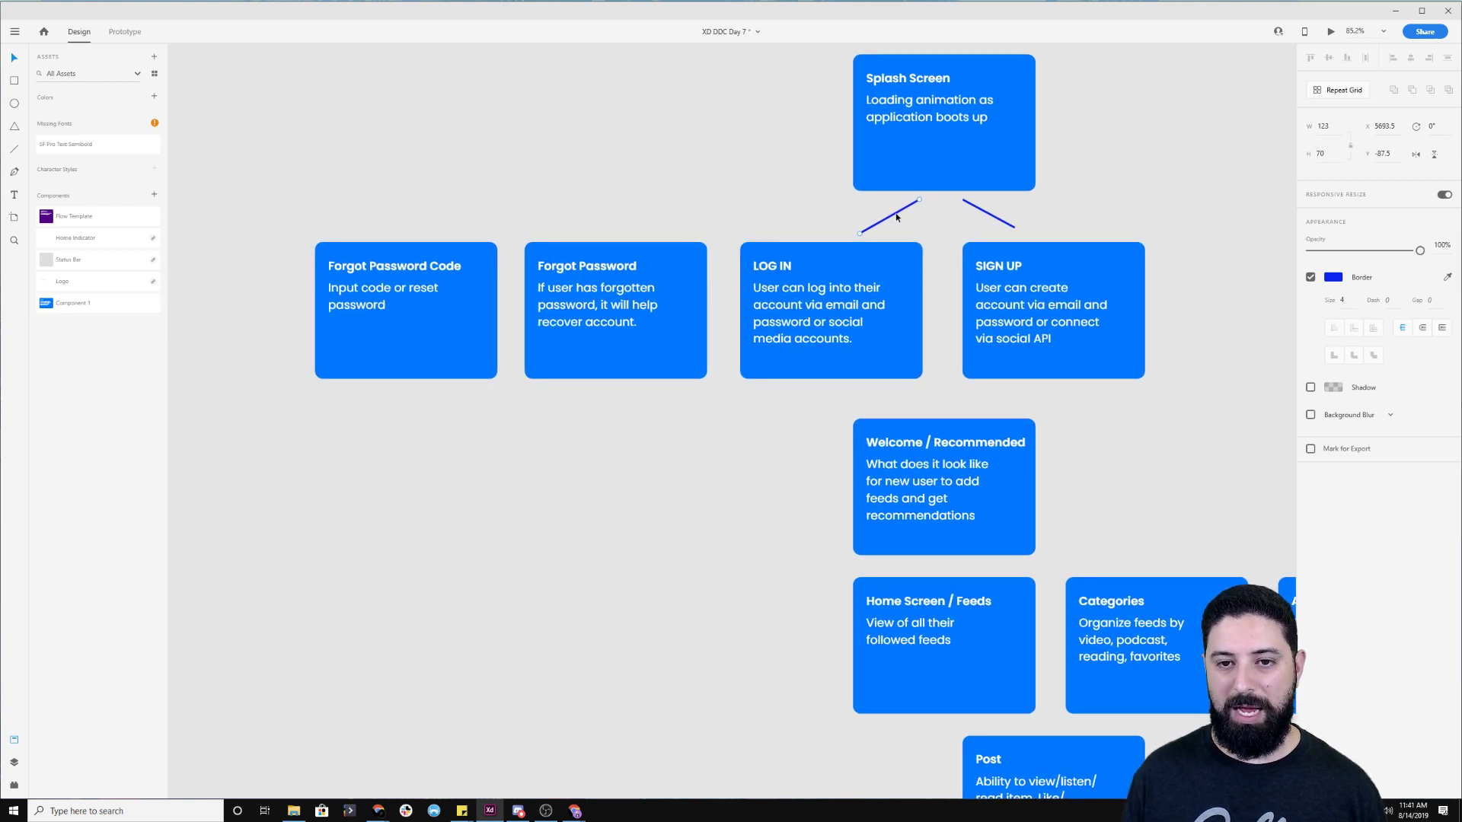
pyautogui.moveTo(896, 218); pyautogui.dragTo(511, 311)
pyautogui.click(547, 200)
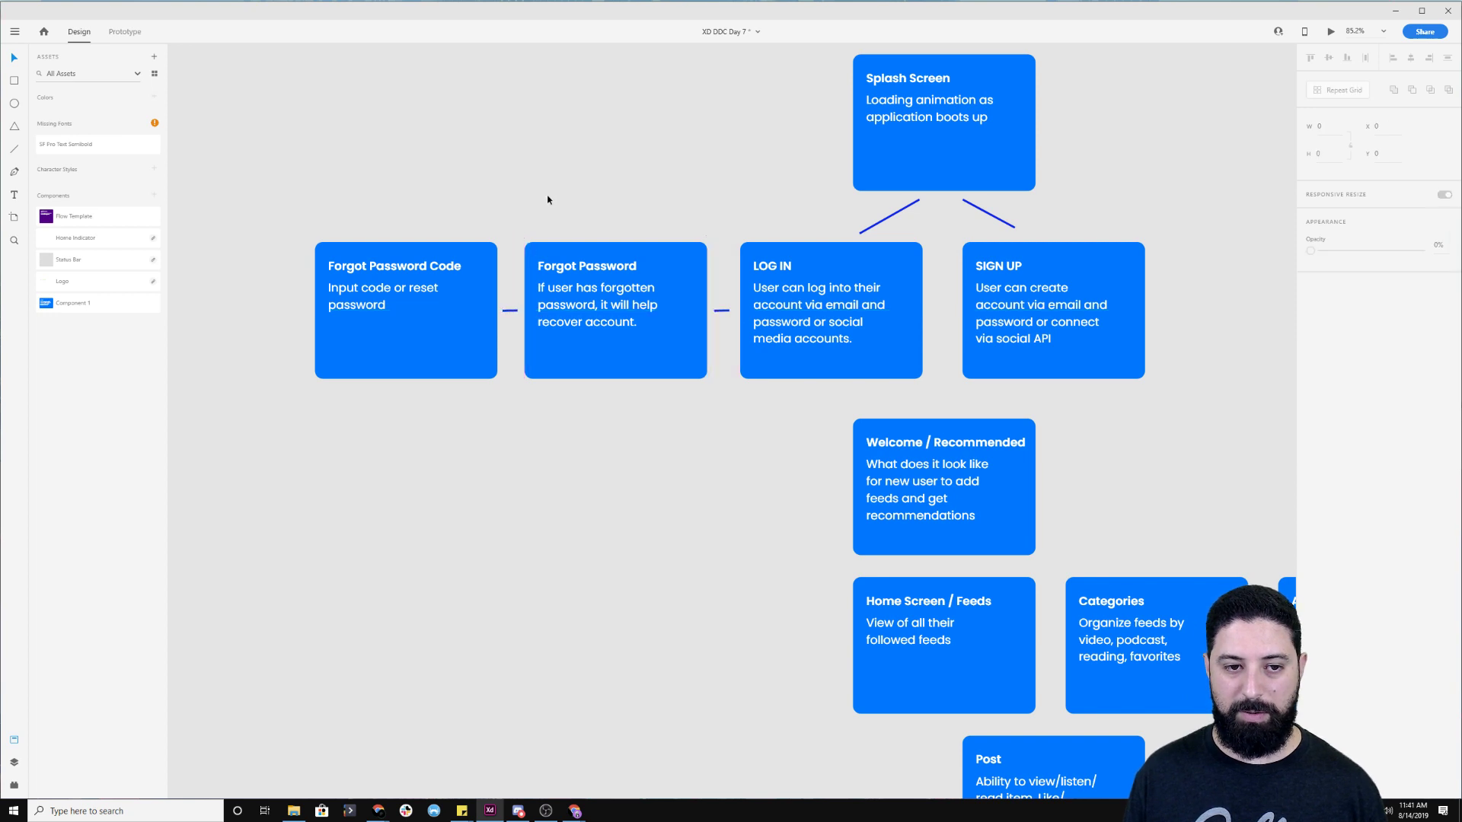
# Draw a downward-bowing curve with the Pen tool from beneath Forgot Password Code to beneath LOG IN
pyautogui.moveTo(1175, 232); pyautogui.dragTo(1026, 145)
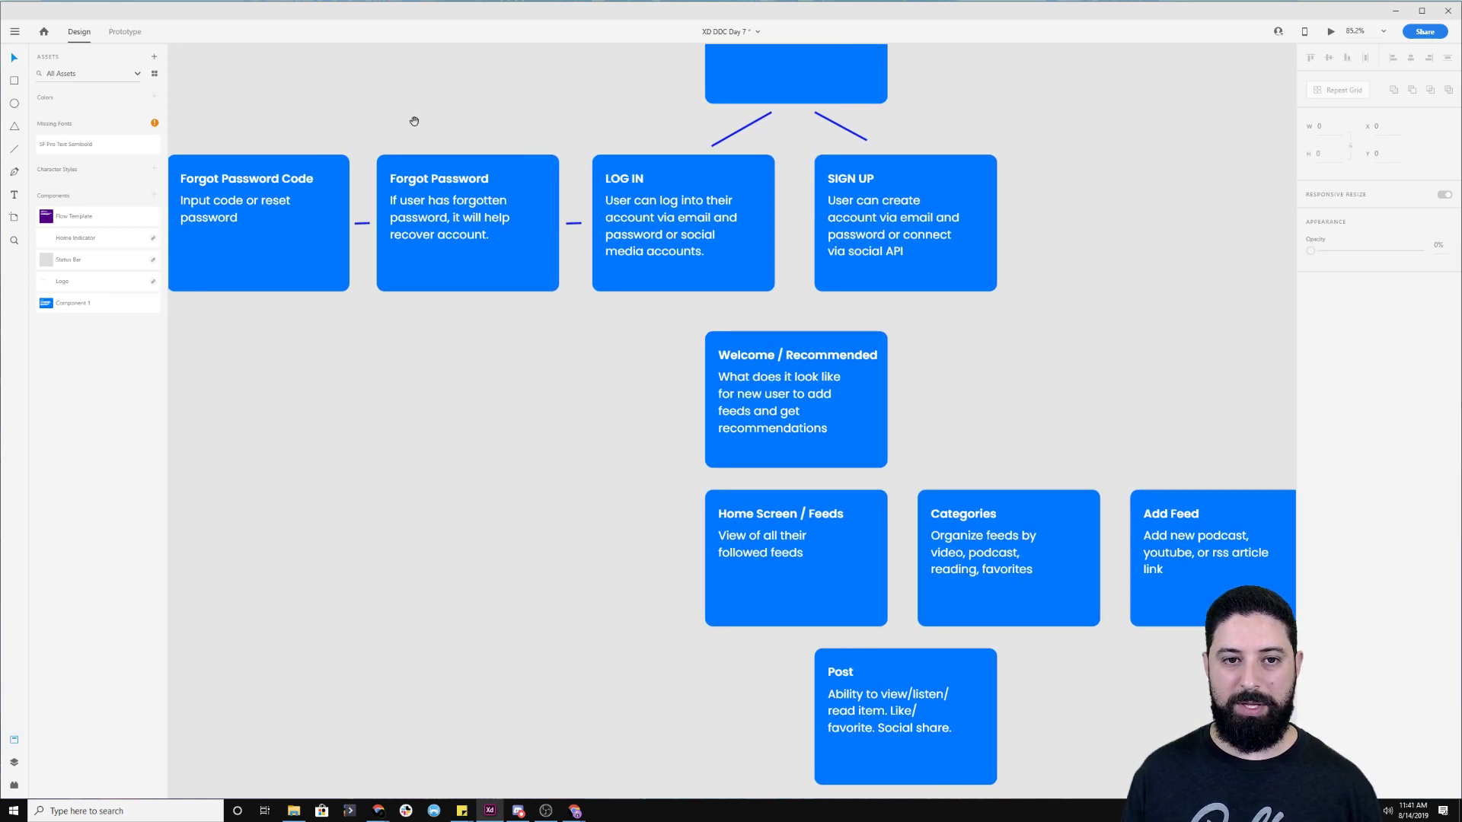
pyautogui.moveTo(404, 117); pyautogui.dragTo(549, 107)
pyautogui.click(484, 216)
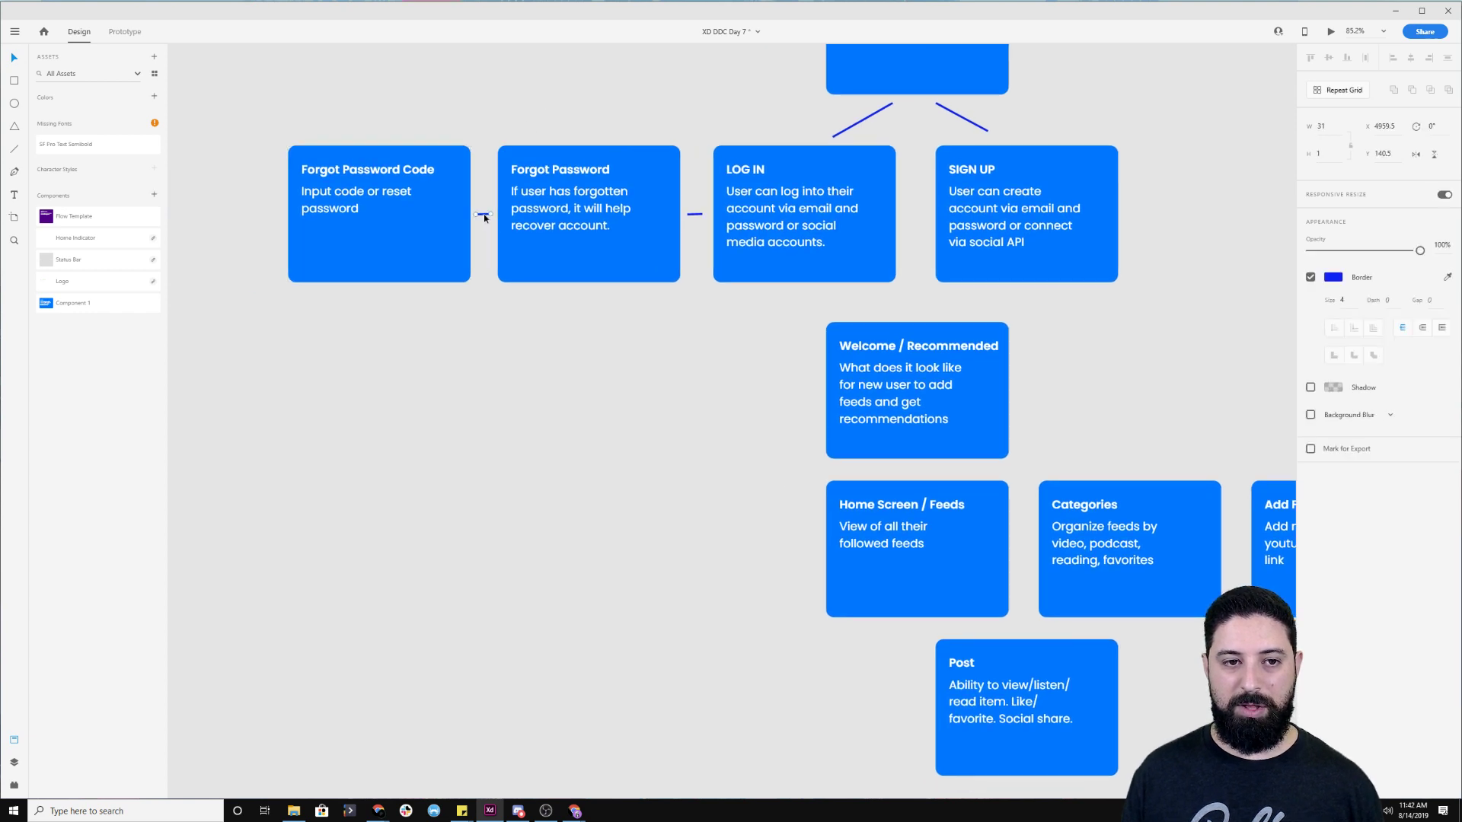
pyautogui.click(14, 172)
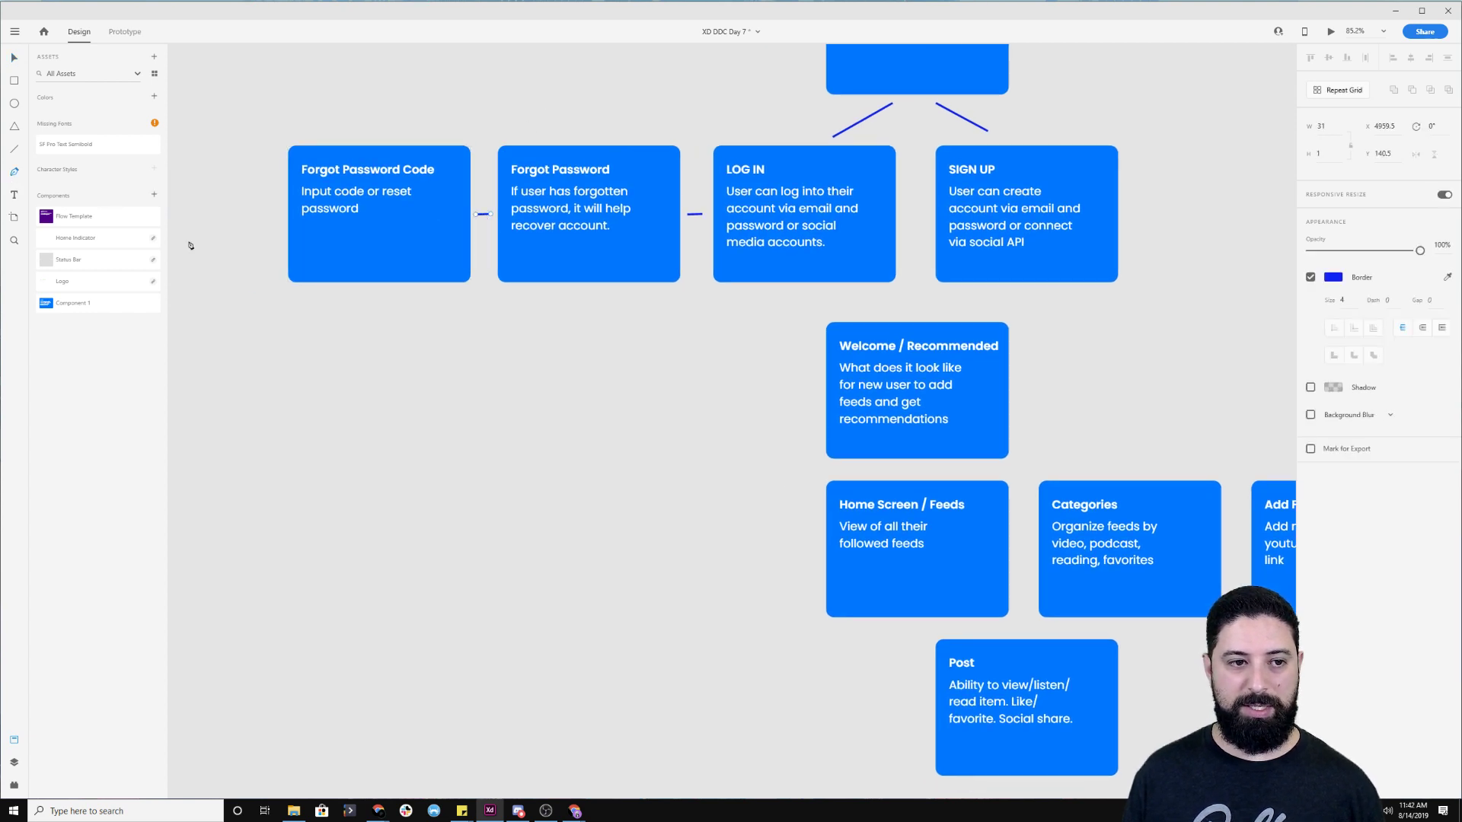
pyautogui.click(365, 290)
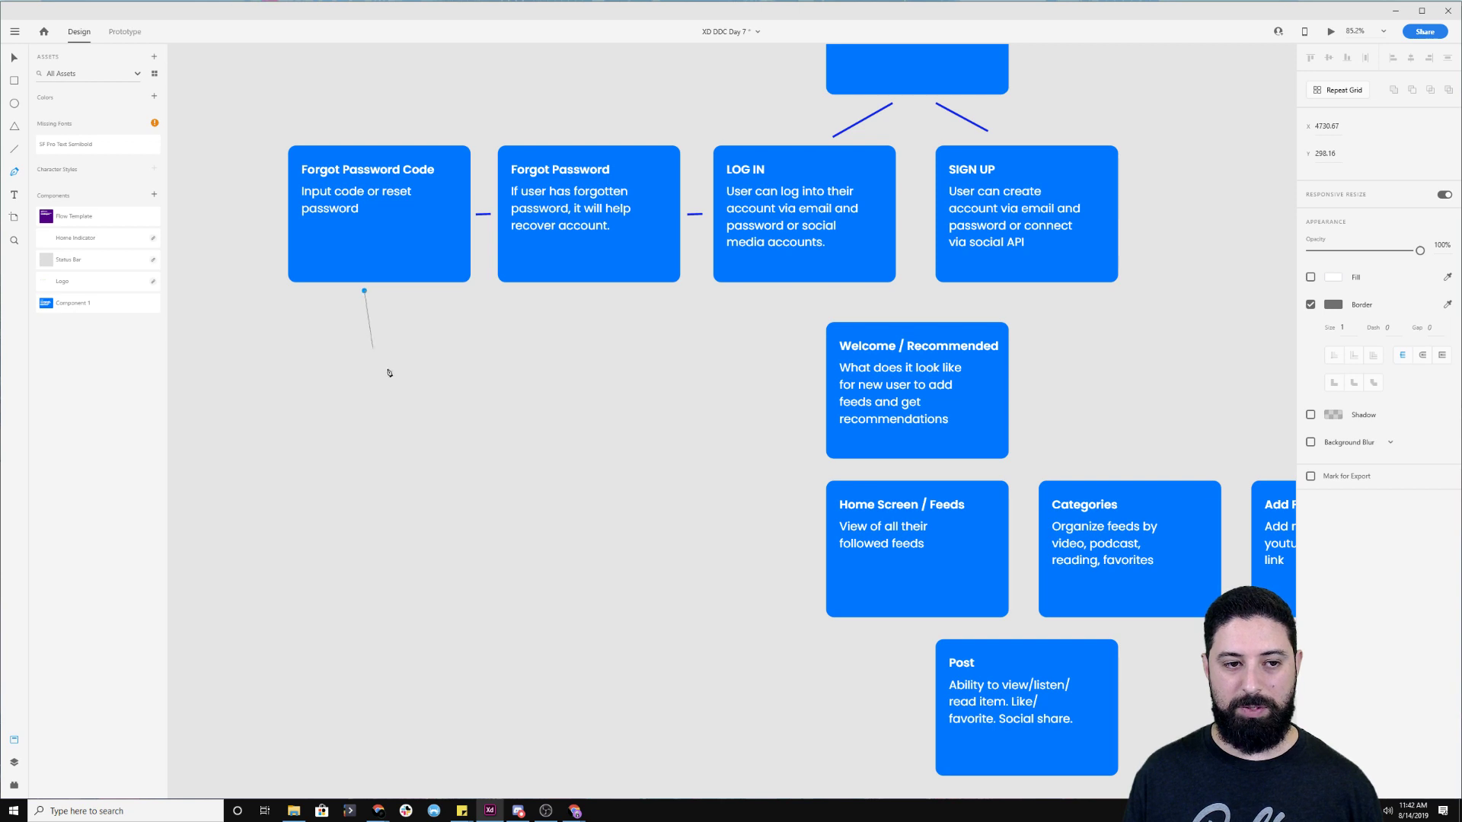
pyautogui.click(763, 307)
pyautogui.moveTo(763, 306); pyautogui.dragTo(1028, 160)
pyautogui.press('Escape')
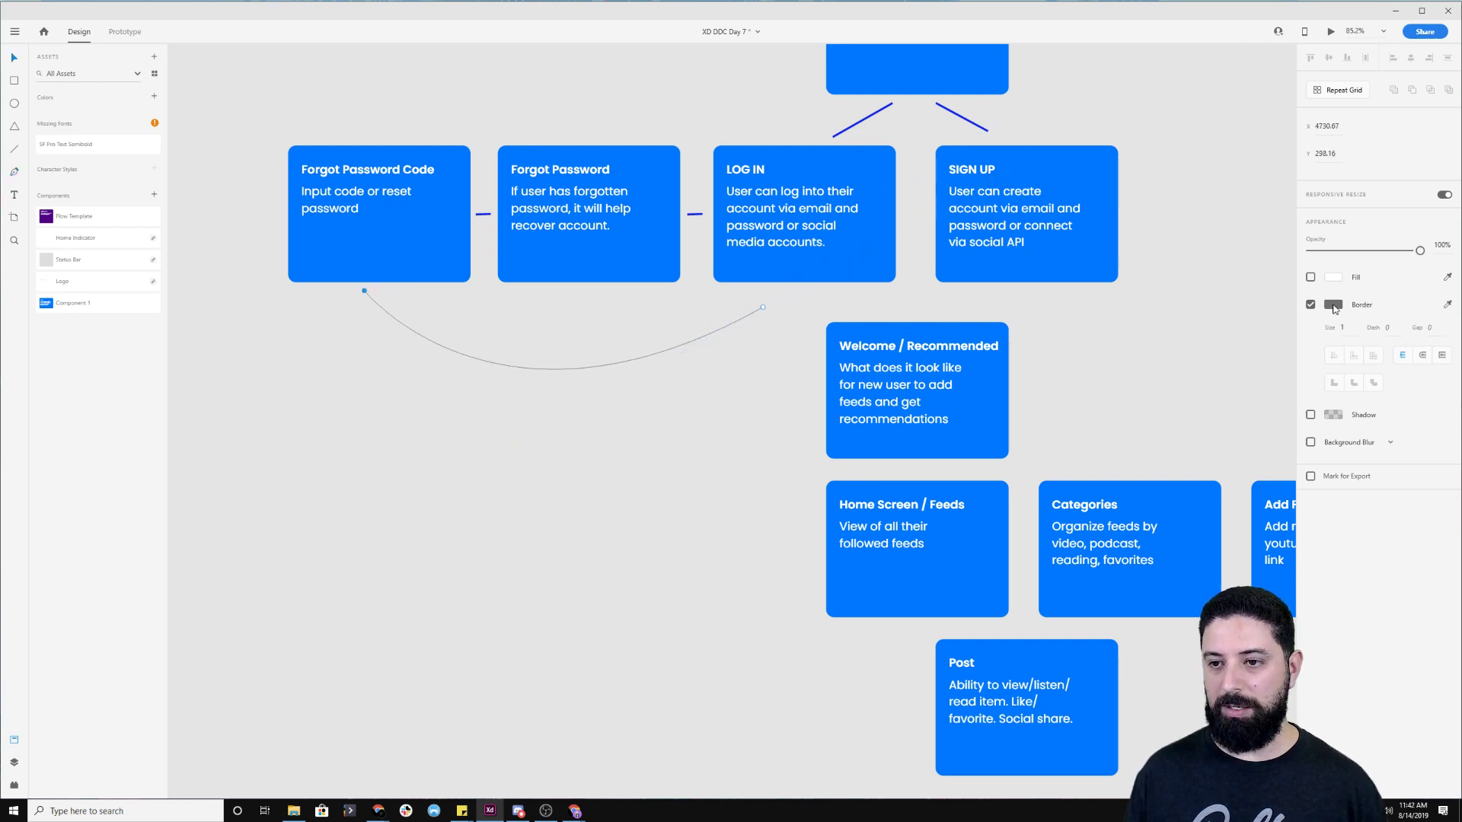
# Give the curved connector a blue border of size 4 and deselect it
pyautogui.click(1333, 305)
pyautogui.click(1275, 261)
pyautogui.click(1261, 229)
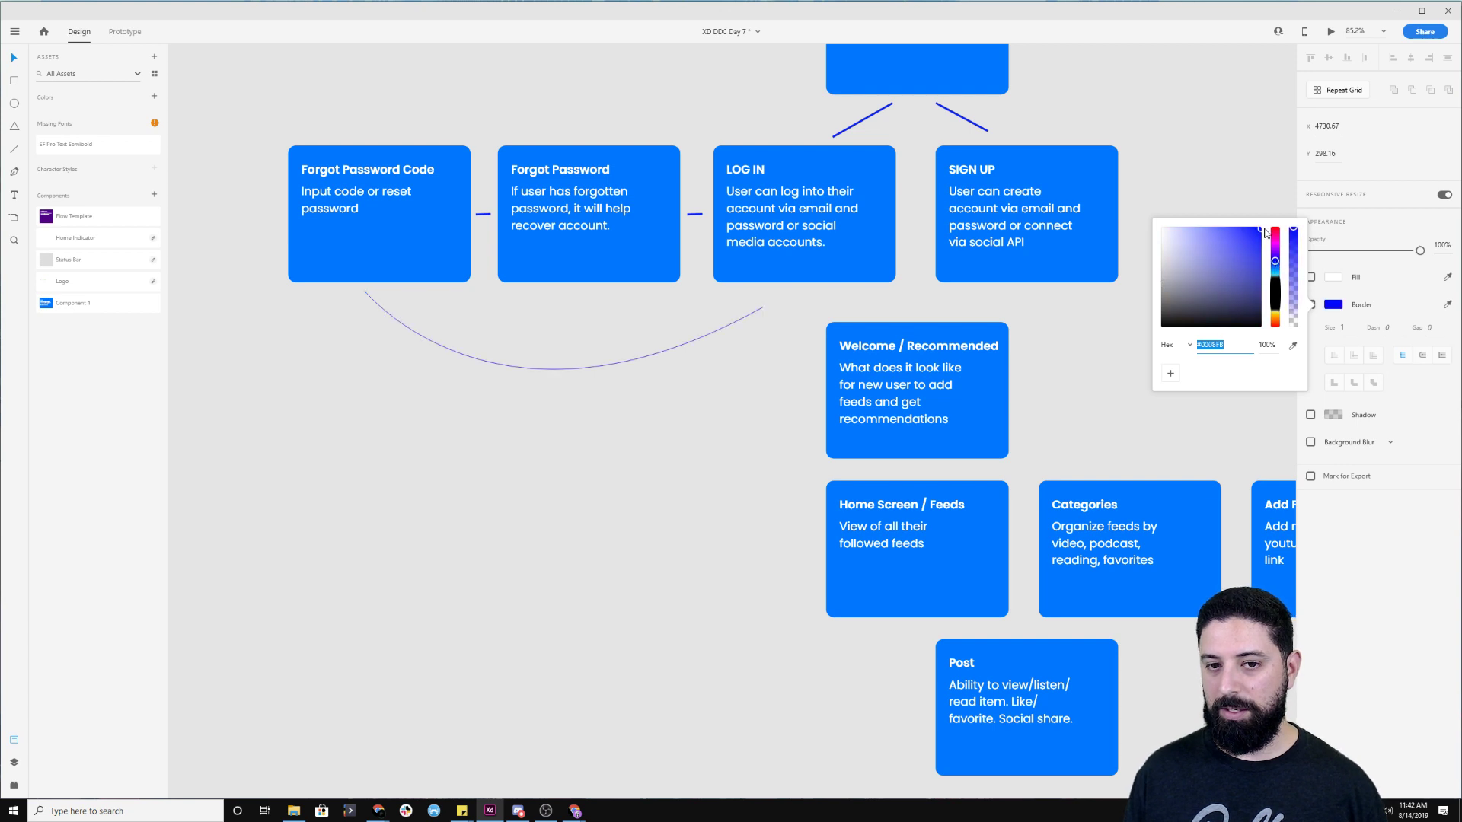
pyautogui.click(1345, 328)
pyautogui.write('4')
pyautogui.press('Tab')
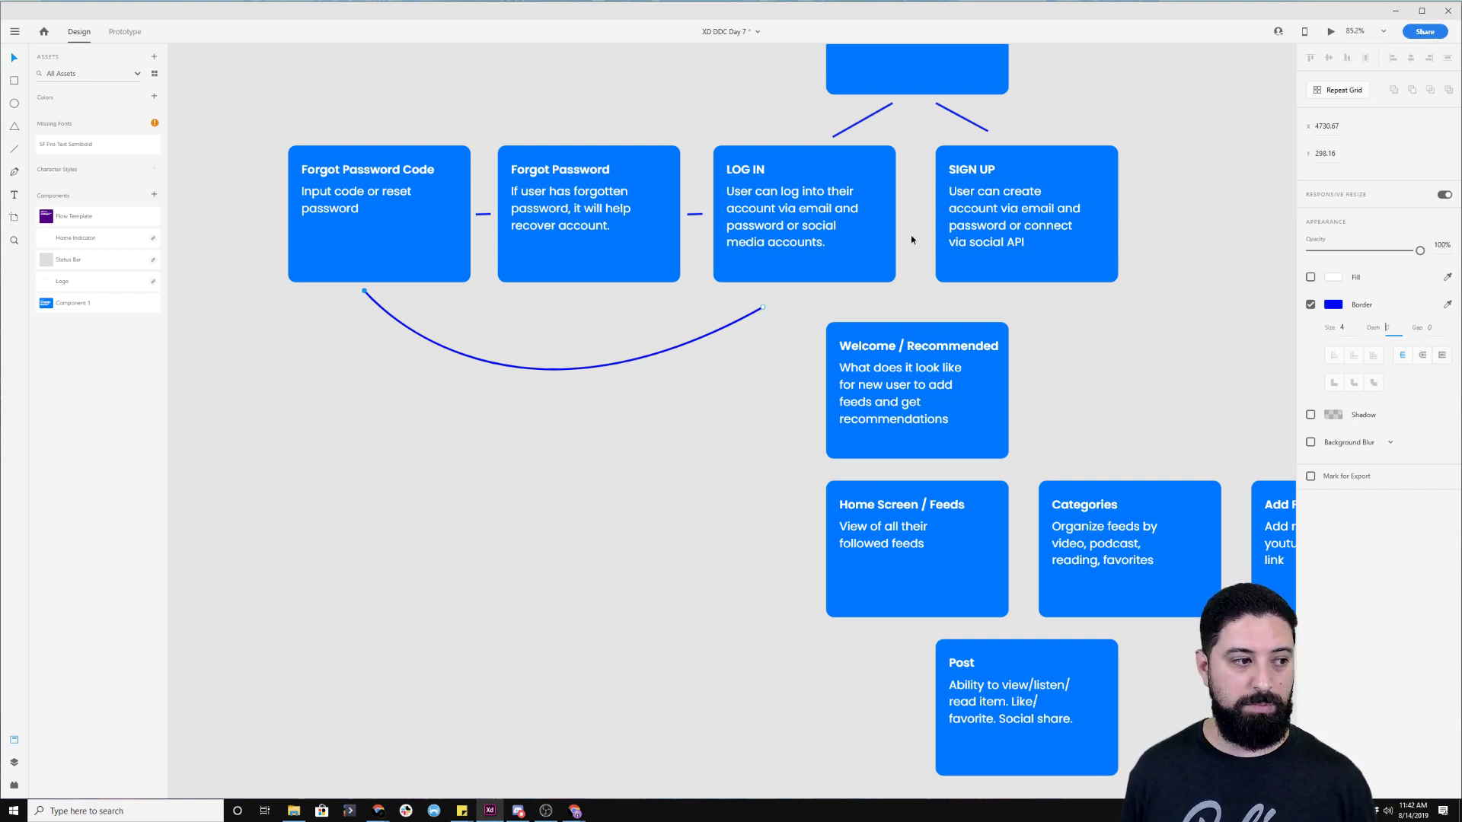
pyautogui.click(1145, 214)
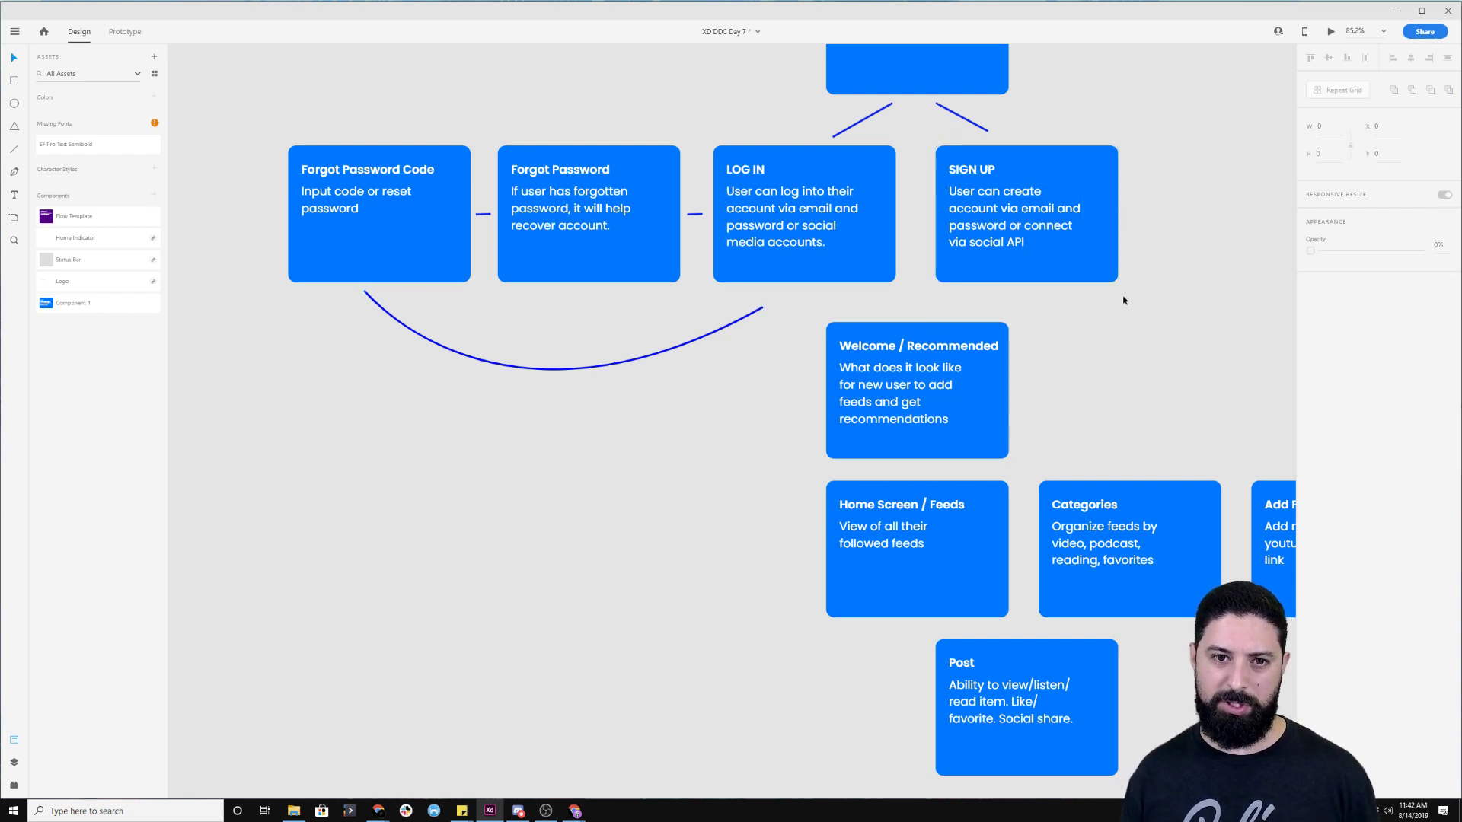
# Place copies of the blue connector leading from LOG IN and SIGN UP down to the Welcome / Recommended card
pyautogui.scroll(3, 1031, 366)
pyautogui.hscroll(3, 1030, 369)
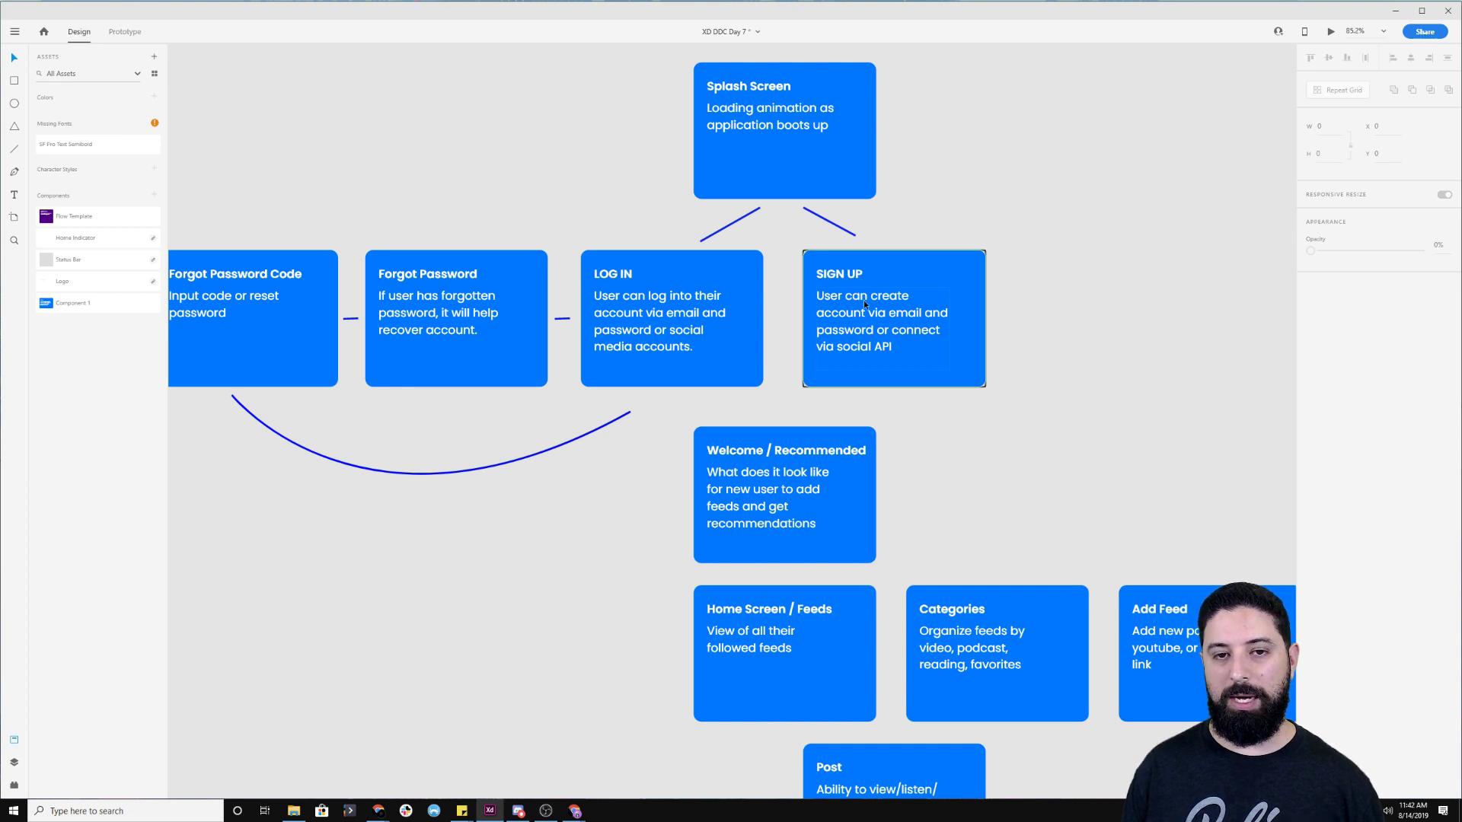
pyautogui.moveTo(970, 480); pyautogui.dragTo(907, 313)
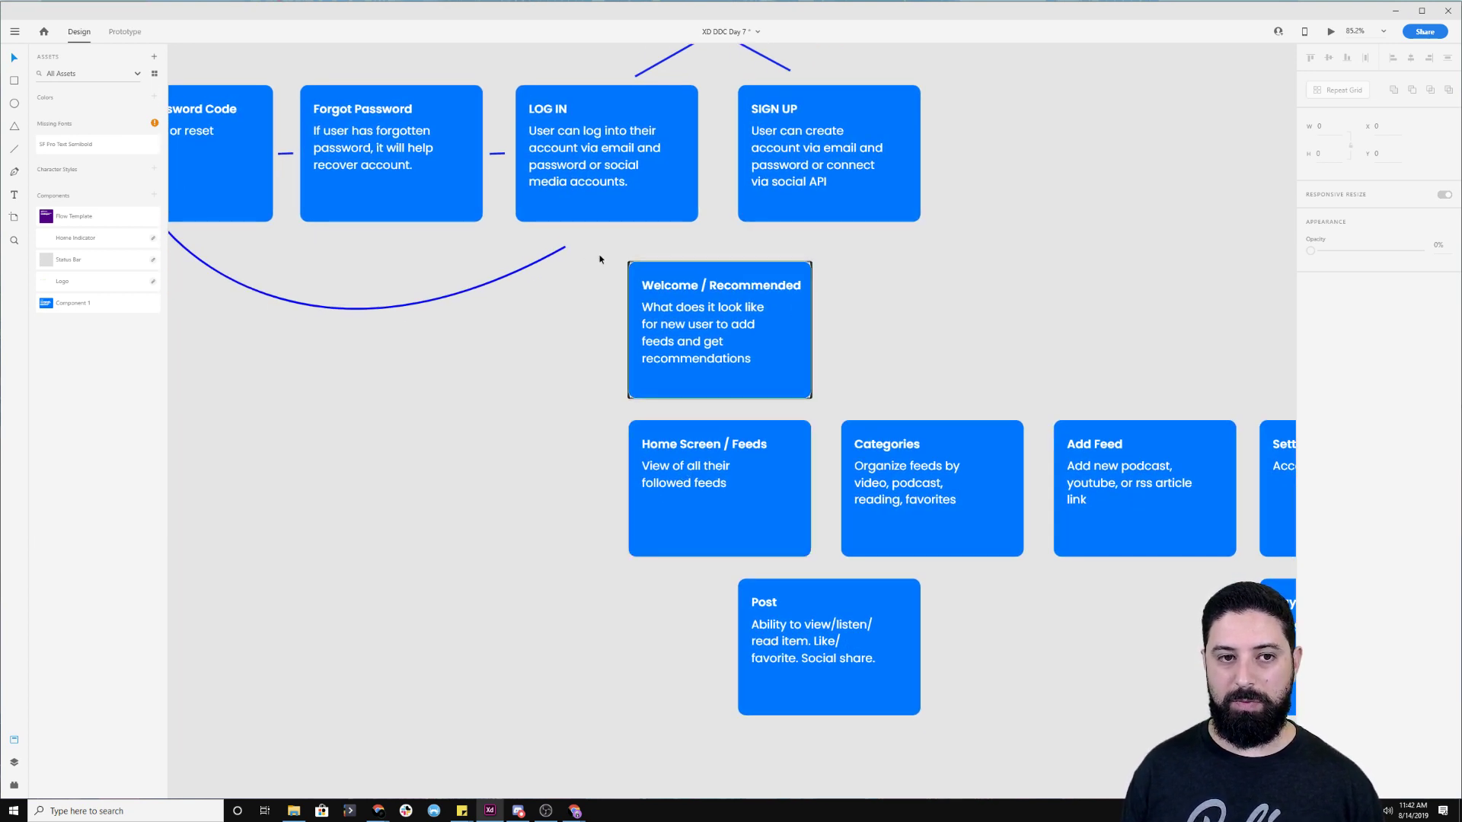
pyautogui.click(668, 64)
pyautogui.scroll(1, 670, 106)
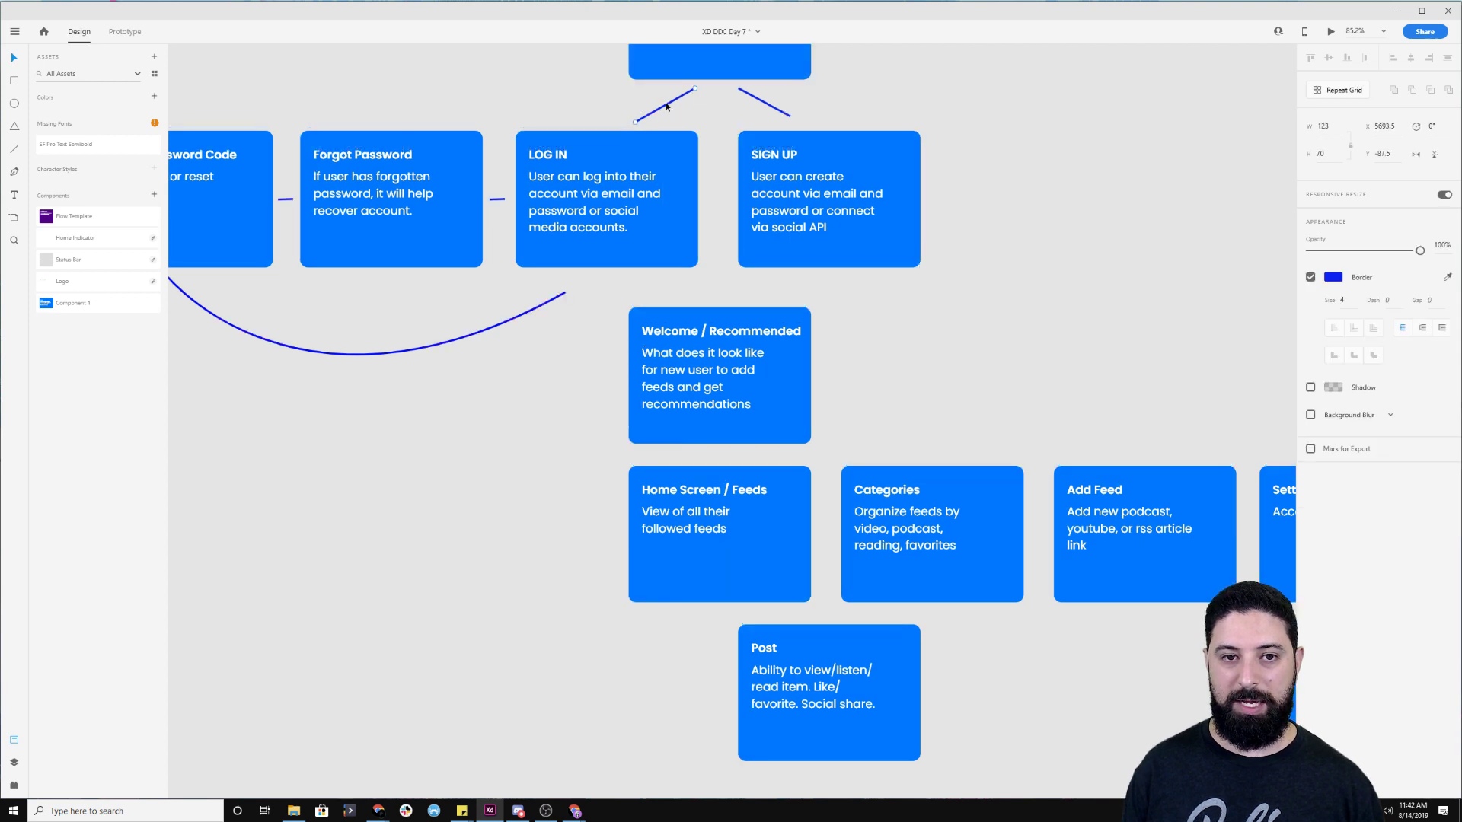
pyautogui.moveTo(670, 105); pyautogui.dragTo(727, 302)
pyautogui.click(912, 328)
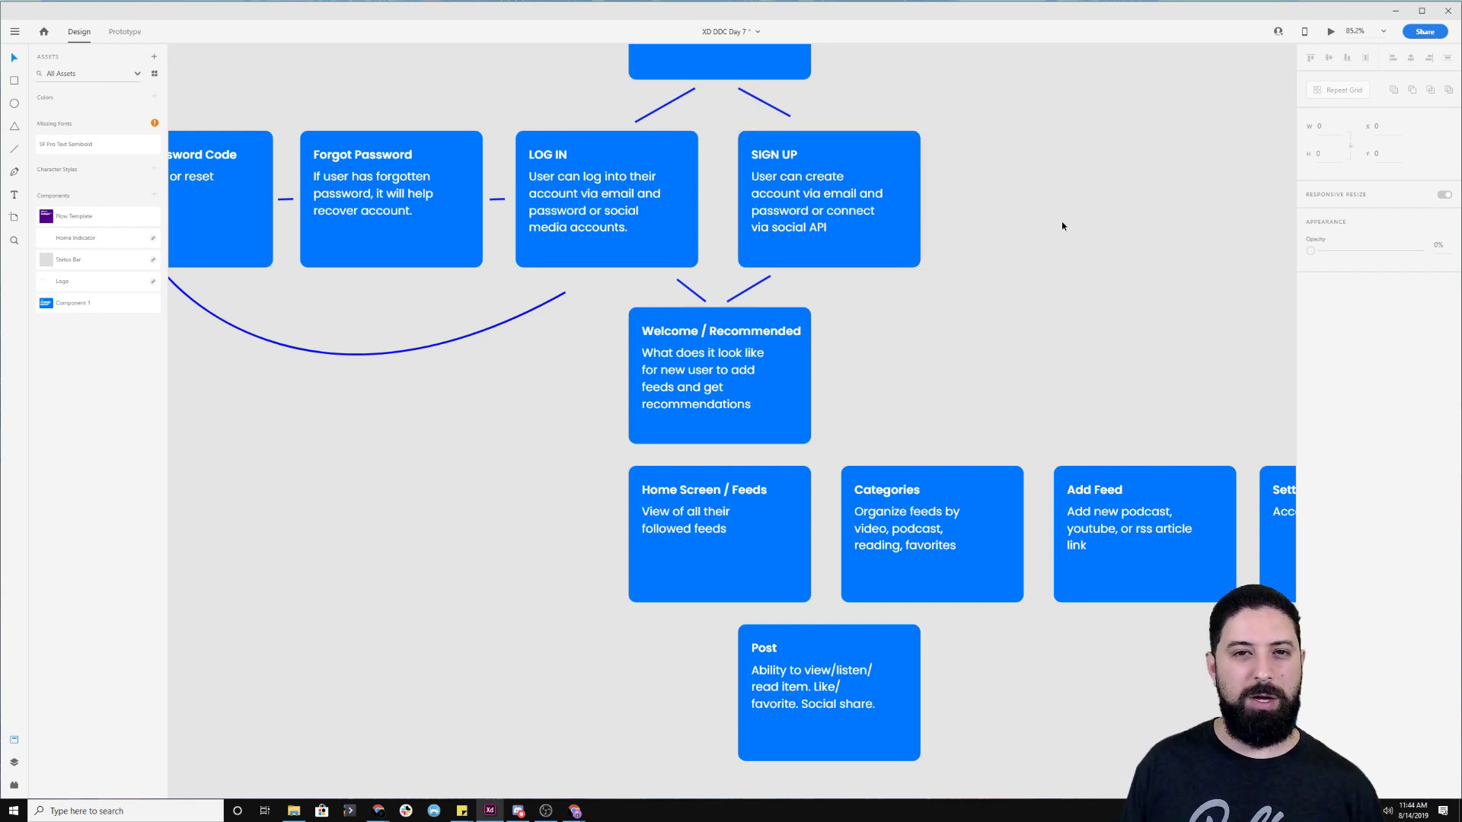
# Duplicate the dark Splash Screen artboard and place the copy to the right of the blue flow, beyond the Settings cards
pyautogui.scroll(-5, 1140, 297)
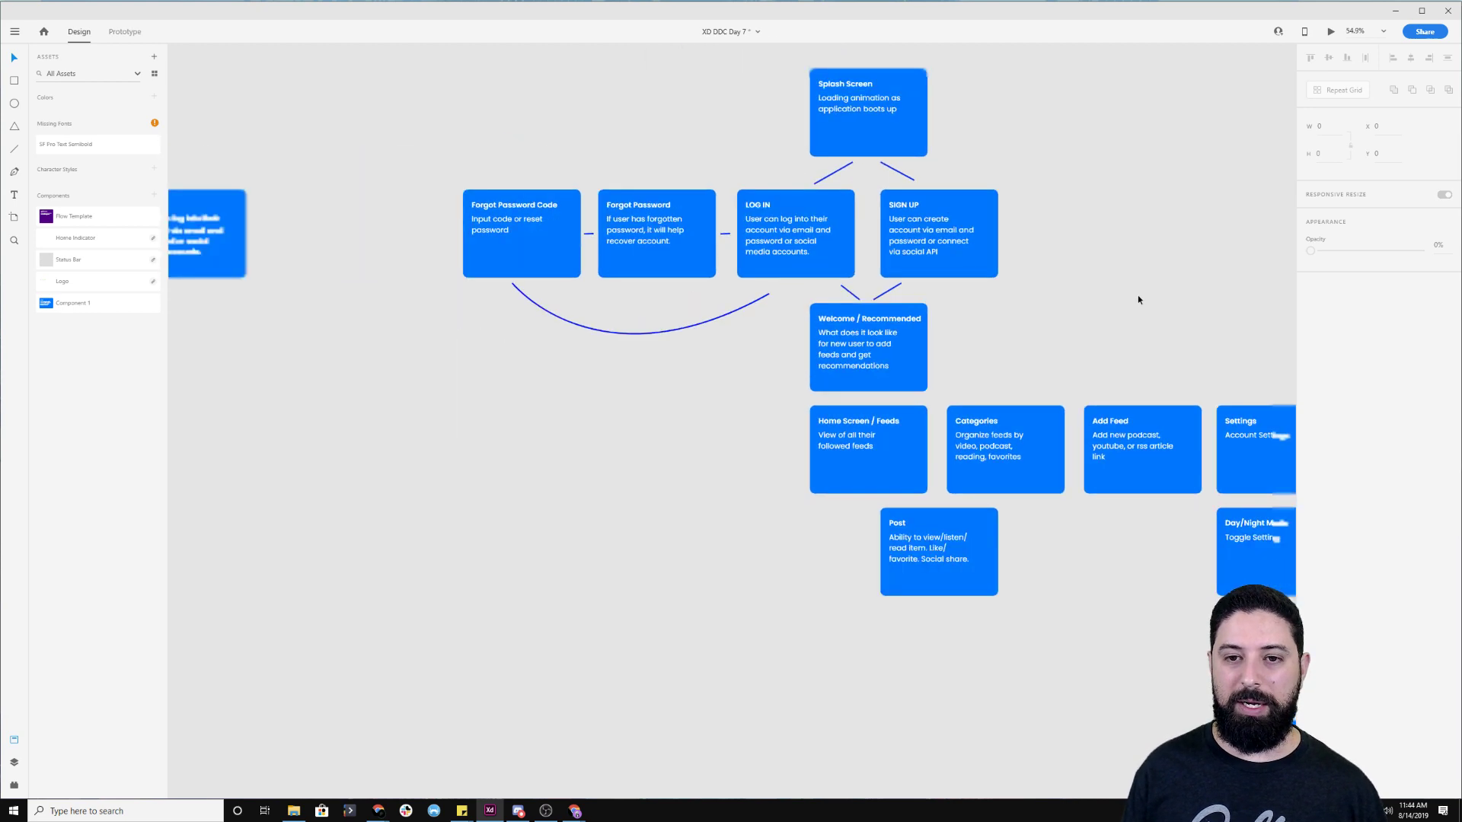
pyautogui.moveTo(1192, 282); pyautogui.dragTo(692, 235)
pyautogui.moveTo(968, 243); pyautogui.dragTo(715, 253)
pyautogui.moveTo(592, 227); pyautogui.dragTo(773, 251)
pyautogui.moveTo(443, 230); pyautogui.dragTo(604, 232)
pyautogui.click(374, 203)
pyautogui.scroll(-4, 837, 227)
pyautogui.moveTo(940, 170); pyautogui.dragTo(620, 176)
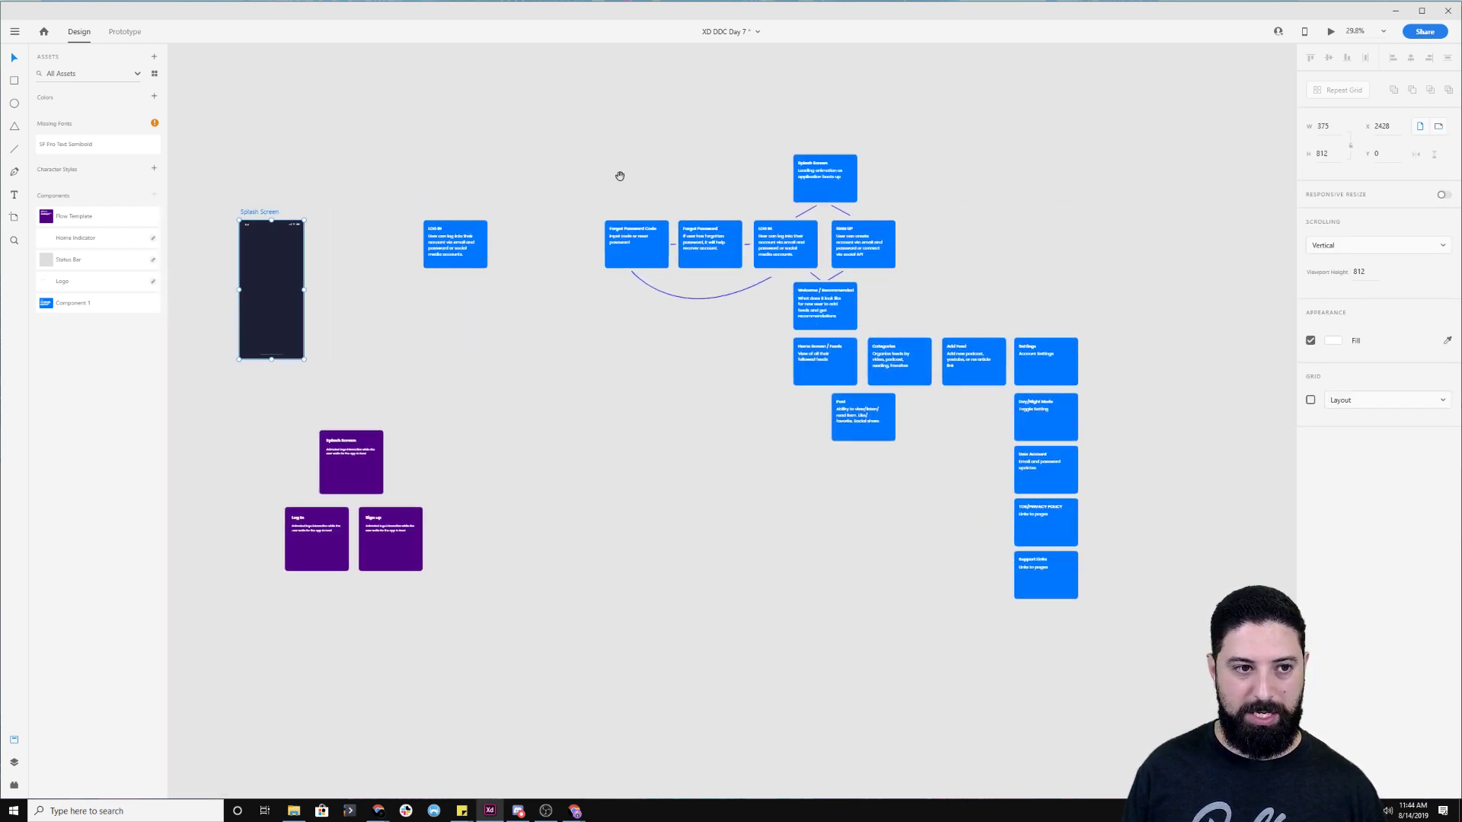
pyautogui.moveTo(253, 217); pyautogui.dragTo(1201, 228)
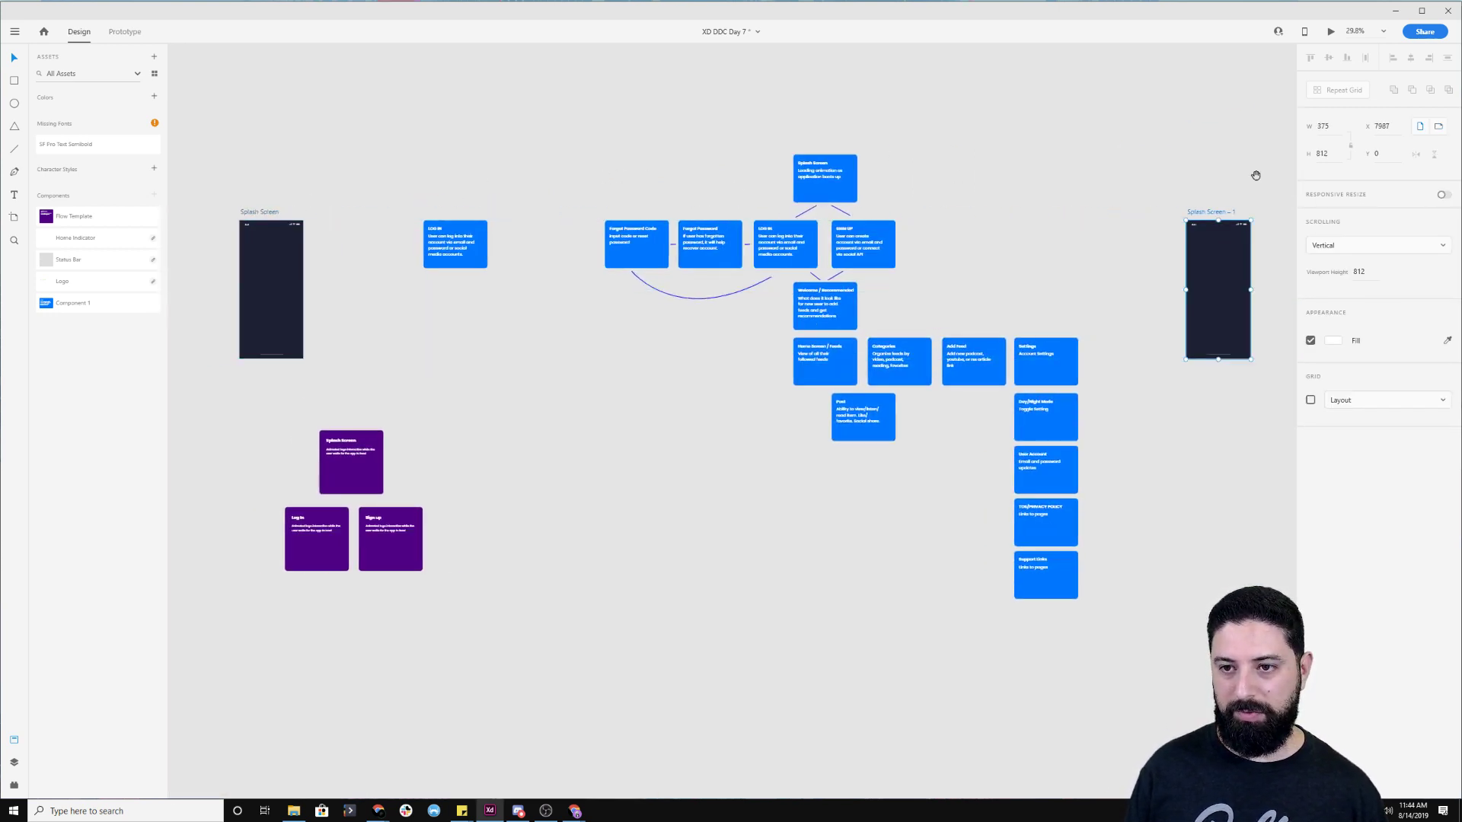
# Rename the duplicated Splash Screen artboard to "Home Feed" and deselect it
pyautogui.moveTo(1251, 180); pyautogui.dragTo(726, 180)
pyautogui.scroll(5, 757, 262)
pyautogui.scroll(2, 760, 275)
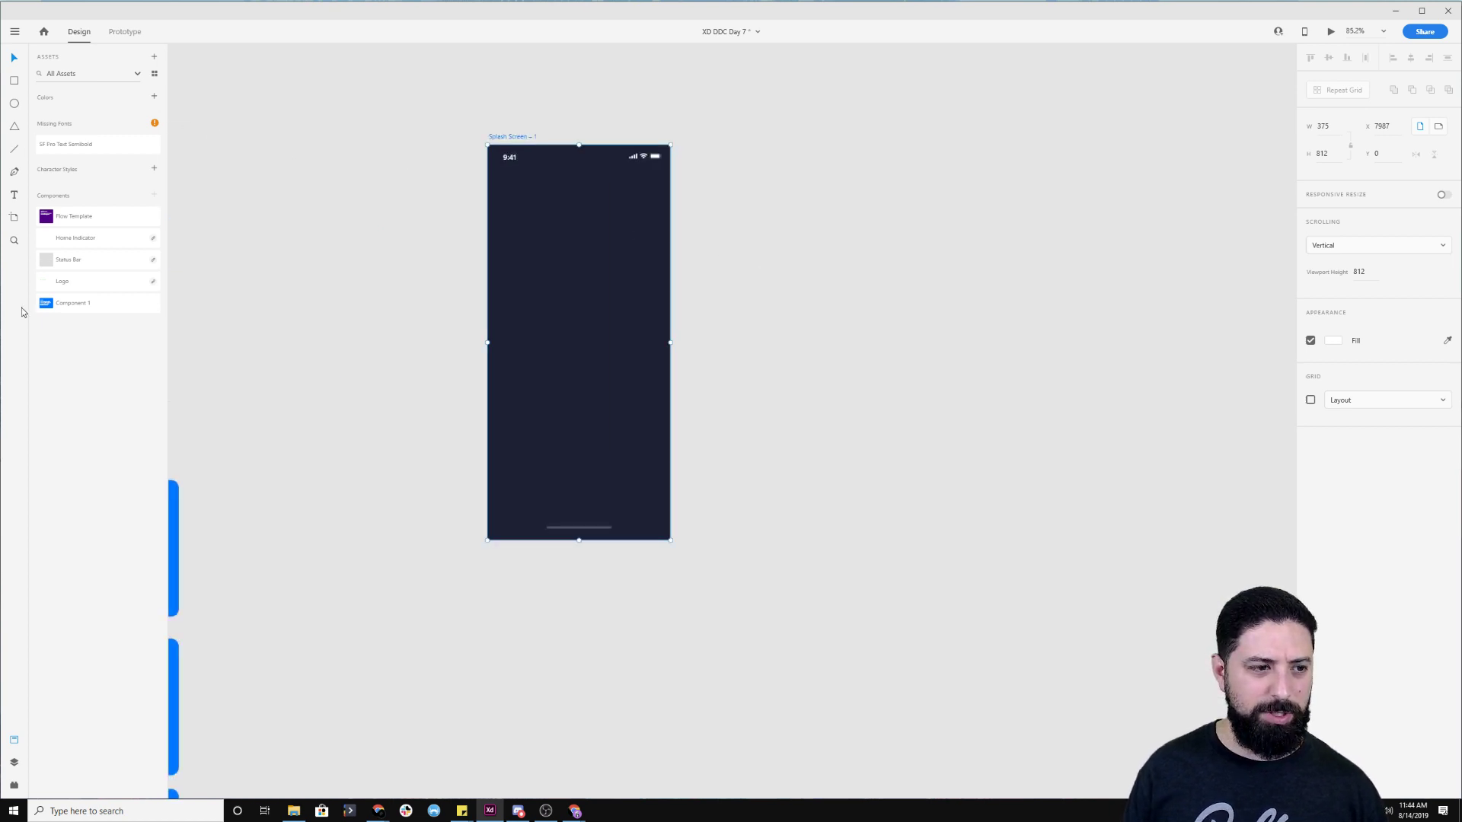
pyautogui.click(15, 763)
pyautogui.doubleClick(519, 138)
pyautogui.write('Home Feed')
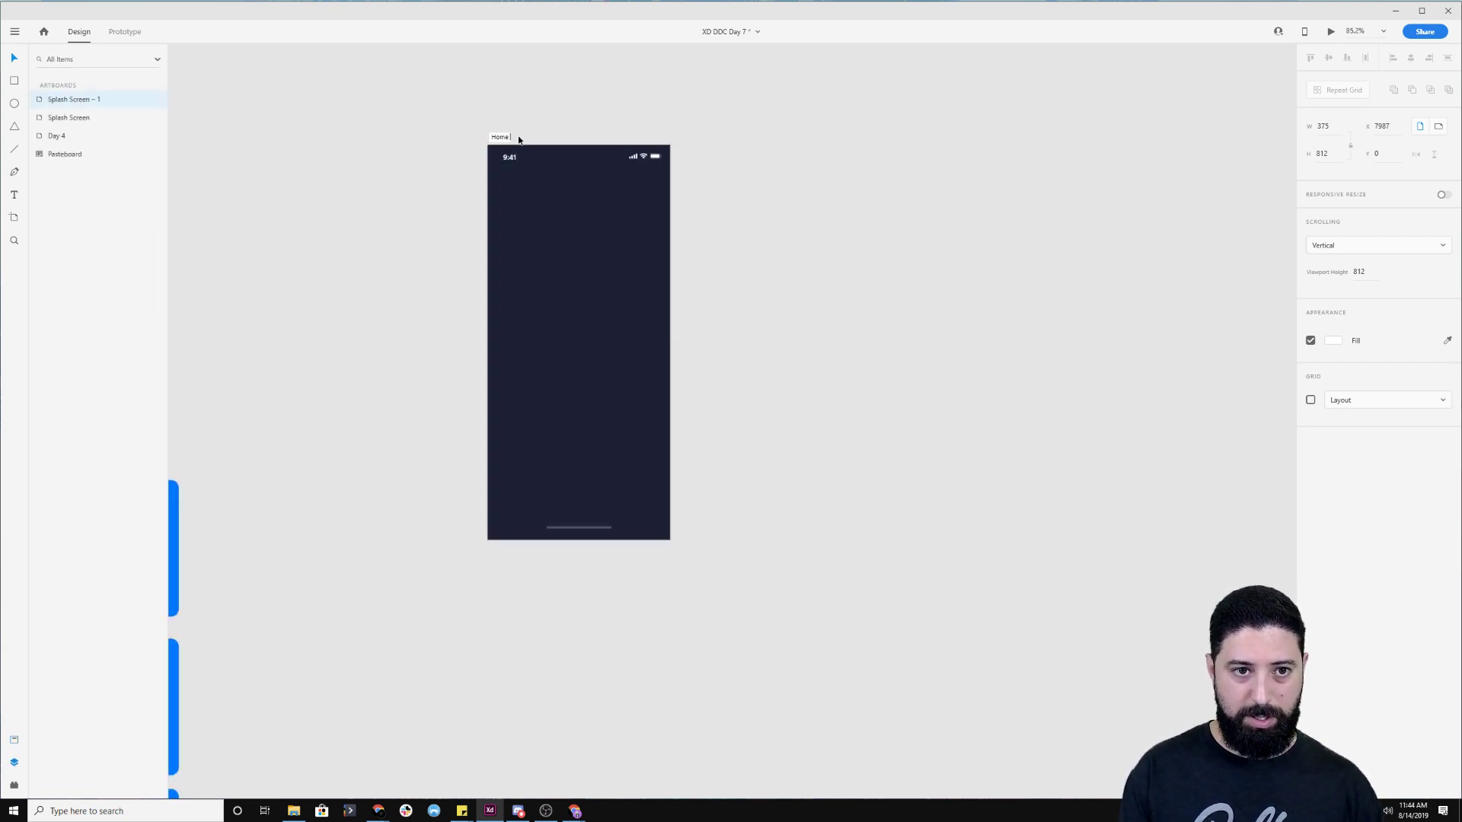
pyautogui.press('Return')
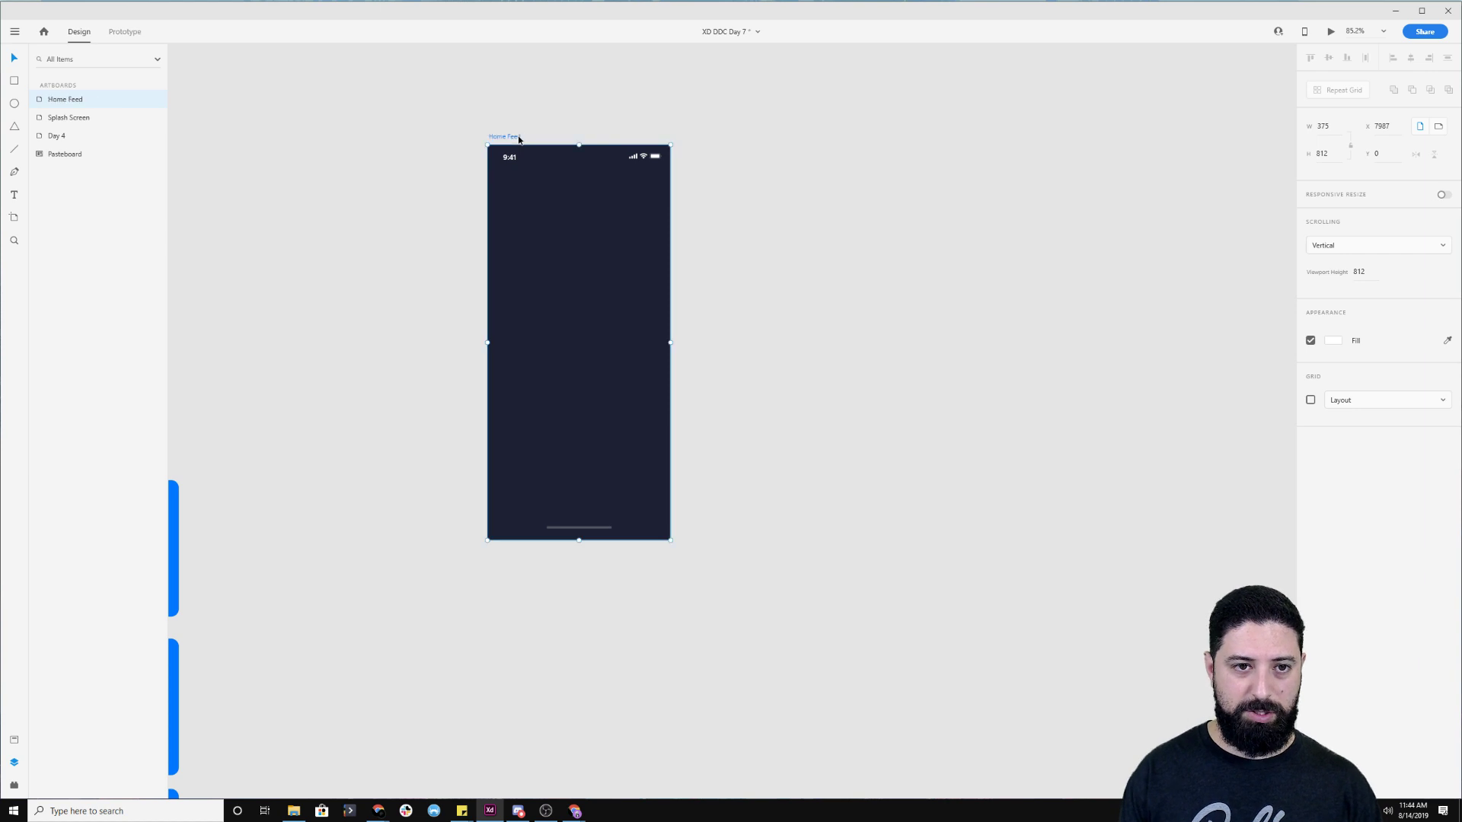
pyautogui.click(554, 88)
# Draw a sidebar rectangle 64 wide and 755 high along the Home Feed artboard's left edge, from below the status bar to the bottom
pyautogui.scroll(3, 486, 142)
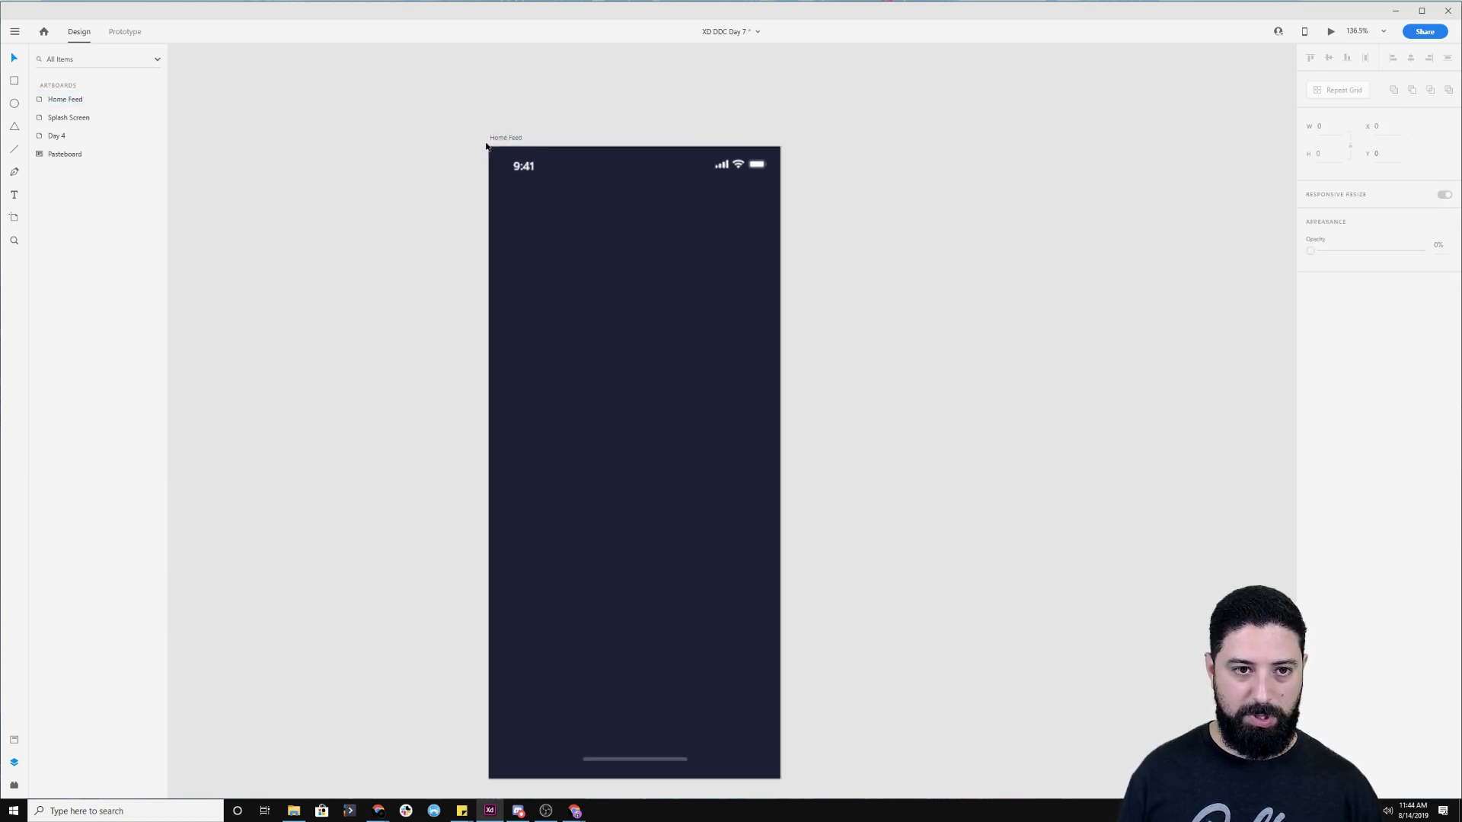
pyautogui.click(20, 81)
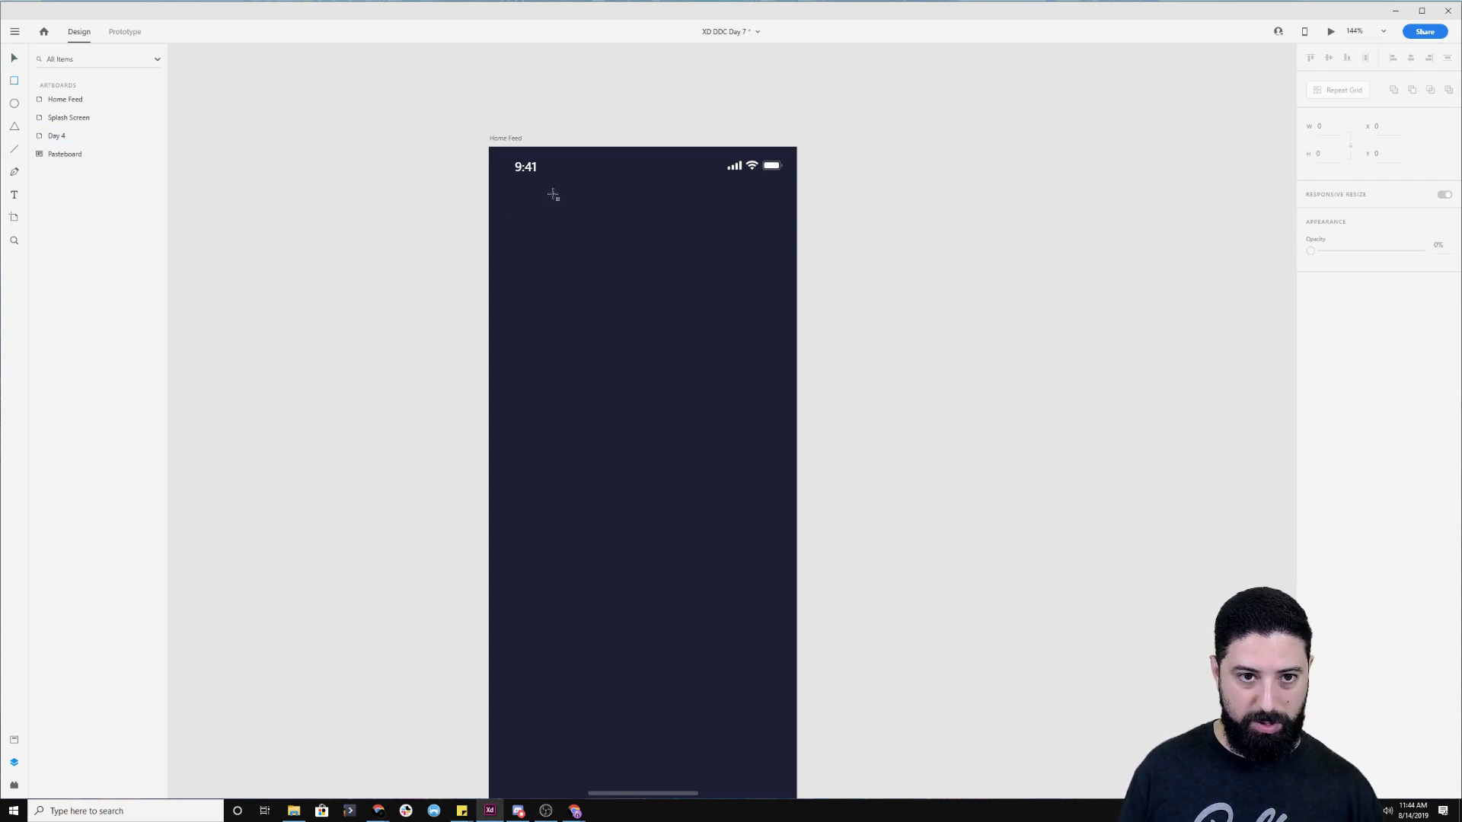
pyautogui.moveTo(542, 195); pyautogui.dragTo(488, 367)
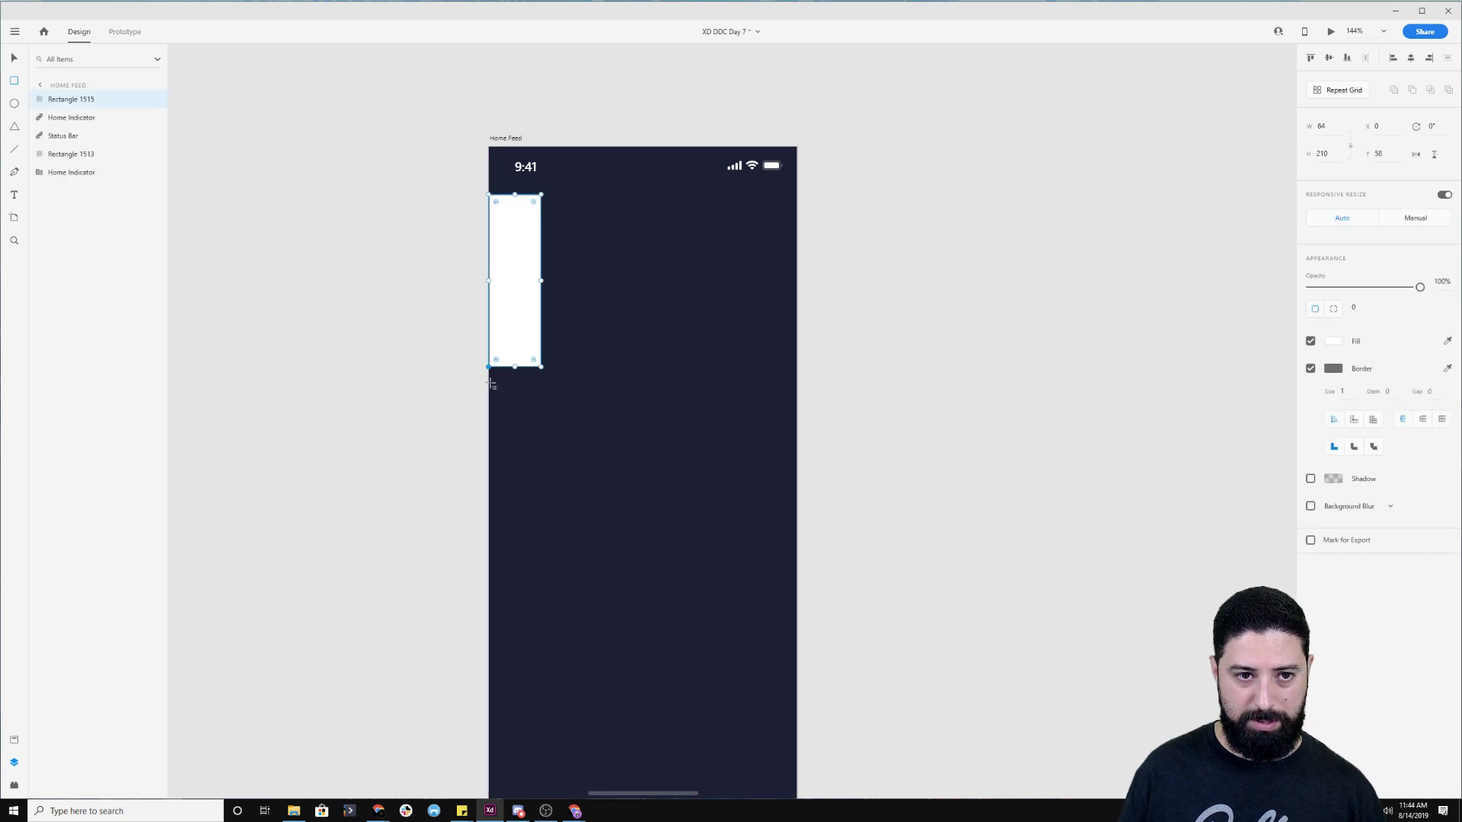
pyautogui.scroll(-2, 502, 397)
pyautogui.moveTo(515, 276); pyautogui.dragTo(512, 721)
pyautogui.scroll(2, 540, 402)
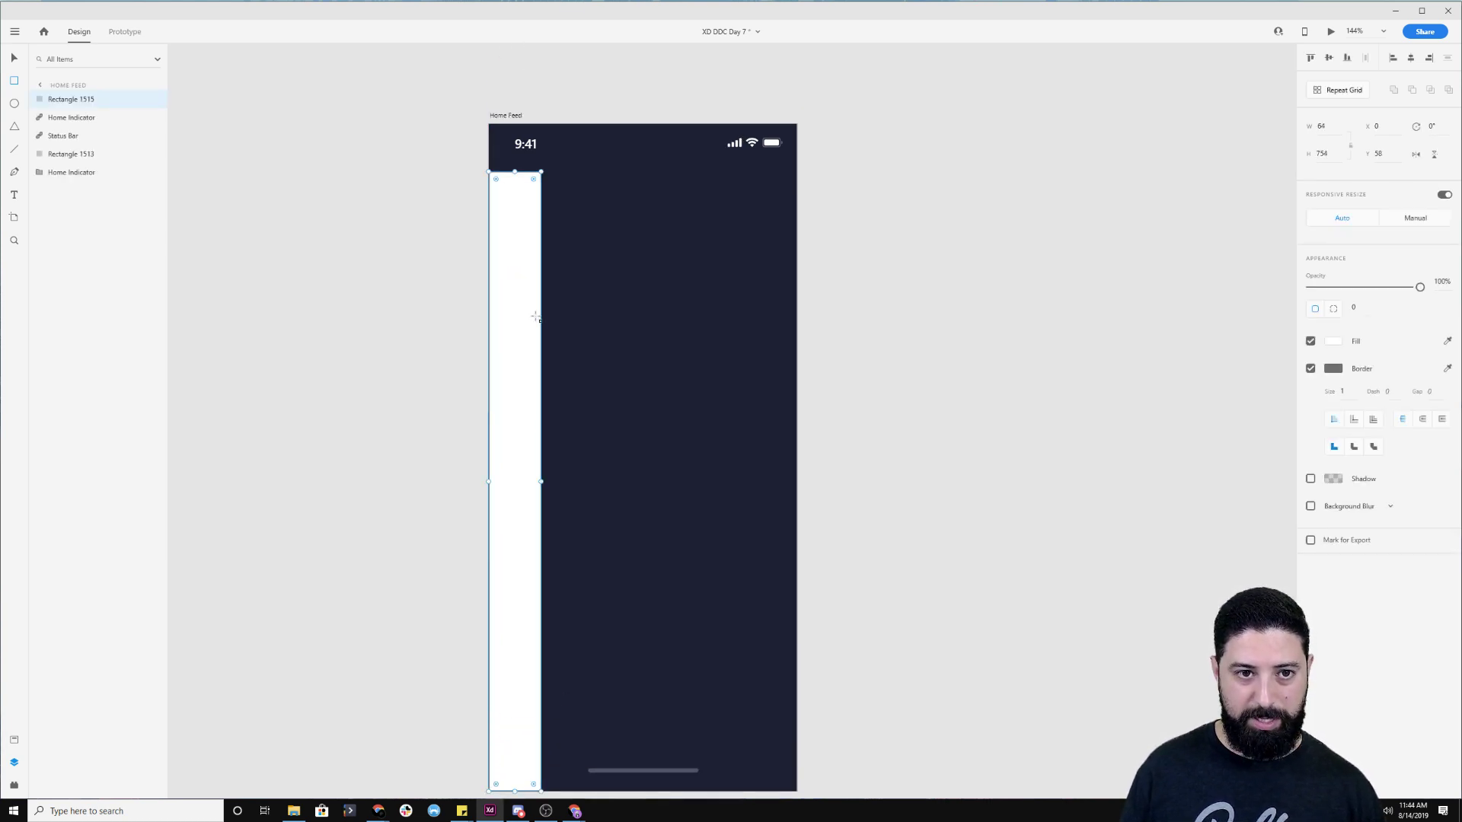
pyautogui.moveTo(515, 172)
pyautogui.mouseDown()
pyautogui.moveTo(513, 155)
pyautogui.moveTo(515, 171)
pyautogui.mouseUp()
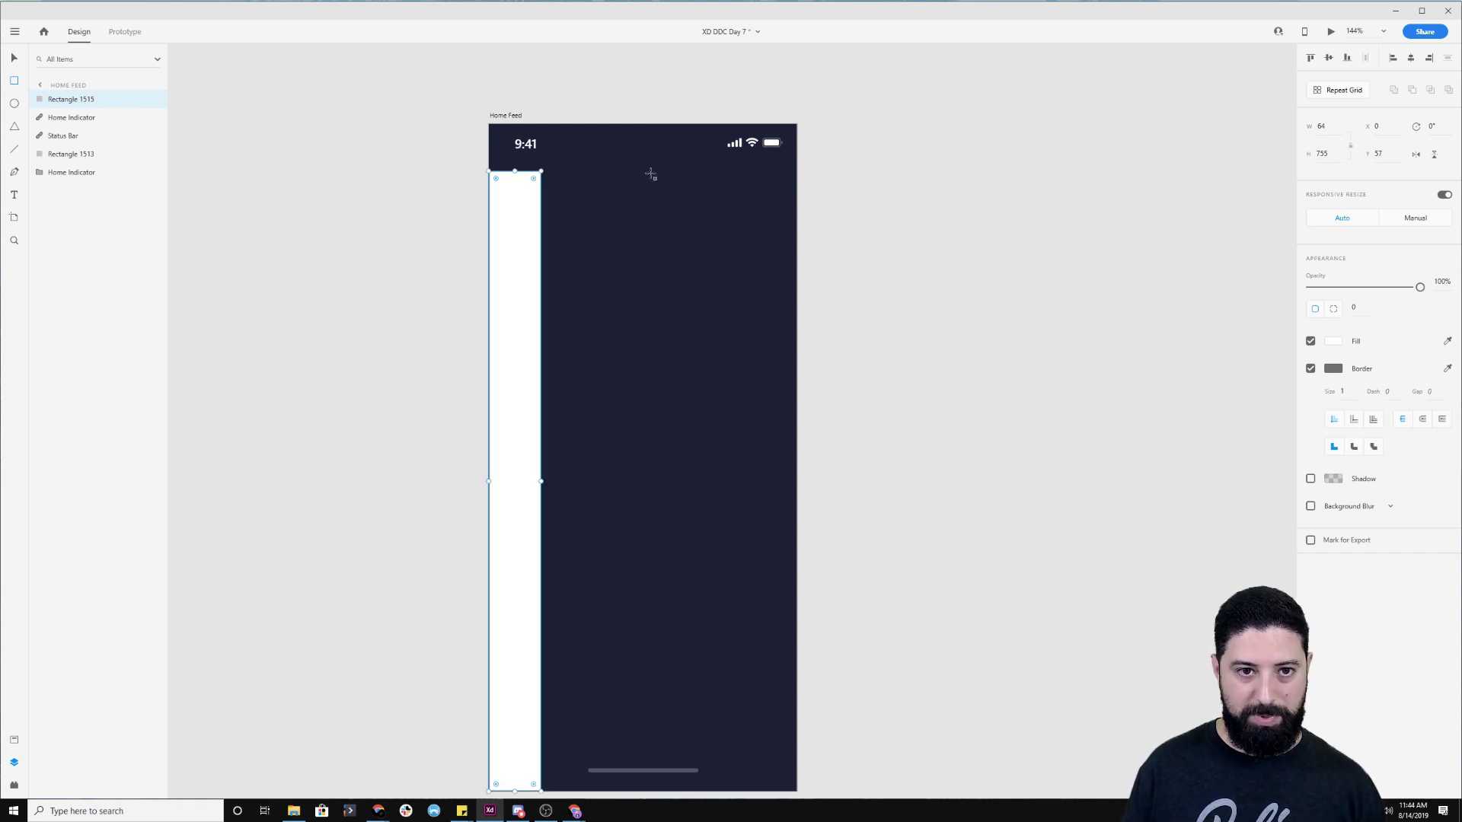
# Remove the sidebar's border and fill it with a near-black shade, darkened from the sampled artboard background colour
pyautogui.click(1310, 370)
pyautogui.click(1333, 343)
pyautogui.click(1293, 391)
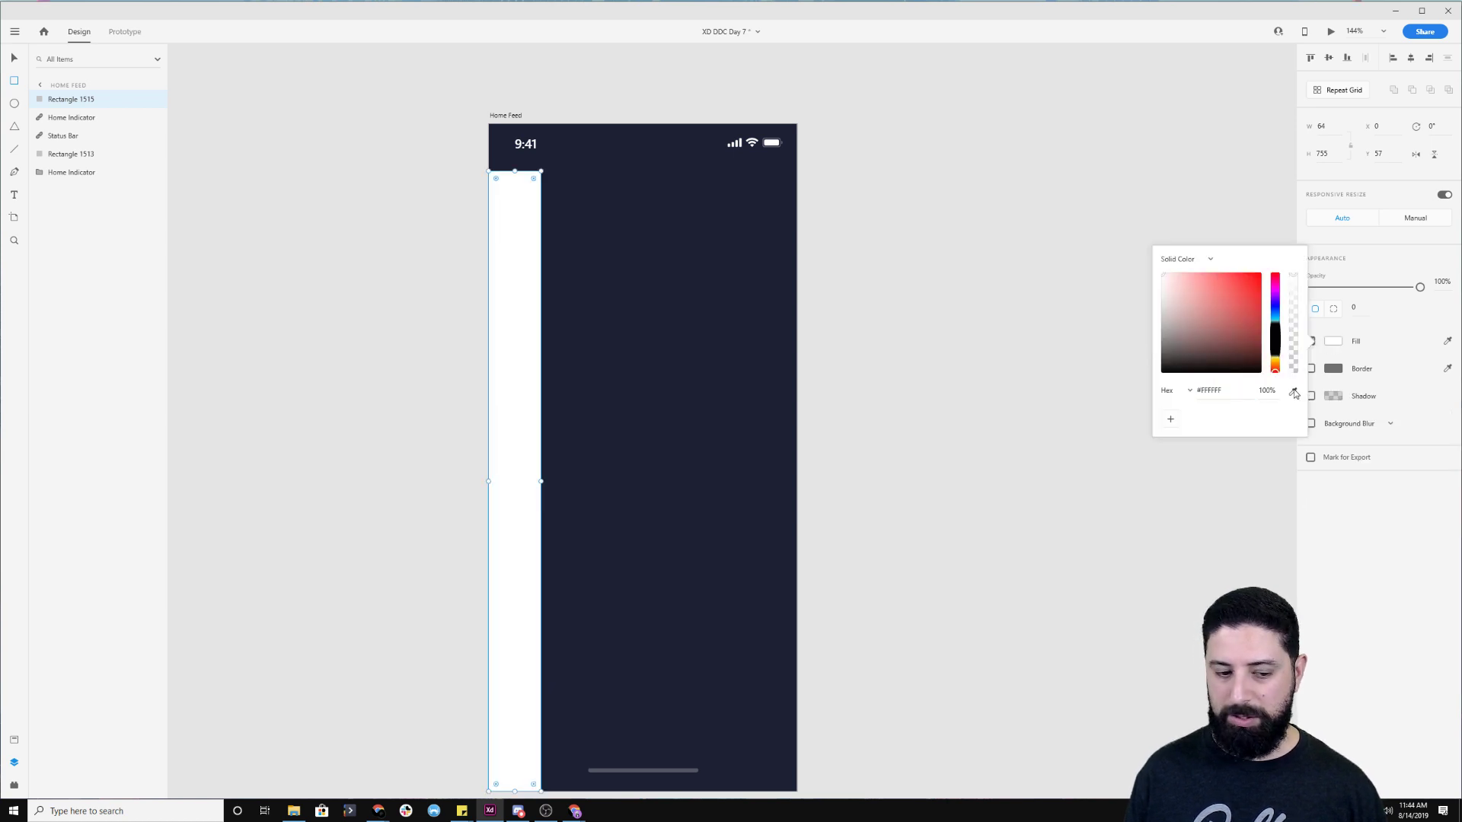
pyautogui.click(764, 319)
pyautogui.moveTo(1205, 353); pyautogui.dragTo(1184, 364)
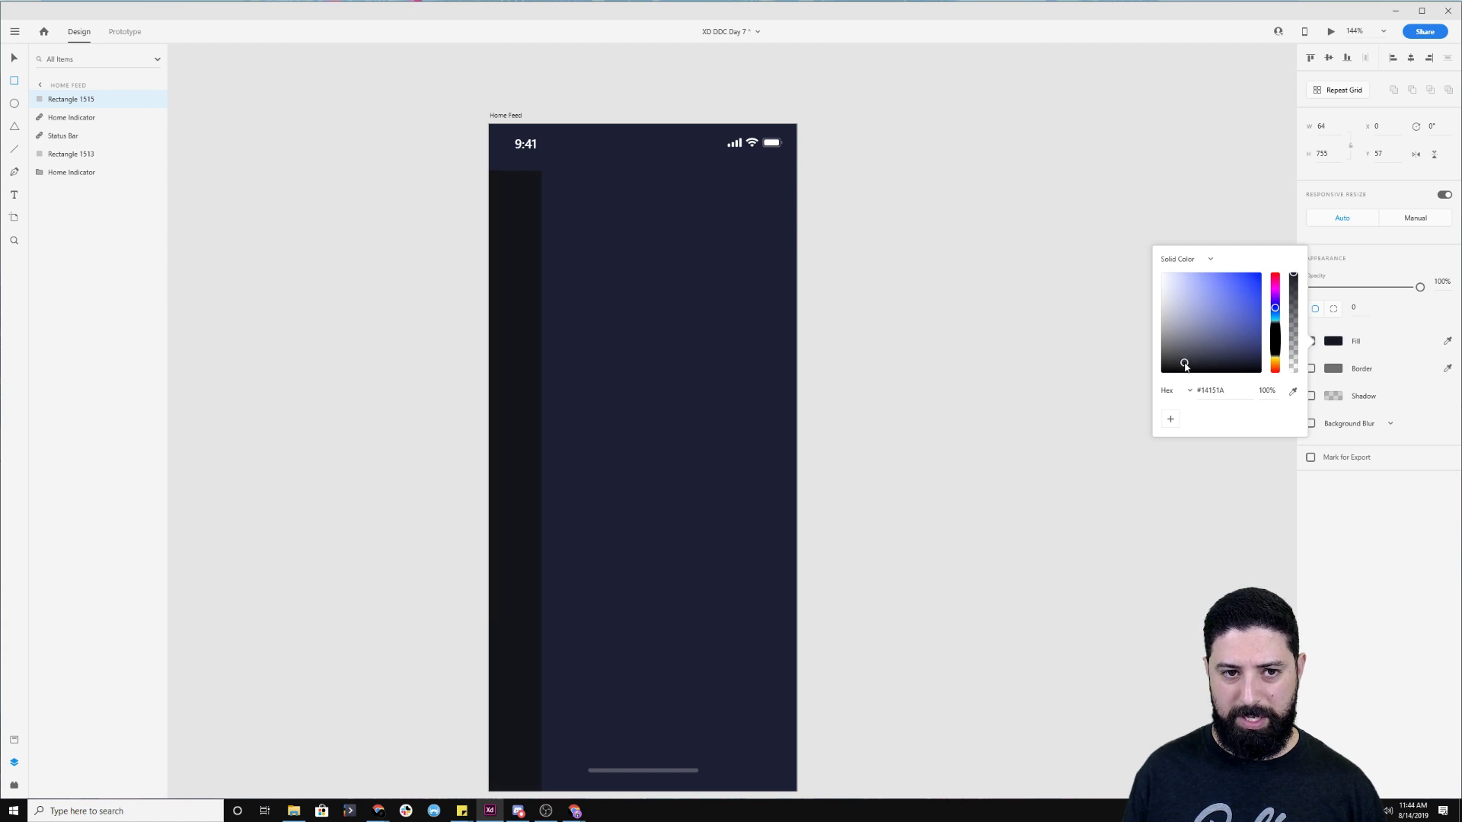
pyautogui.click(888, 209)
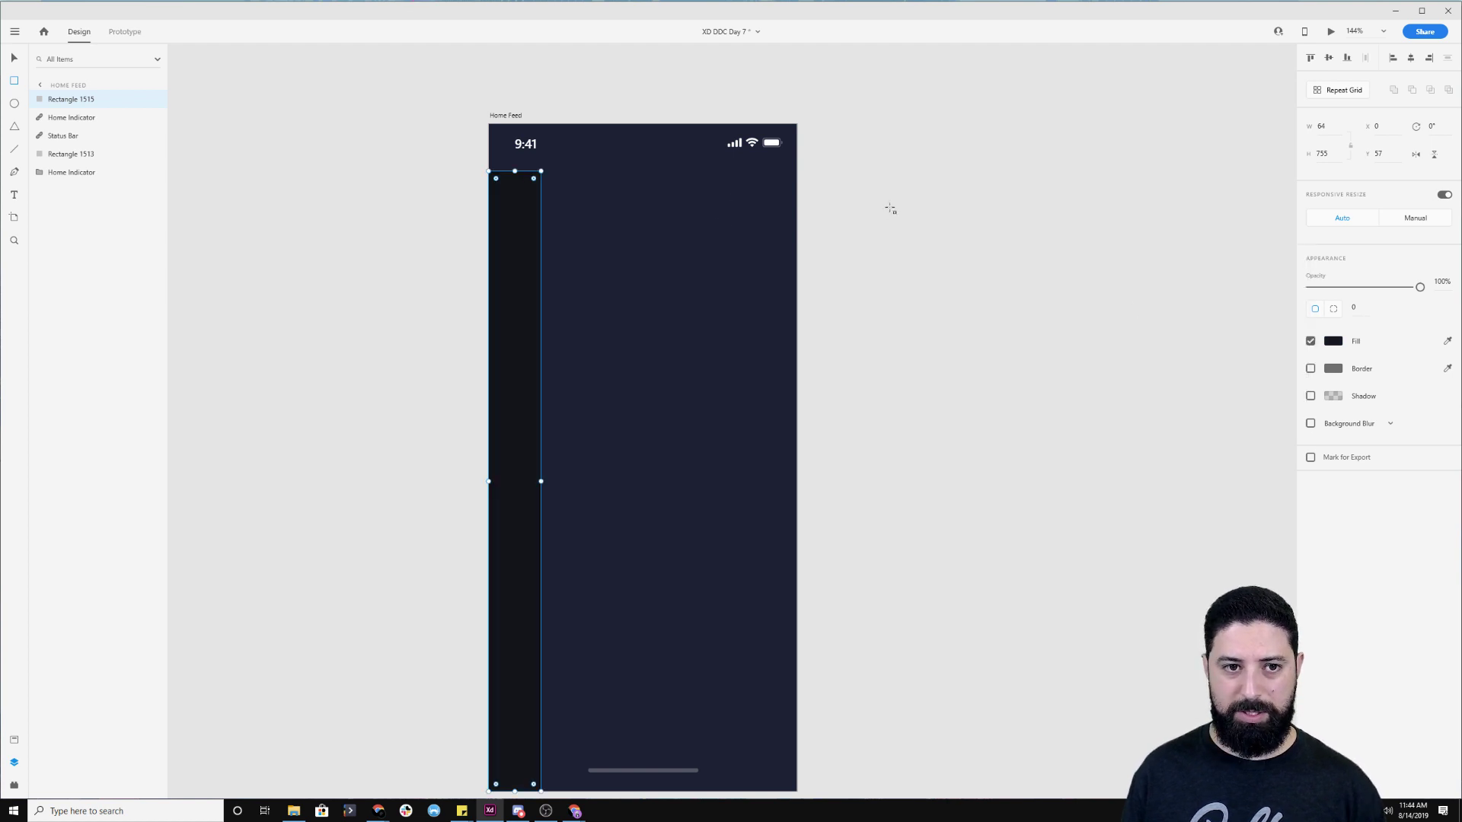
# Change the full-screen background rectangle's fill to a lighter navy blue
pyautogui.click(742, 229)
pyautogui.press('v')
pyautogui.click(737, 247)
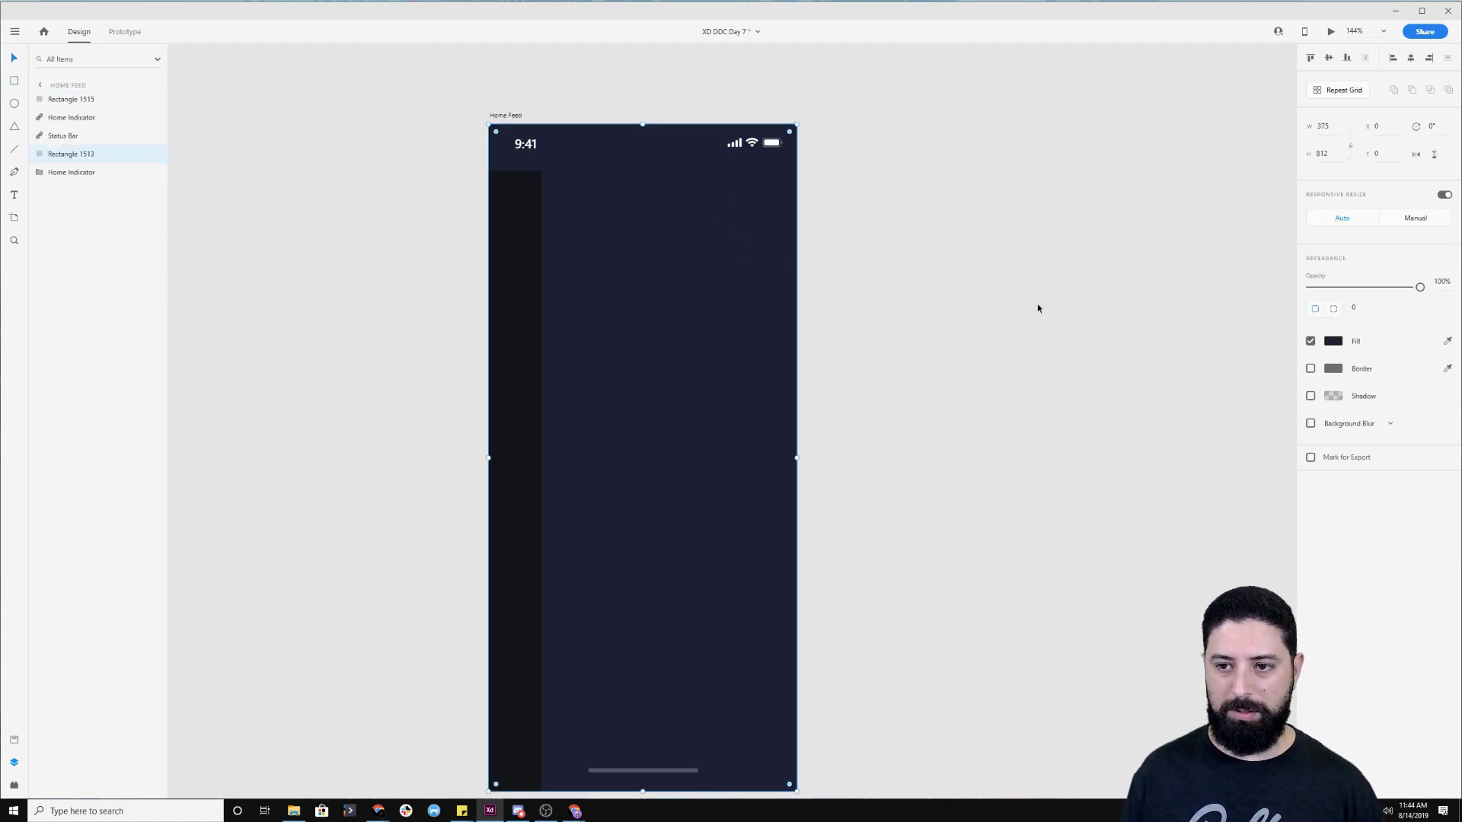
pyautogui.click(1340, 342)
pyautogui.click(1207, 348)
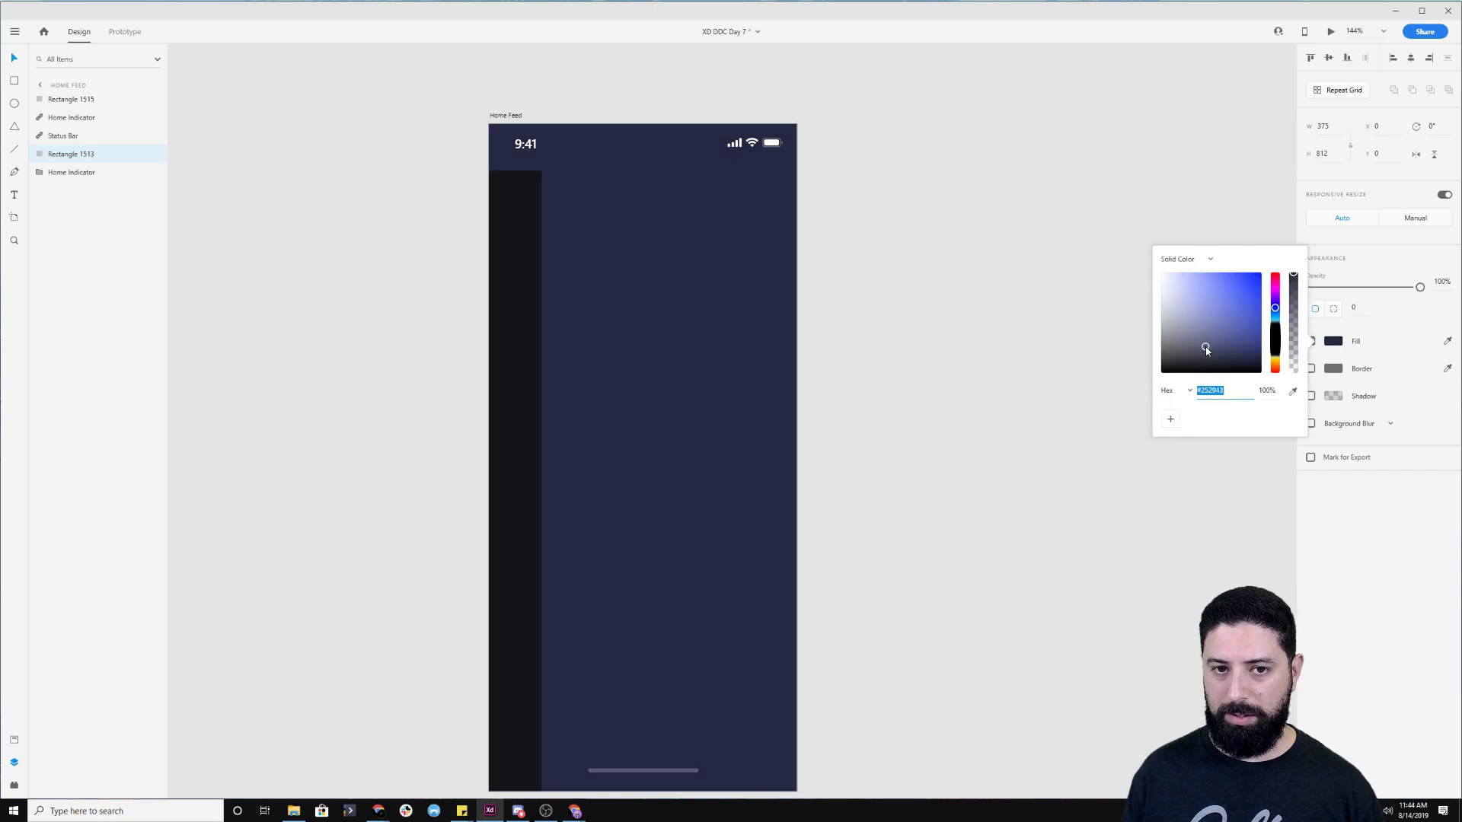
pyautogui.click(976, 313)
# Lighten the sidebar rectangle's fill to a dark charcoal grey and deselect it
pyautogui.click(533, 274)
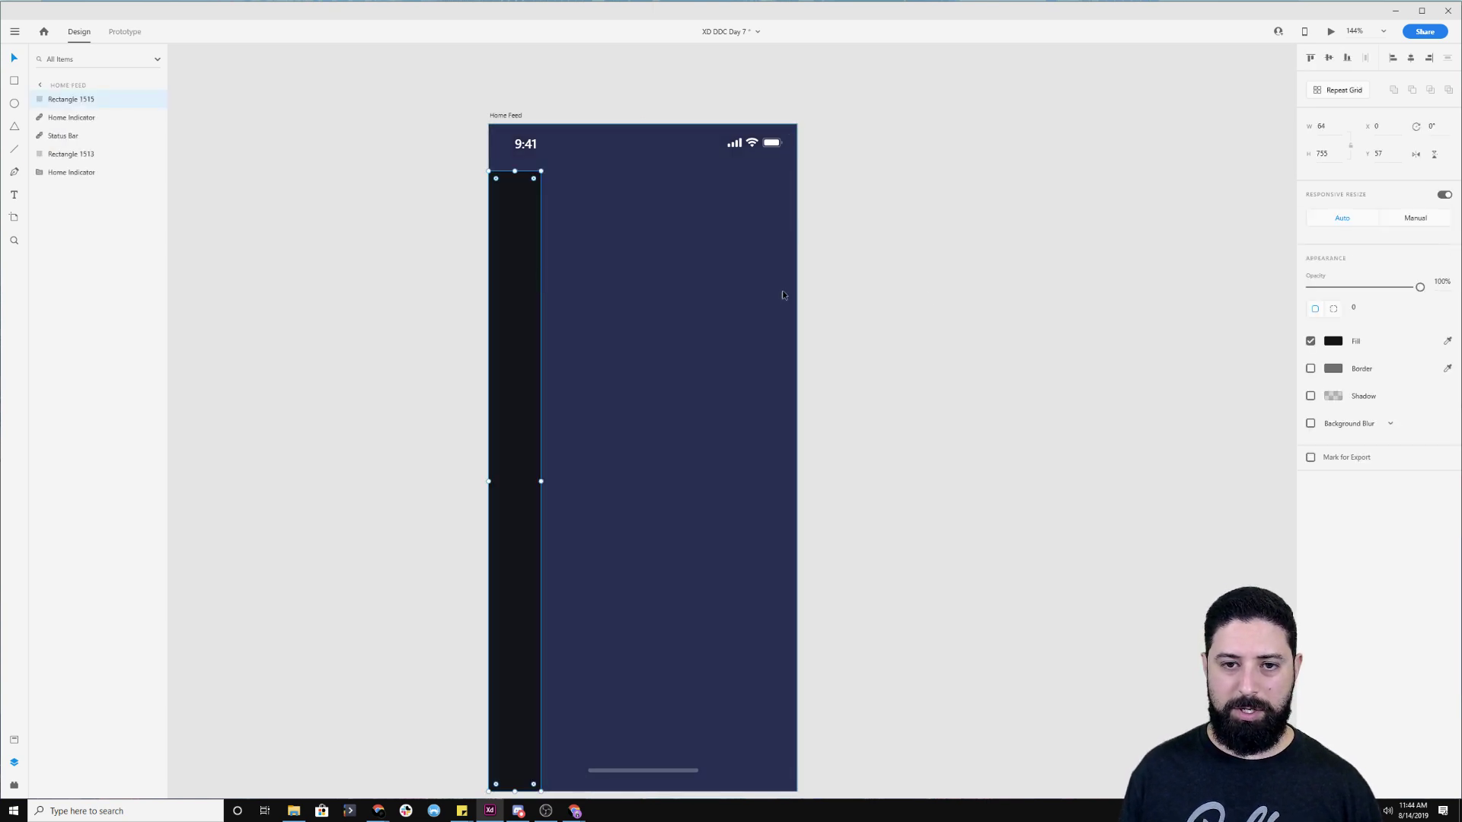
pyautogui.click(1334, 341)
pyautogui.click(1193, 356)
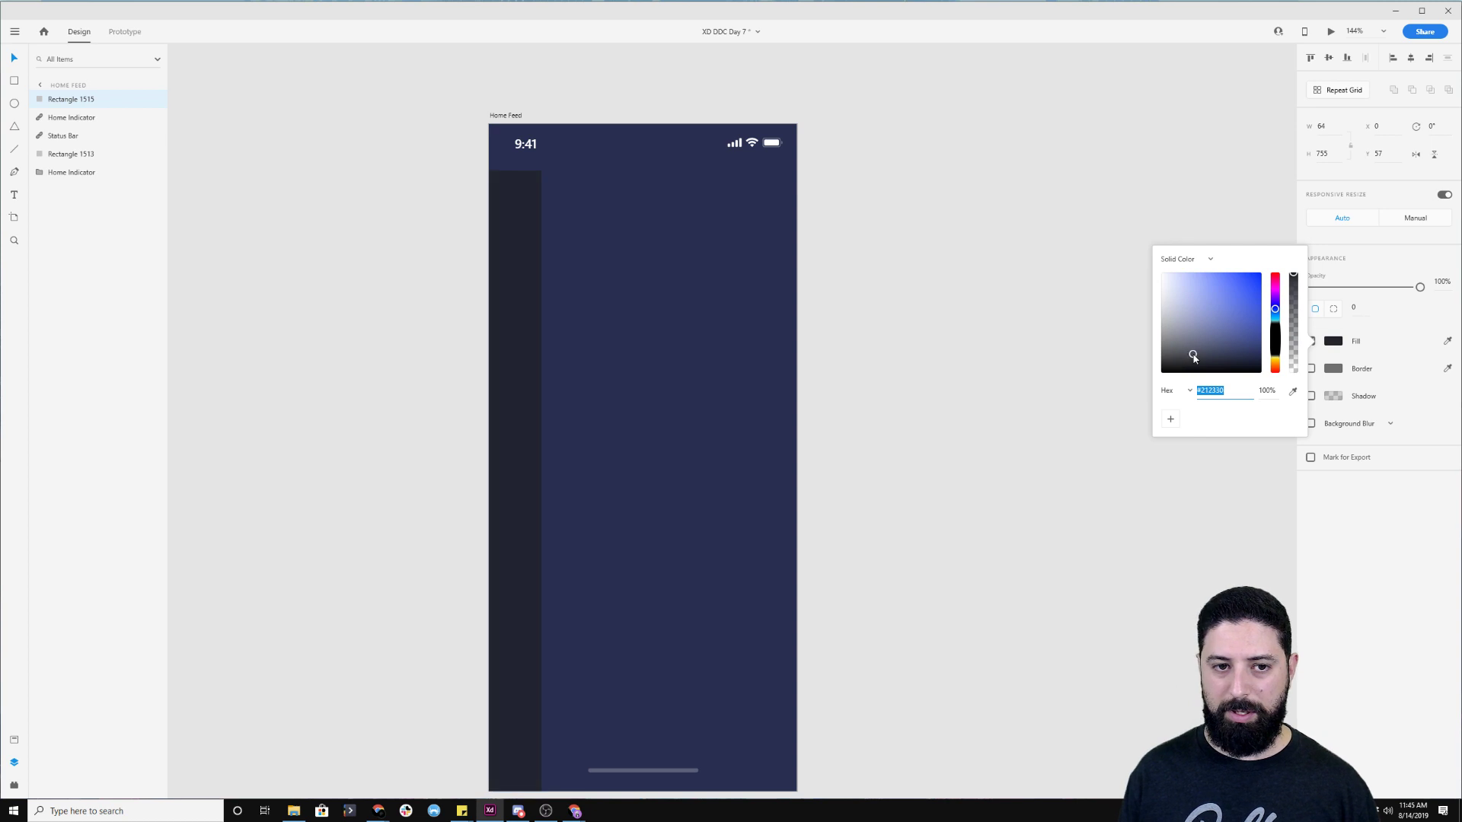
pyautogui.click(1045, 356)
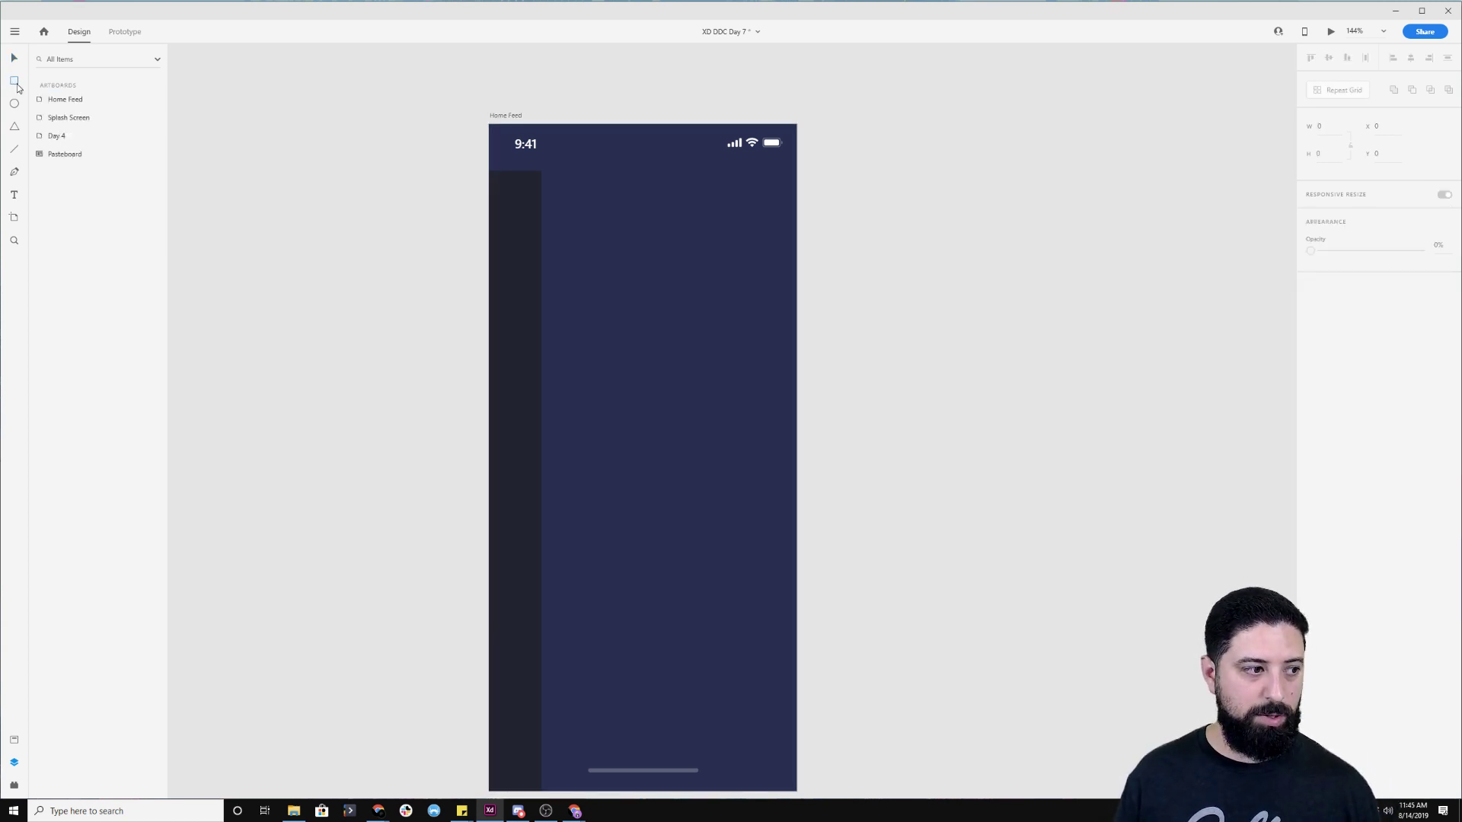
# Draw a 48 by 48 square and centre it horizontally near the top of the sidebar
pyautogui.moveTo(499, 183); pyautogui.dragTo(536, 233)
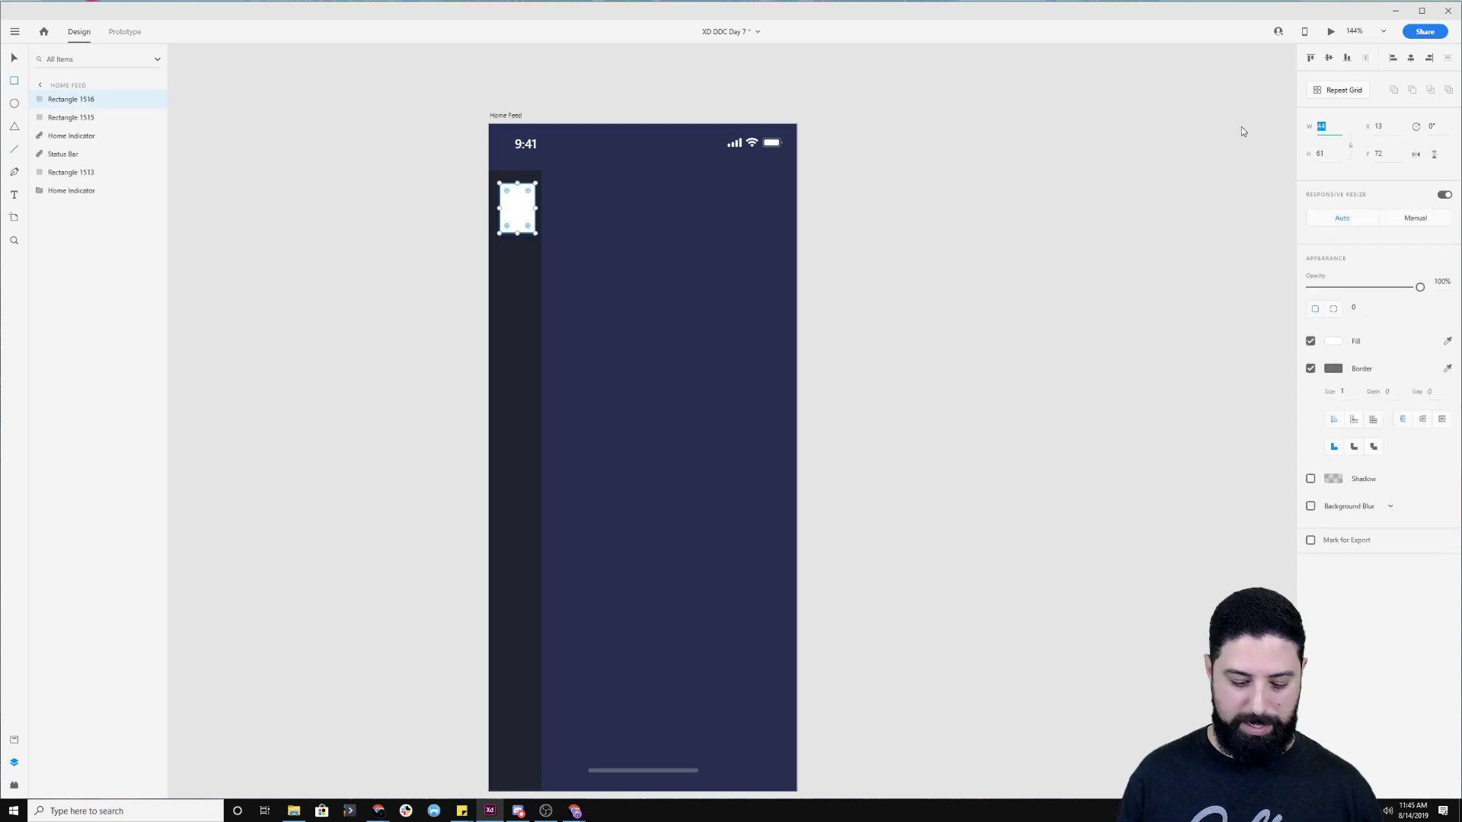
pyautogui.write('48')
pyautogui.press('Tab')
pyautogui.write('48')
pyautogui.press('Tab')
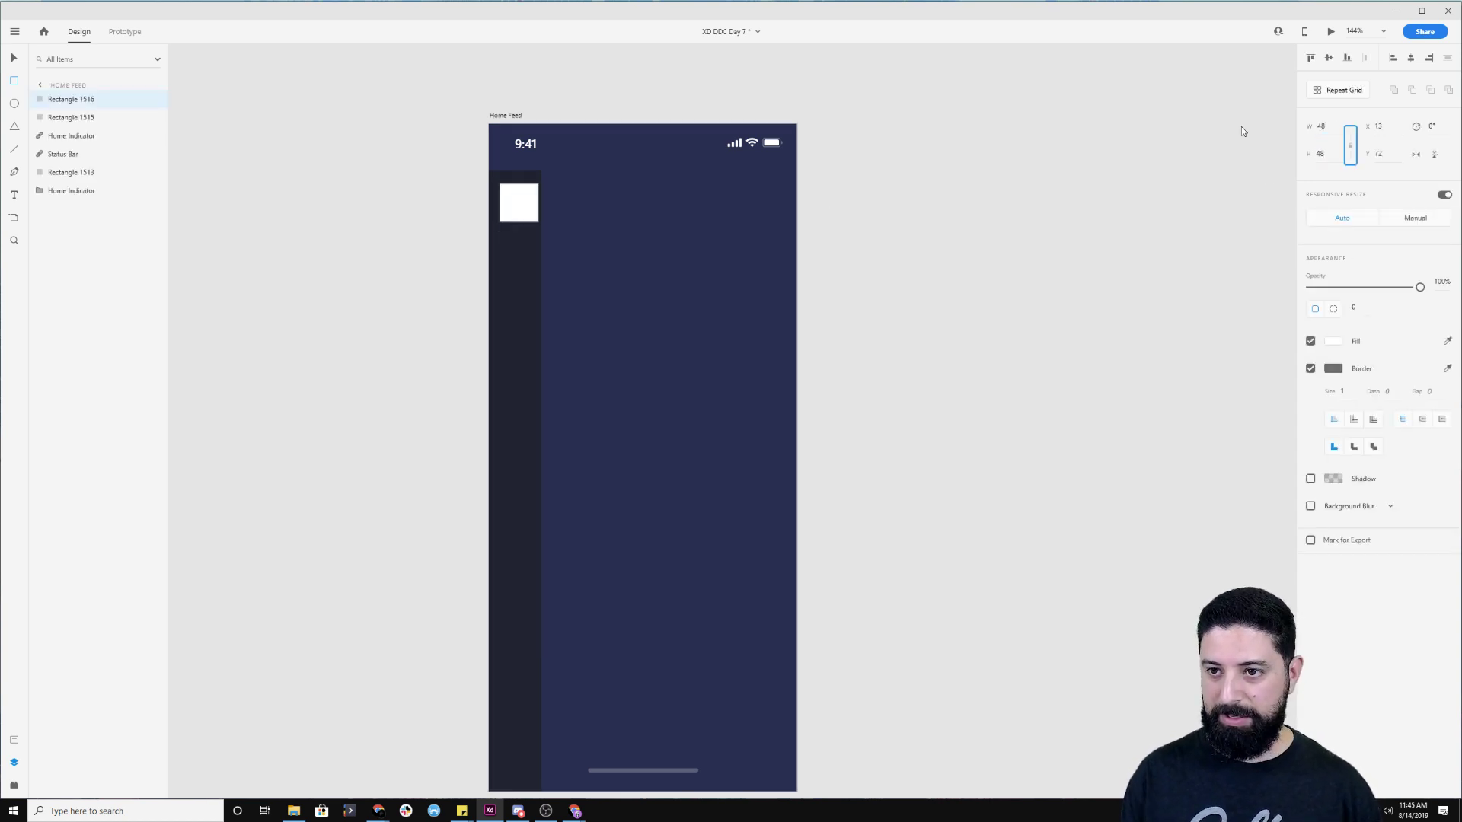
pyautogui.click(17, 57)
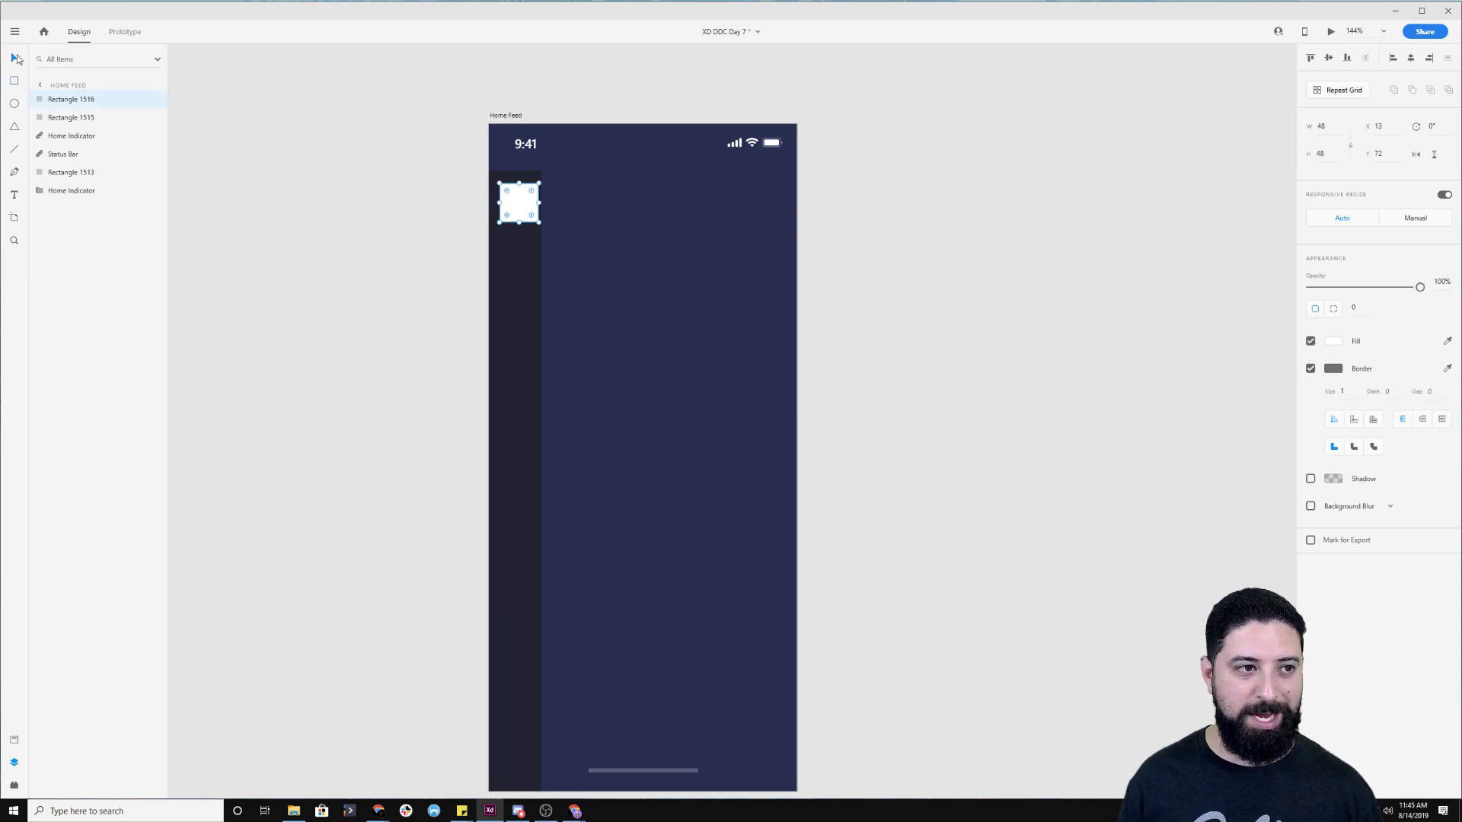
pyautogui.moveTo(520, 202); pyautogui.dragTo(515, 197)
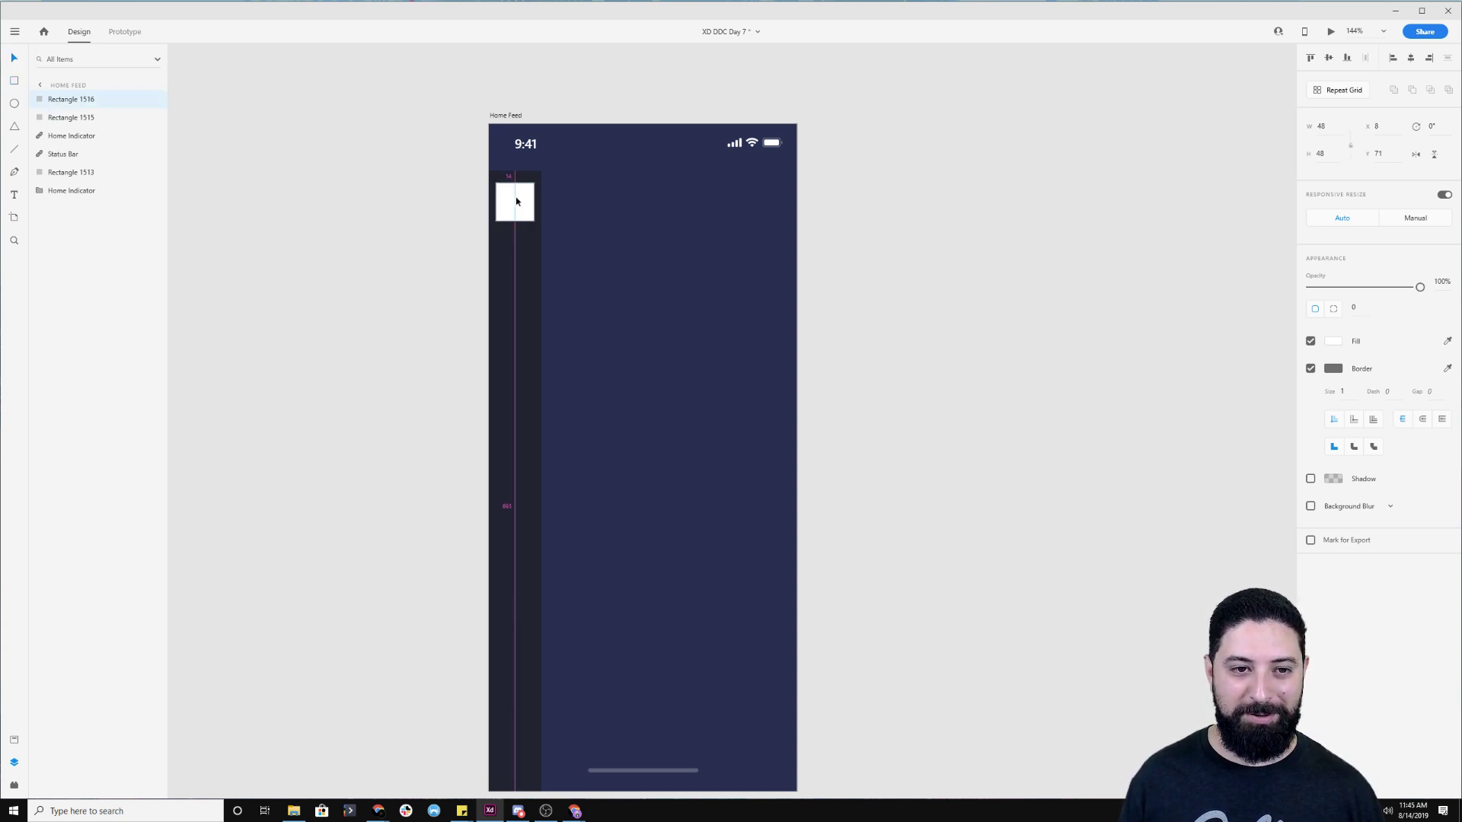
# Remove the square's border and set its corner radius to 8
pyautogui.click(1311, 369)
pyautogui.click(1357, 309)
pyautogui.write('8')
pyautogui.press('Return')
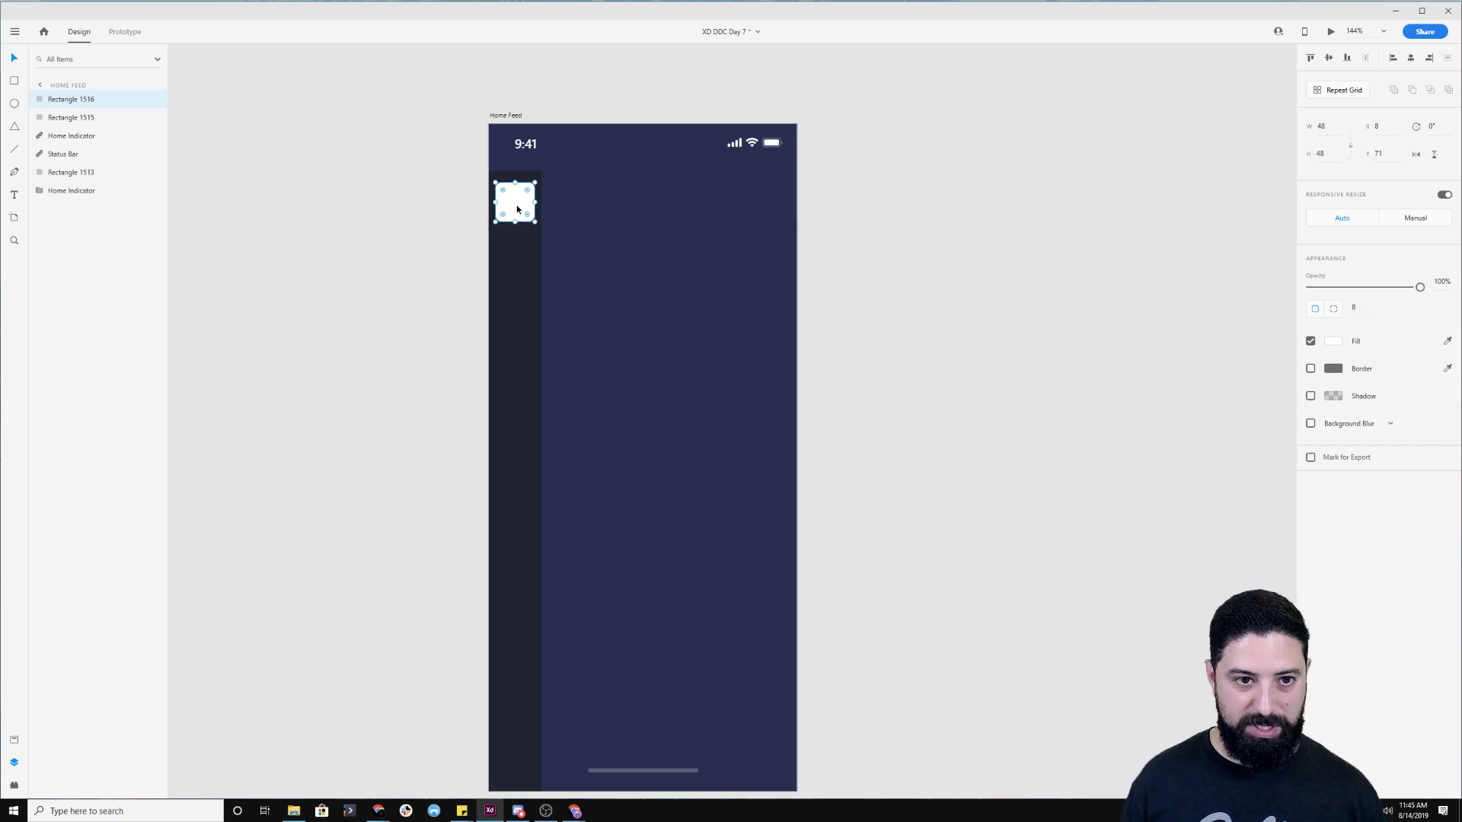
# Place five copies of the rounded square down the sidebar: one above a group of three, and one at the bottom
pyautogui.moveTo(517, 207); pyautogui.dragTo(522, 742)
pyautogui.click(518, 501)
pyautogui.keyDown('shift'); pyautogui.click(518, 438); pyautogui.keyUp('shift')
pyautogui.keyDown('shift'); pyautogui.click(522, 370); pyautogui.keyUp('shift')
pyautogui.moveTo(522, 370)
pyautogui.mouseDown()
pyautogui.moveTo(523, 400)
pyautogui.moveTo(506, 352)
pyautogui.moveTo(534, 354)
pyautogui.mouseUp()
pyautogui.click(421, 355)
# Add a borderless divider 48 wide and 1 high at about 23% opacity between the sidebar's second and third tiles
pyautogui.press('r')
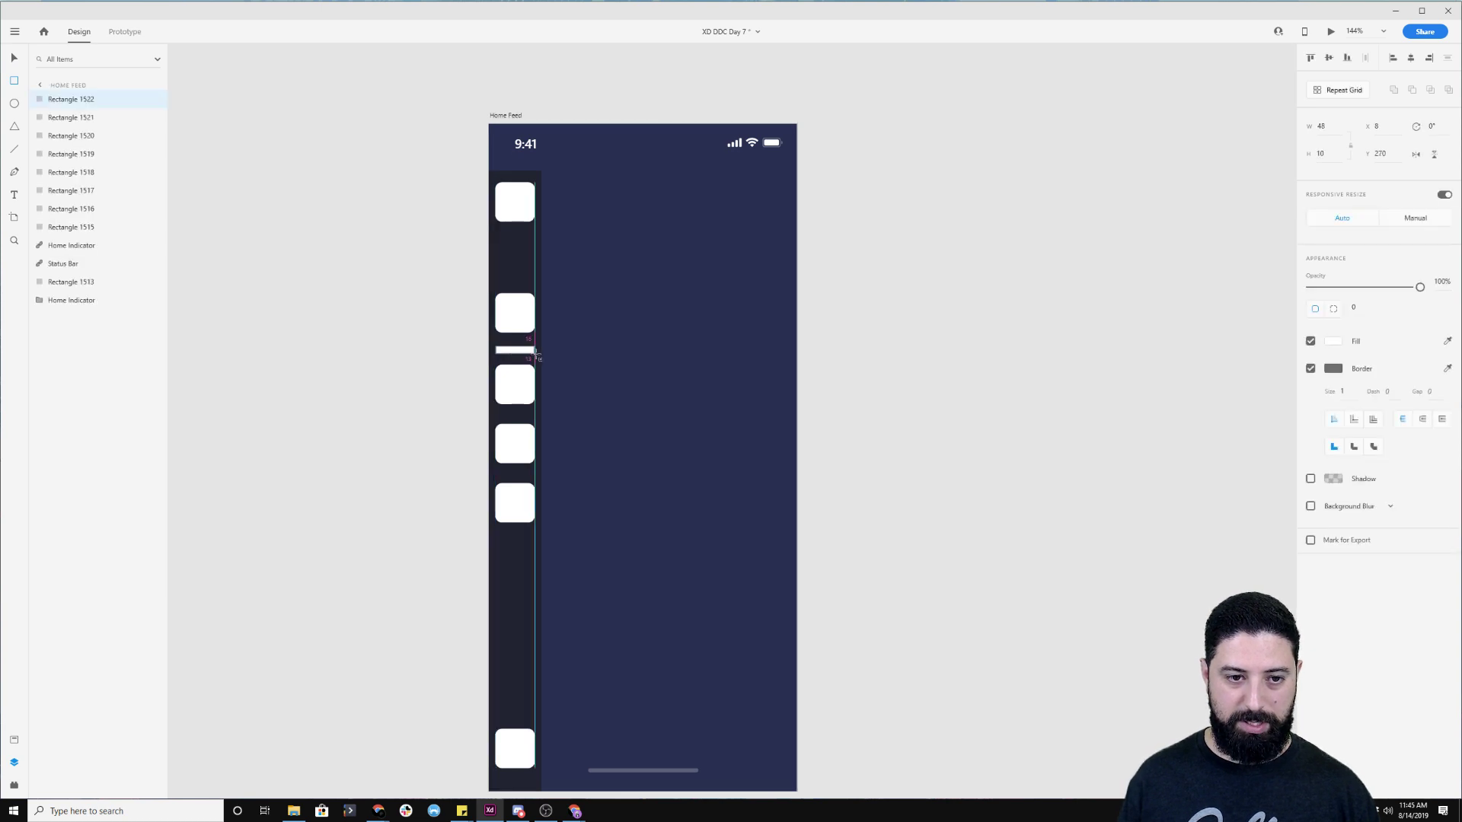
pyautogui.click(1311, 369)
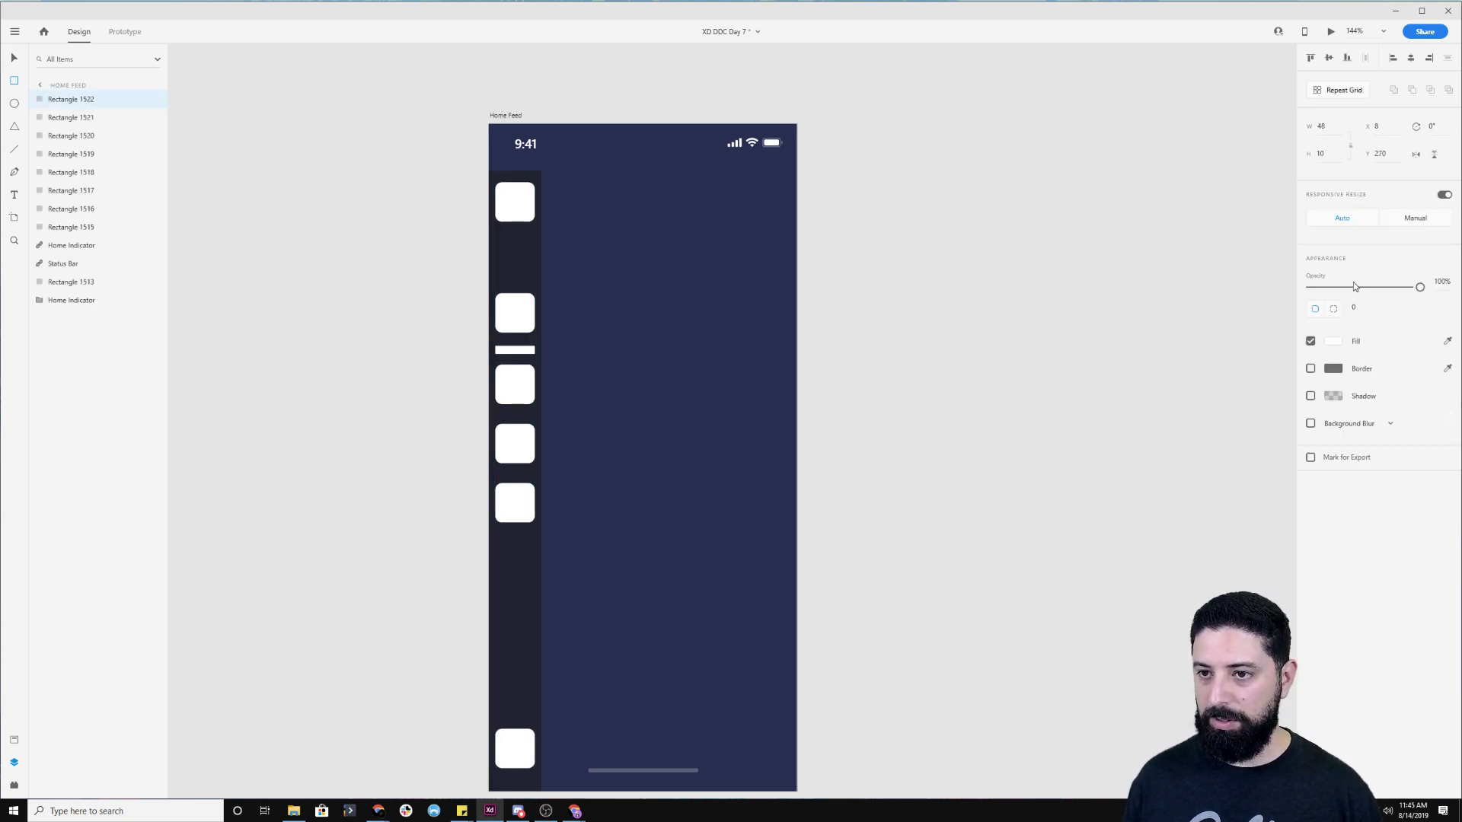
pyautogui.doubleClick(1325, 153)
pyautogui.write('1')
pyautogui.moveTo(1421, 287); pyautogui.dragTo(1335, 288)
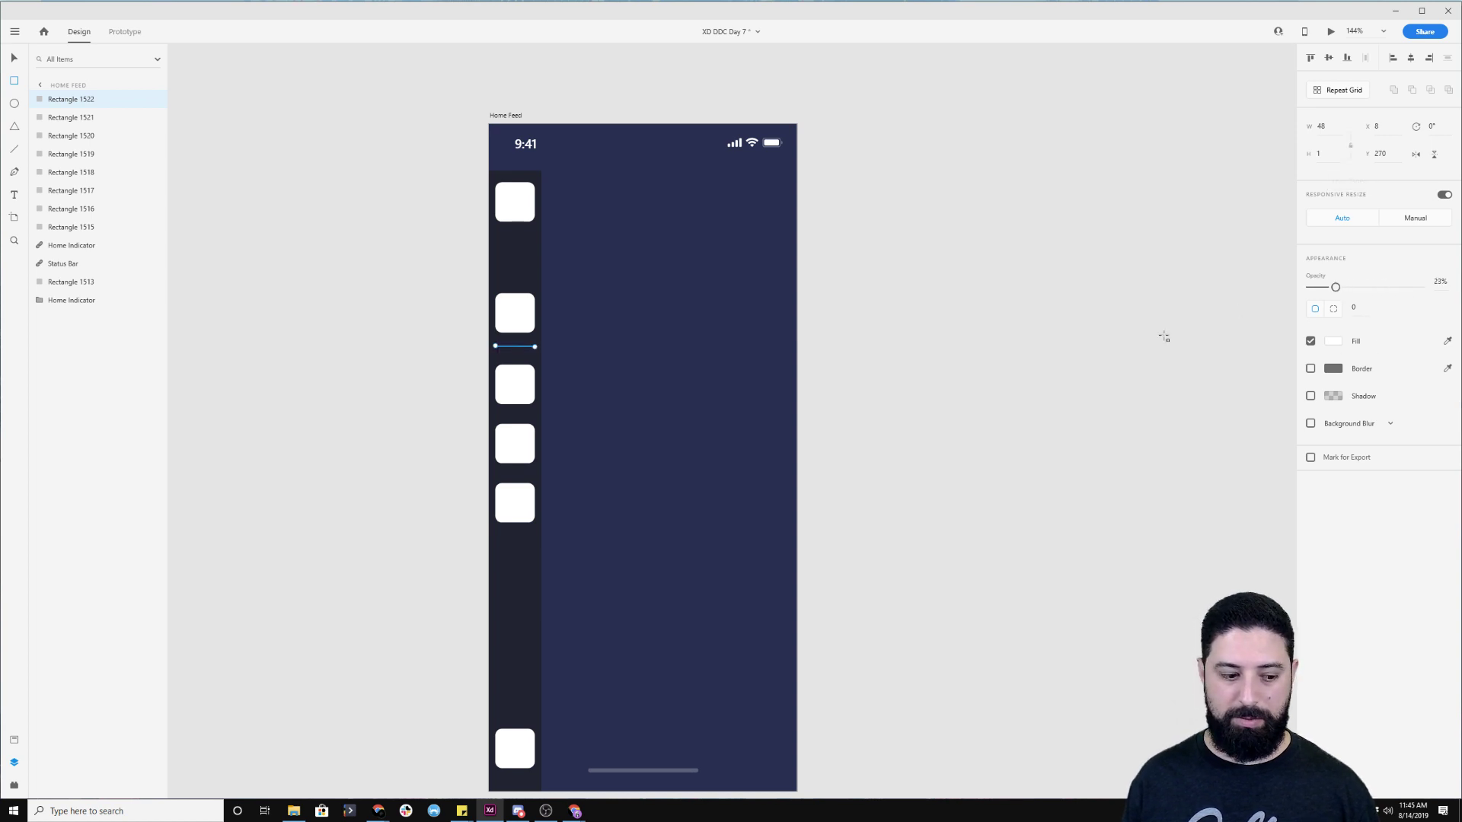
pyautogui.click(852, 391)
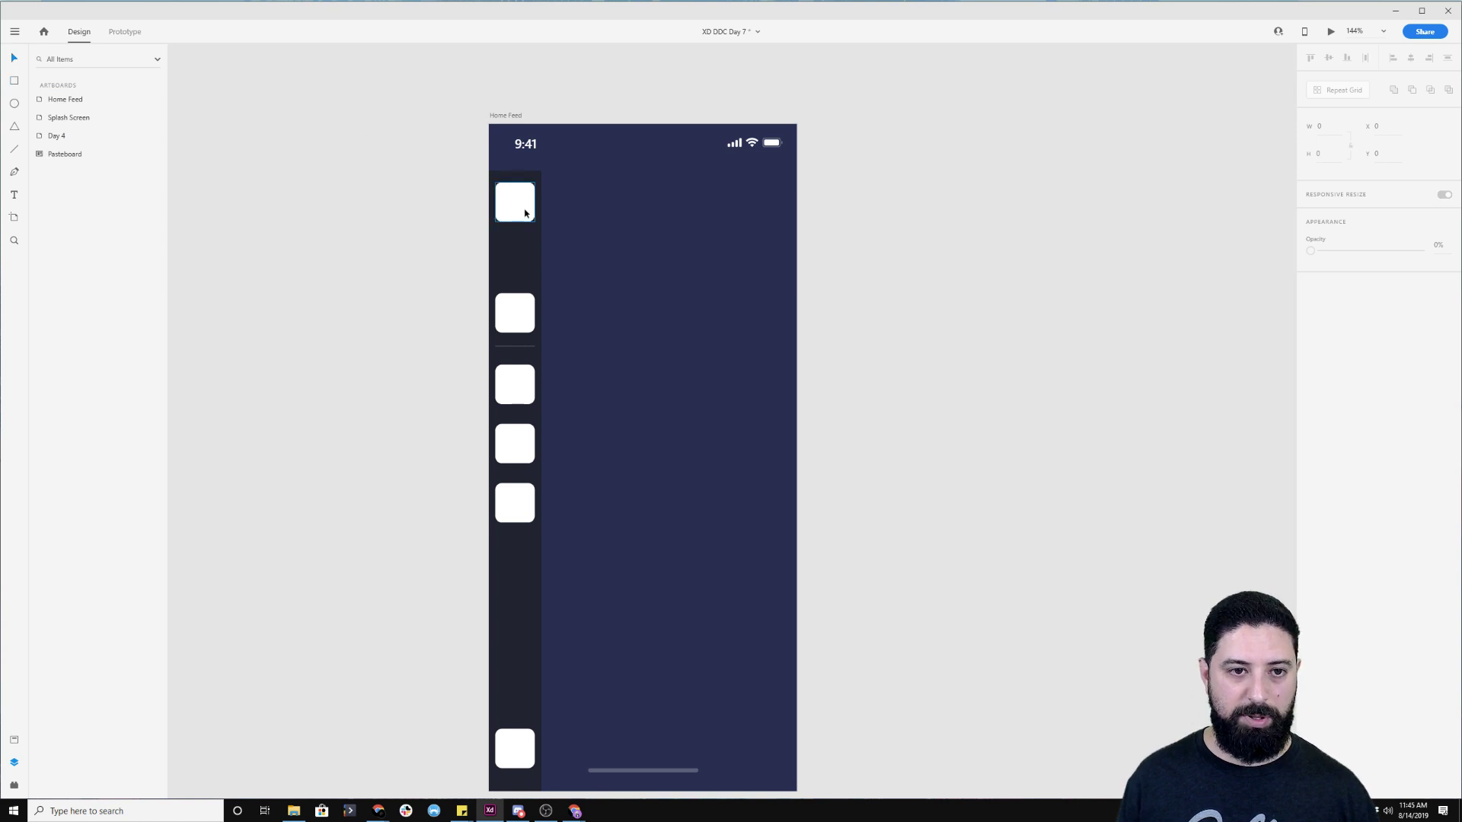
# Switch to the Nucleo icon app, move its window clear of the sidebar, and show only the Nucleo set
pyautogui.click(525, 213)
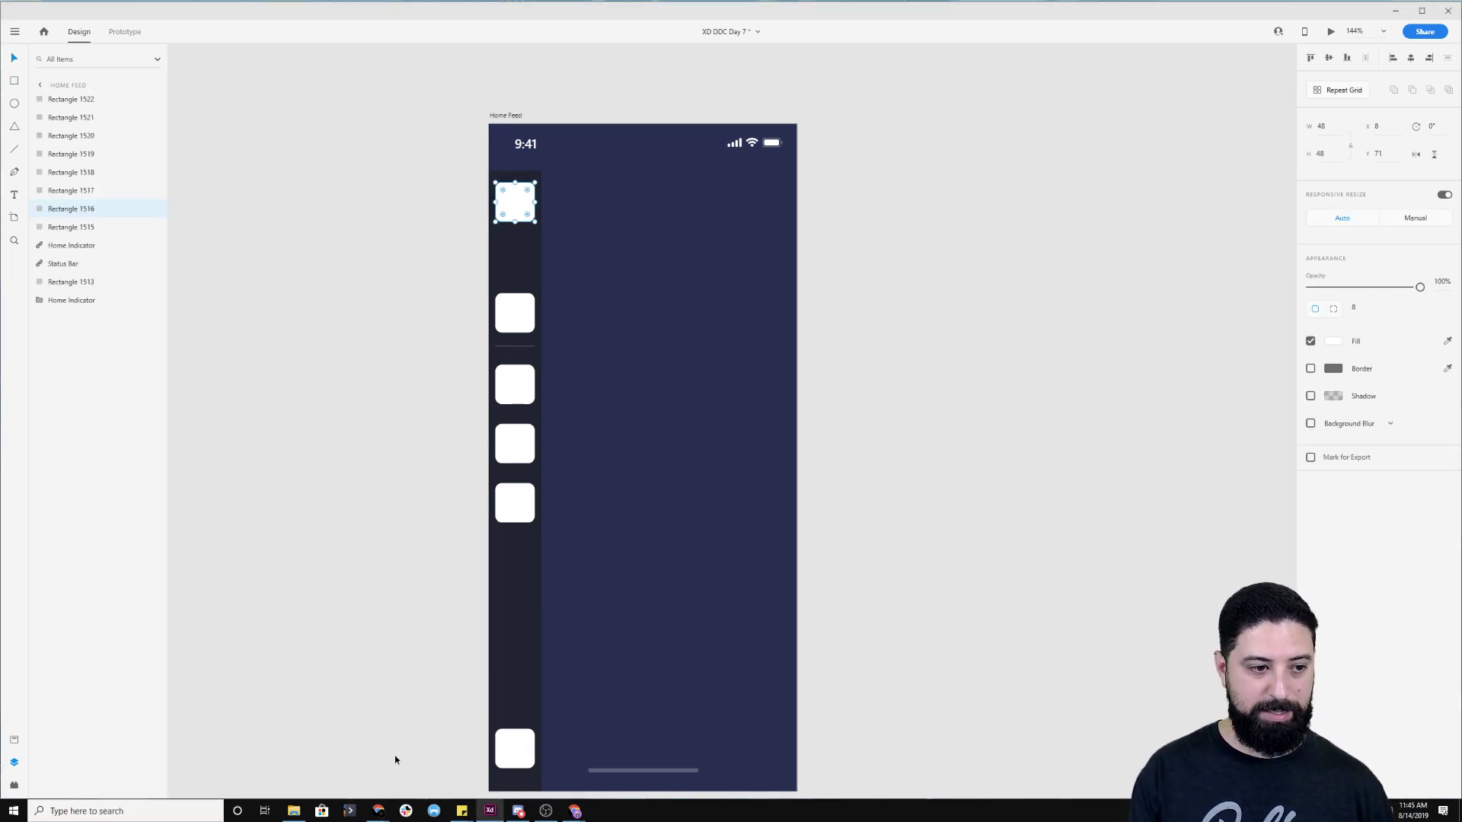
pyautogui.press('super')
pyautogui.write('nuc')
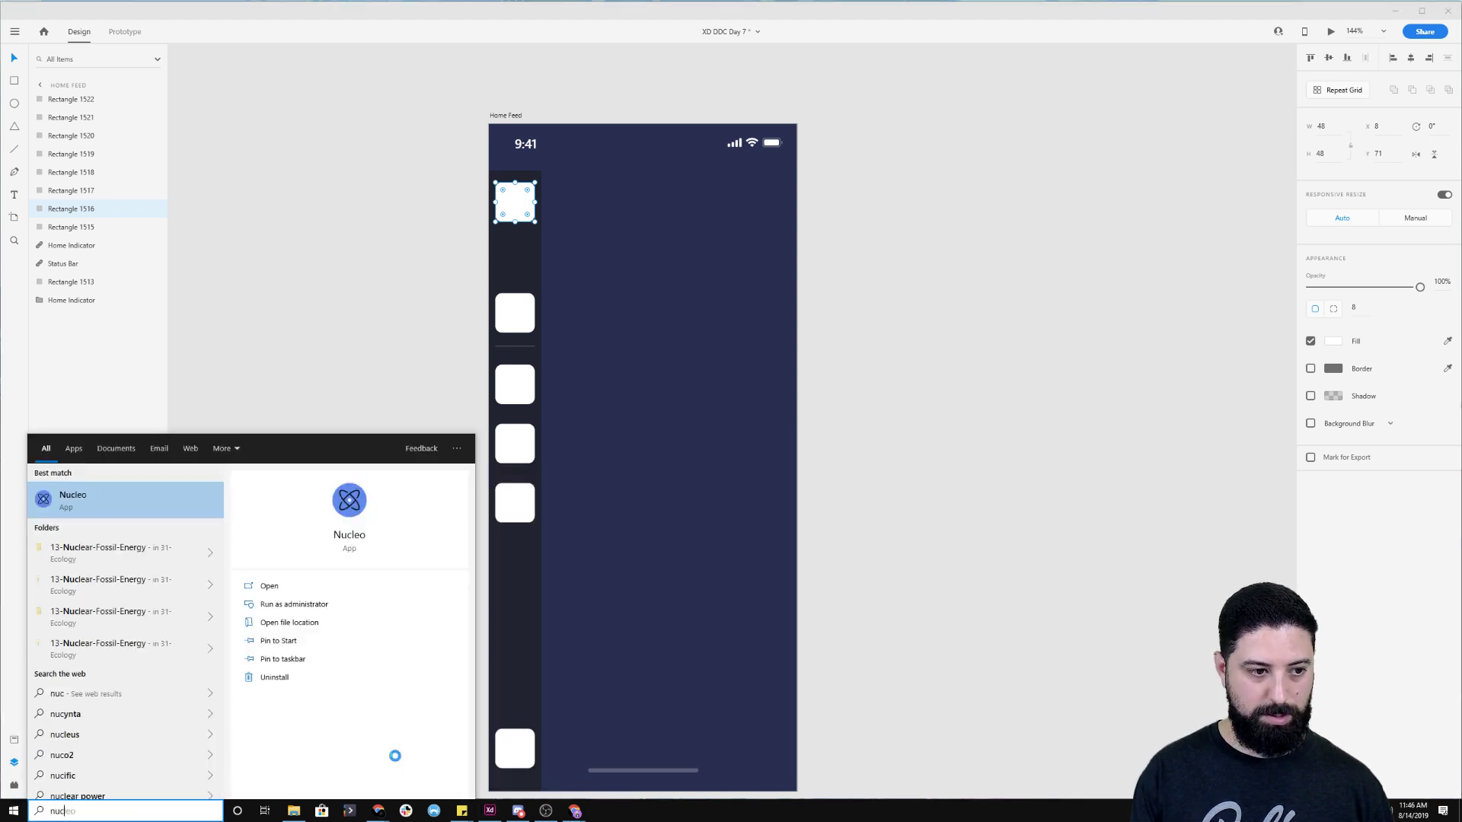
pyautogui.press('Return')
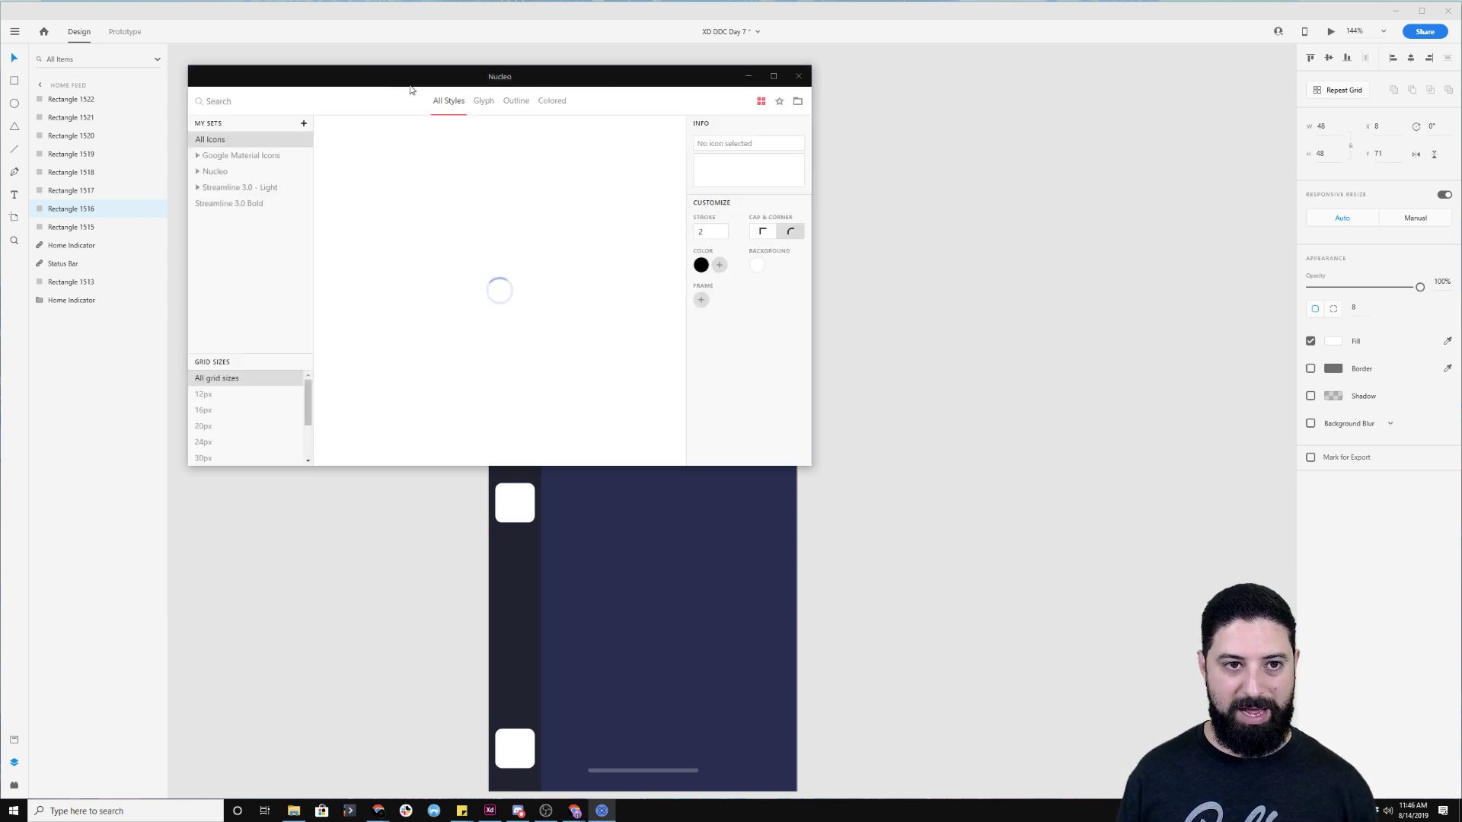
pyautogui.moveTo(349, 80); pyautogui.dragTo(893, 94)
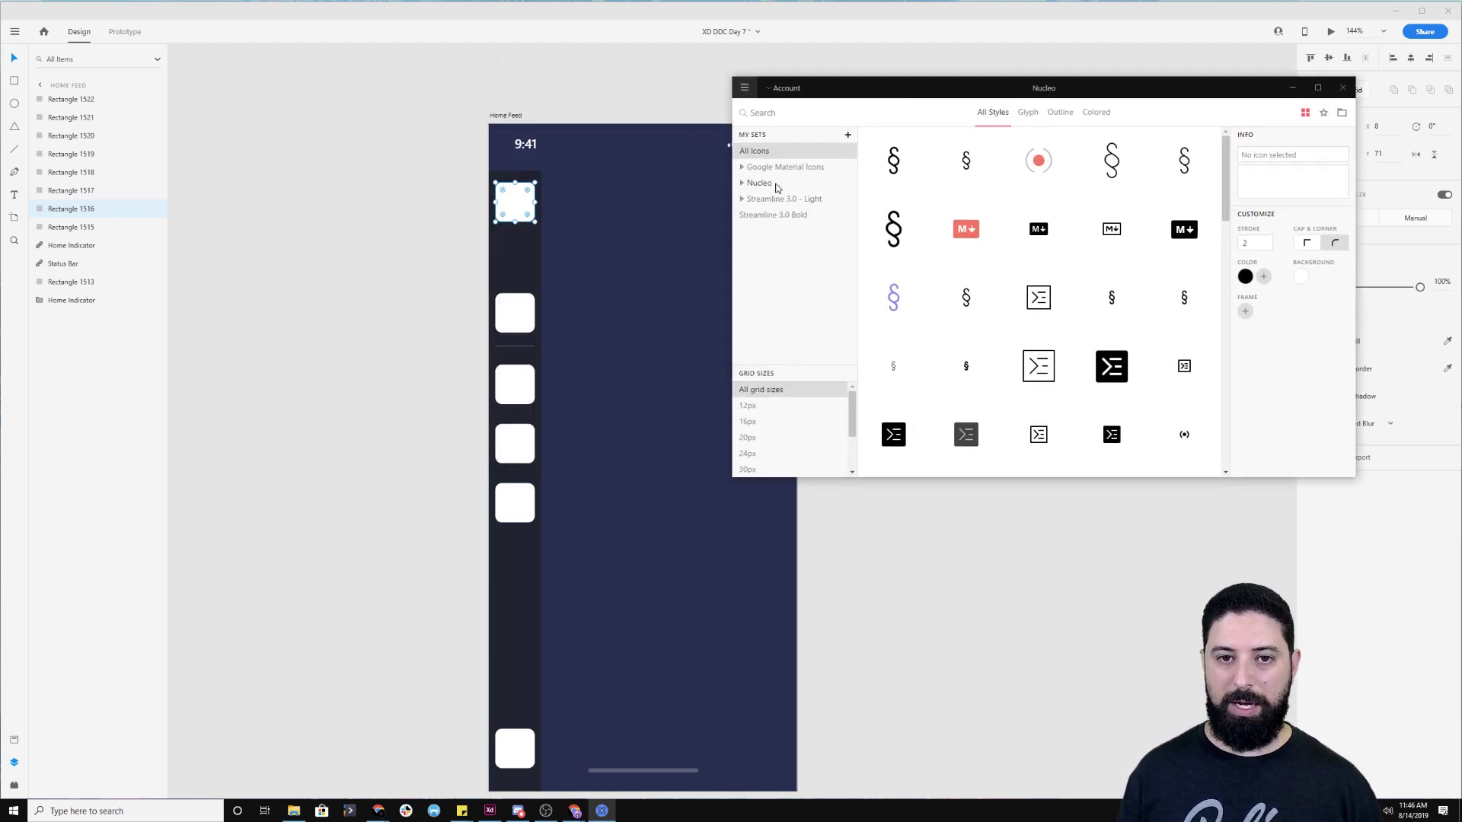
pyautogui.click(778, 187)
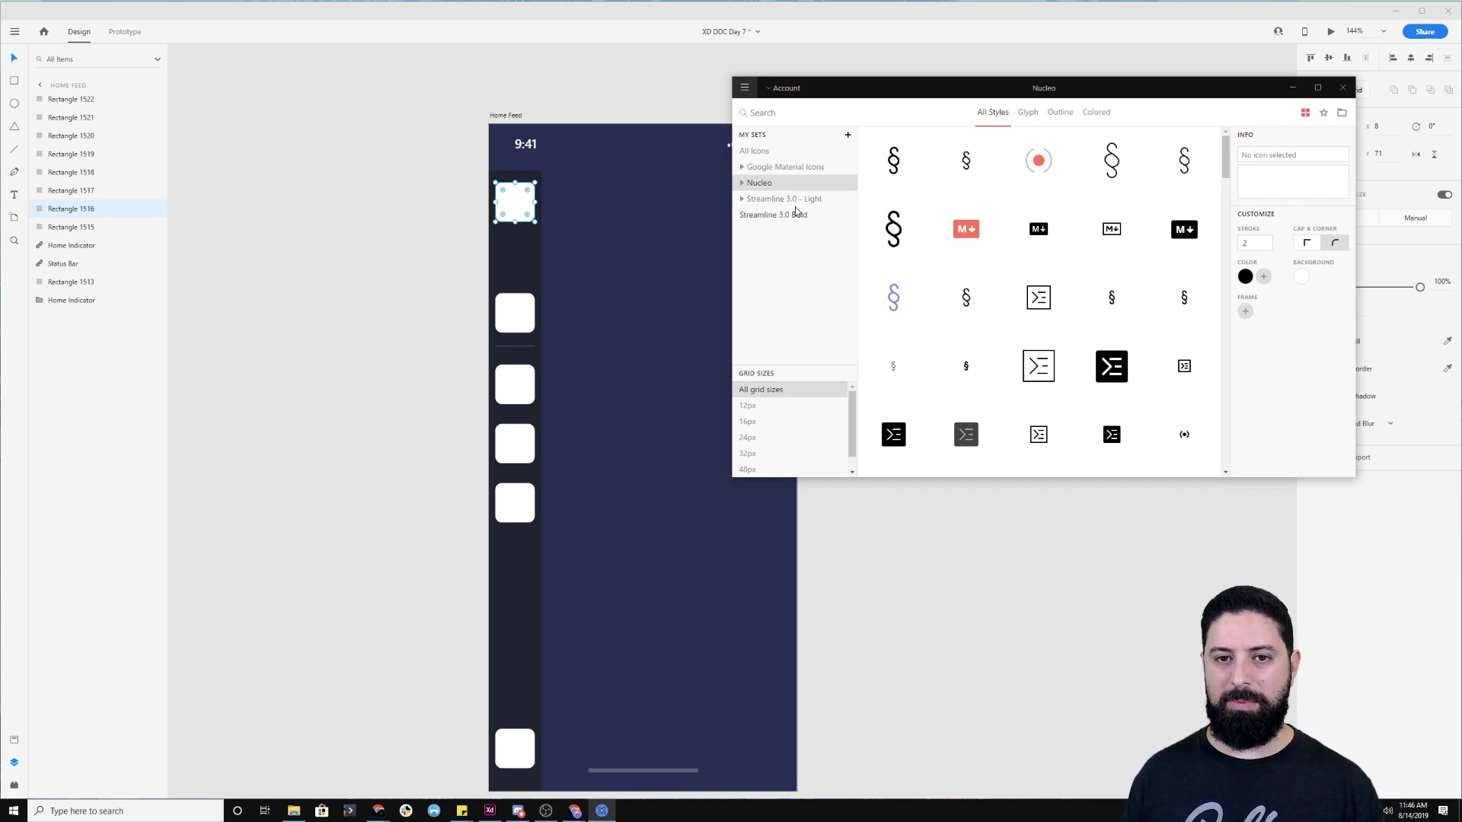
# Search Nucleo for "setting", limit results to 24px glyphs, and place the gear icon on the pasteboard left of the Home Feed artboard
pyautogui.write('setting')
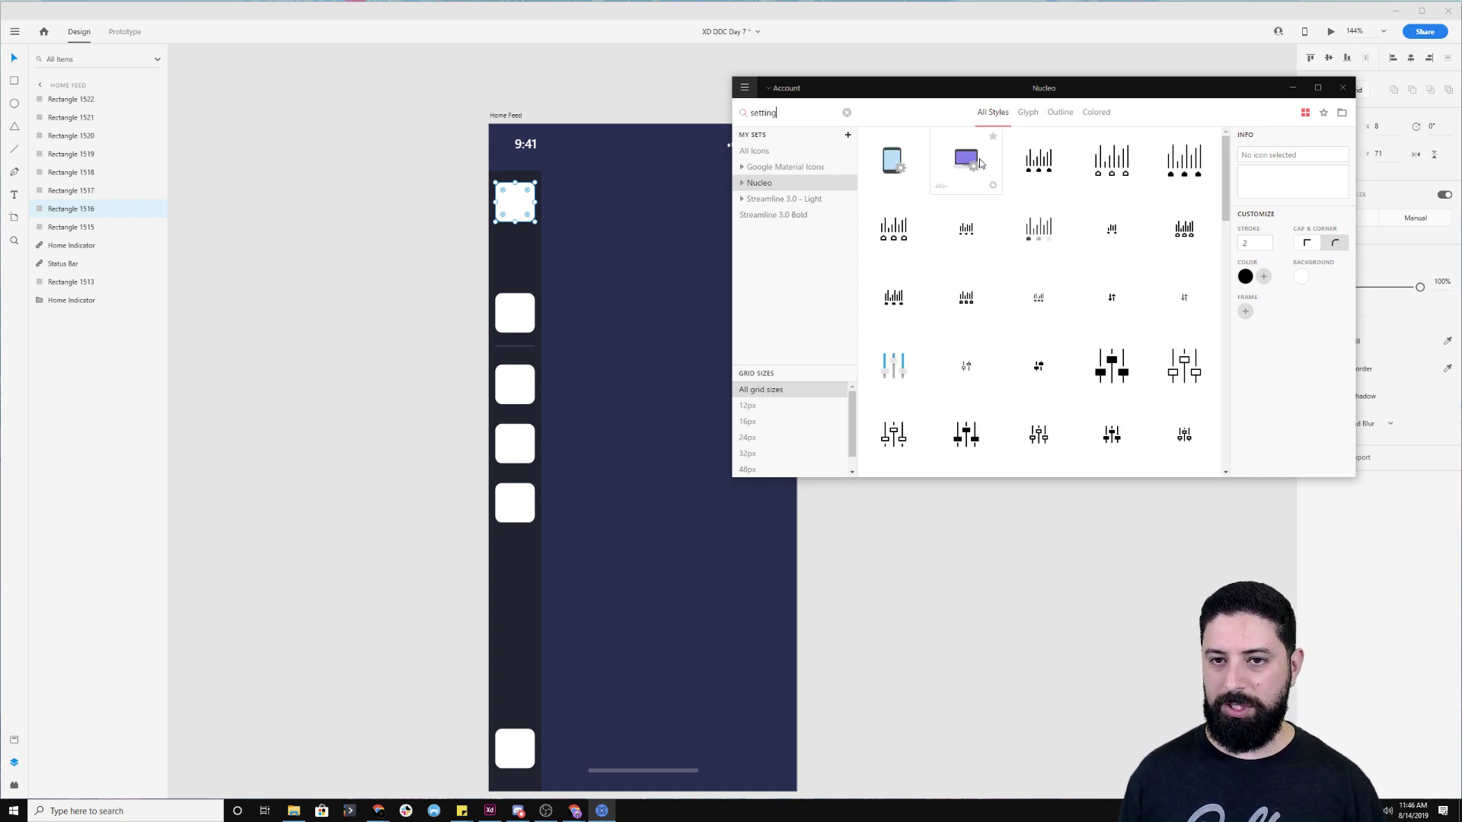
pyautogui.click(788, 437)
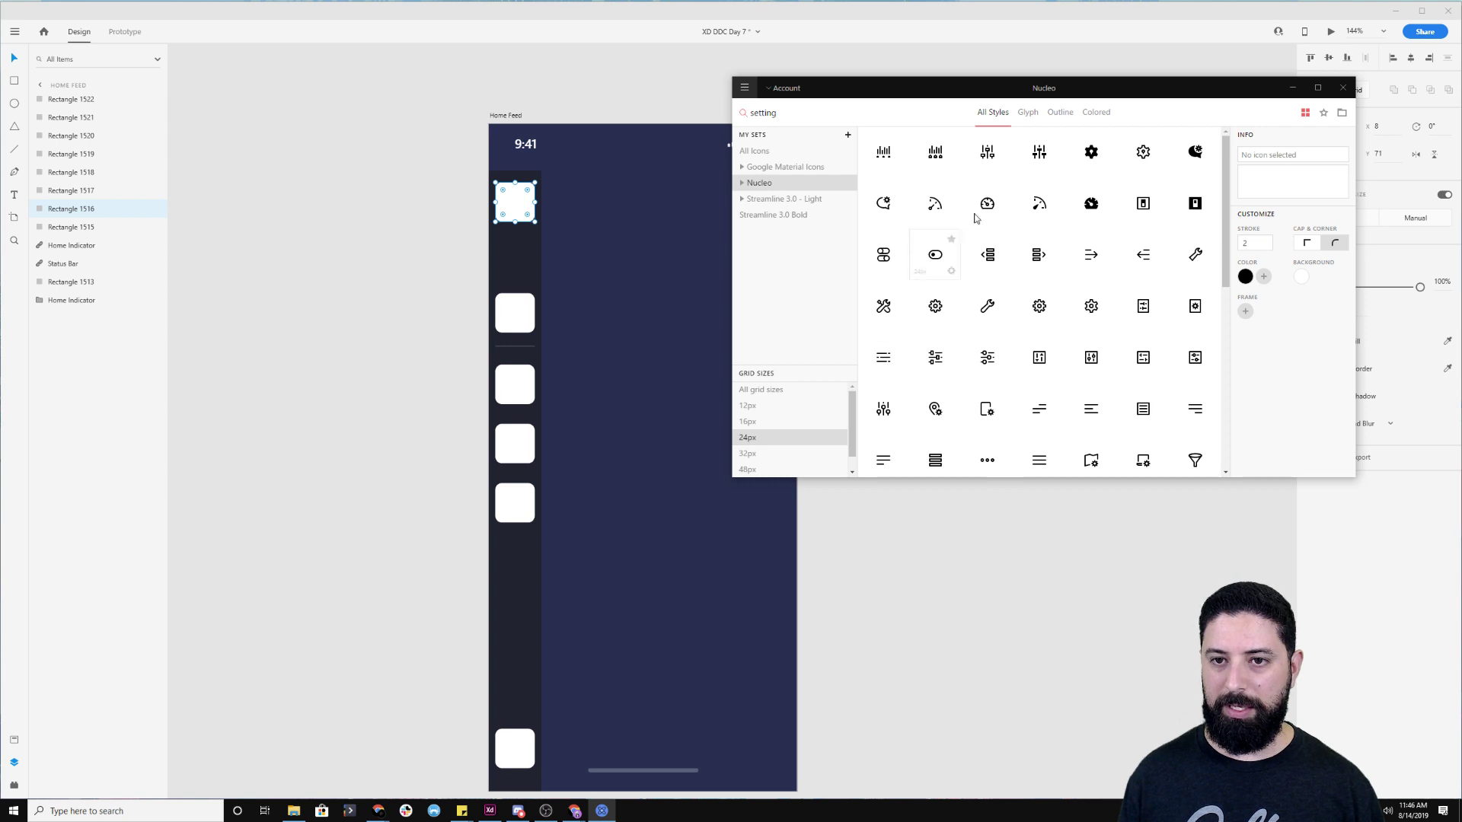
pyautogui.click(1028, 112)
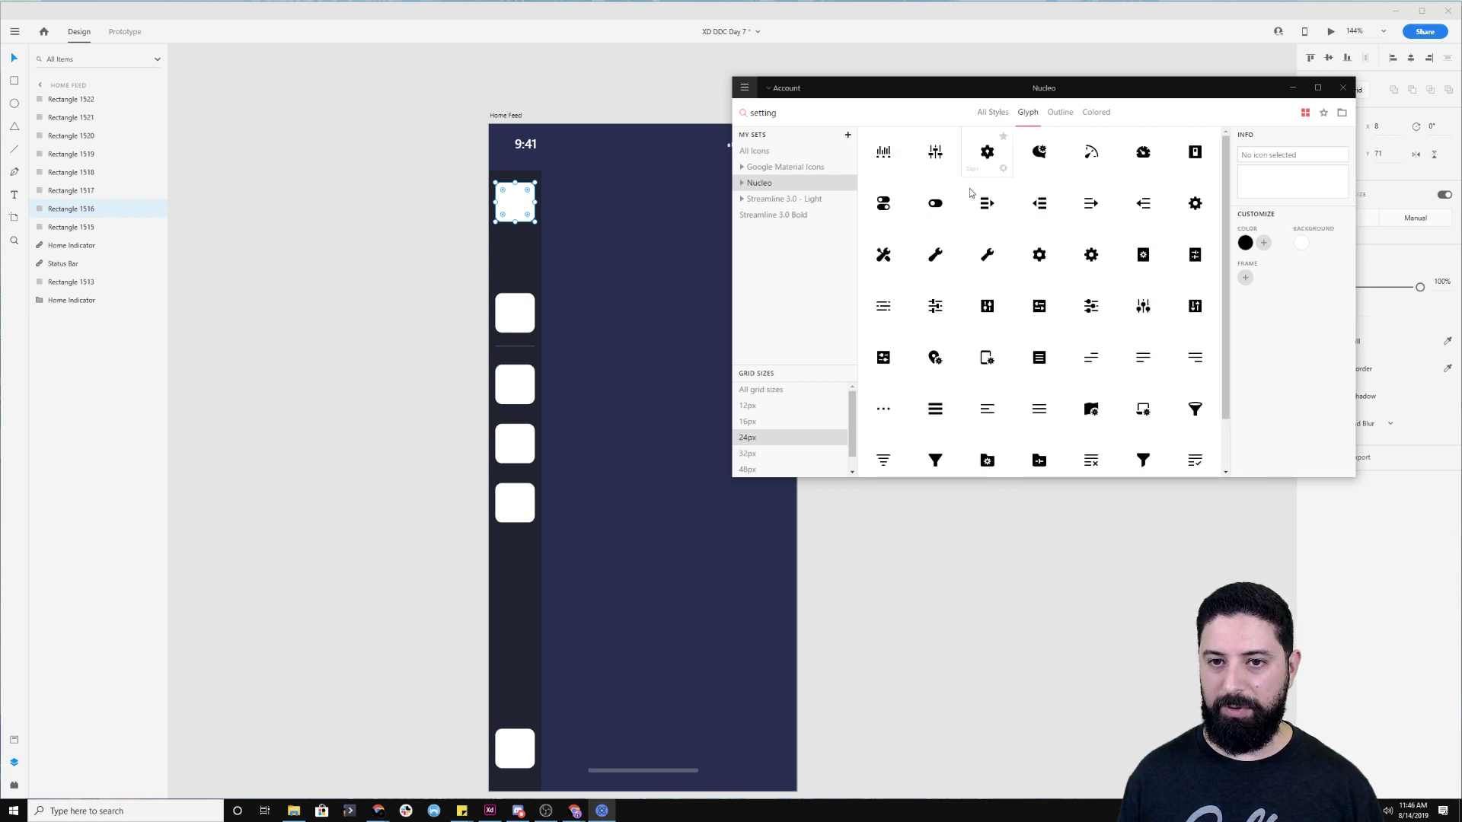
pyautogui.moveTo(1195, 204); pyautogui.dragTo(421, 215)
pyautogui.click(443, 145)
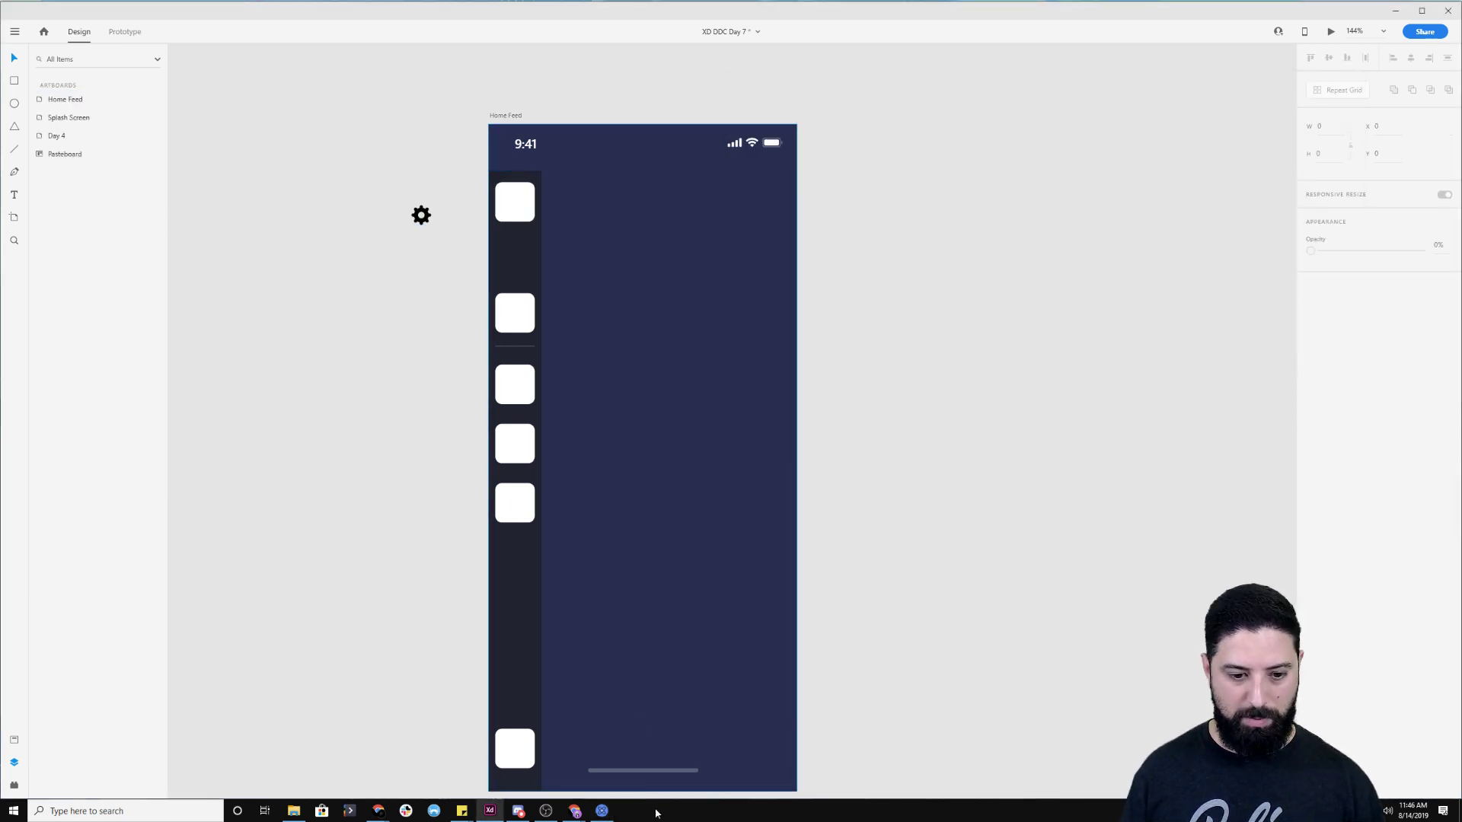
# Switch to Nucleo, search "head" and "video", and place the headphones-3 and media-player icons on the pasteboard beside the Home Feed artboard
pyautogui.click(601, 810)
pyautogui.doubleClick(784, 113)
pyautogui.write('head')
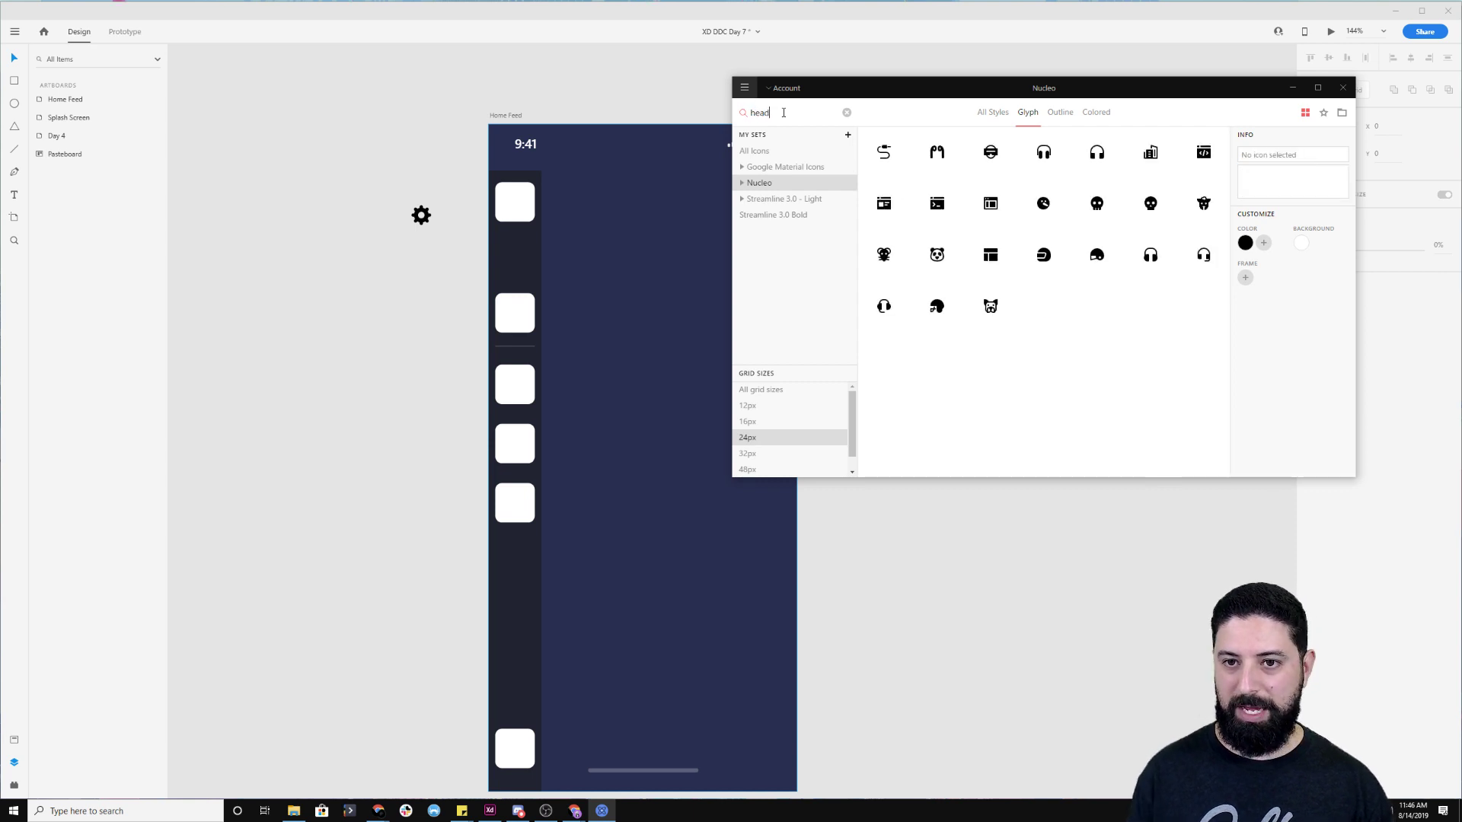
pyautogui.moveTo(1096, 152); pyautogui.dragTo(434, 291)
pyautogui.doubleClick(782, 113)
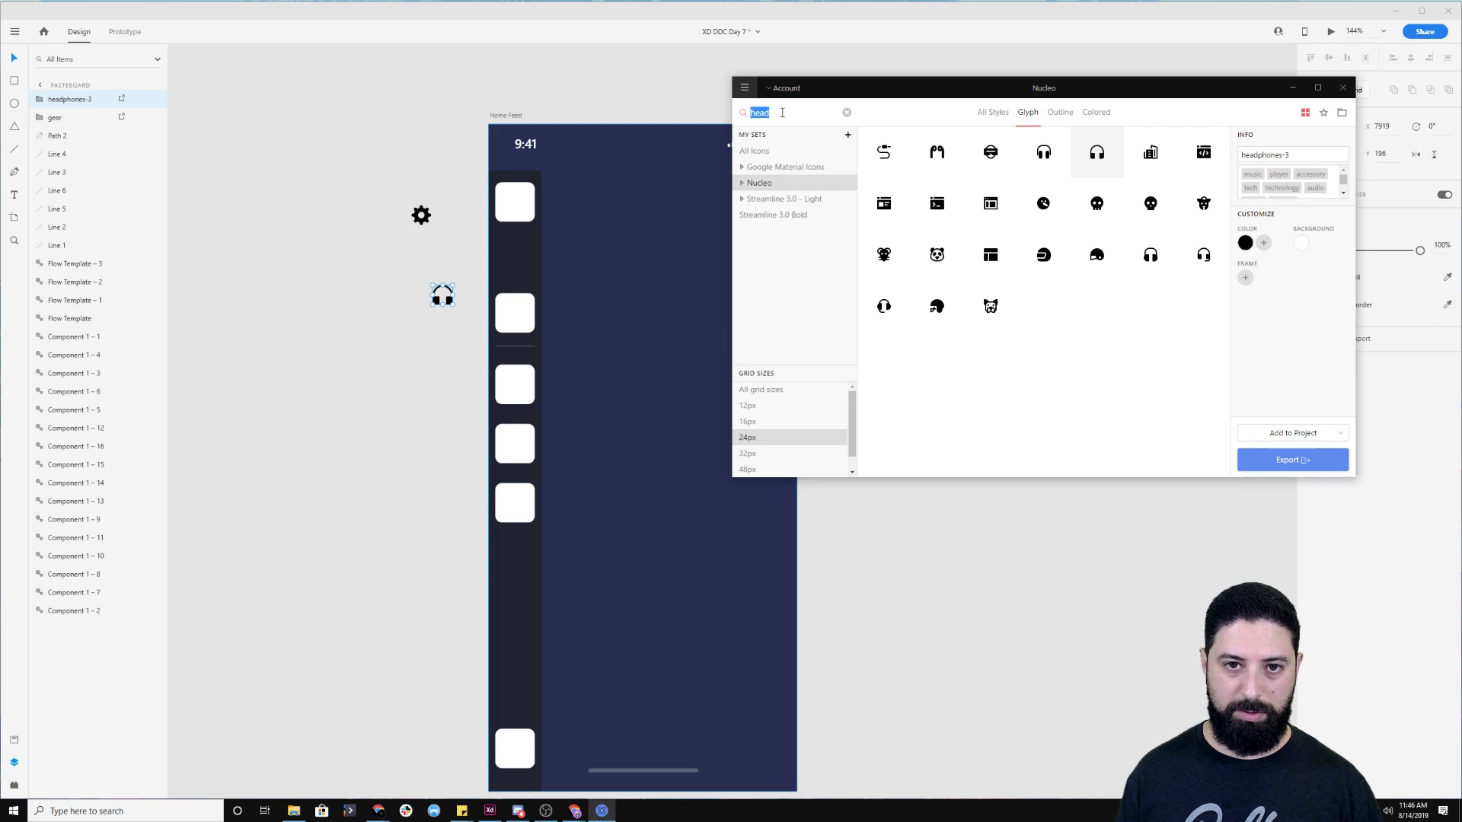
pyautogui.write('video')
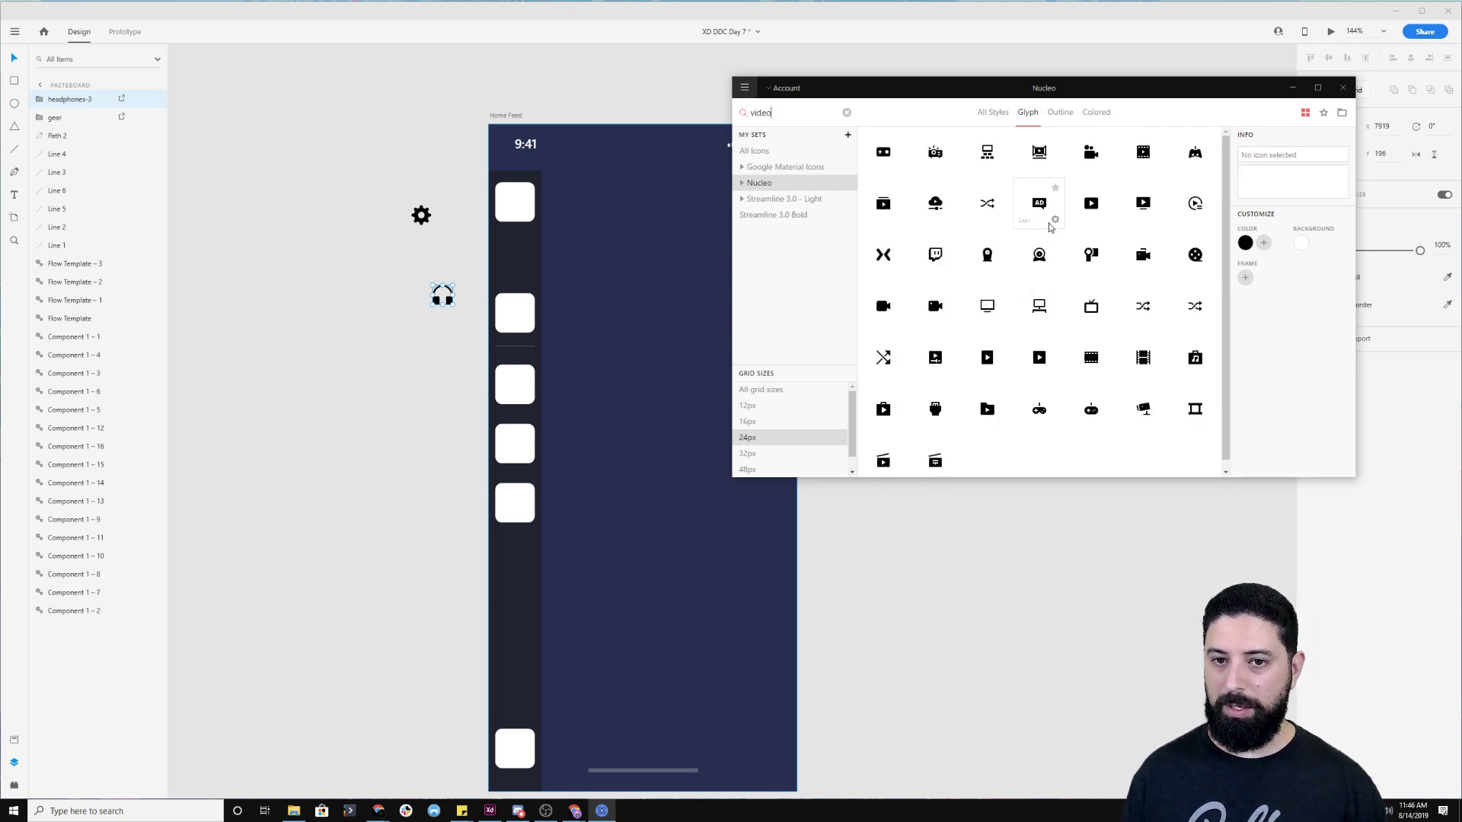
pyautogui.moveTo(1138, 210); pyautogui.dragTo(436, 364)
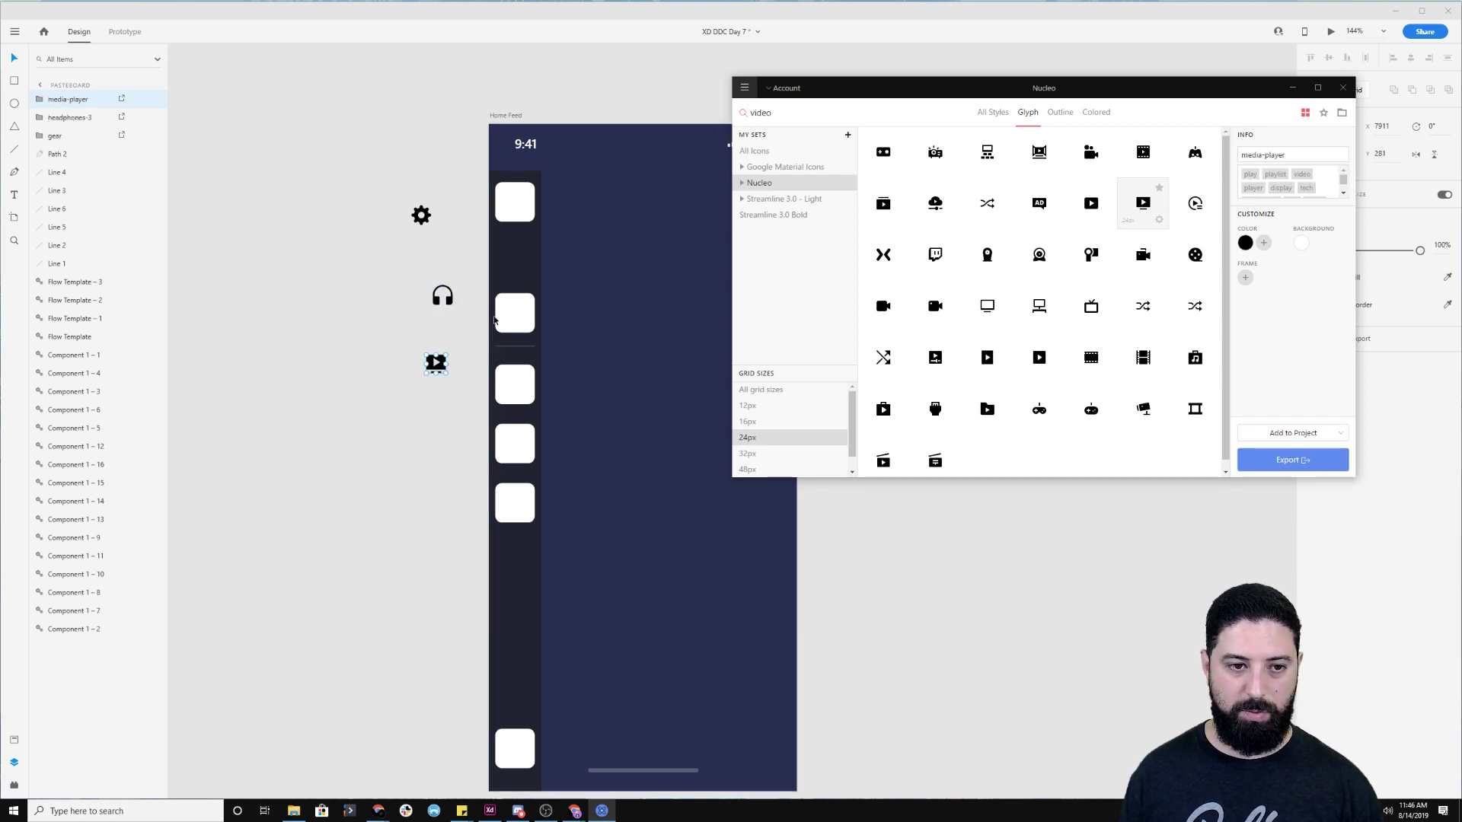
# Search Nucleo for "blog" and "add", and place the blog and e-add plus icons on the pasteboard below the media-player icon
pyautogui.doubleClick(796, 121)
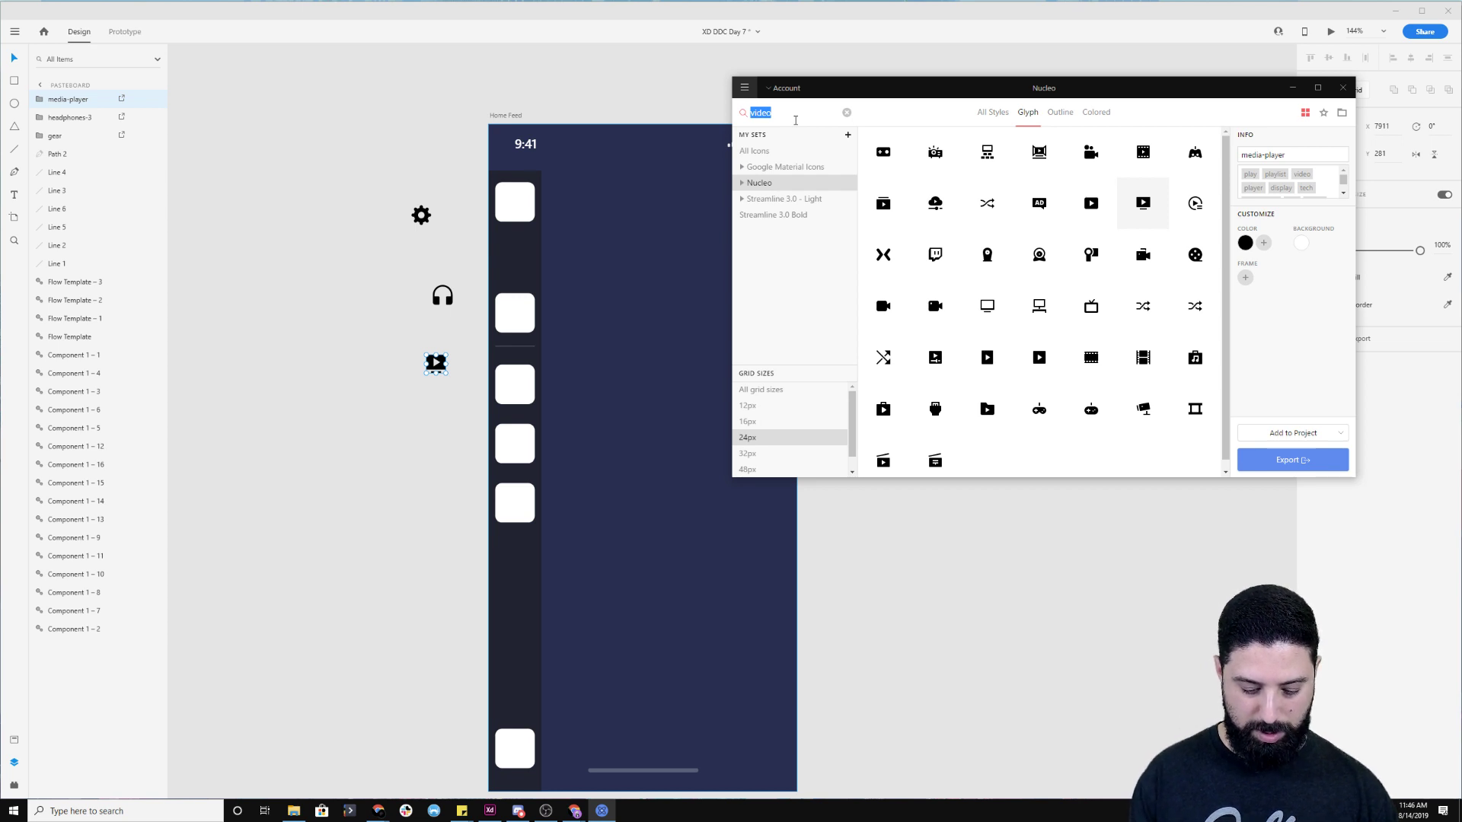
pyautogui.write('blog')
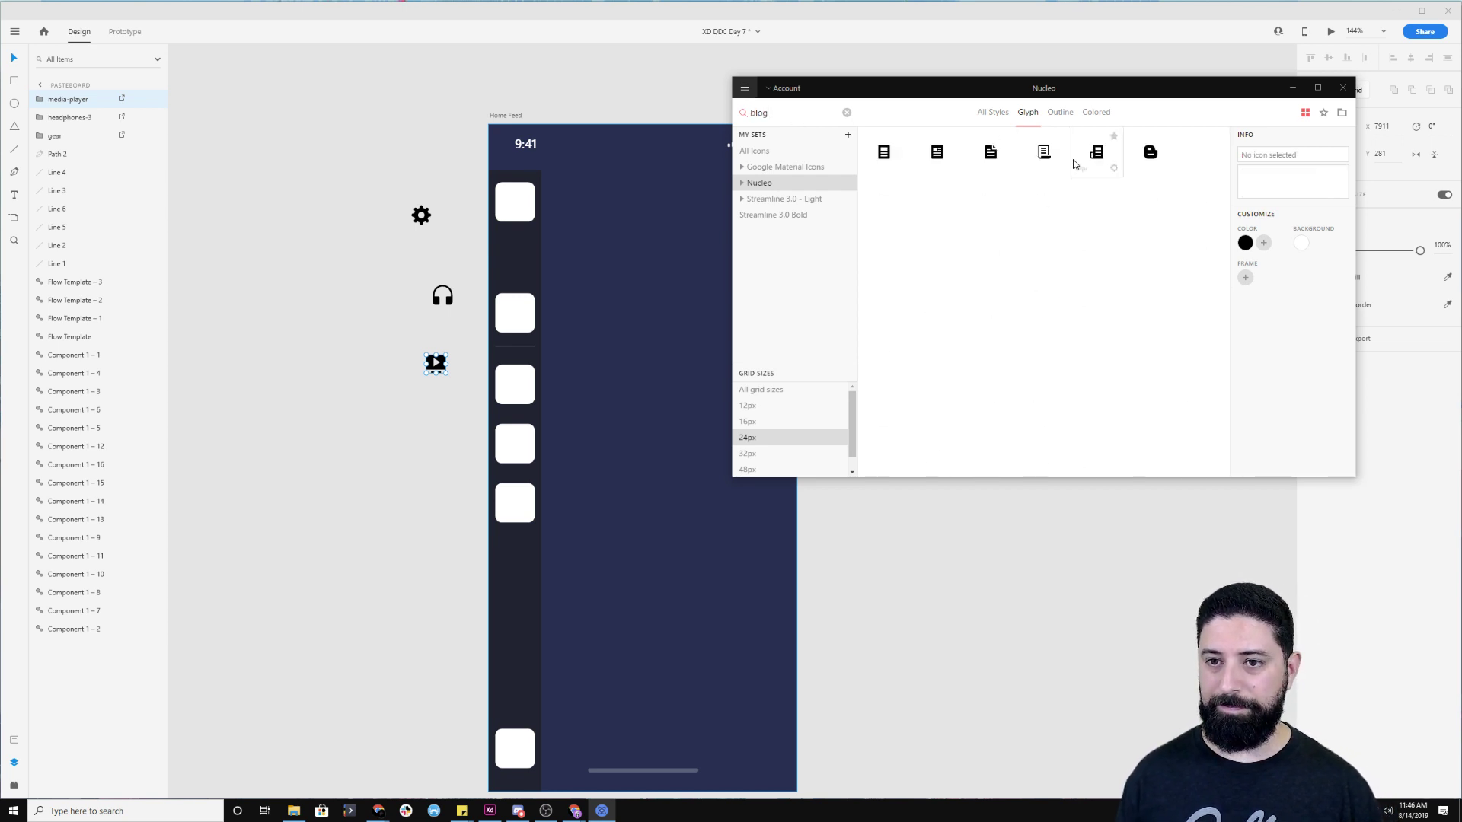
pyautogui.moveTo(892, 157); pyautogui.dragTo(446, 435)
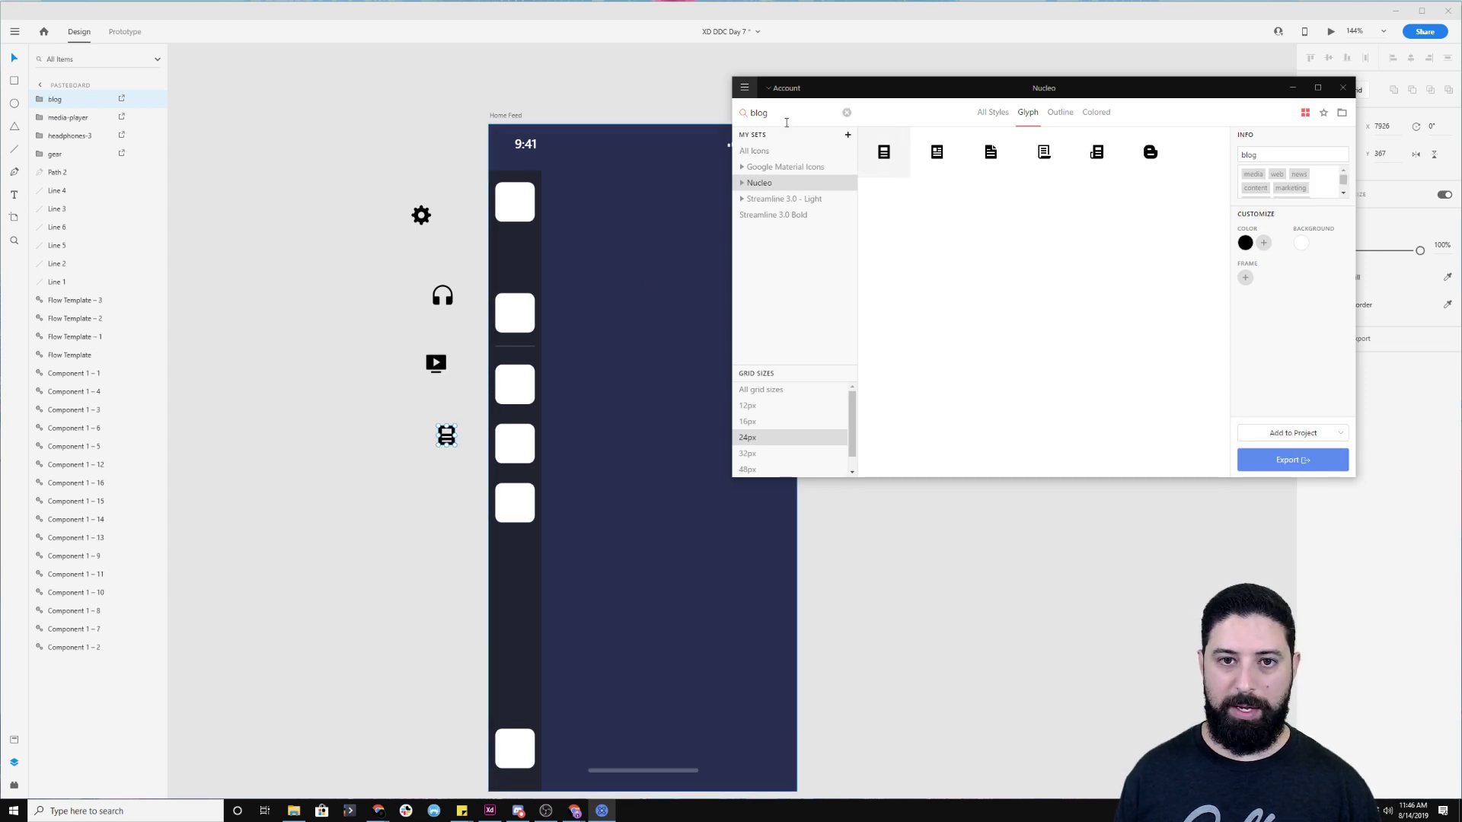
pyautogui.hotkey('ctrl', 'a')
pyautogui.write('add')
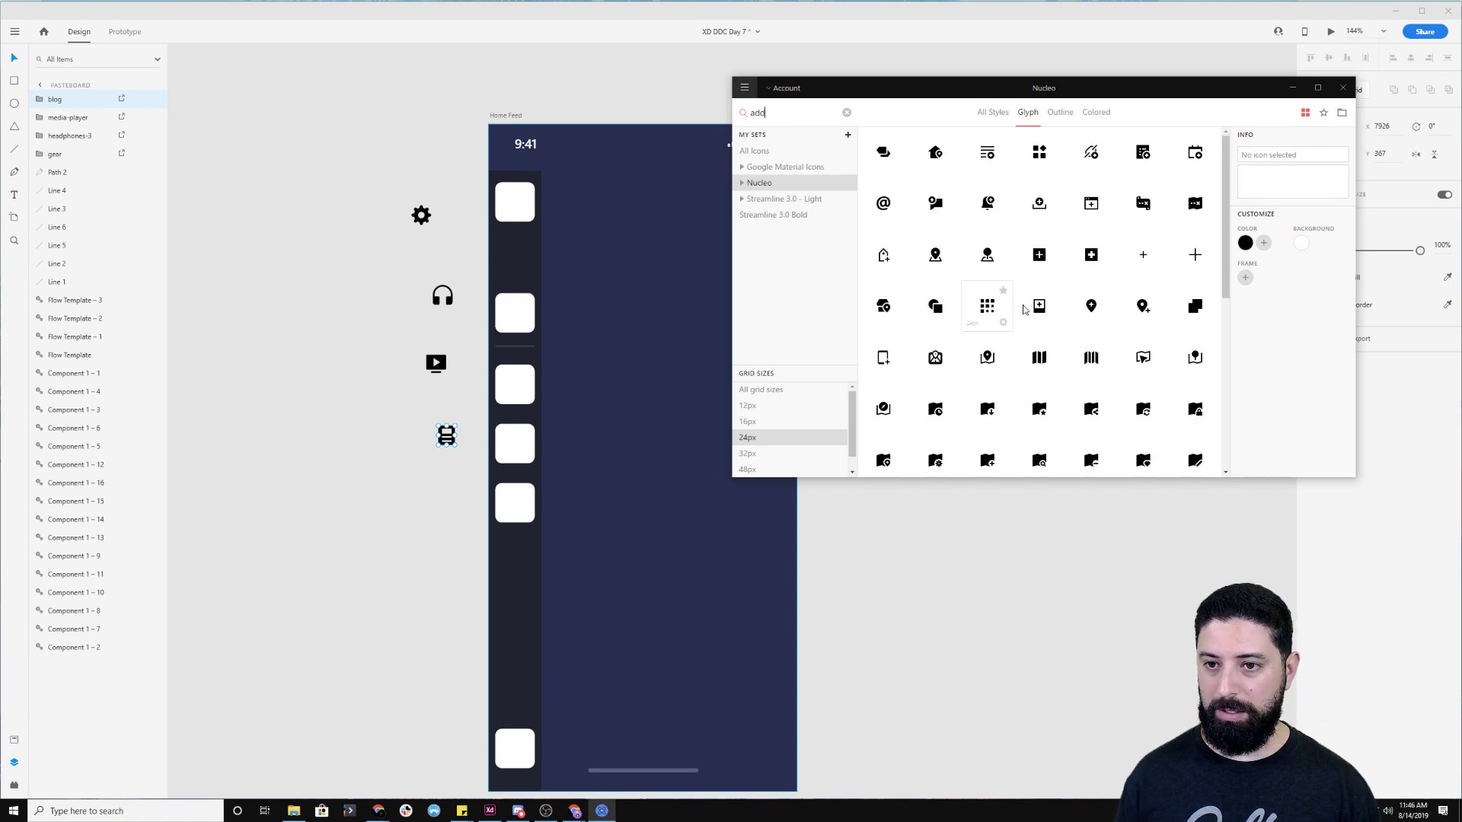
pyautogui.moveTo(1197, 263); pyautogui.dragTo(432, 497)
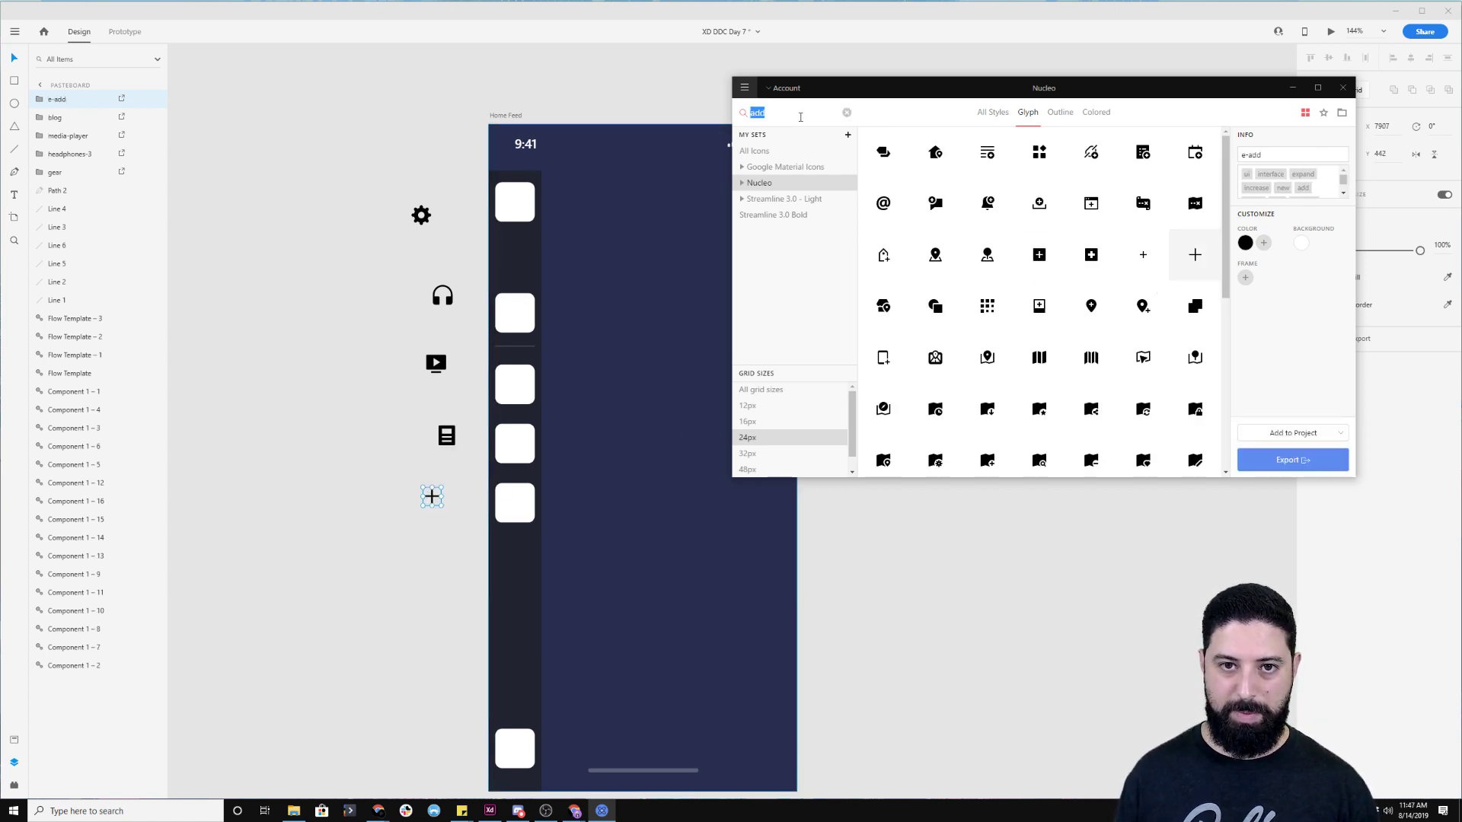
# Search Nucleo for "favorites" and "heart", and place the solid heart icon on the pasteboard beside the blog icon
pyautogui.click(800, 116)
pyautogui.write('favorites')
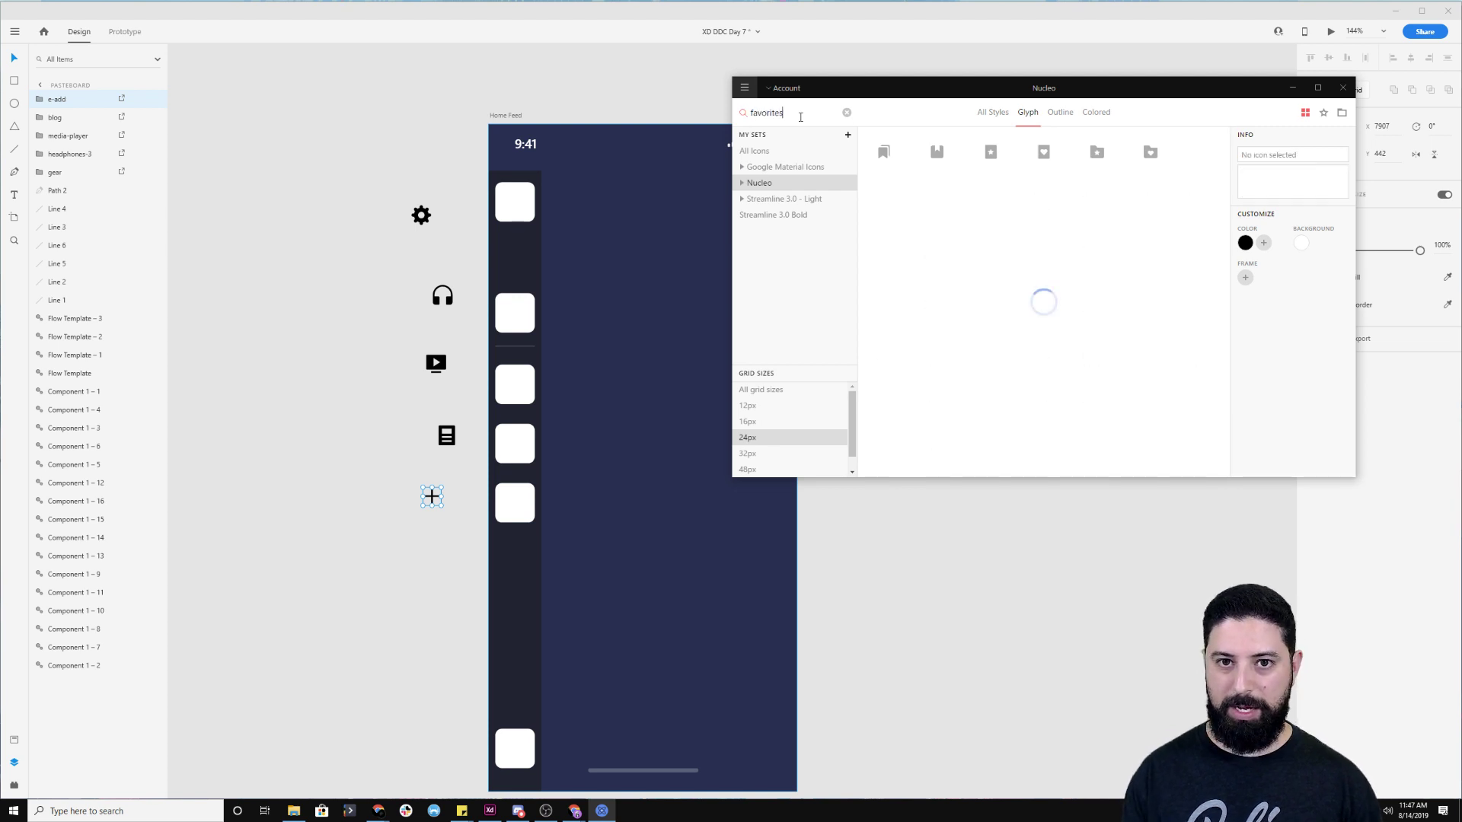
pyautogui.doubleClick(802, 107)
pyautogui.write('heart')
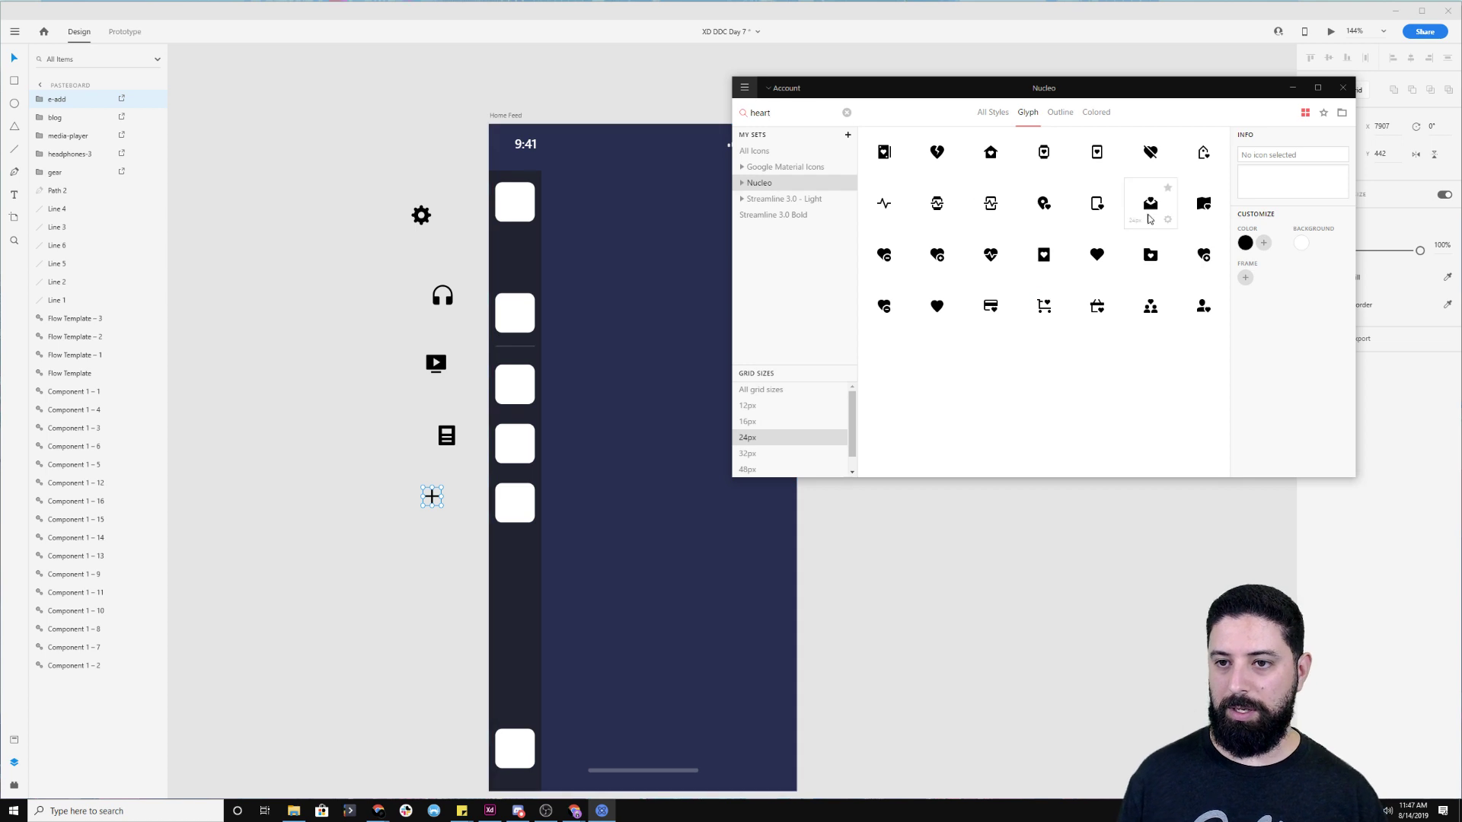
pyautogui.moveTo(404, 428); pyautogui.dragTo(372, 435)
# Move the gear icon onto the sidebar's top tile and centre the two on each other vertically and horizontally
pyautogui.moveTo(423, 220); pyautogui.dragTo(518, 207)
pyautogui.keyDown('shift'); pyautogui.click(526, 214); pyautogui.keyUp('shift')
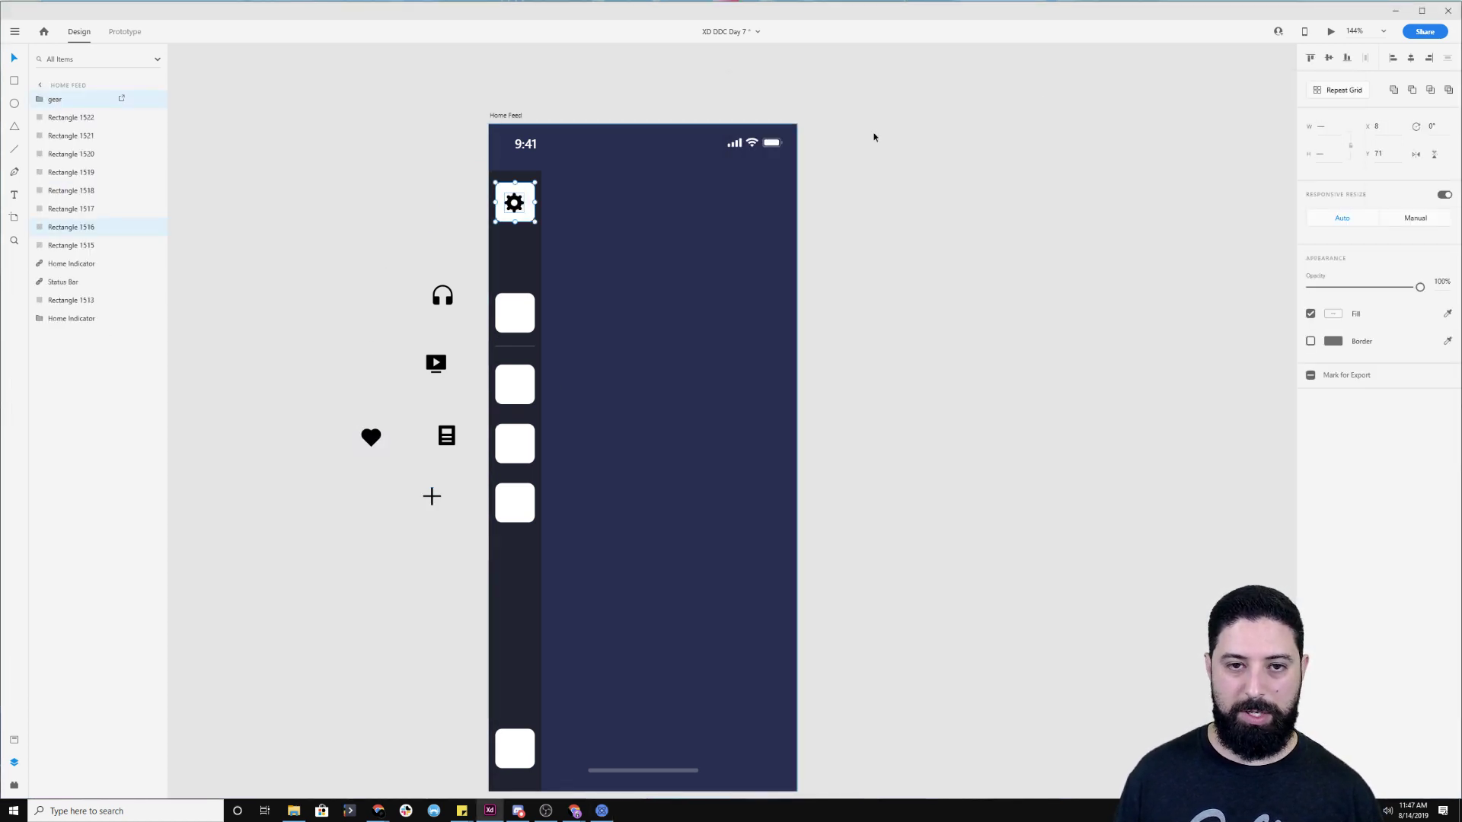
pyautogui.click(1331, 58)
pyautogui.click(1411, 58)
pyautogui.press('Escape')
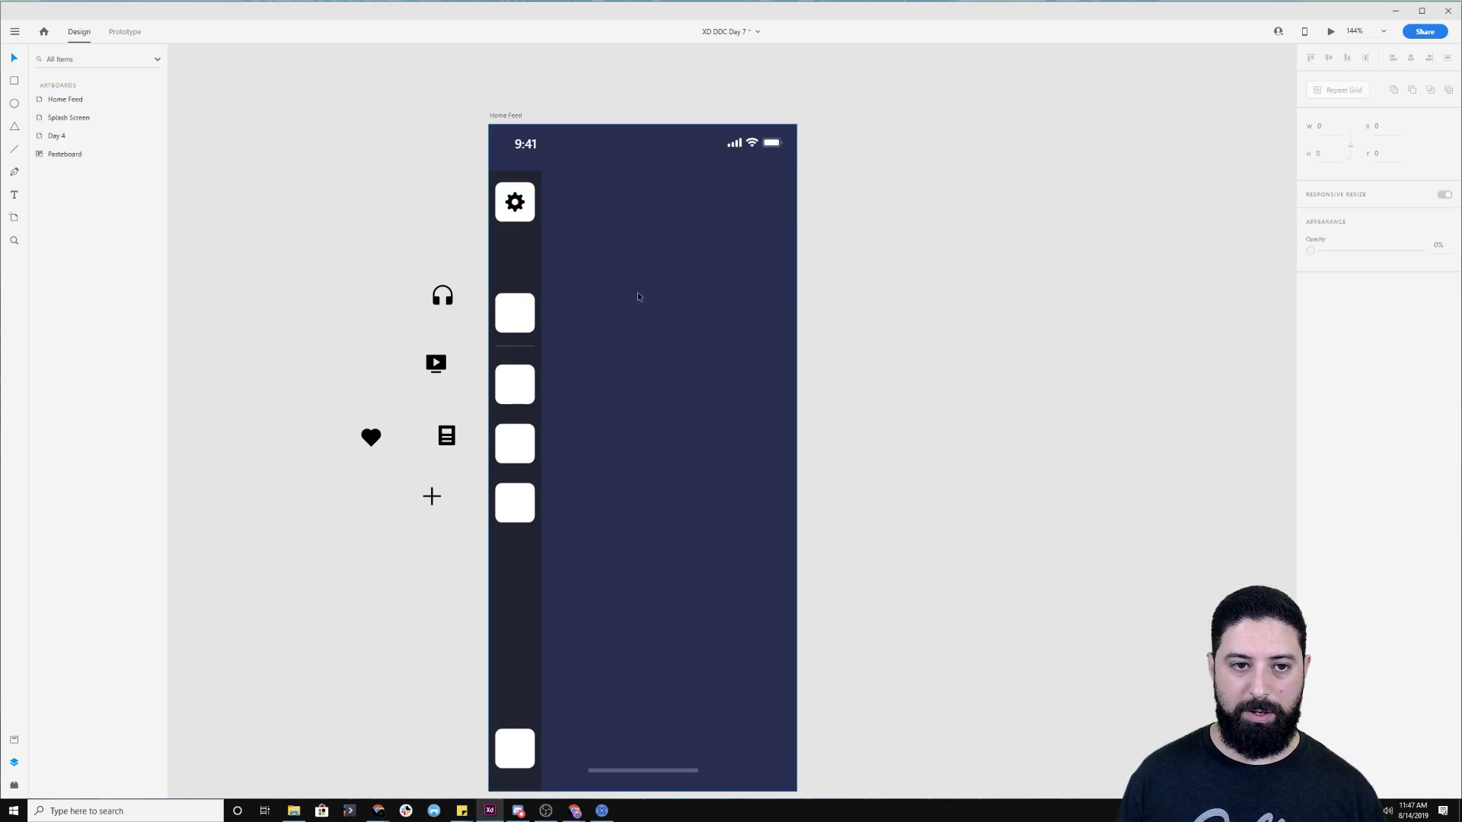
# Move the headphones icon onto the first tile below the divider and centre it there
pyautogui.click(450, 298)
pyautogui.moveTo(449, 298); pyautogui.dragTo(521, 390)
pyautogui.keyDown('shift'); pyautogui.click(531, 404); pyautogui.keyUp('shift')
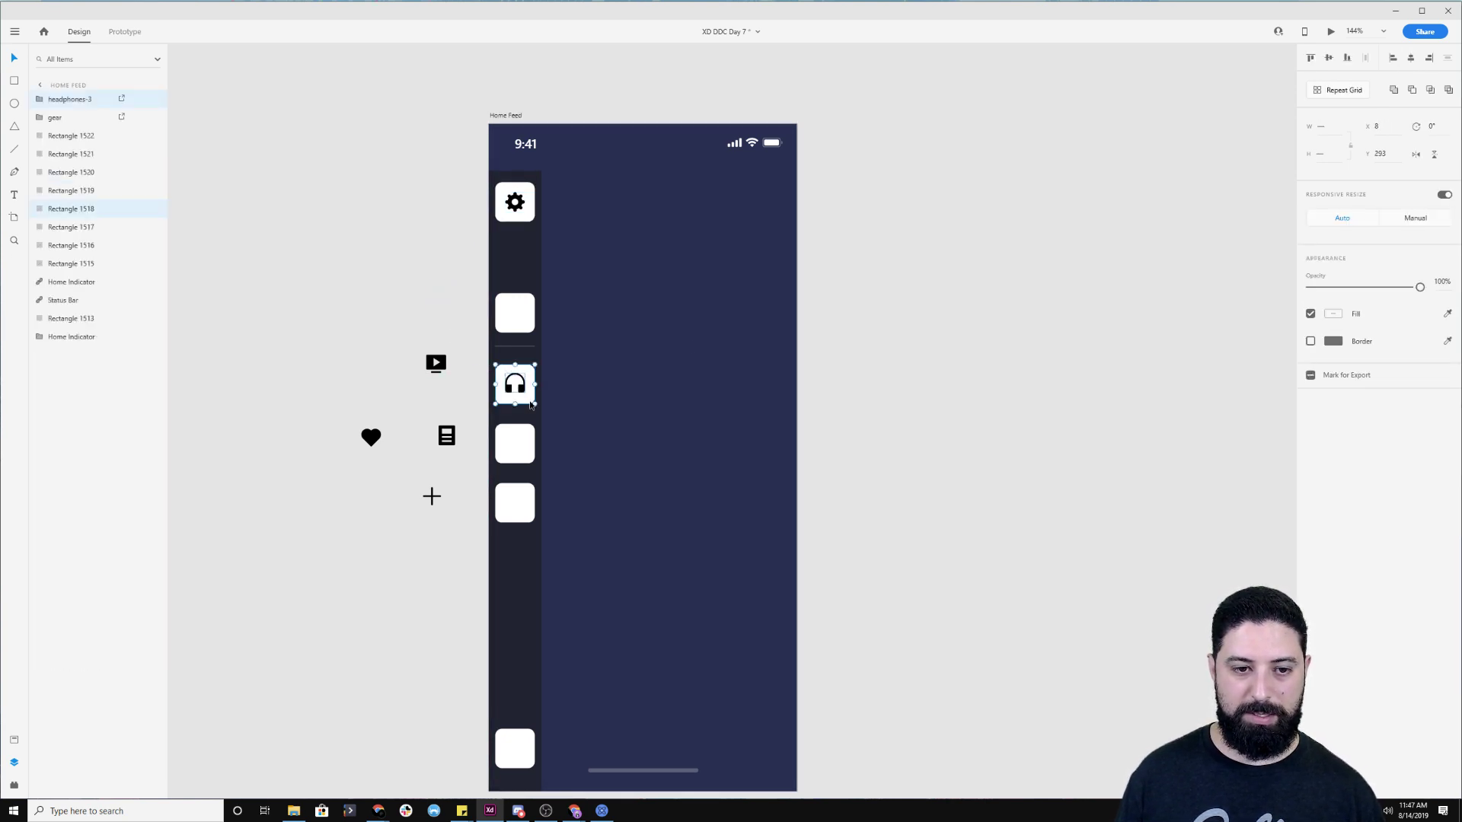
pyautogui.click(1330, 58)
pyautogui.click(953, 294)
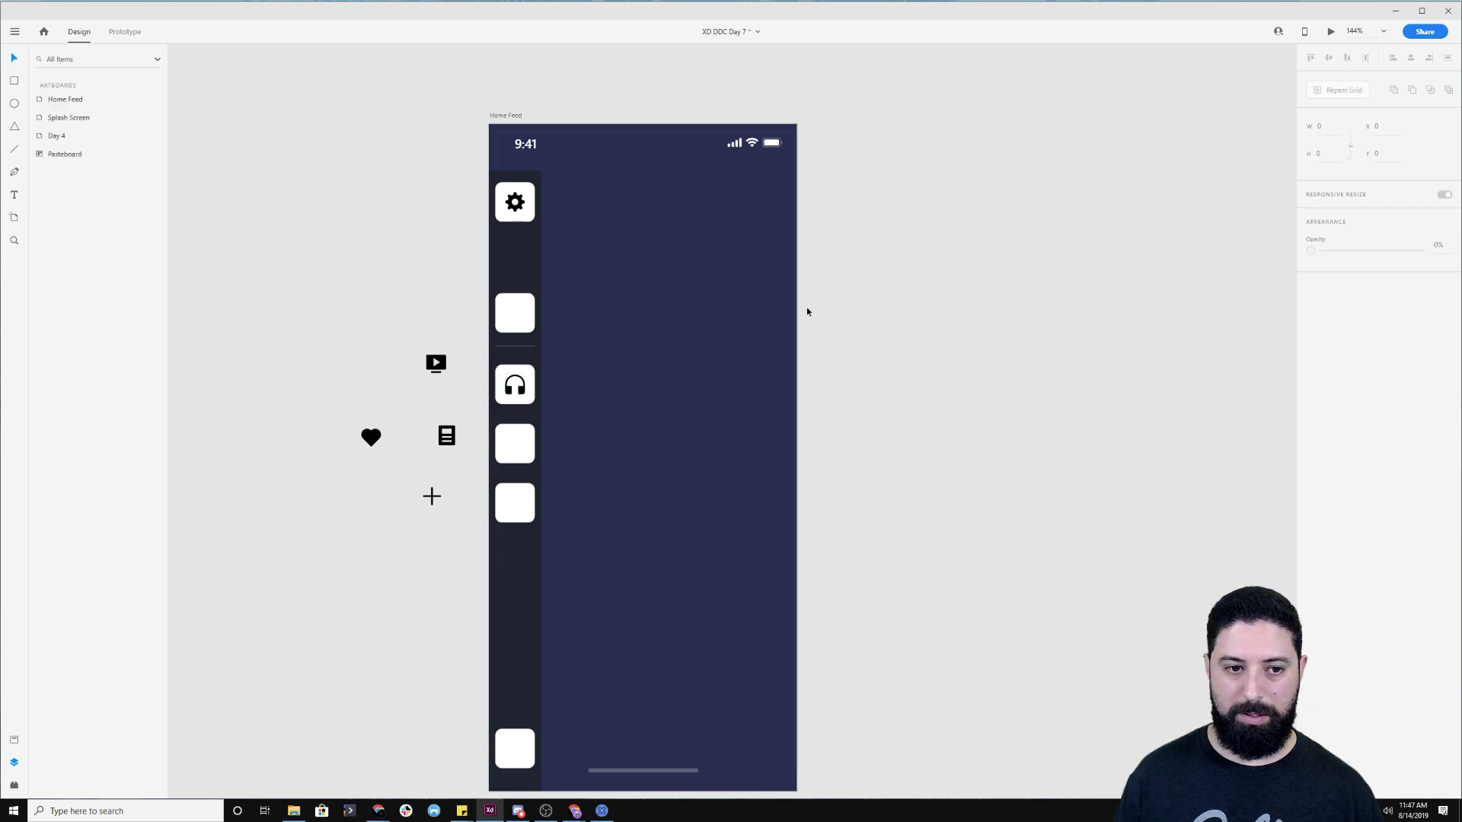
# Move the media-player icon onto the tile below the headphones and align it to the tile's centre
pyautogui.click(440, 365)
pyautogui.moveTo(440, 368); pyautogui.dragTo(520, 445)
pyautogui.keyDown('shift'); pyautogui.click(530, 457); pyautogui.keyUp('shift')
pyautogui.click(1330, 58)
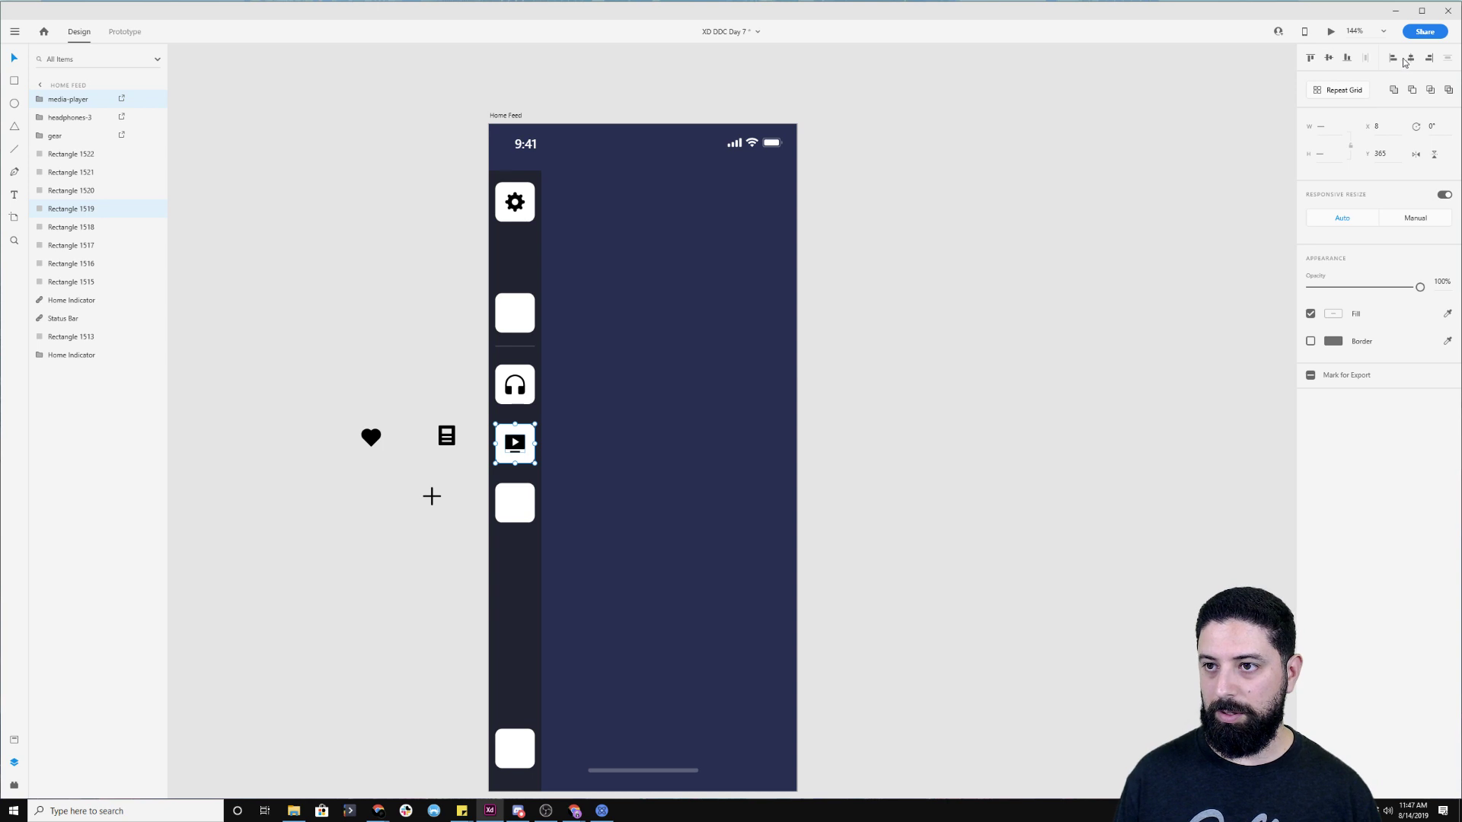
pyautogui.click(1089, 319)
# Move the blog icon onto the third tile below the divider and centre it vertically and horizontally
pyautogui.click(447, 436)
pyautogui.moveTo(447, 437); pyautogui.dragTo(516, 503)
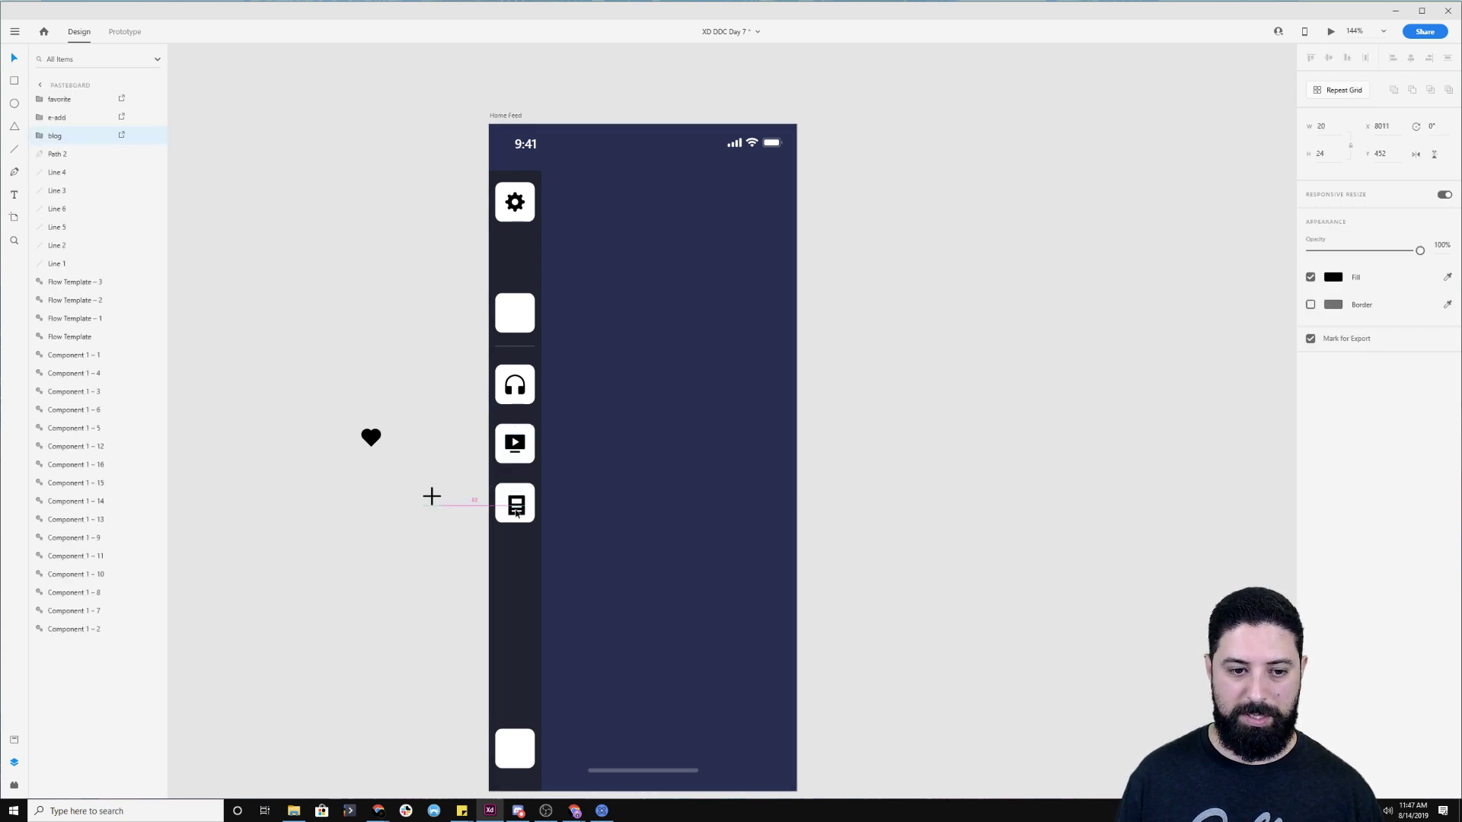
pyautogui.keyDown('shift'); pyautogui.click(530, 517); pyautogui.keyUp('shift')
pyautogui.click(1327, 58)
pyautogui.click(1411, 58)
pyautogui.press('Escape')
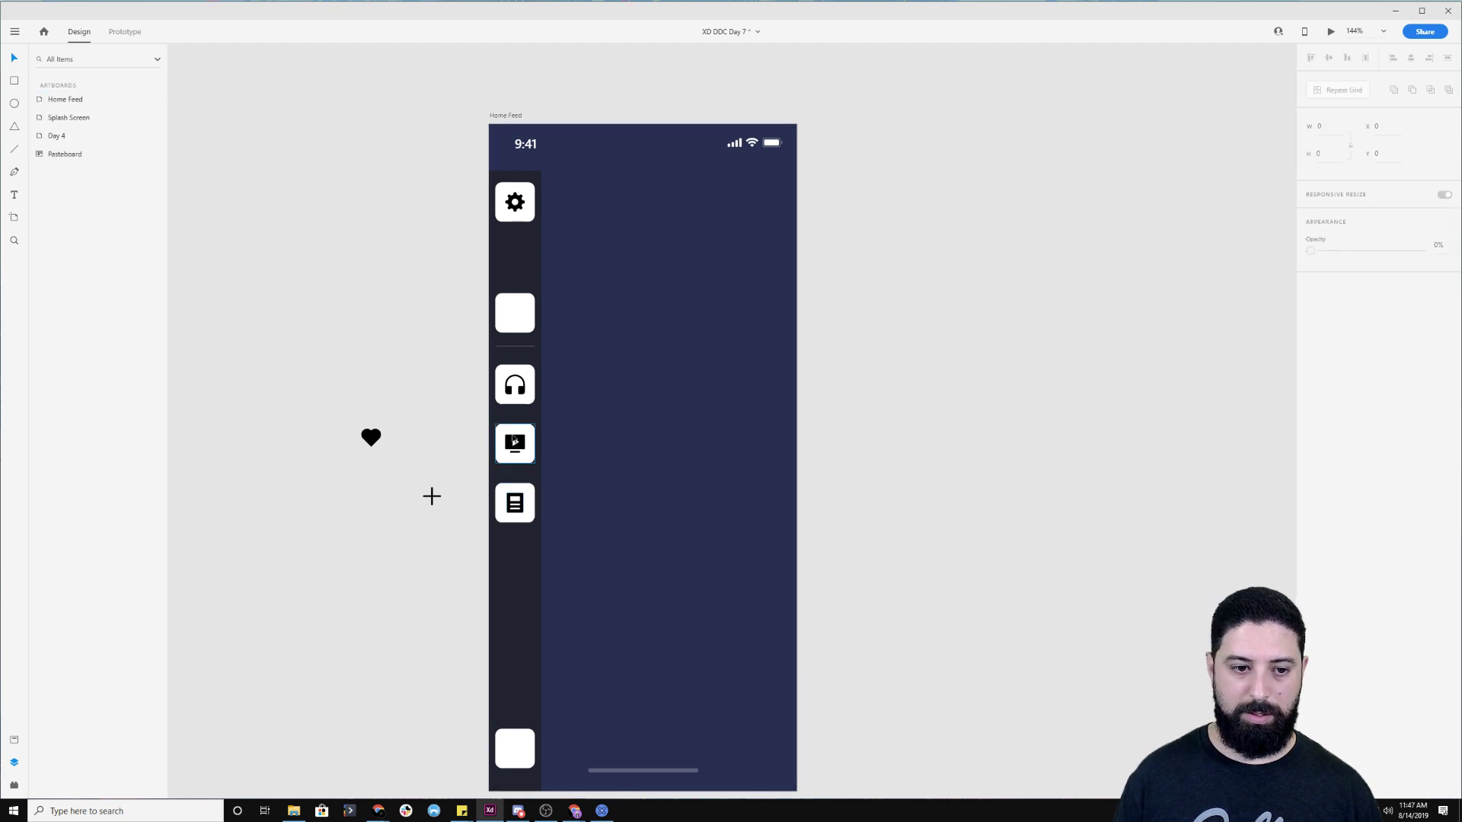
# Move the plus icon onto the sidebar's bottom tile and centre it vertically and horizontally
pyautogui.click(432, 497)
pyautogui.moveTo(432, 496); pyautogui.dragTo(515, 753)
pyautogui.keyDown('shift'); pyautogui.click(530, 743); pyautogui.keyUp('shift')
pyautogui.click(1327, 59)
pyautogui.click(1411, 58)
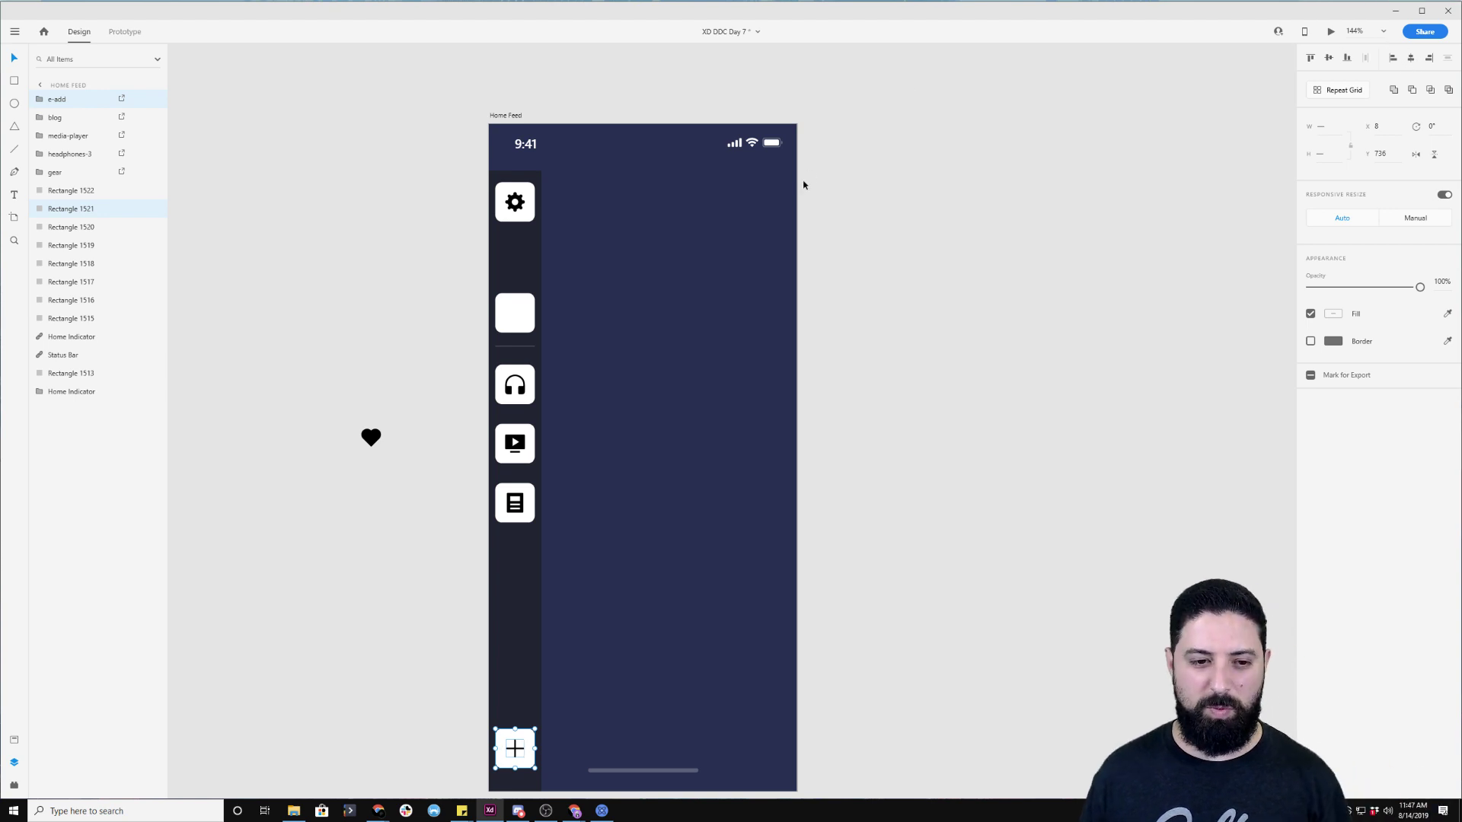
# Add the text "ALL" on the empty tile above the divider
pyautogui.press('t')
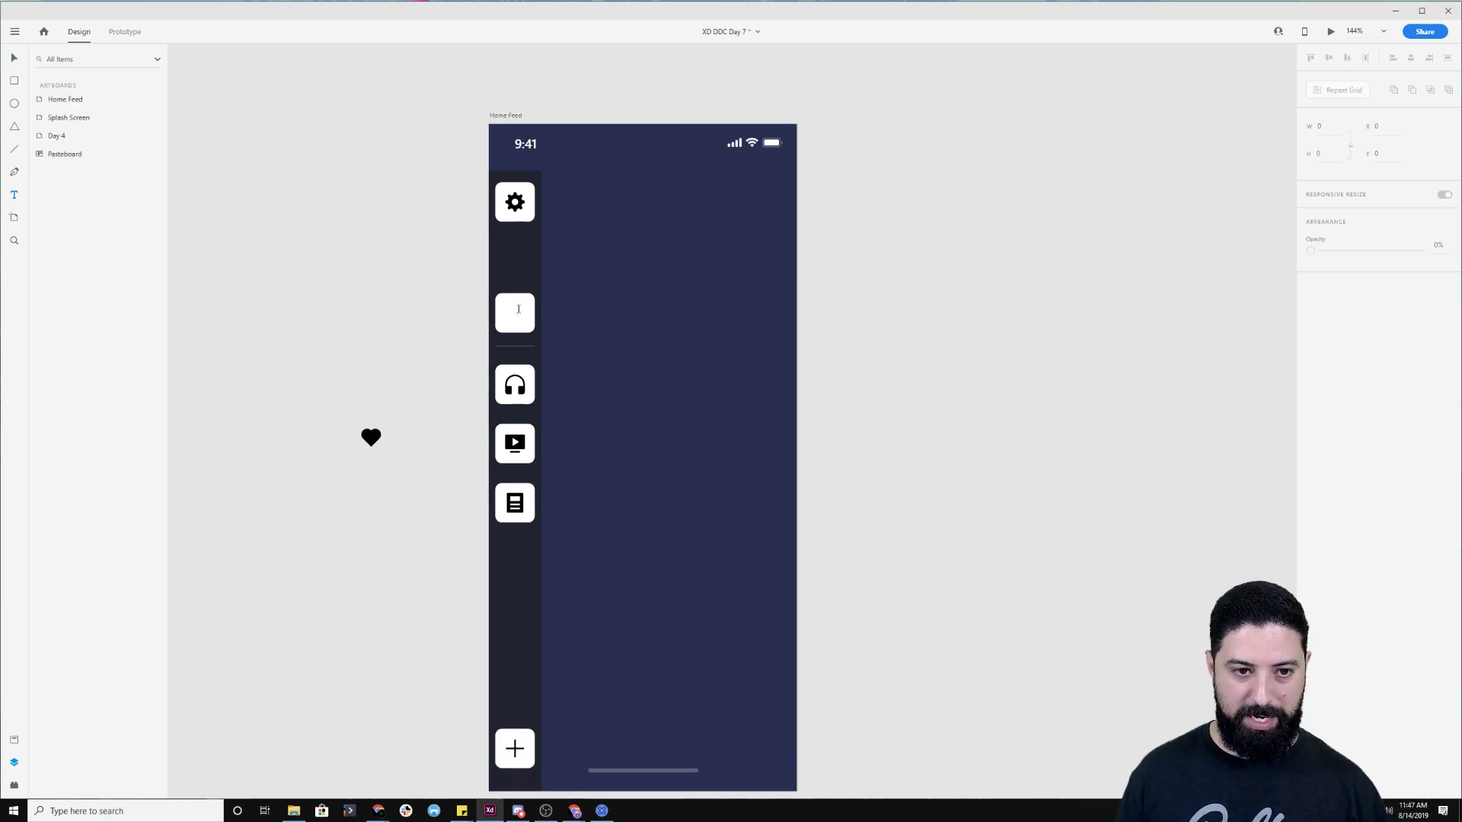
pyautogui.click(515, 317)
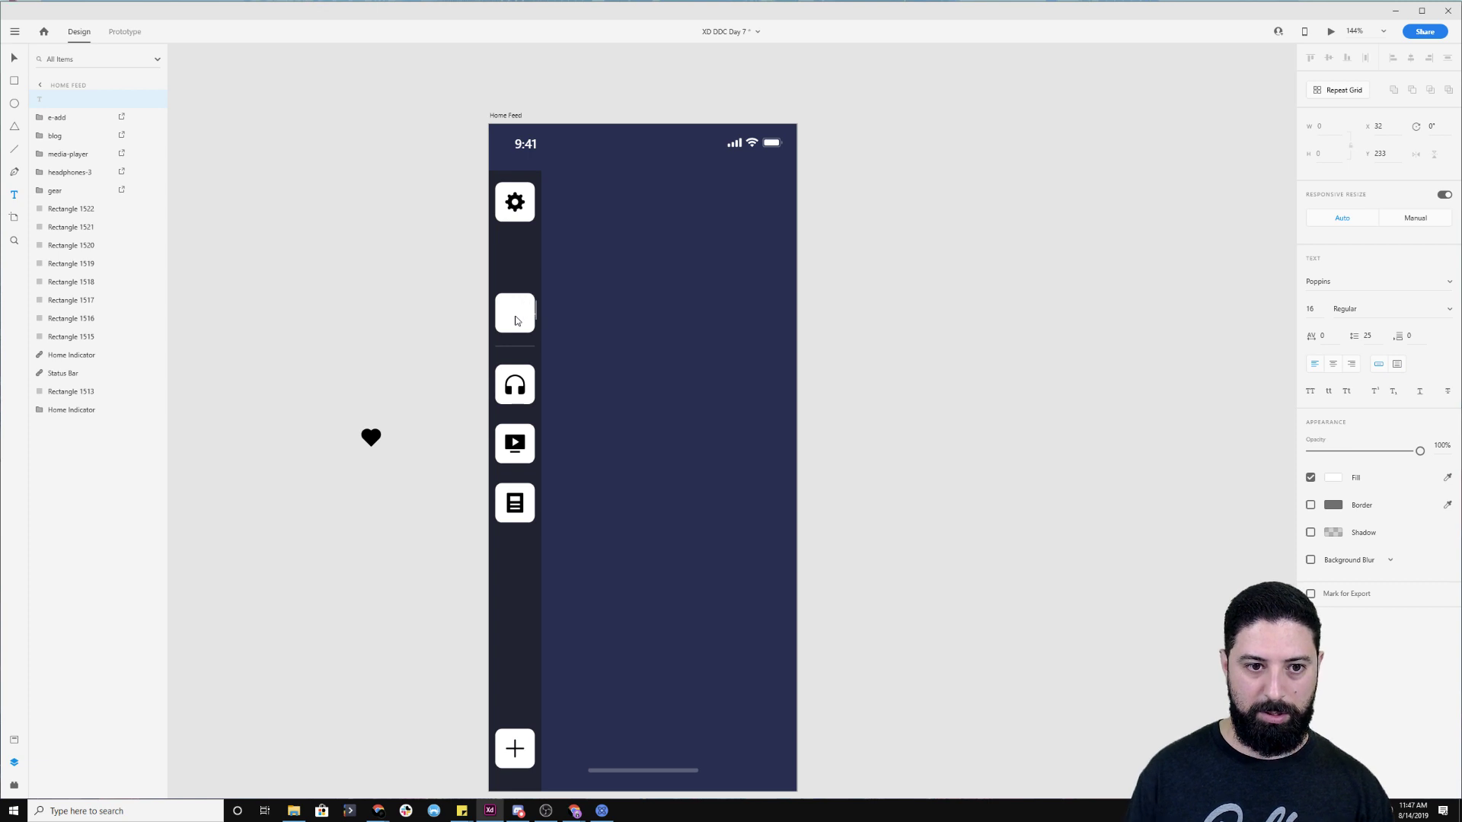
pyautogui.write('ALL')
pyautogui.press('Escape')
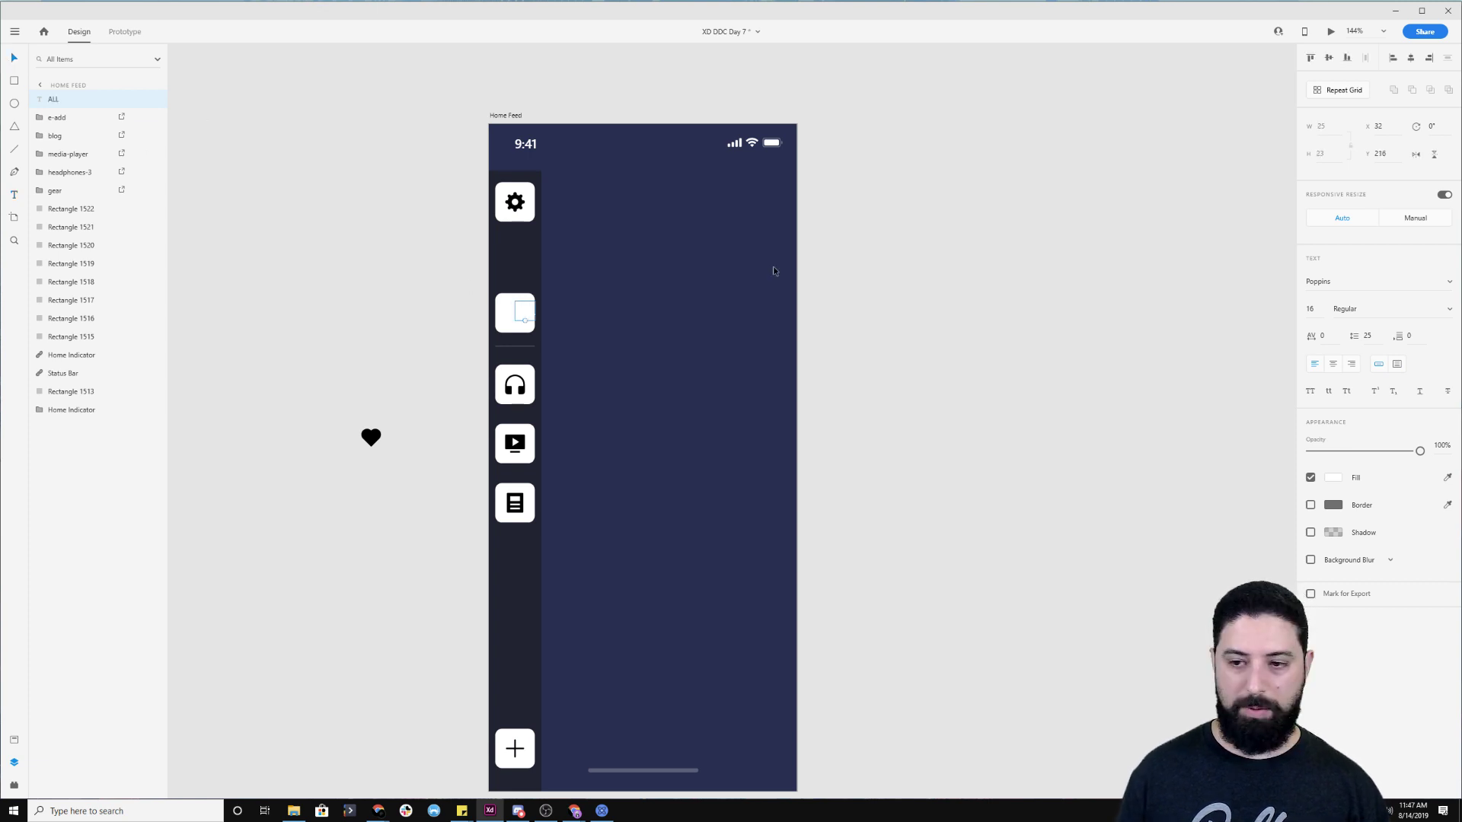
# Fill the "ALL" text with the dark colour sampled from the sidebar and move it to the middle of its tile
pyautogui.click(1333, 479)
pyautogui.click(1293, 520)
pyautogui.click(516, 262)
pyautogui.click(962, 287)
pyautogui.moveTo(536, 312); pyautogui.dragTo(515, 315)
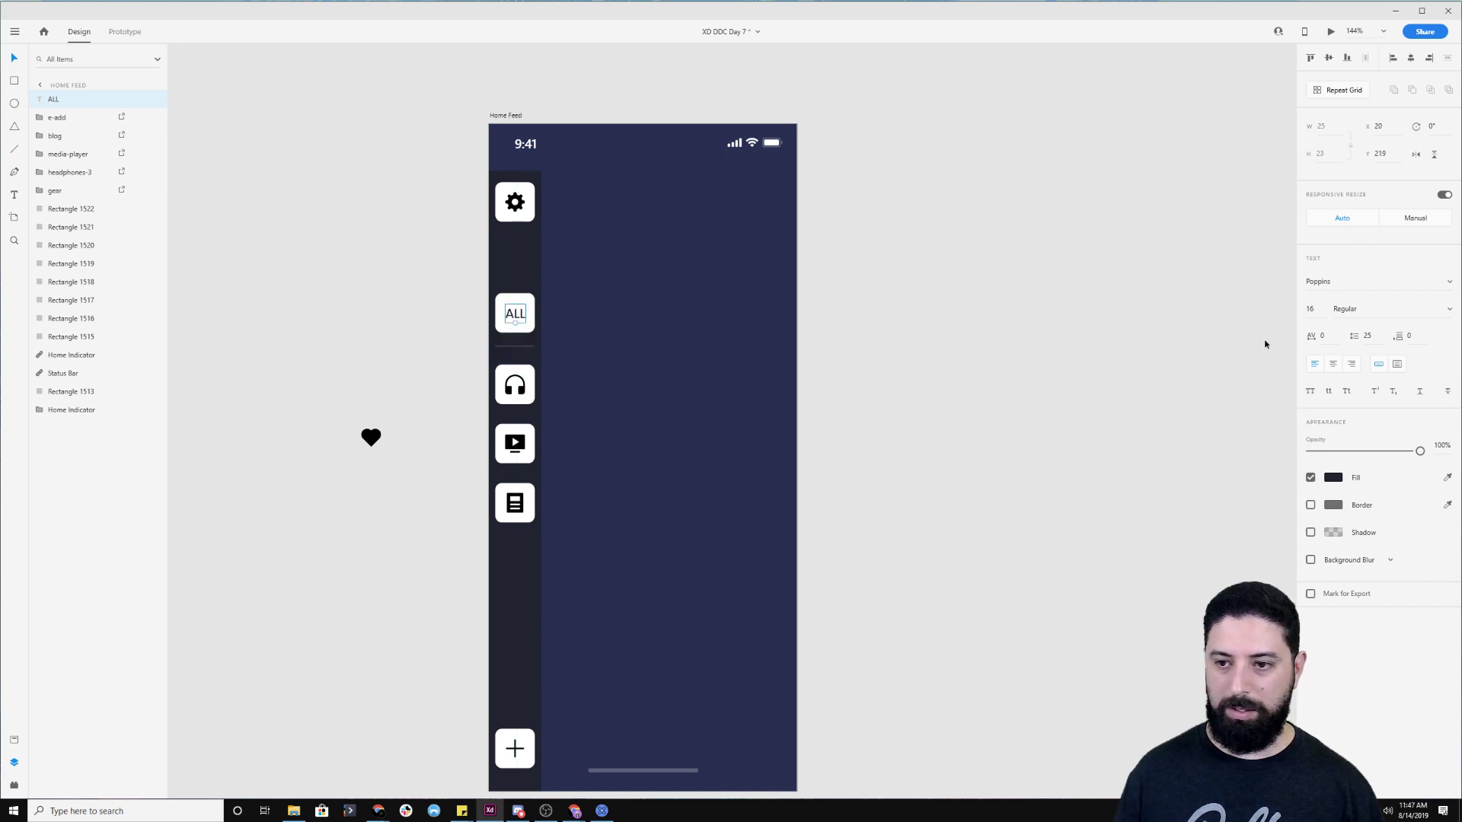
# Set the "ALL" label to Poppins Bold at size 14 and centre it on its tile
pyautogui.click(1454, 308)
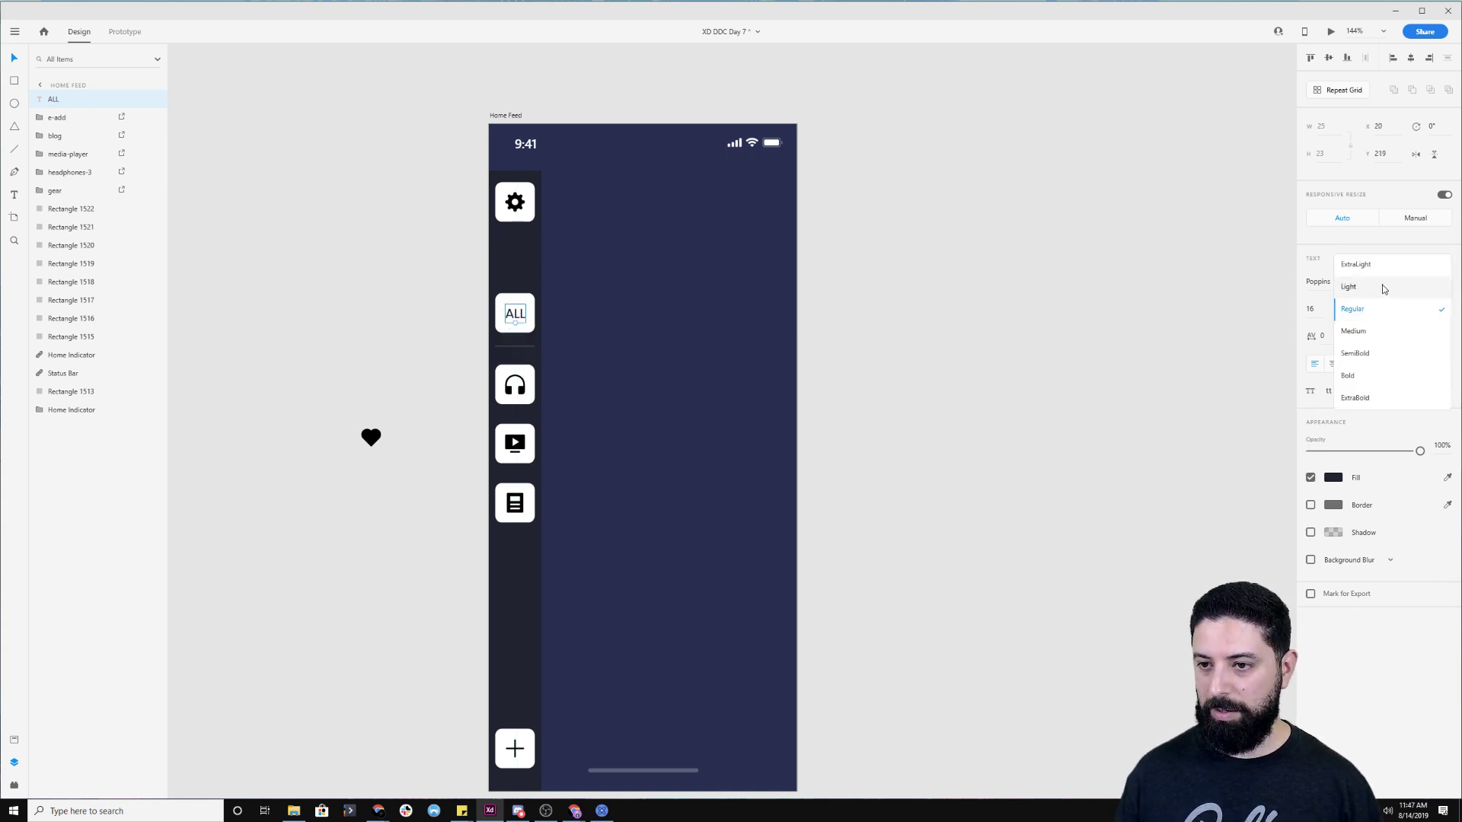
pyautogui.click(1363, 377)
pyautogui.write('14')
pyautogui.press('Return')
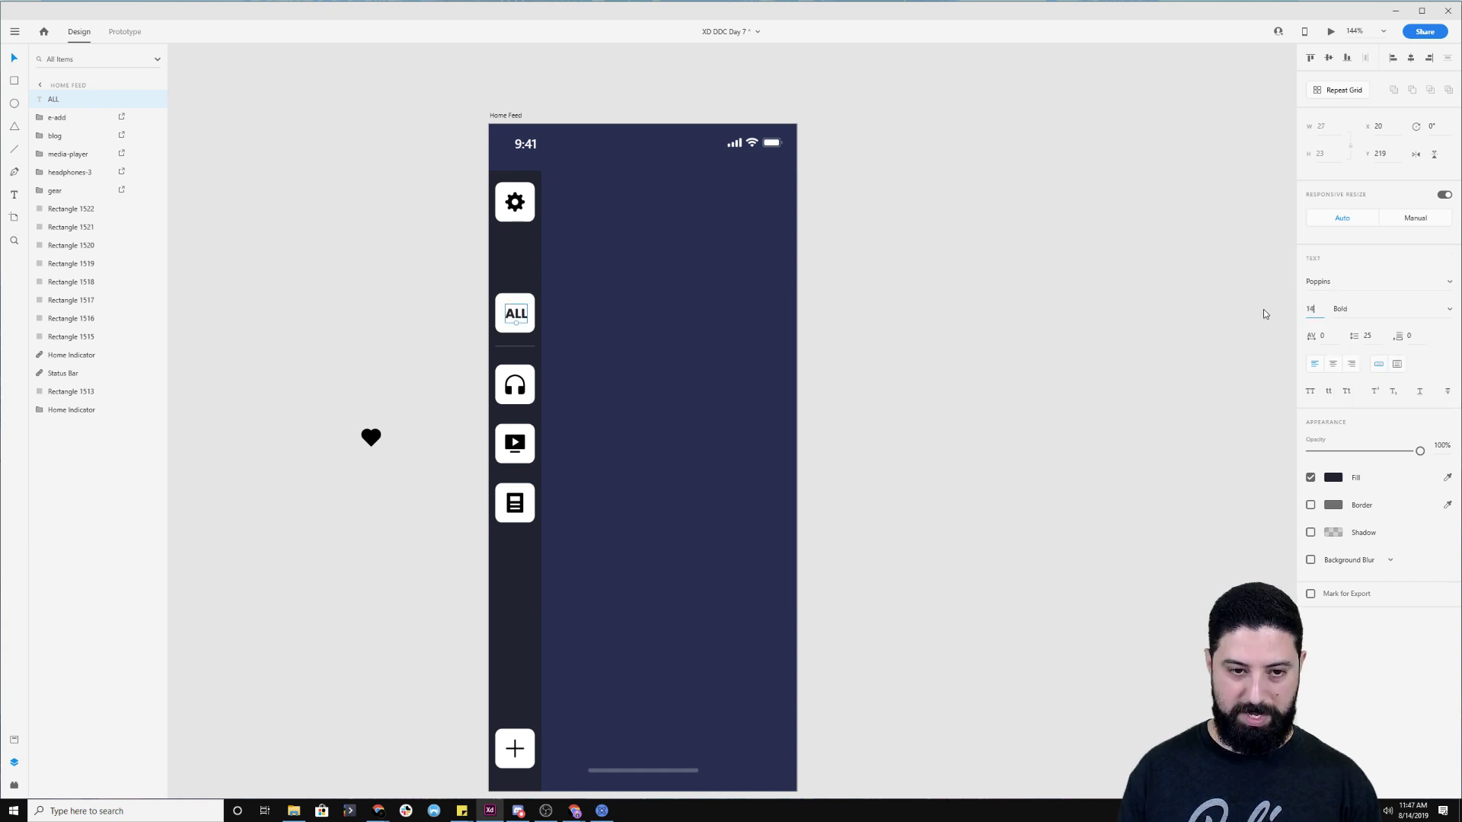
pyautogui.moveTo(521, 315); pyautogui.dragTo(521, 313)
pyautogui.click(528, 295)
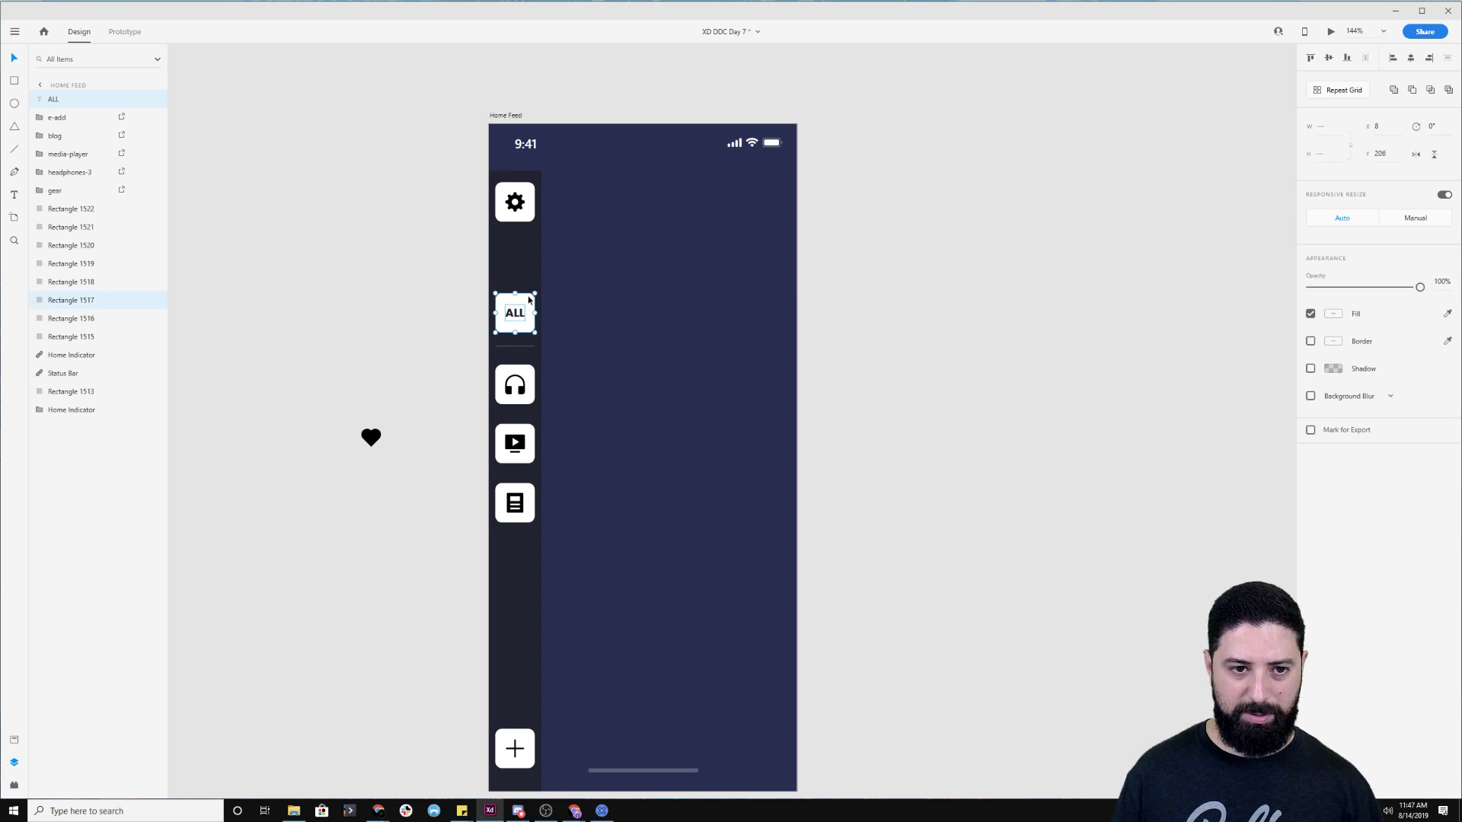
pyautogui.click(1209, 343)
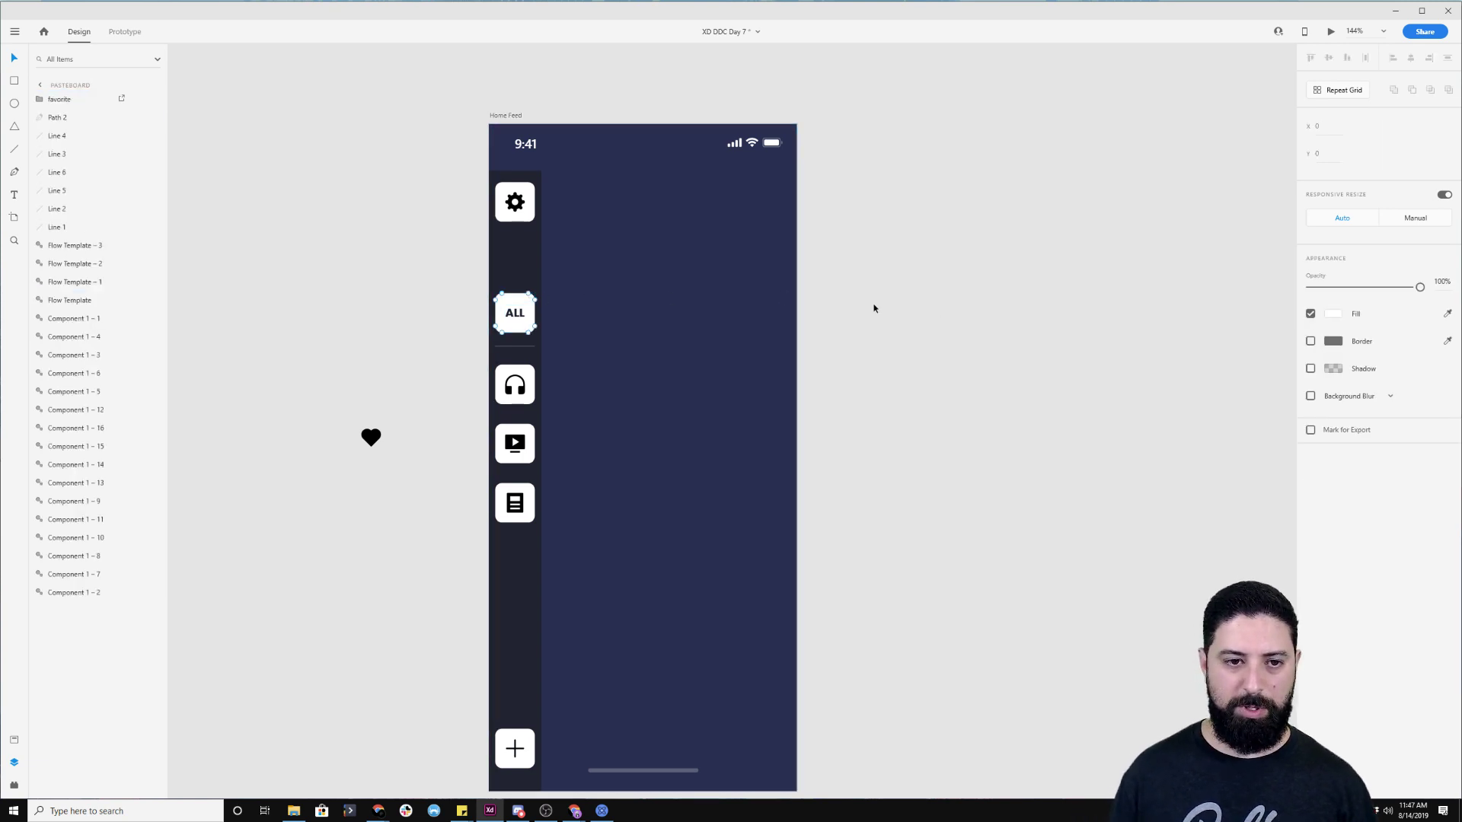
# Change the fill of the tile behind "ALL" to a bright blue
pyautogui.click(525, 297)
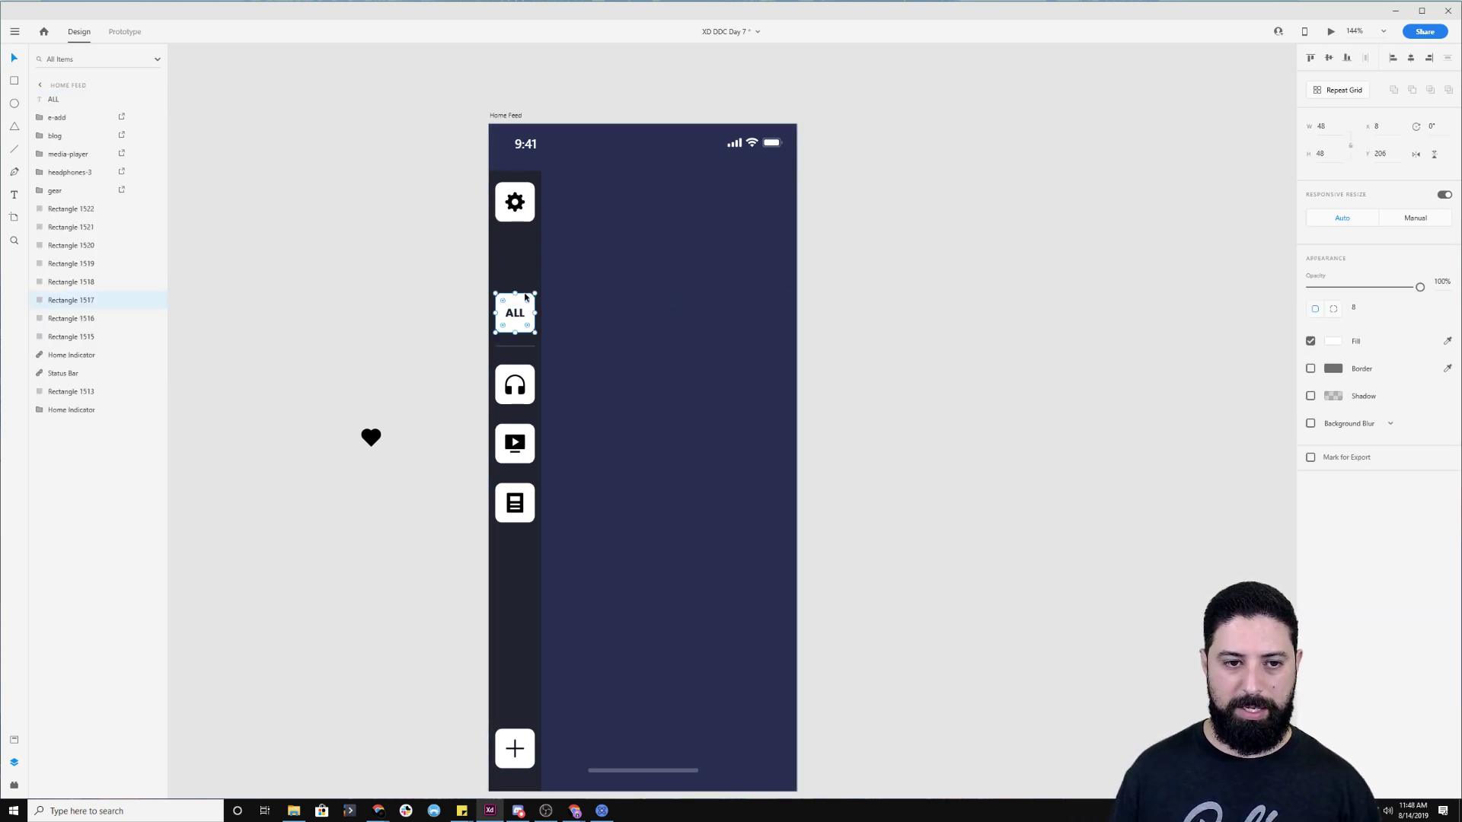
pyautogui.click(1334, 342)
pyautogui.moveTo(1280, 318); pyautogui.dragTo(1276, 301)
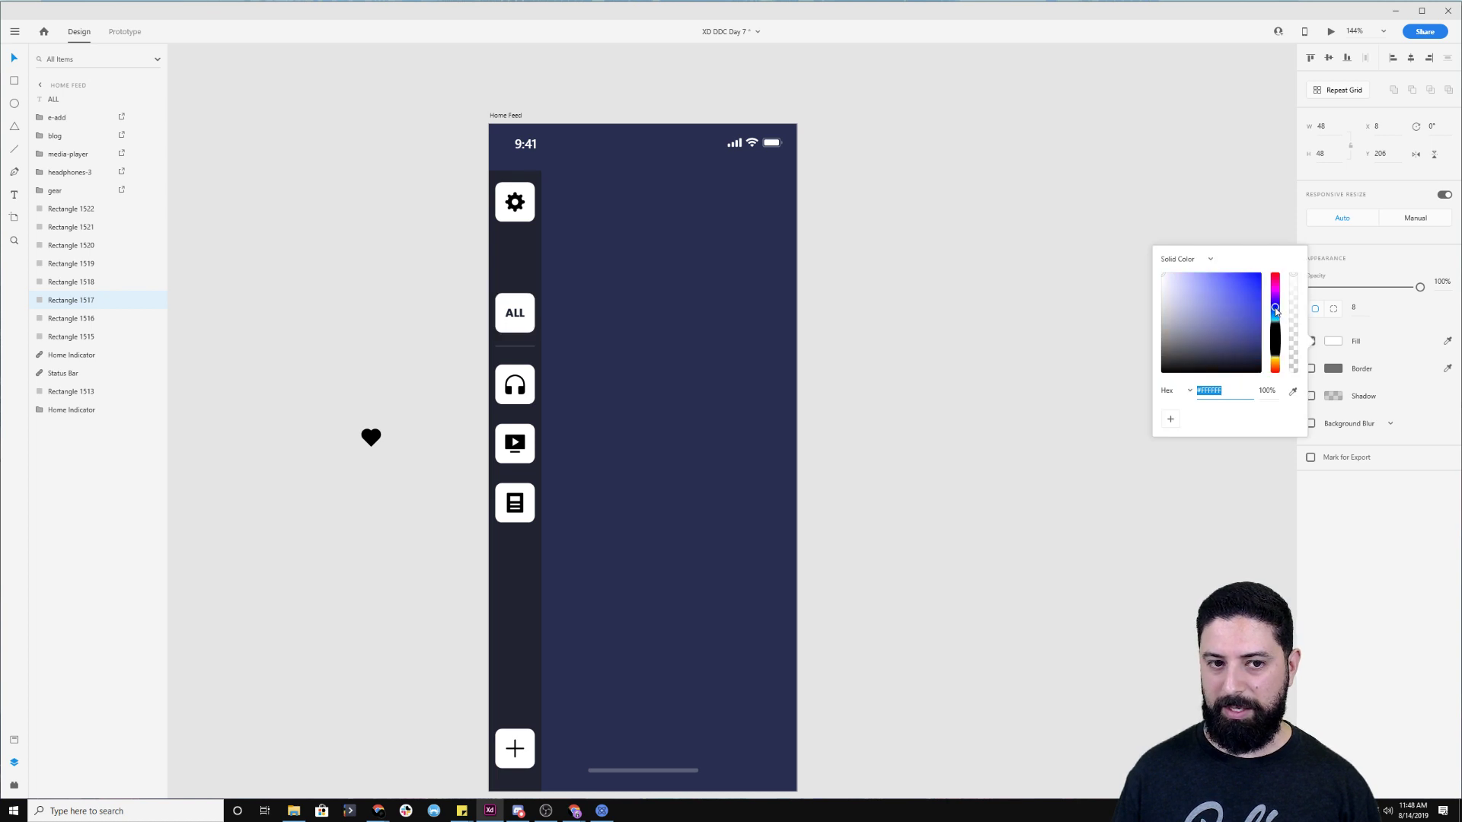
pyautogui.click(1259, 287)
pyautogui.moveTo(1275, 302); pyautogui.dragTo(1276, 313)
# Change the "ALL" label's fill to white
pyautogui.click(515, 314)
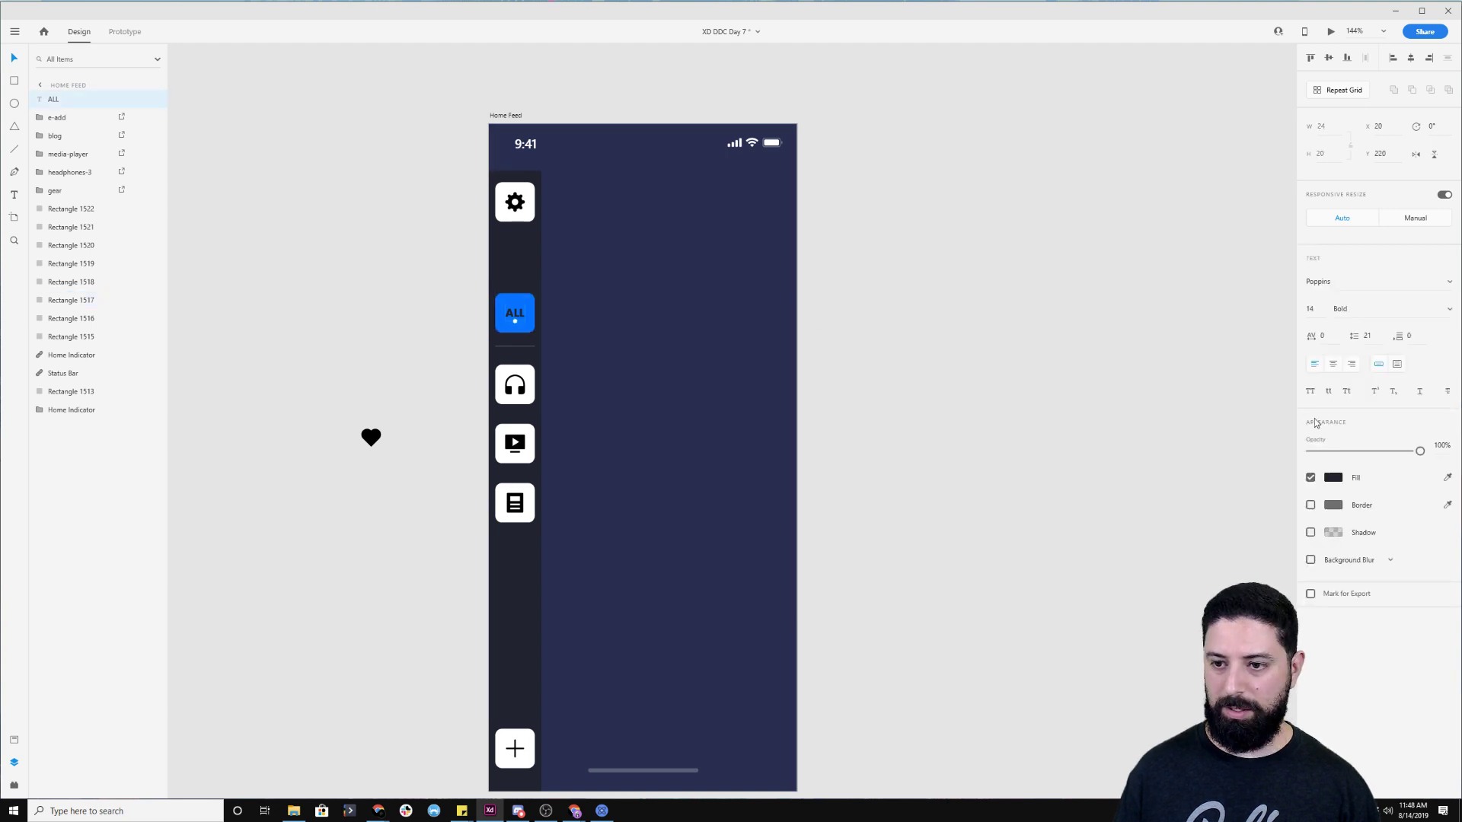
pyautogui.click(1334, 478)
pyautogui.click(918, 288)
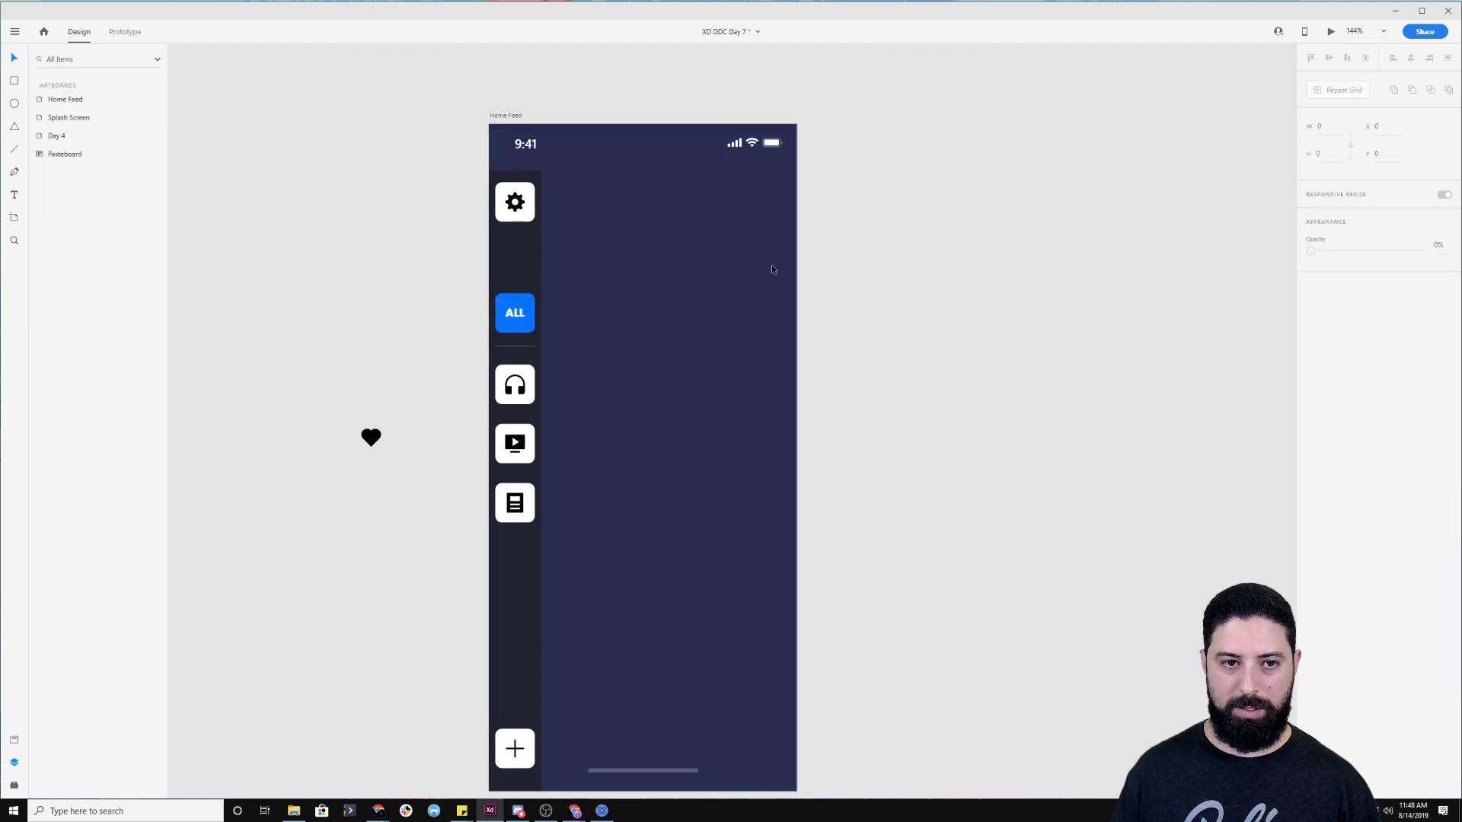
# Fill the gear, headphones, video and article tiles with a muted grey-purple based on the artboard's background colour
pyautogui.click(515, 202)
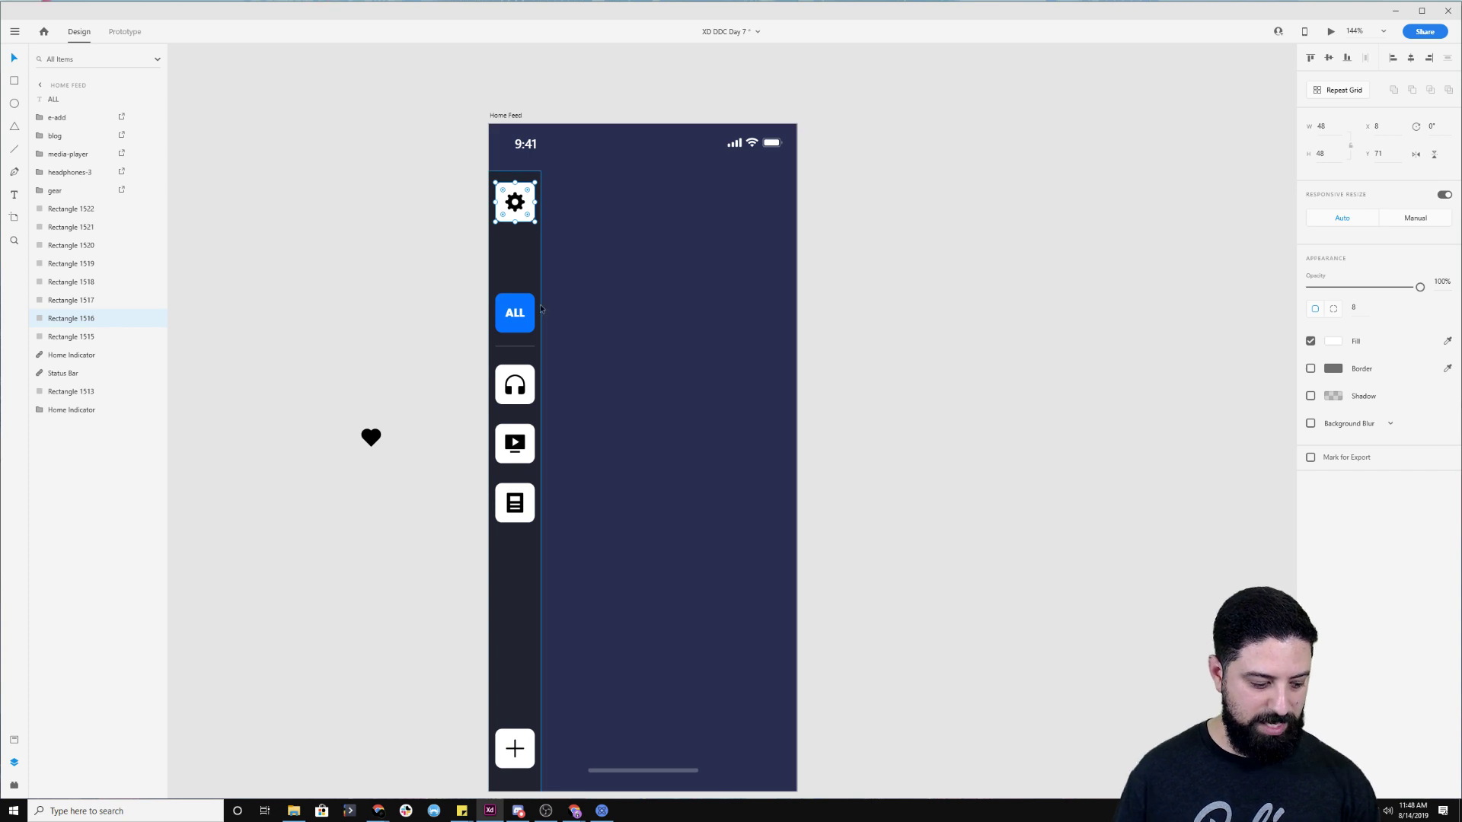
pyautogui.keyDown('shift'); pyautogui.click(528, 384); pyautogui.keyUp('shift')
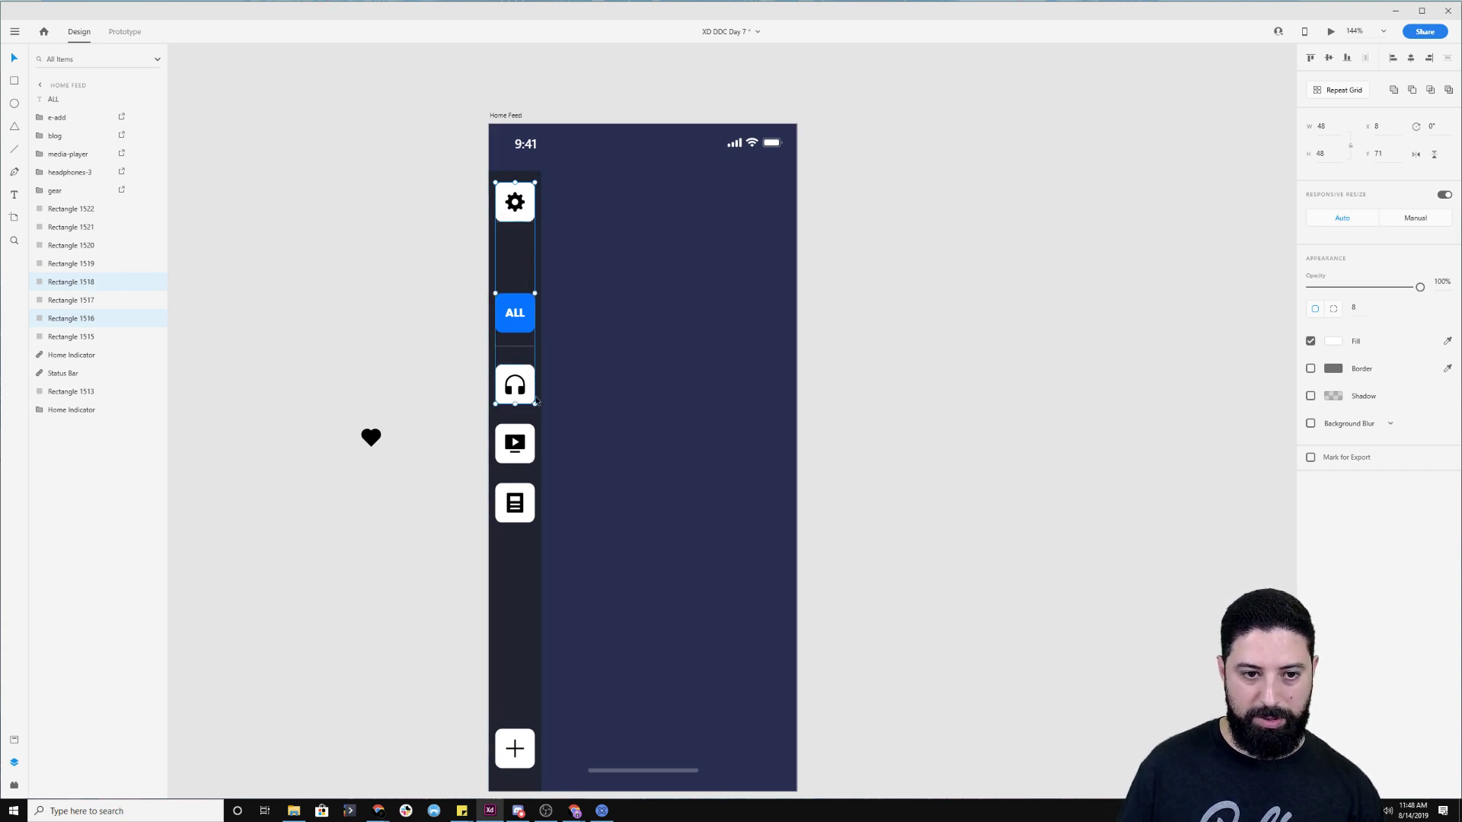
pyautogui.keyDown('shift'); pyautogui.click(524, 445); pyautogui.keyUp('shift')
pyautogui.keyDown('shift'); pyautogui.click(531, 502); pyautogui.keyUp('shift')
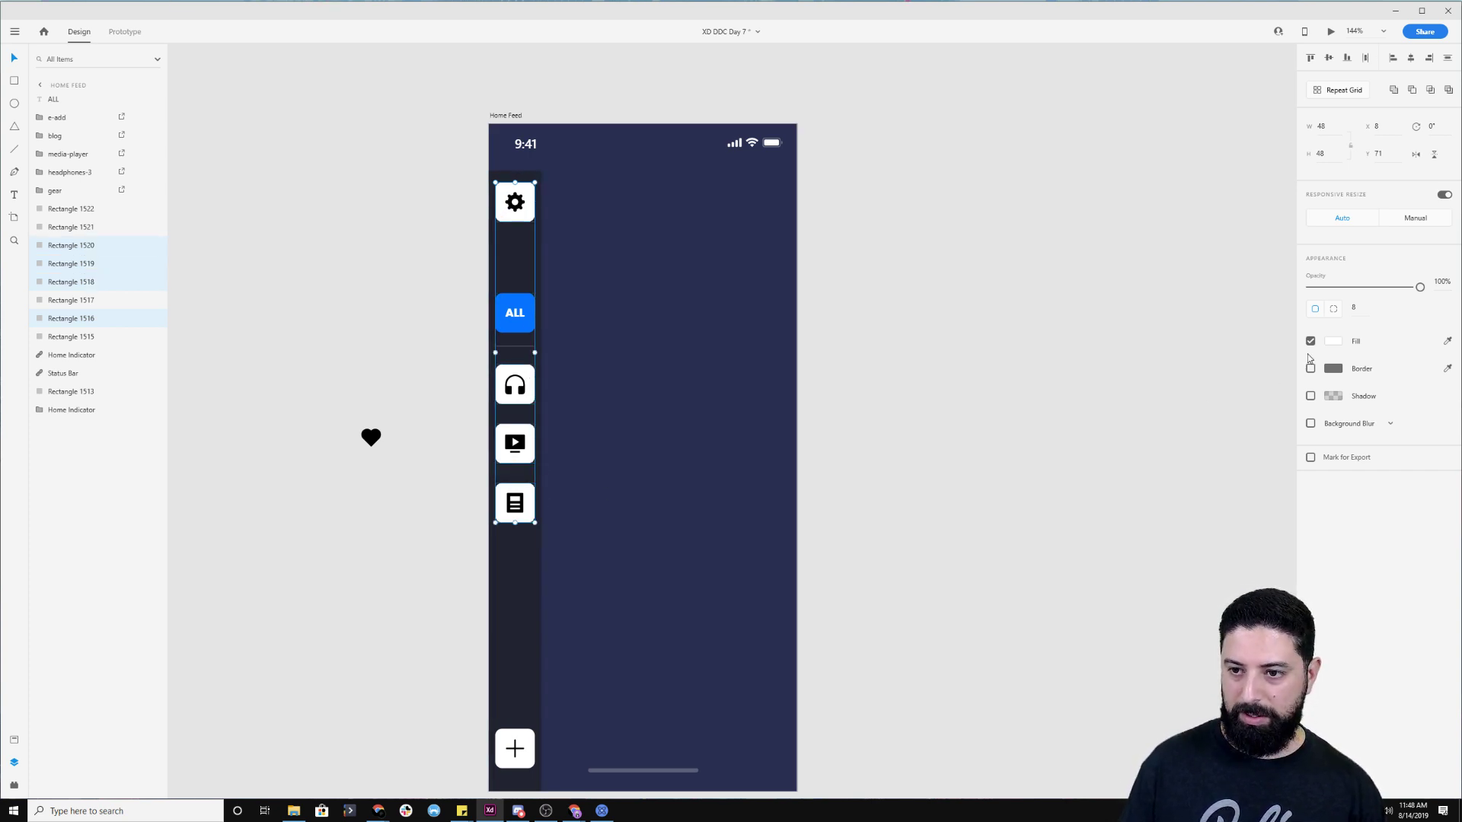
pyautogui.click(1341, 347)
pyautogui.click(1292, 390)
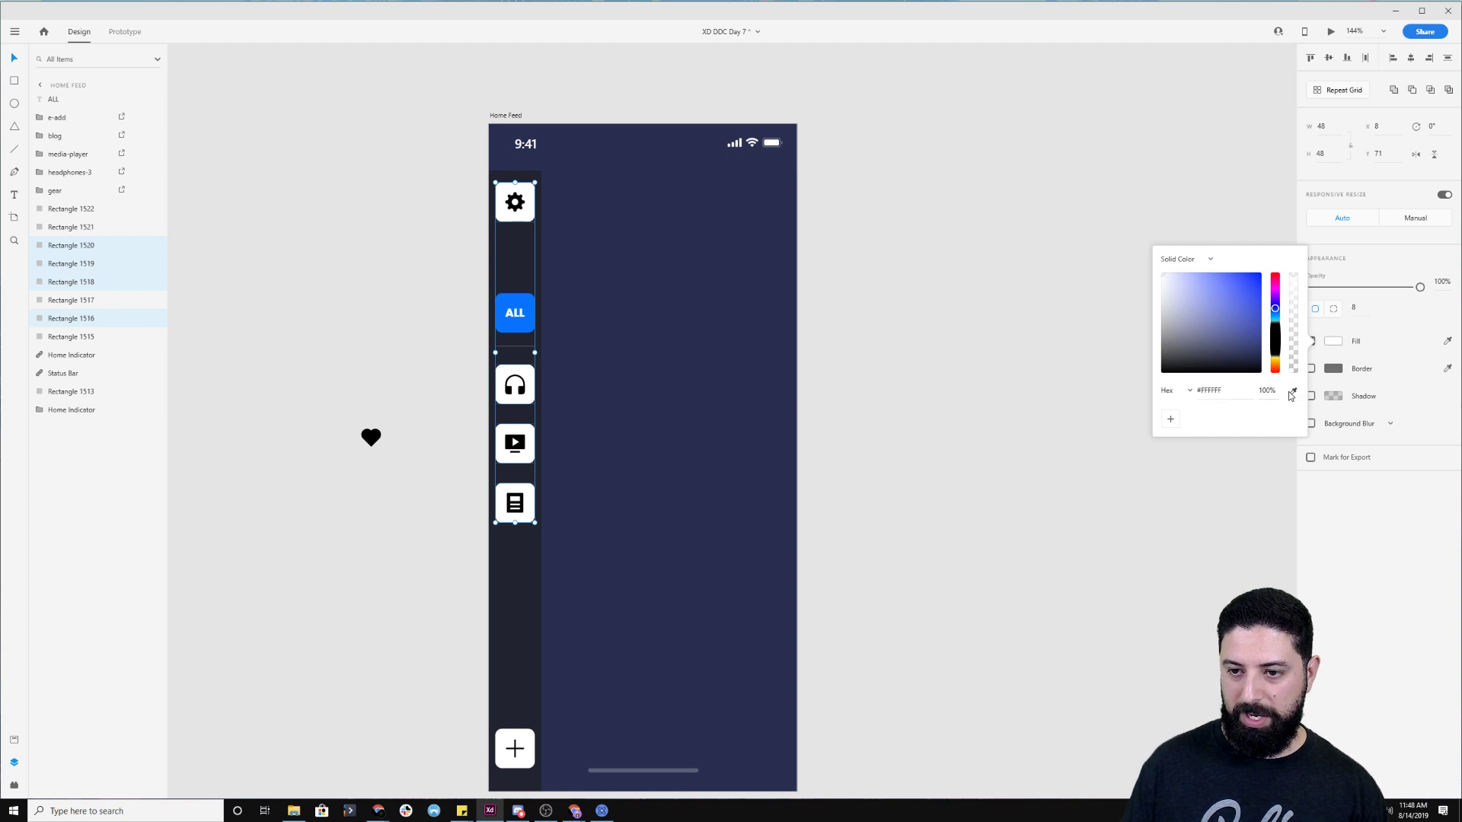
pyautogui.click(693, 420)
pyautogui.moveTo(1228, 323)
pyautogui.mouseDown()
pyautogui.moveTo(1167, 307)
pyautogui.moveTo(1170, 294)
pyautogui.moveTo(1164, 313)
pyautogui.moveTo(1180, 322)
pyautogui.mouseUp()
pyautogui.click(942, 342)
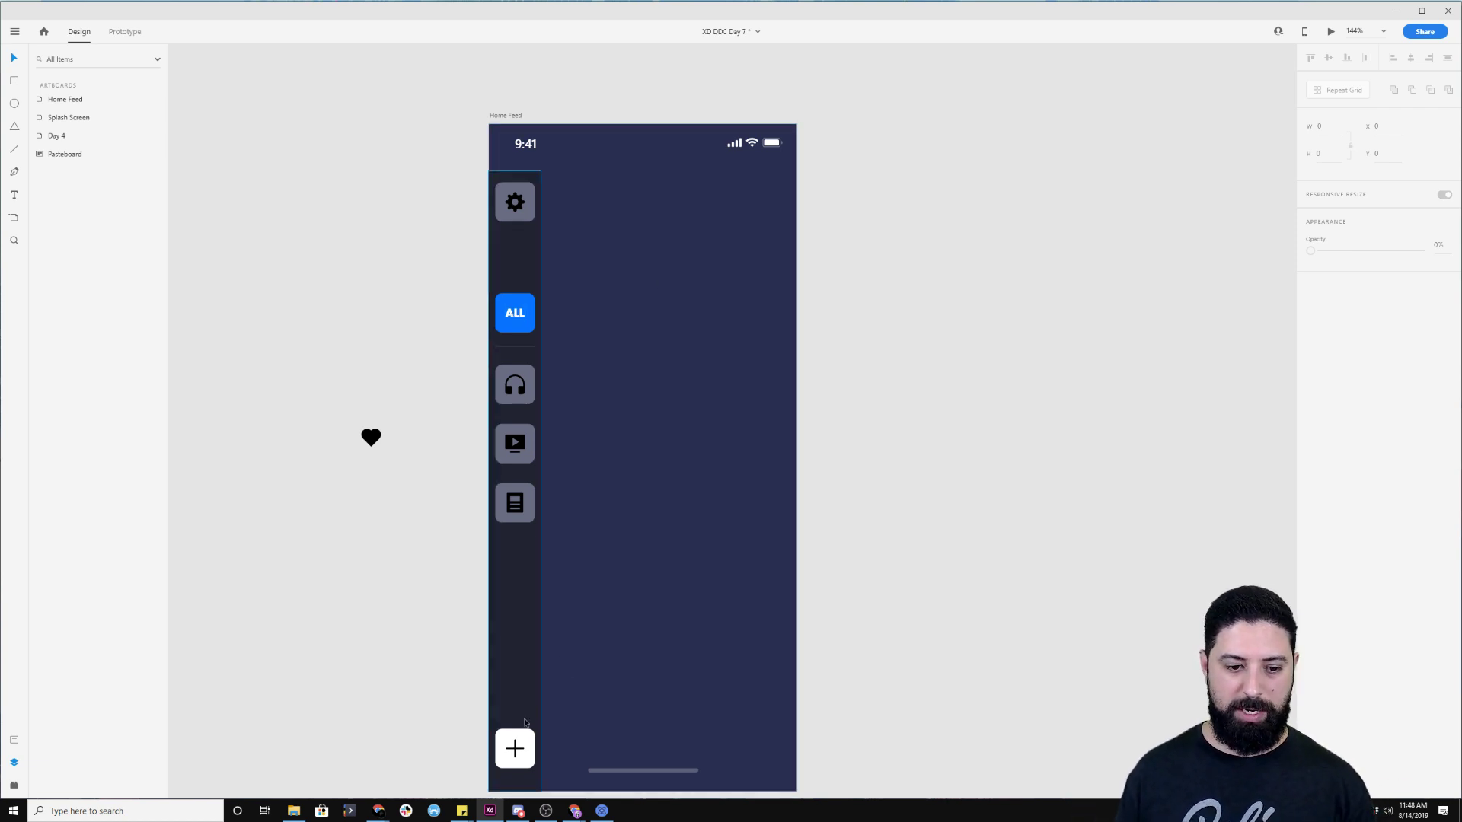
# Change the plus icon's fill to white (#FFFFFF)
pyautogui.click(518, 751)
pyautogui.click(518, 752)
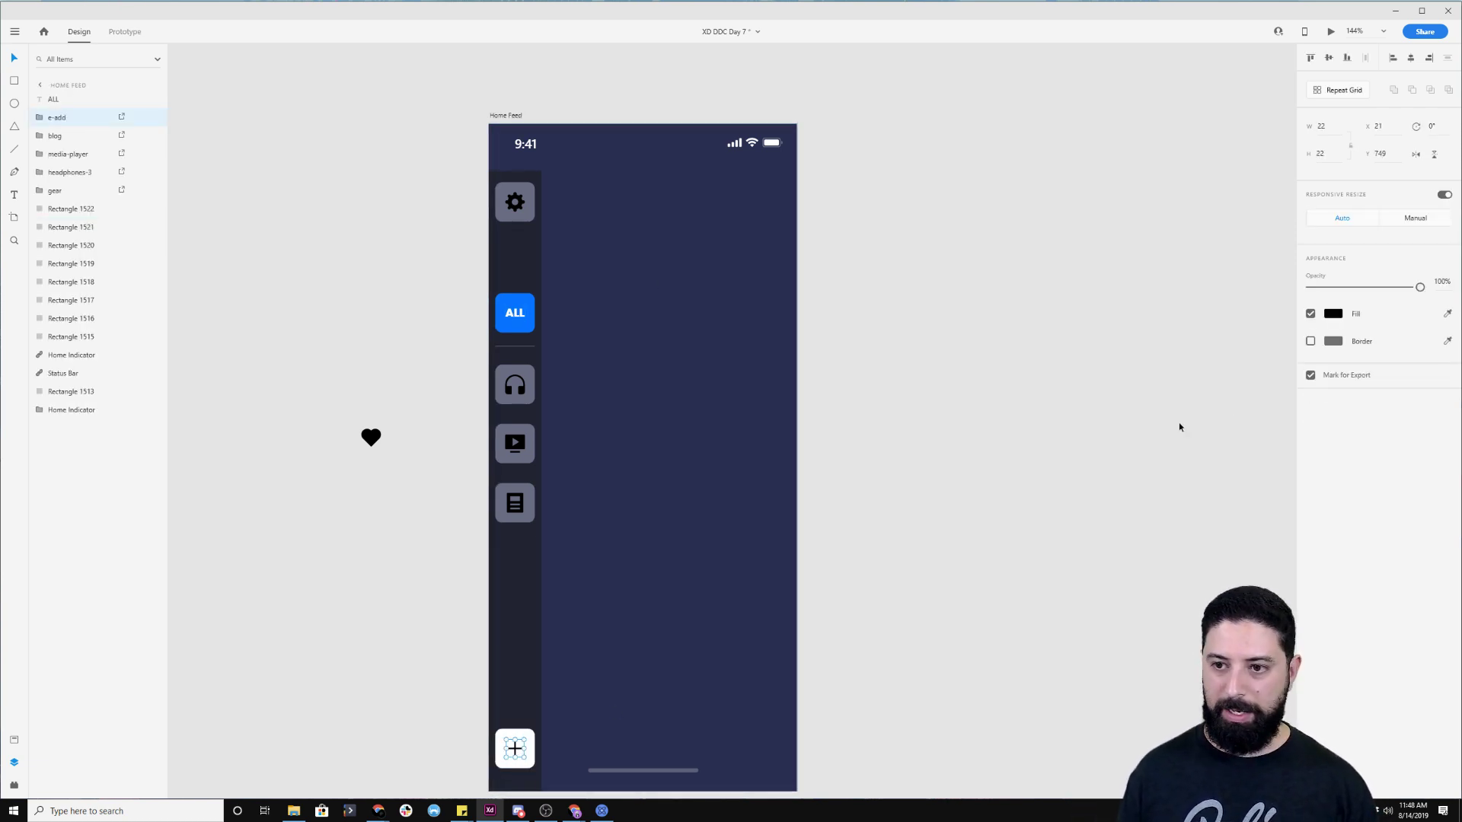
pyautogui.click(1333, 315)
pyautogui.write('ffffff')
pyautogui.press('Return')
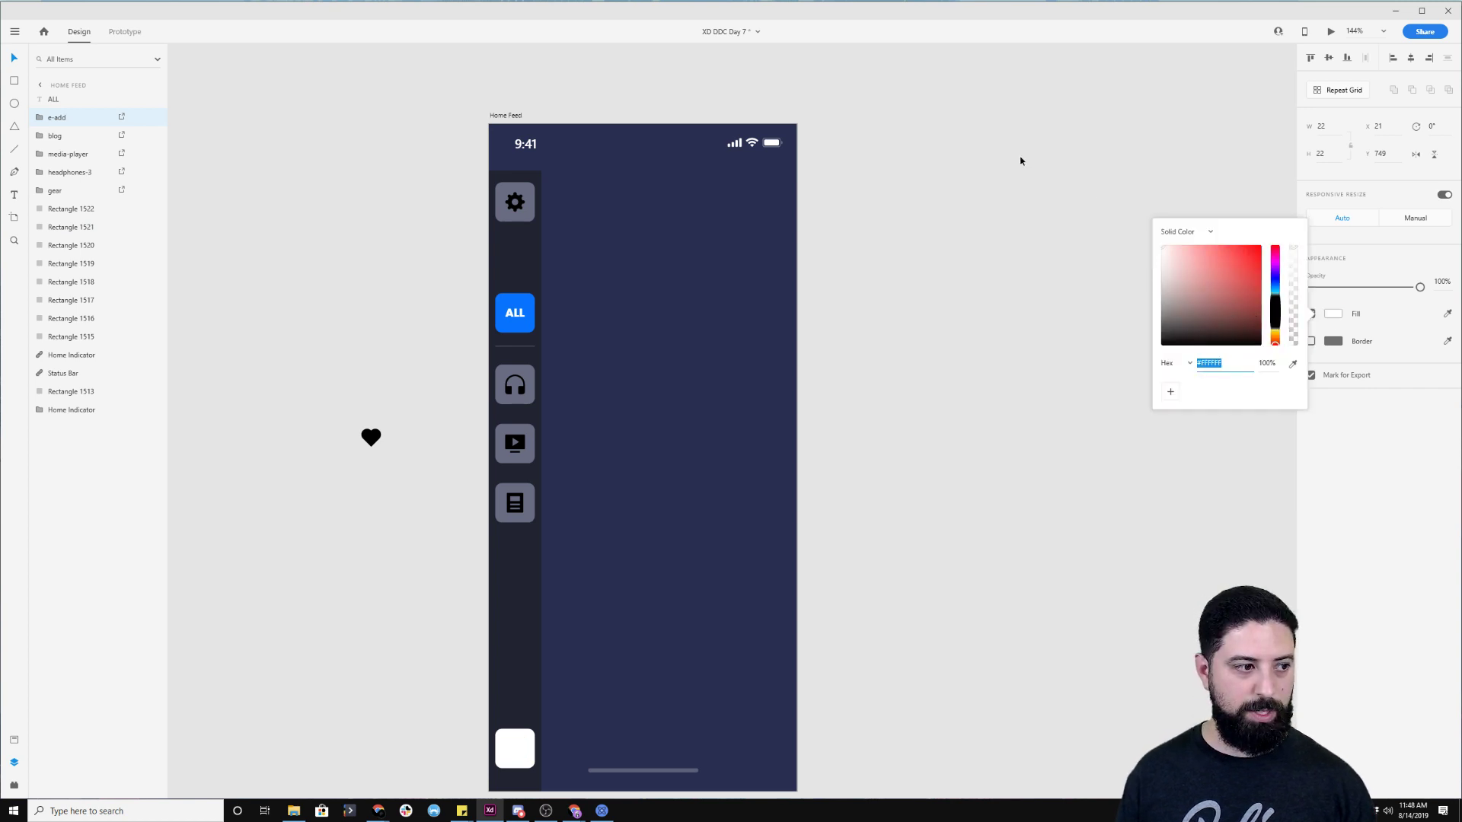
pyautogui.click(891, 246)
# Change the fill of the tile behind the plus icon to a bright golden yellow
pyautogui.click(524, 749)
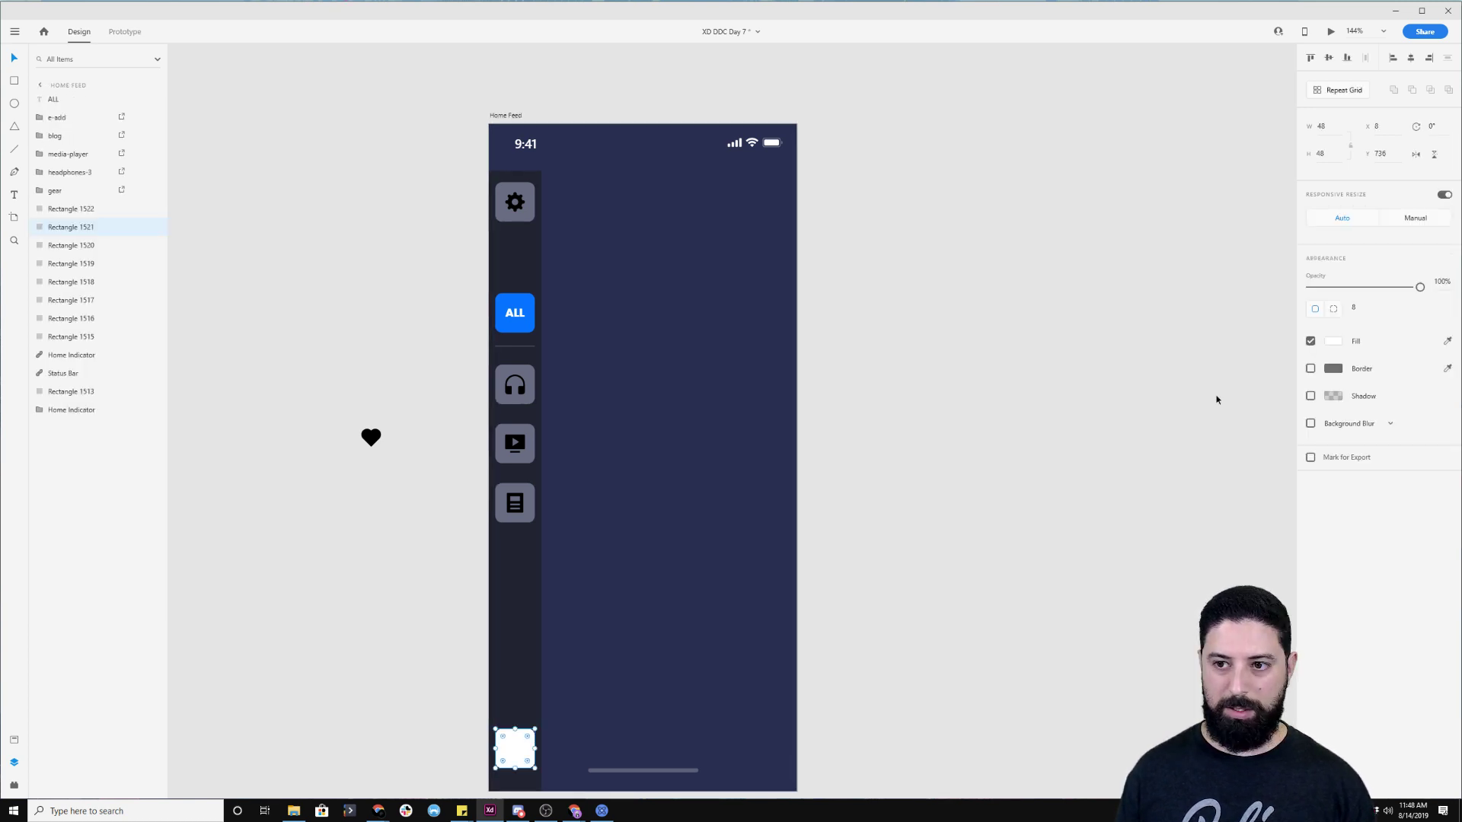
pyautogui.click(1333, 342)
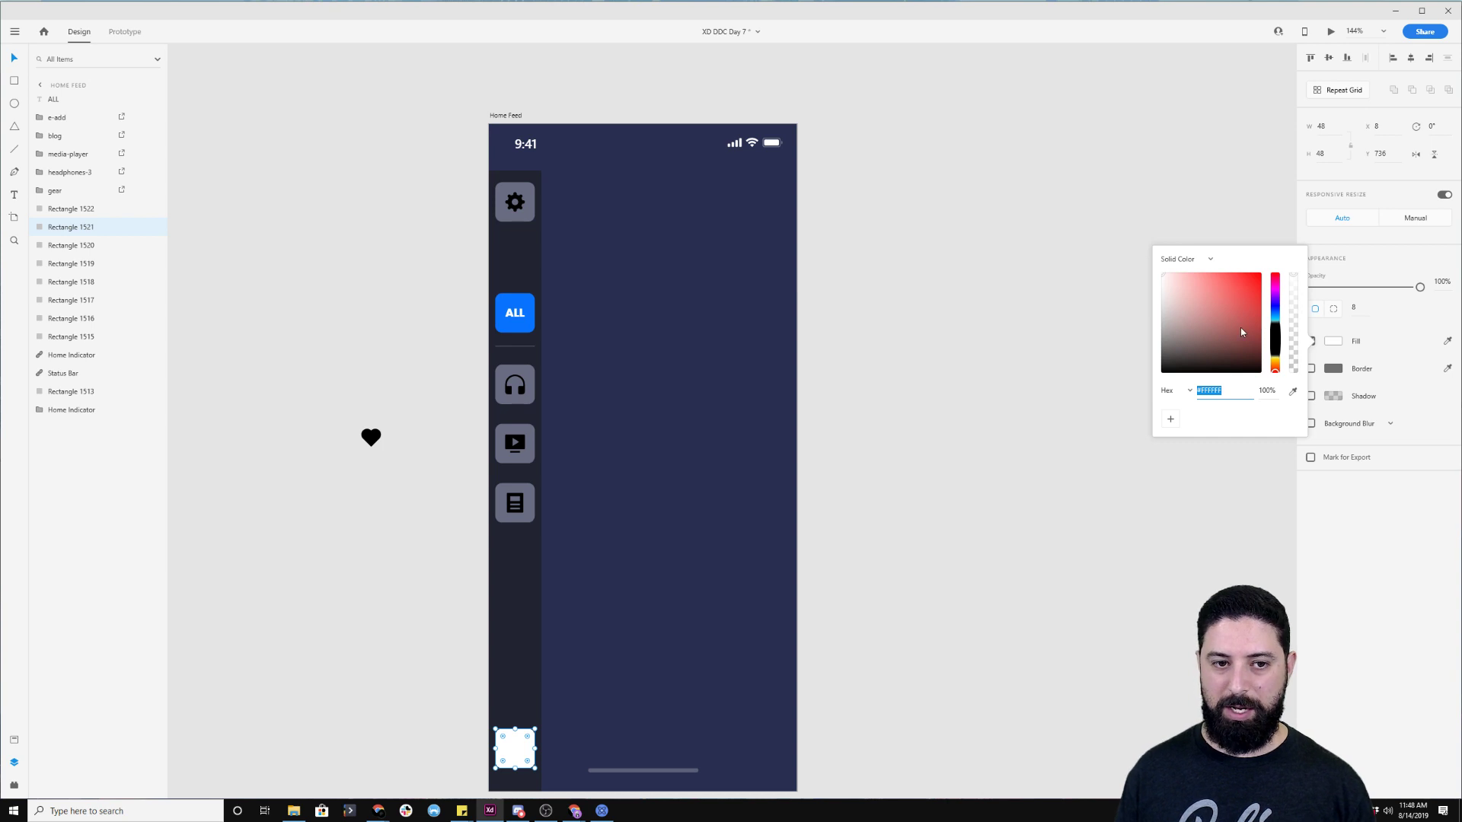
pyautogui.moveTo(1276, 364); pyautogui.dragTo(1276, 370)
pyautogui.moveTo(1240, 293); pyautogui.dragTo(1266, 270)
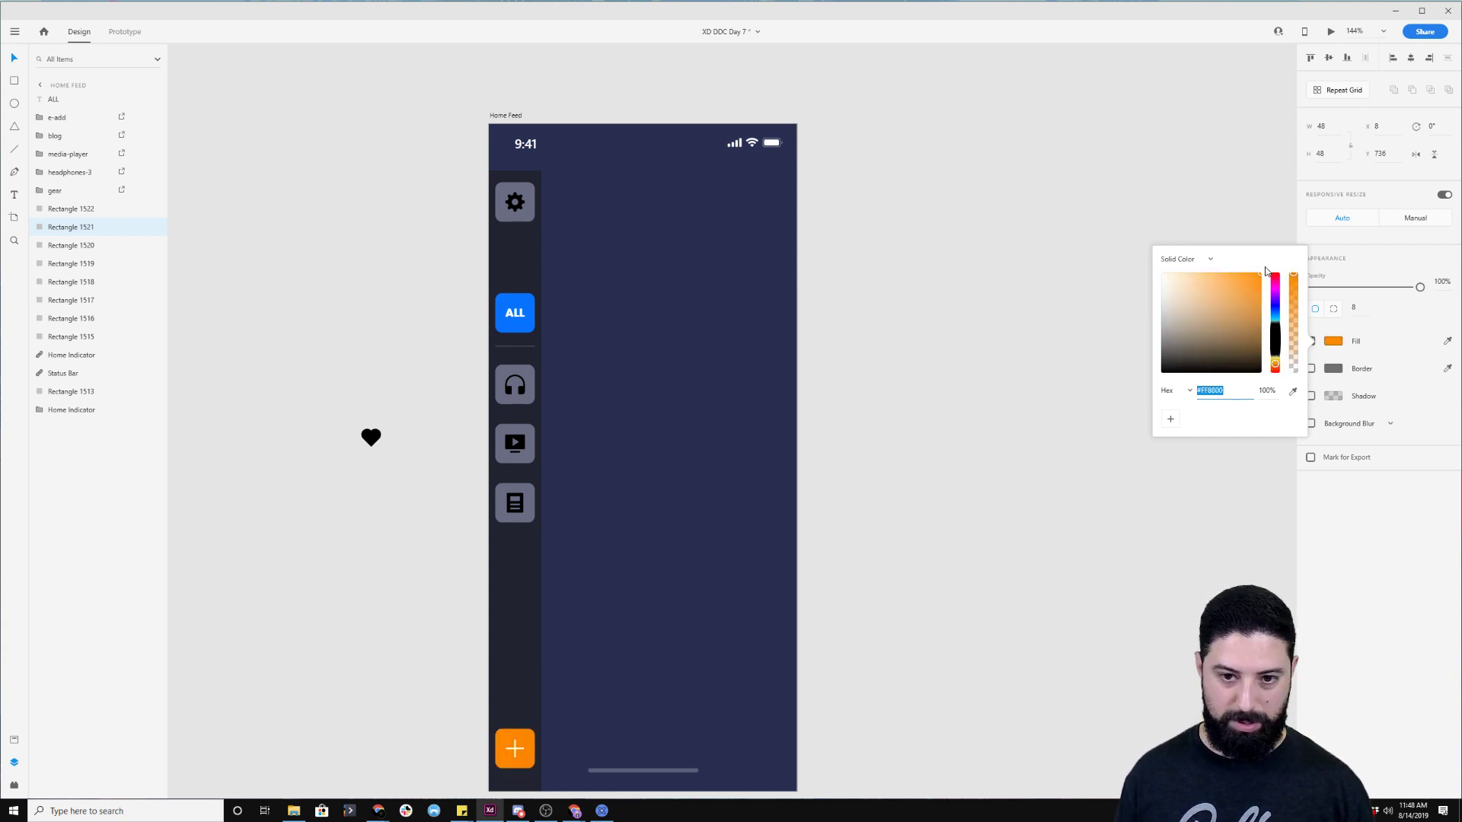
pyautogui.click(1276, 361)
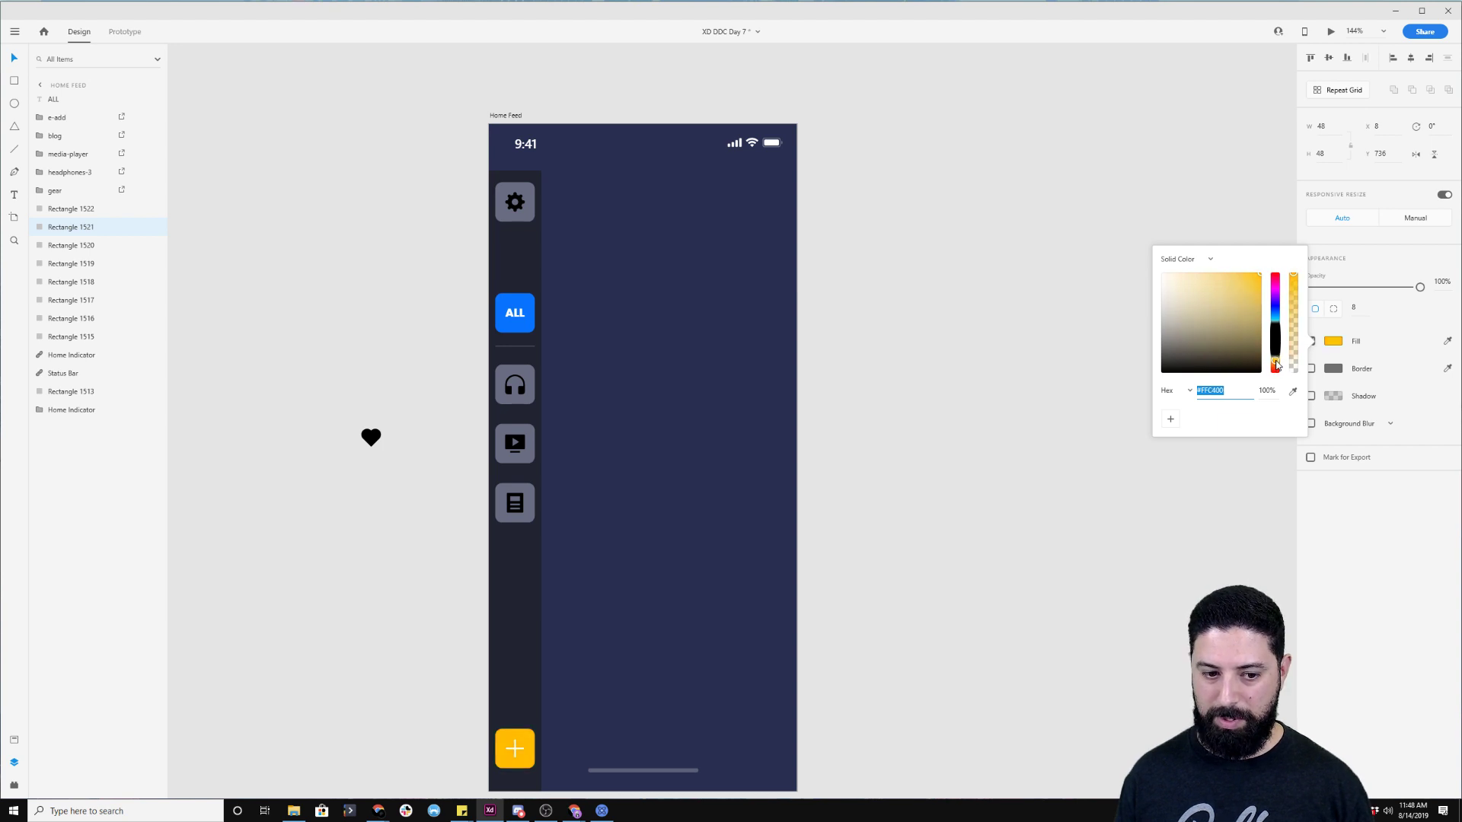
pyautogui.click(943, 348)
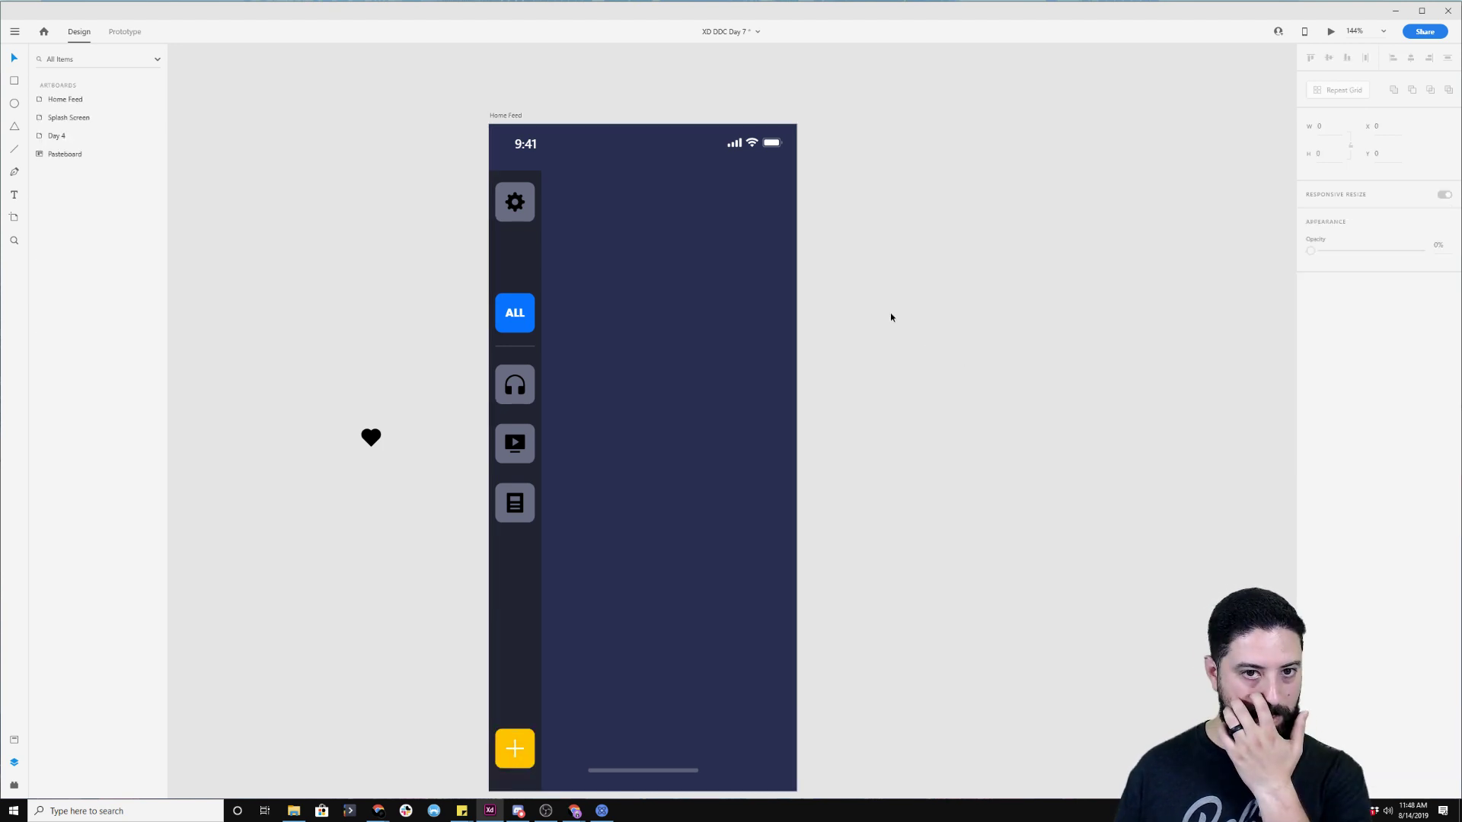
# Draw a borderless white card about 277 by 163 beside the sidebar, just below the status bar, with a corner radius of 16
pyautogui.press('r')
pyautogui.moveTo(555, 172)
pyautogui.mouseDown()
pyautogui.moveTo(662, 288)
pyautogui.moveTo(778, 342)
pyautogui.moveTo(781, 303)
pyautogui.mouseUp()
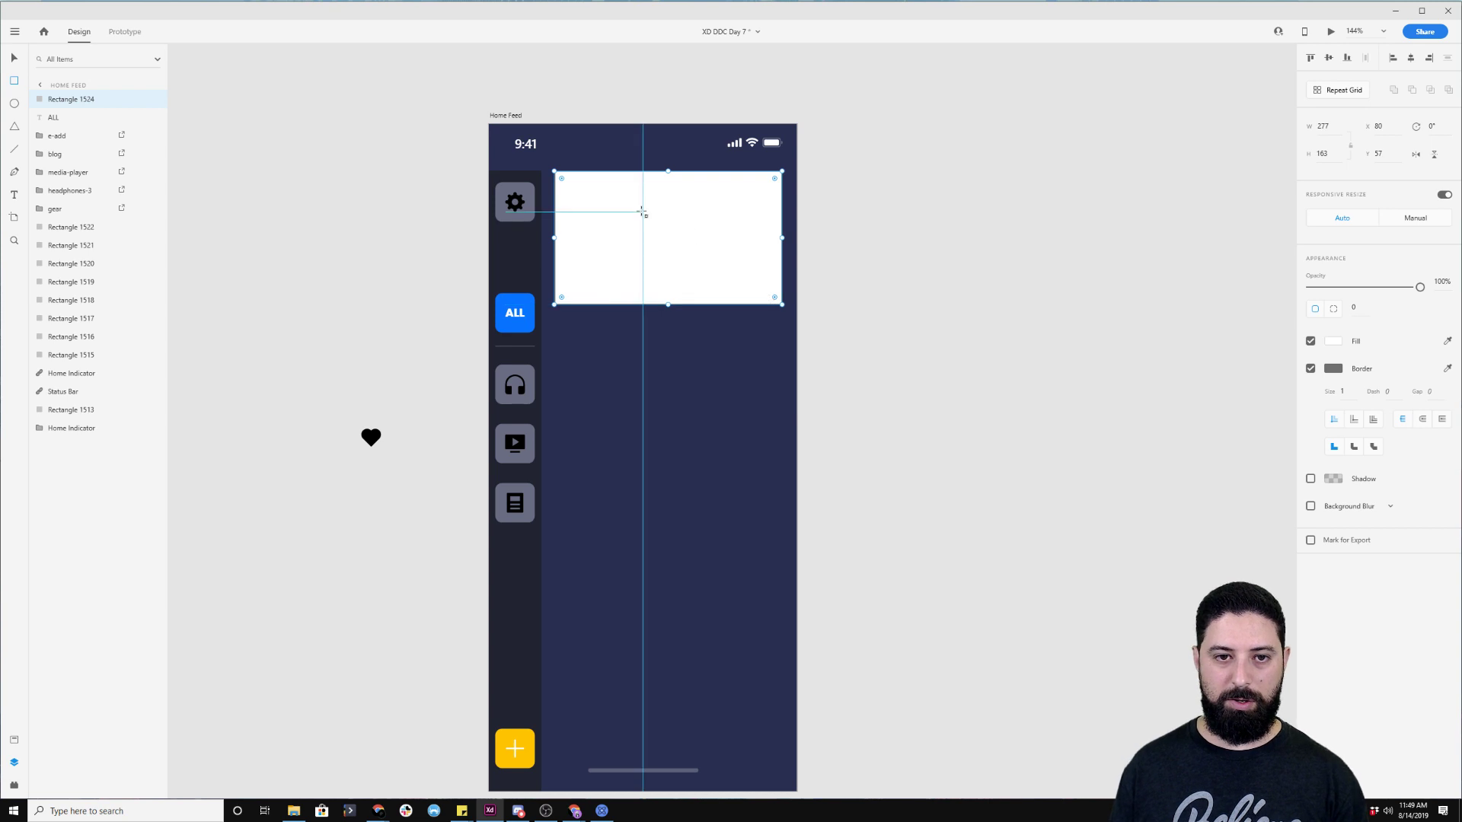
pyautogui.click(1310, 369)
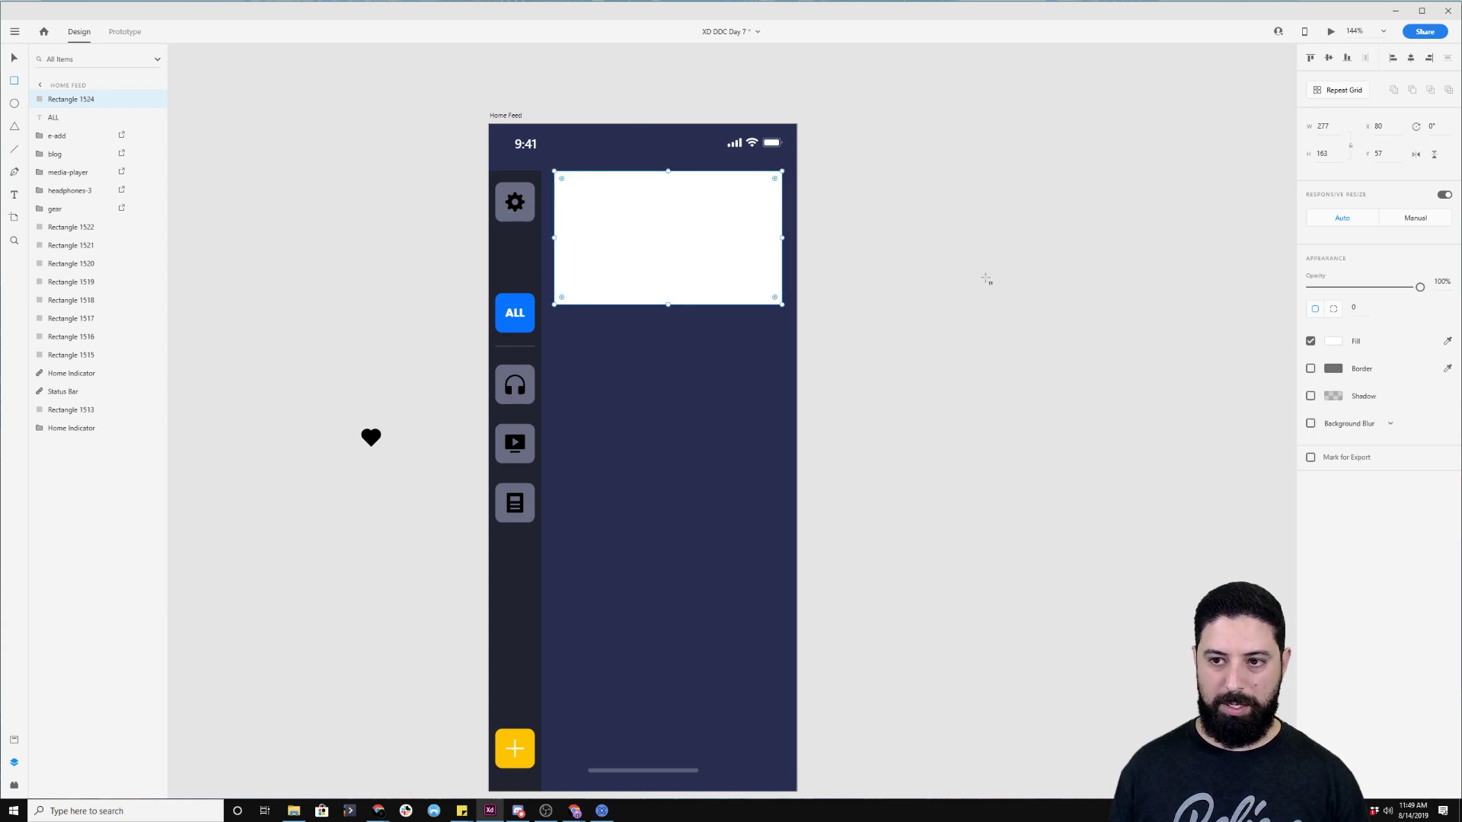
pyautogui.click(1311, 314)
pyautogui.write('16')
pyautogui.press('Return')
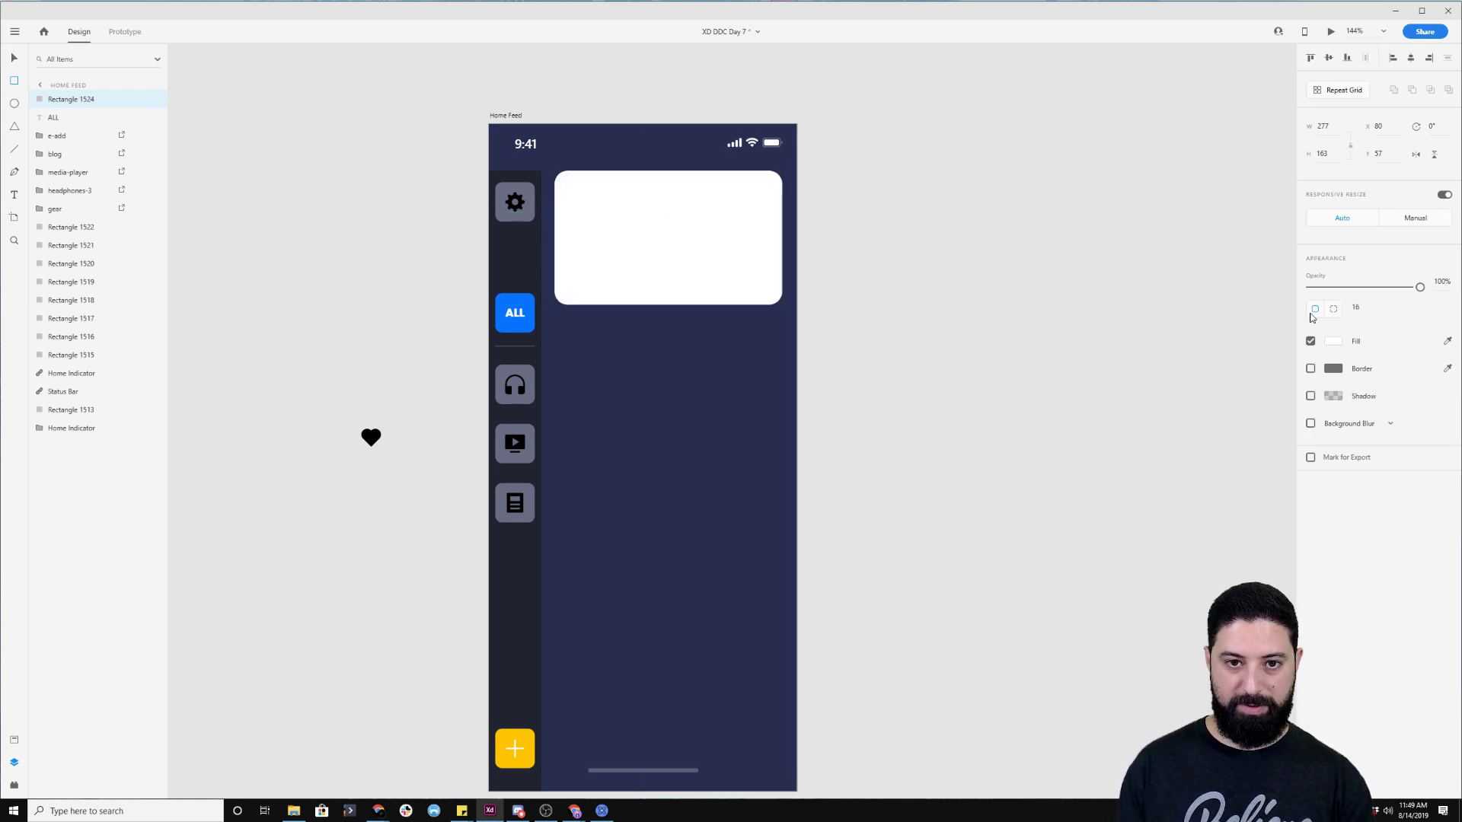
# Add the text "Post Title Goes Here" just below the white card
pyautogui.click(14, 196)
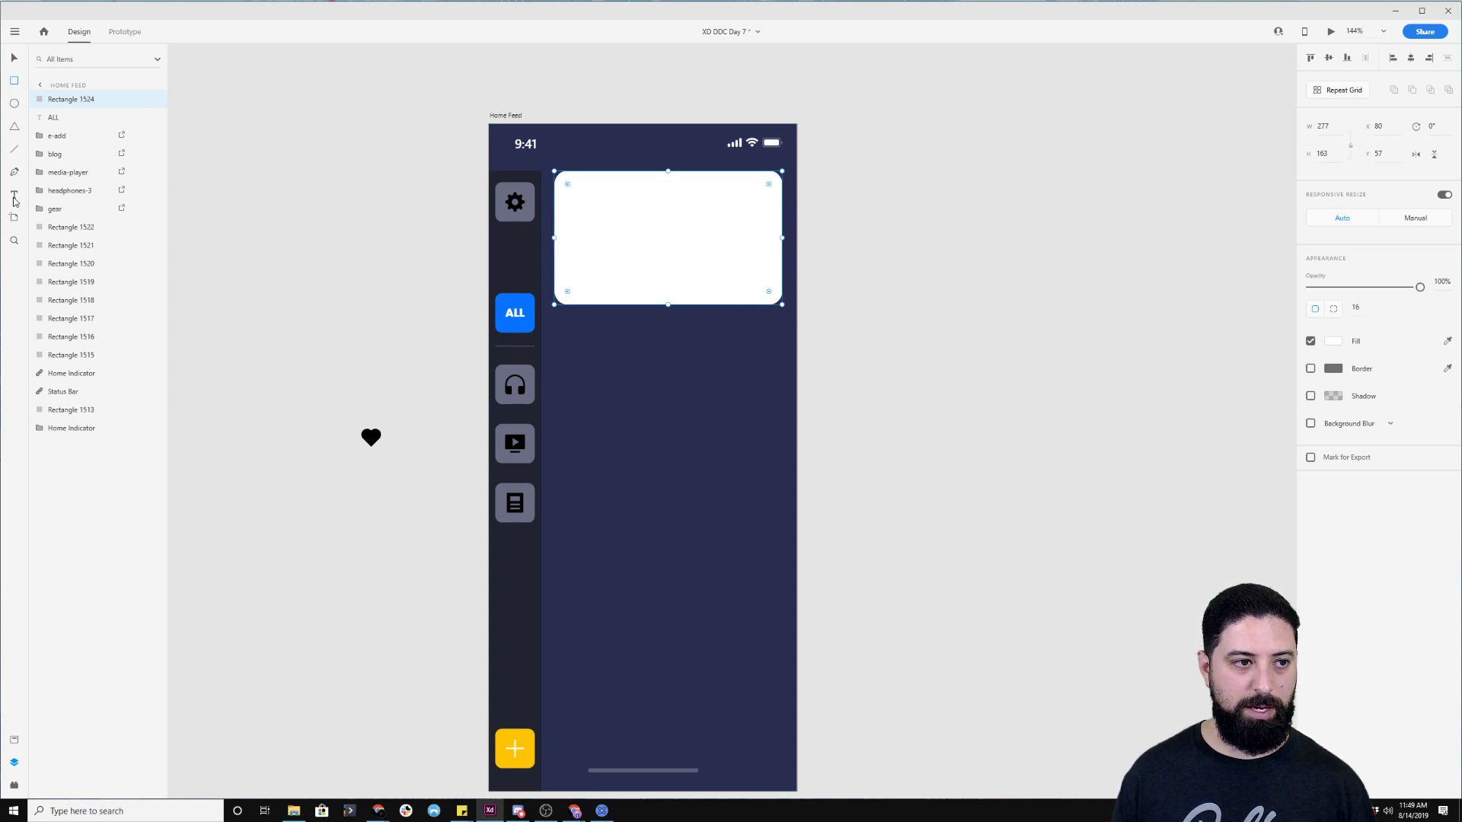
pyautogui.click(560, 326)
pyautogui.write('Post Title G')
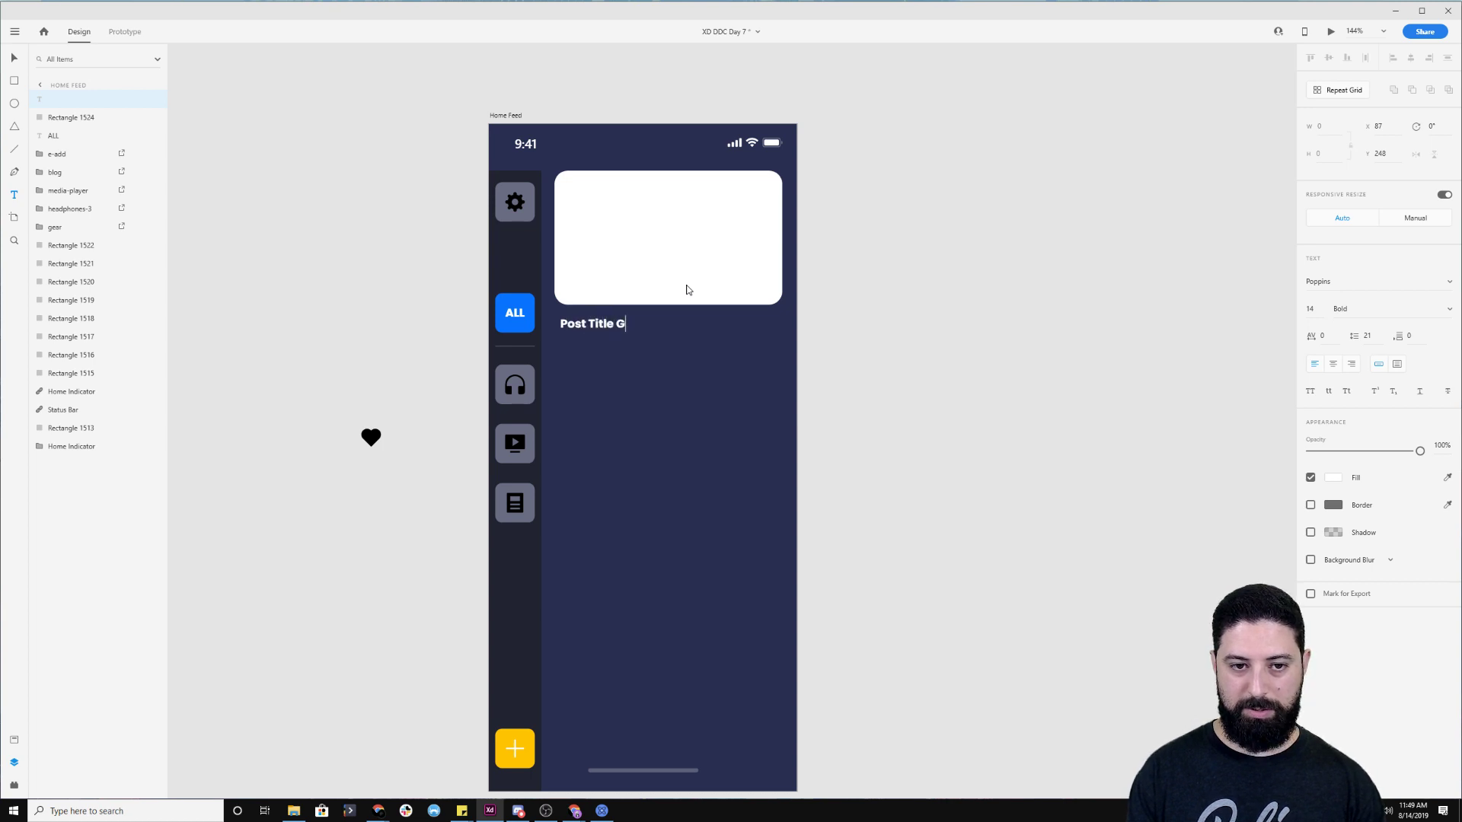
pyautogui.write('oes Here')
pyautogui.press('Escape')
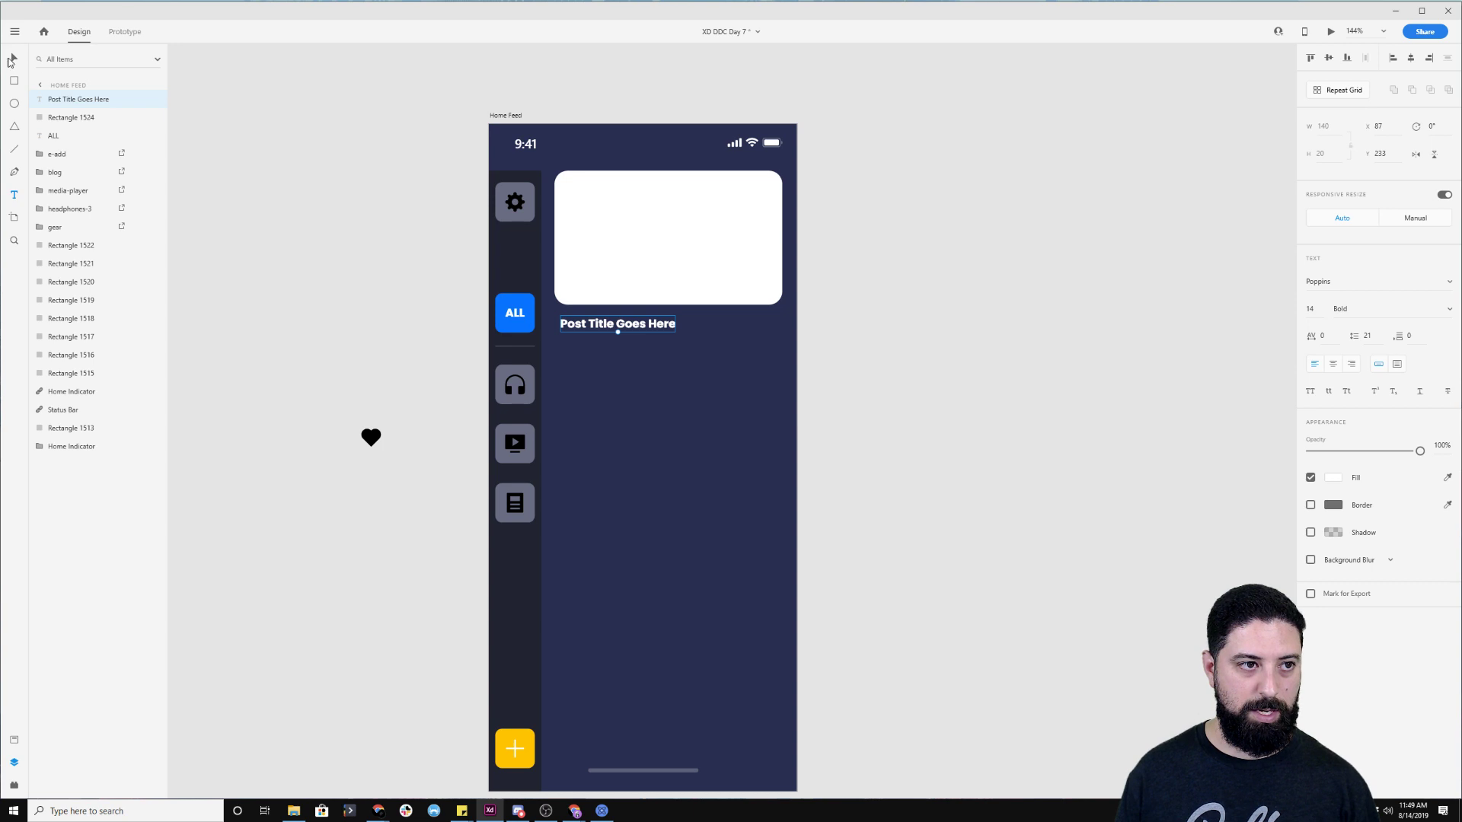
# Duplicate the post title below itself and rewrite the copy as "Description of the item goes here and takes up two lines of text"
pyautogui.moveTo(593, 332); pyautogui.dragTo(594, 351)
pyautogui.doubleClick(594, 351)
pyautogui.write('Descript')
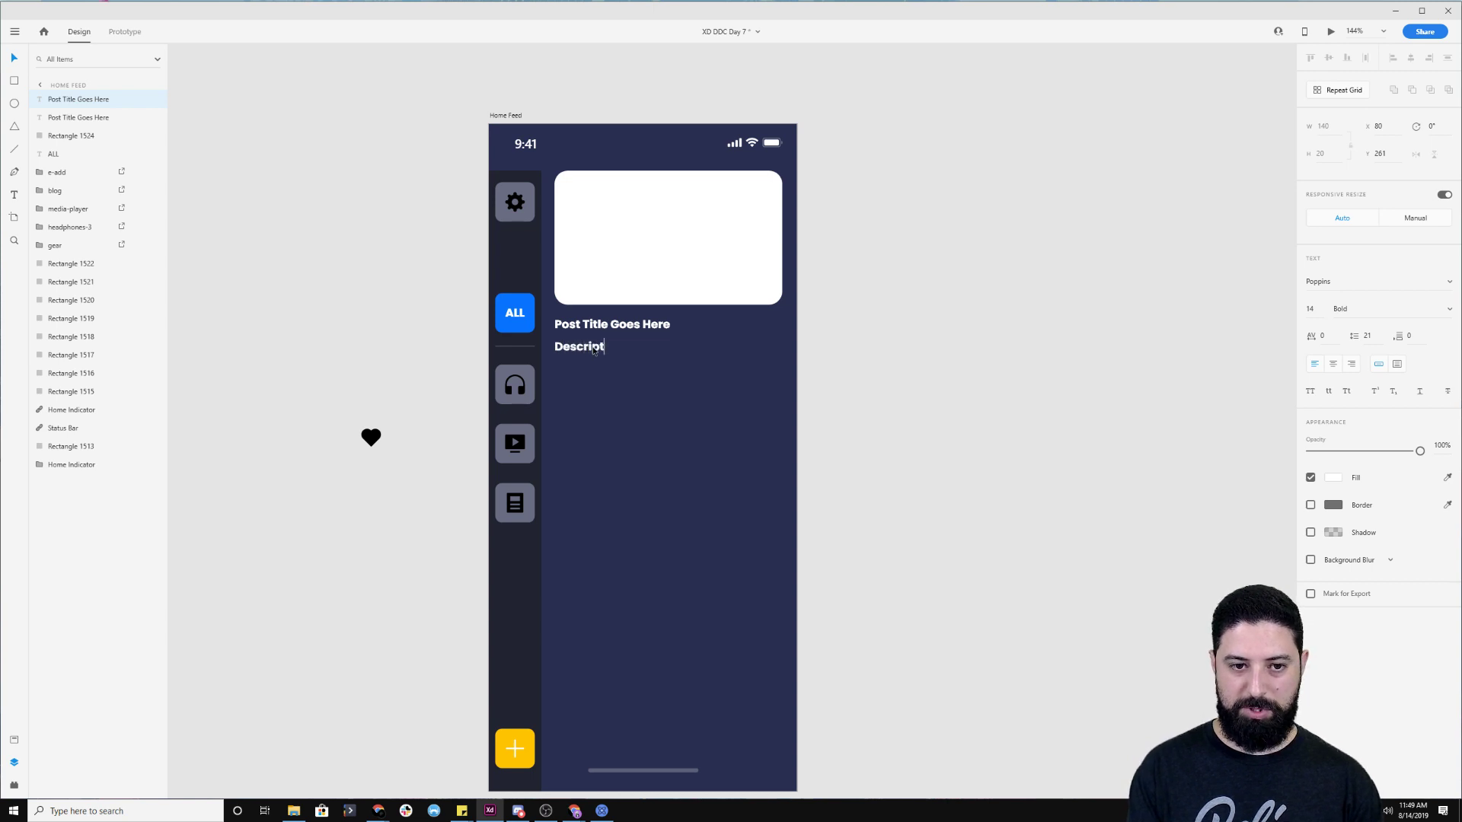
pyautogui.write('ion of the item goes')
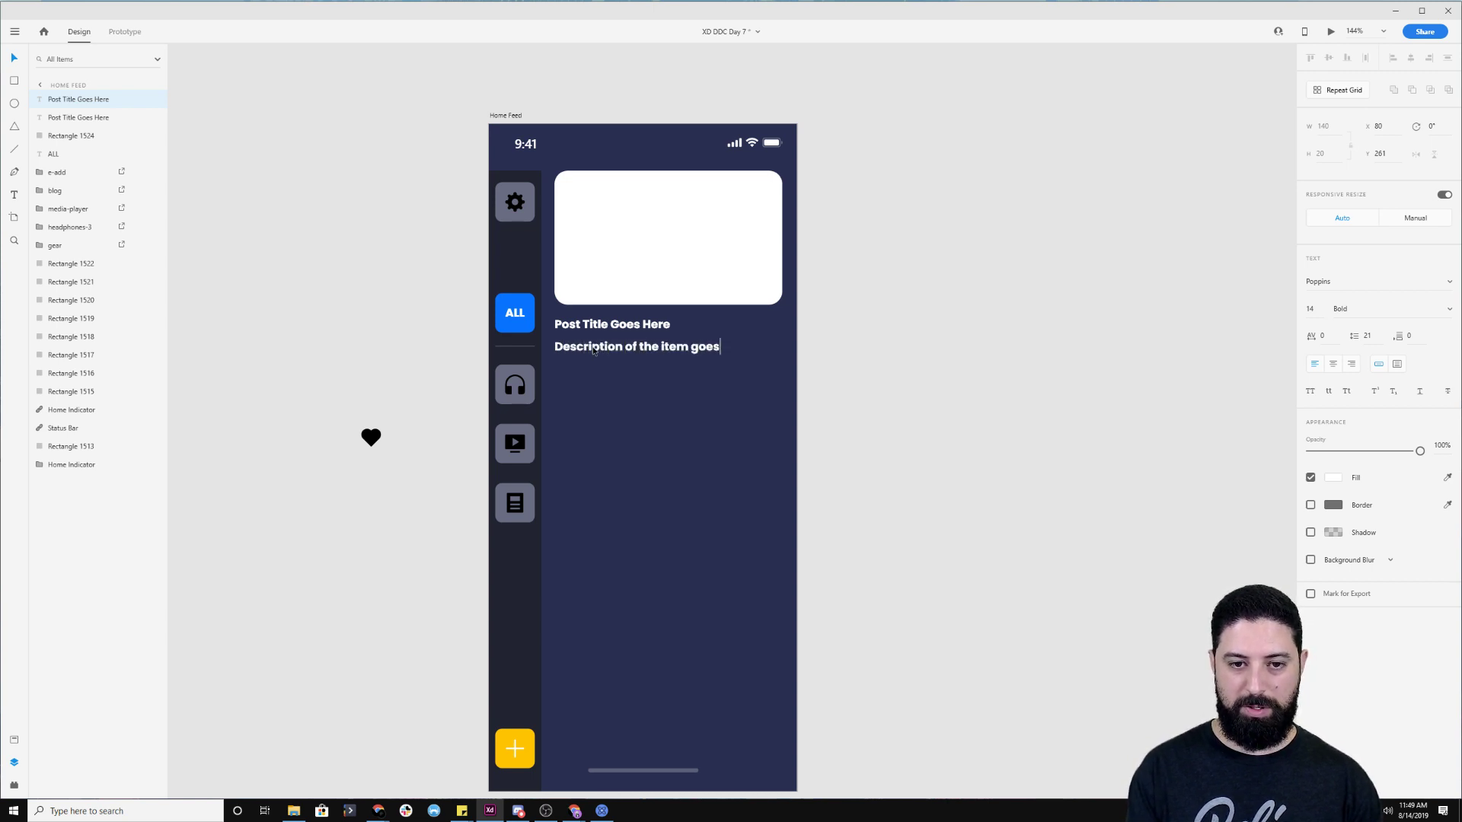
pyautogui.write(' here and takes ')
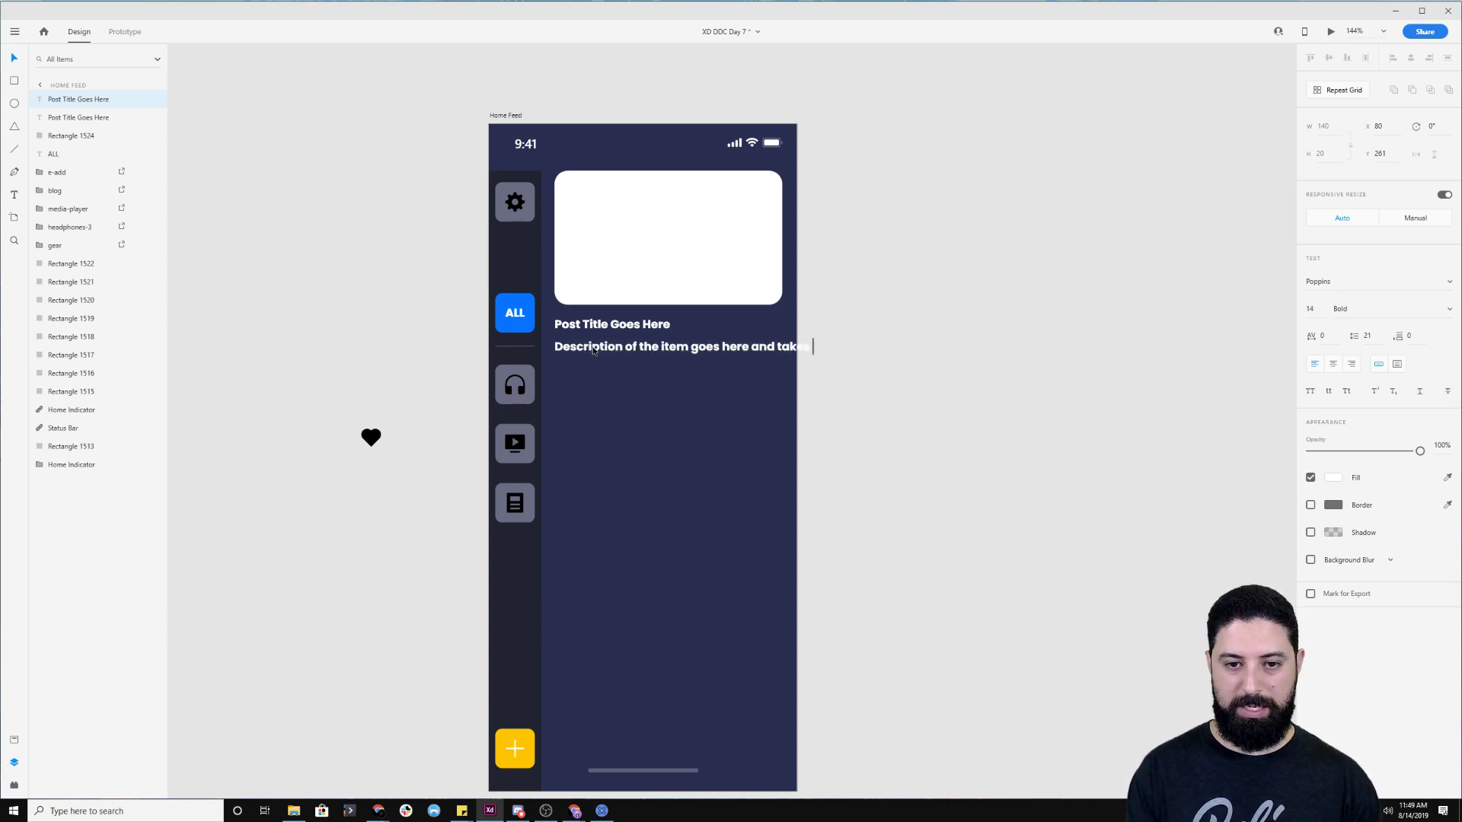
pyautogui.write('up two lines of text')
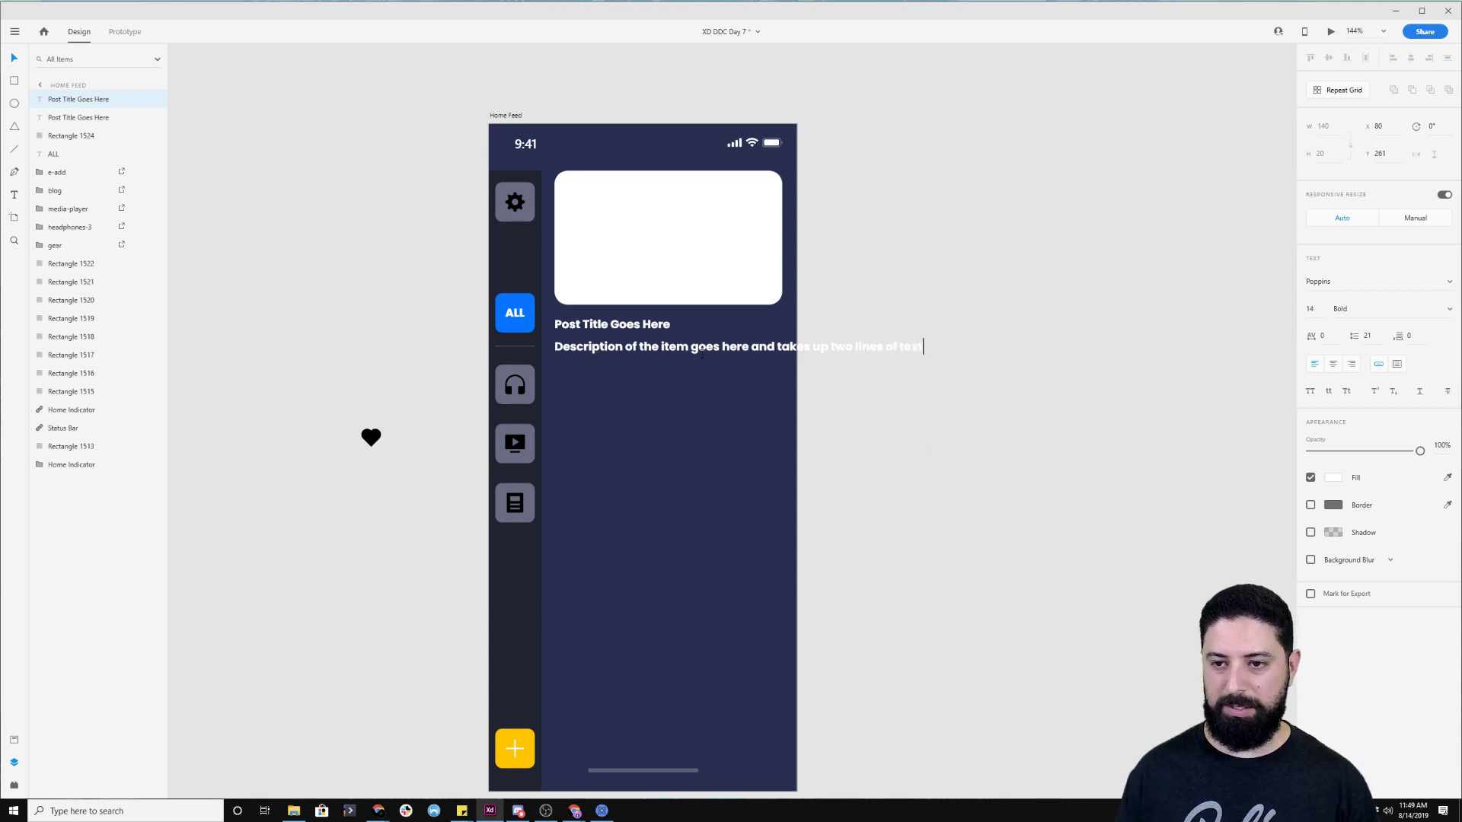
pyautogui.press('Escape')
# Convert the description to area text, narrow it to the card's width of 277 and extend it to two lines
pyautogui.click(1399, 363)
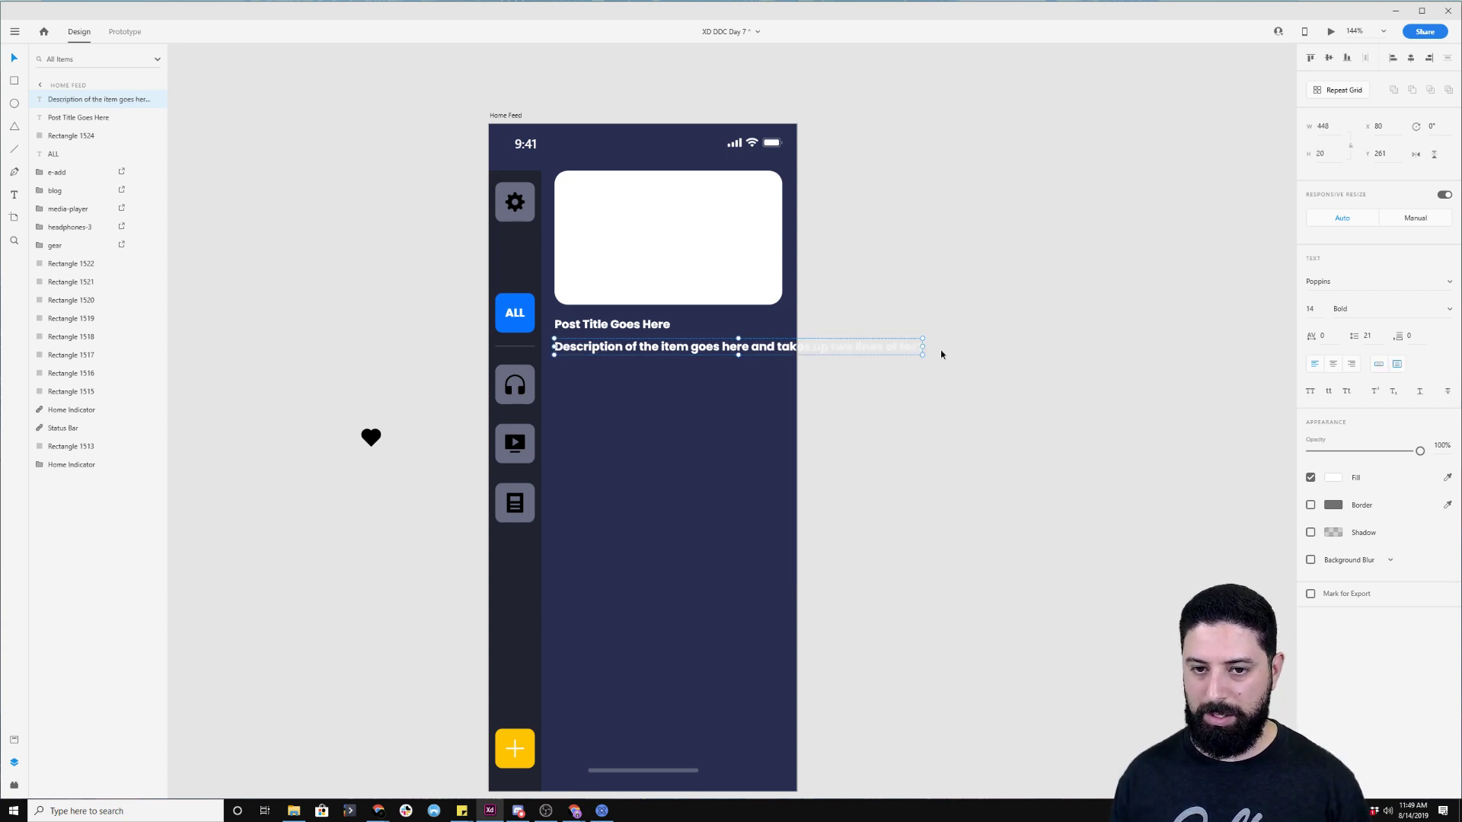
pyautogui.moveTo(925, 346); pyautogui.dragTo(782, 346)
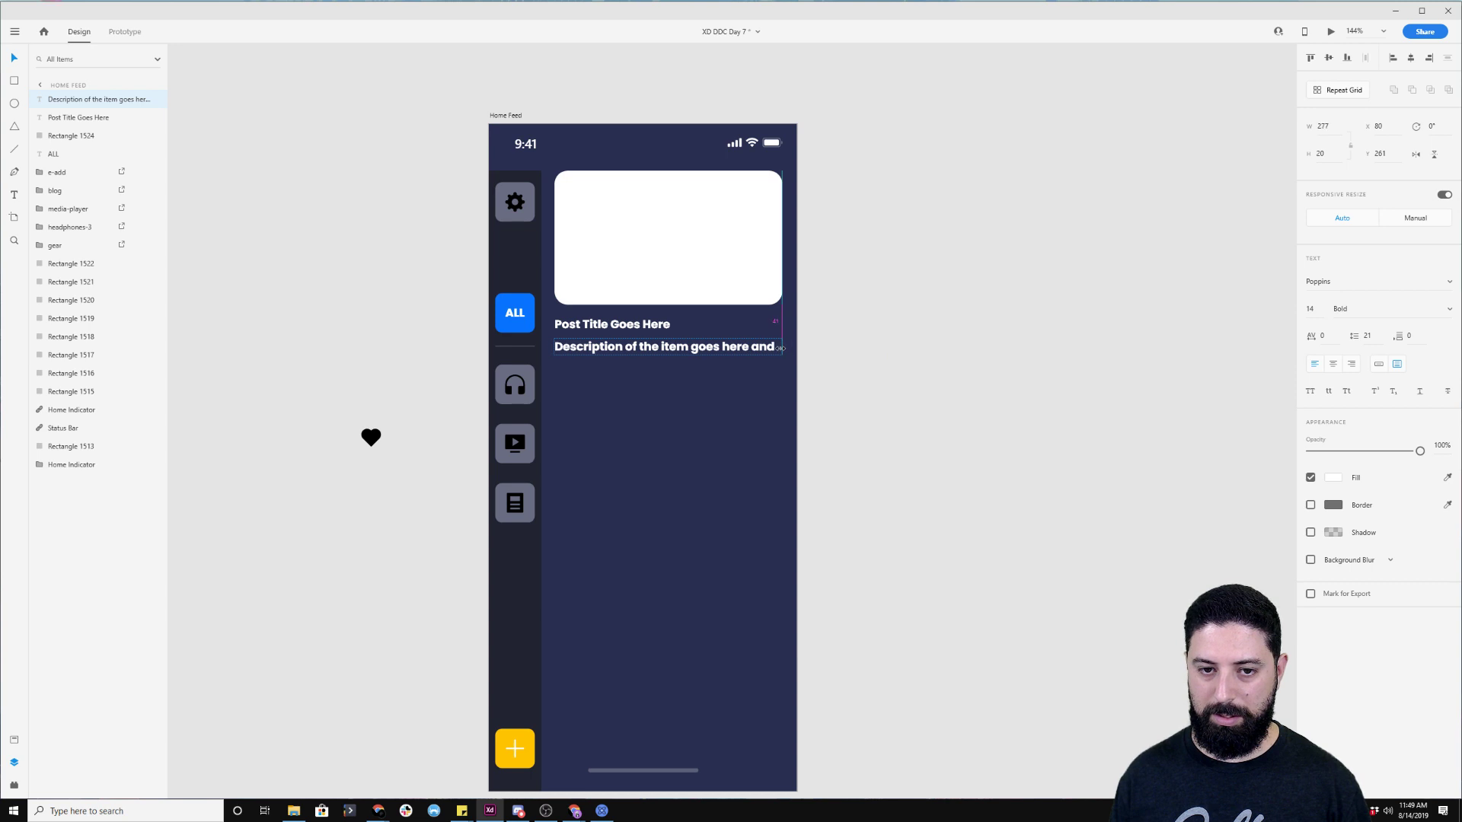
pyautogui.moveTo(669, 355); pyautogui.dragTo(667, 372)
# Set the description's font weight to Regular and the post title's size to 18
pyautogui.click(1449, 309)
pyautogui.click(1390, 245)
pyautogui.click(647, 325)
pyautogui.click(1310, 308)
pyautogui.write('18')
pyautogui.press('Return')
# Turn the card, title and description into a repeat grid extending down past the artboard, and widen the gap between the posts
pyautogui.click(635, 364)
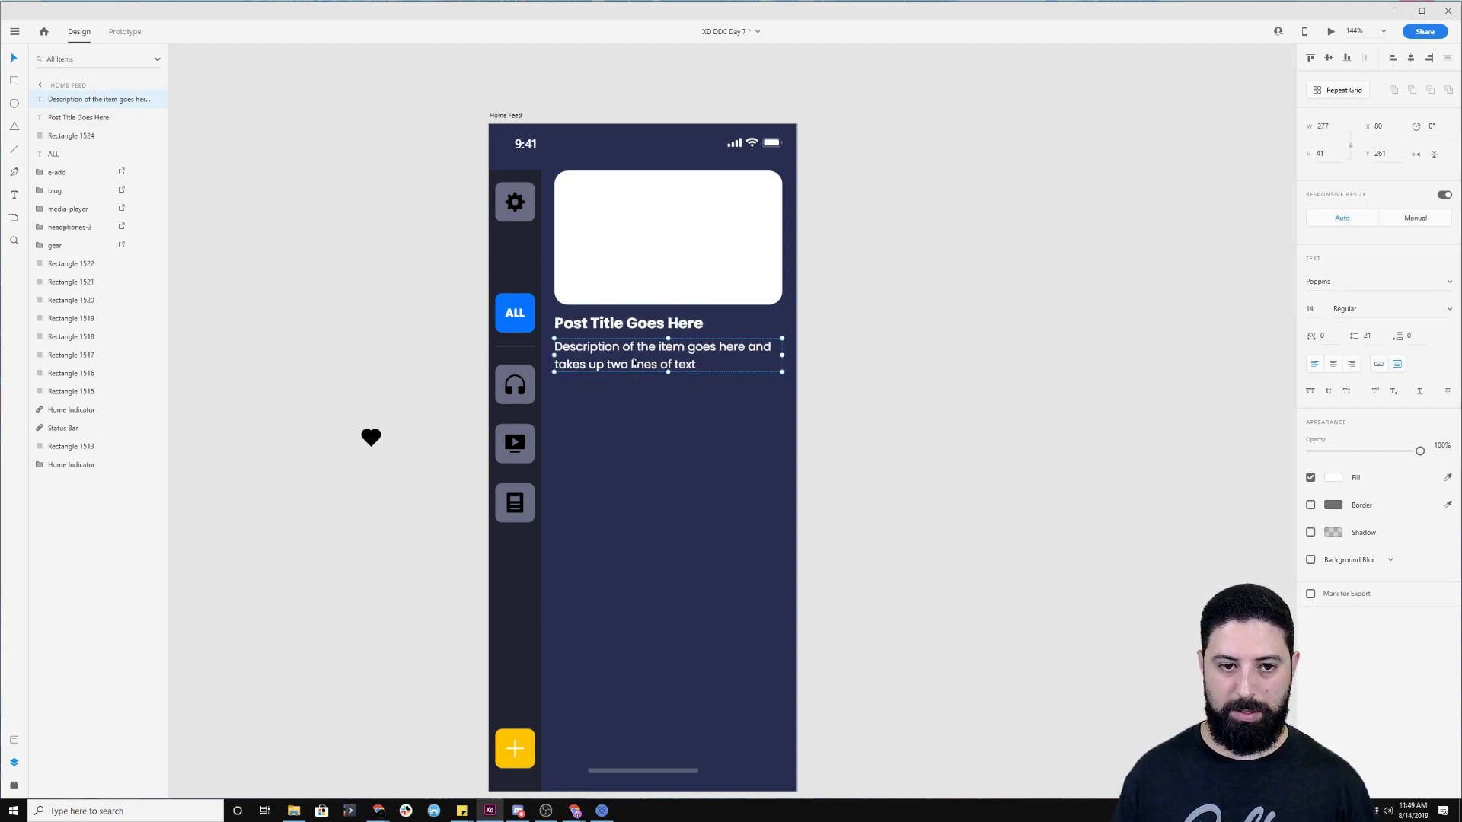
pyautogui.keyDown('shift'); pyautogui.click(632, 324); pyautogui.keyUp('shift')
pyautogui.keyDown('shift'); pyautogui.click(665, 264); pyautogui.keyUp('shift')
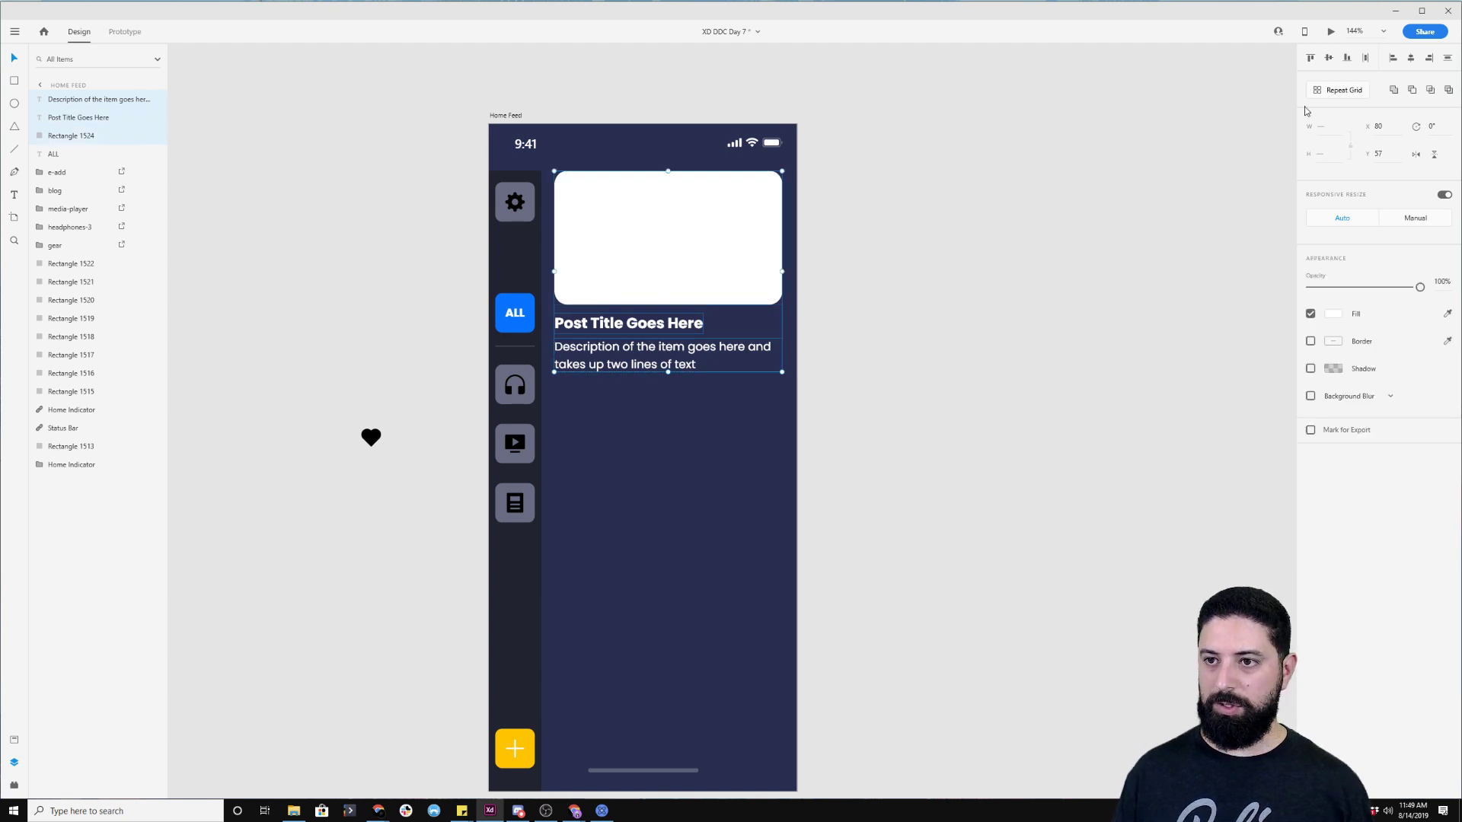
pyautogui.click(1345, 90)
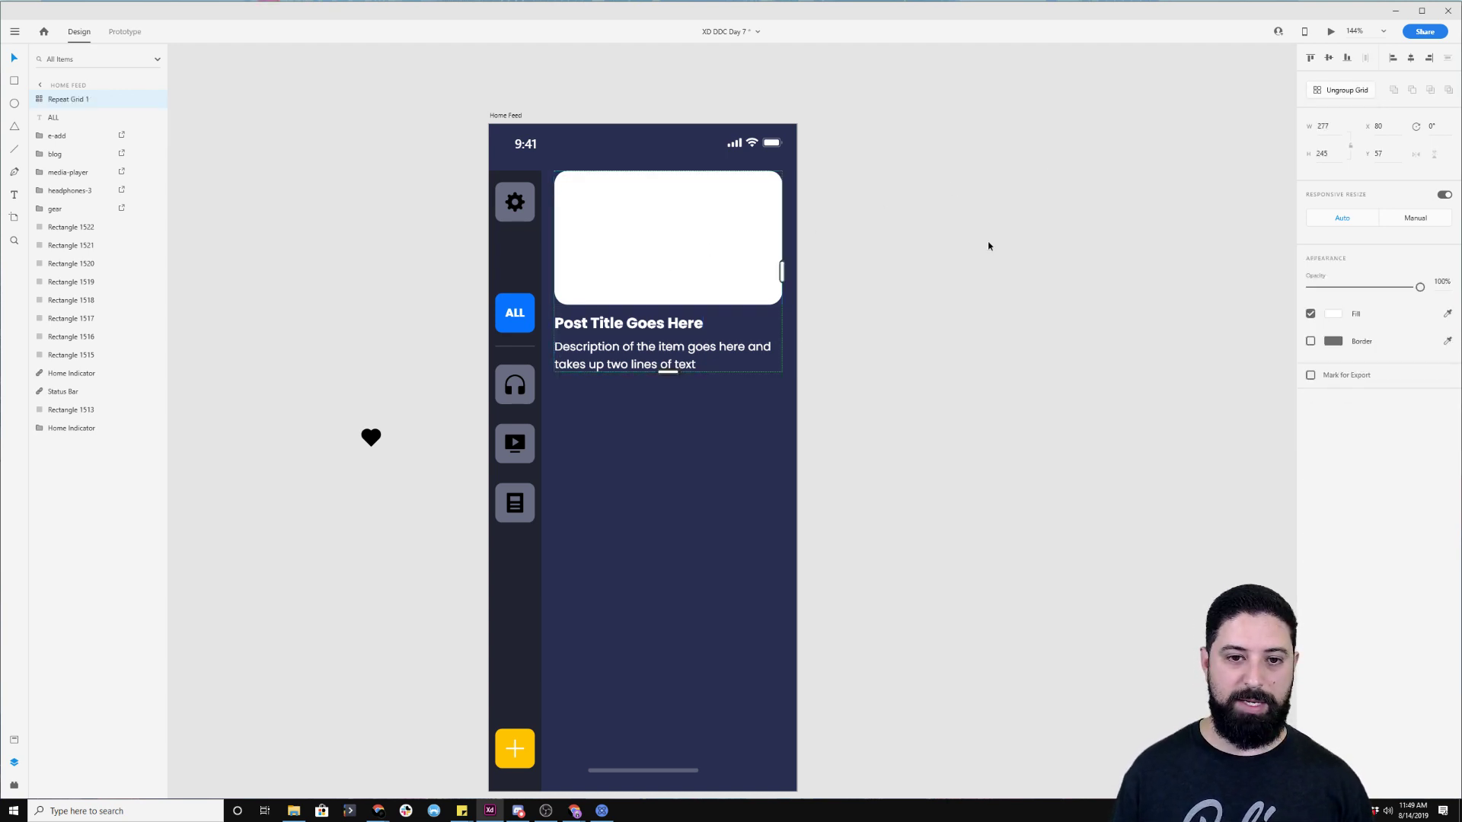
pyautogui.moveTo(669, 371); pyautogui.dragTo(666, 719)
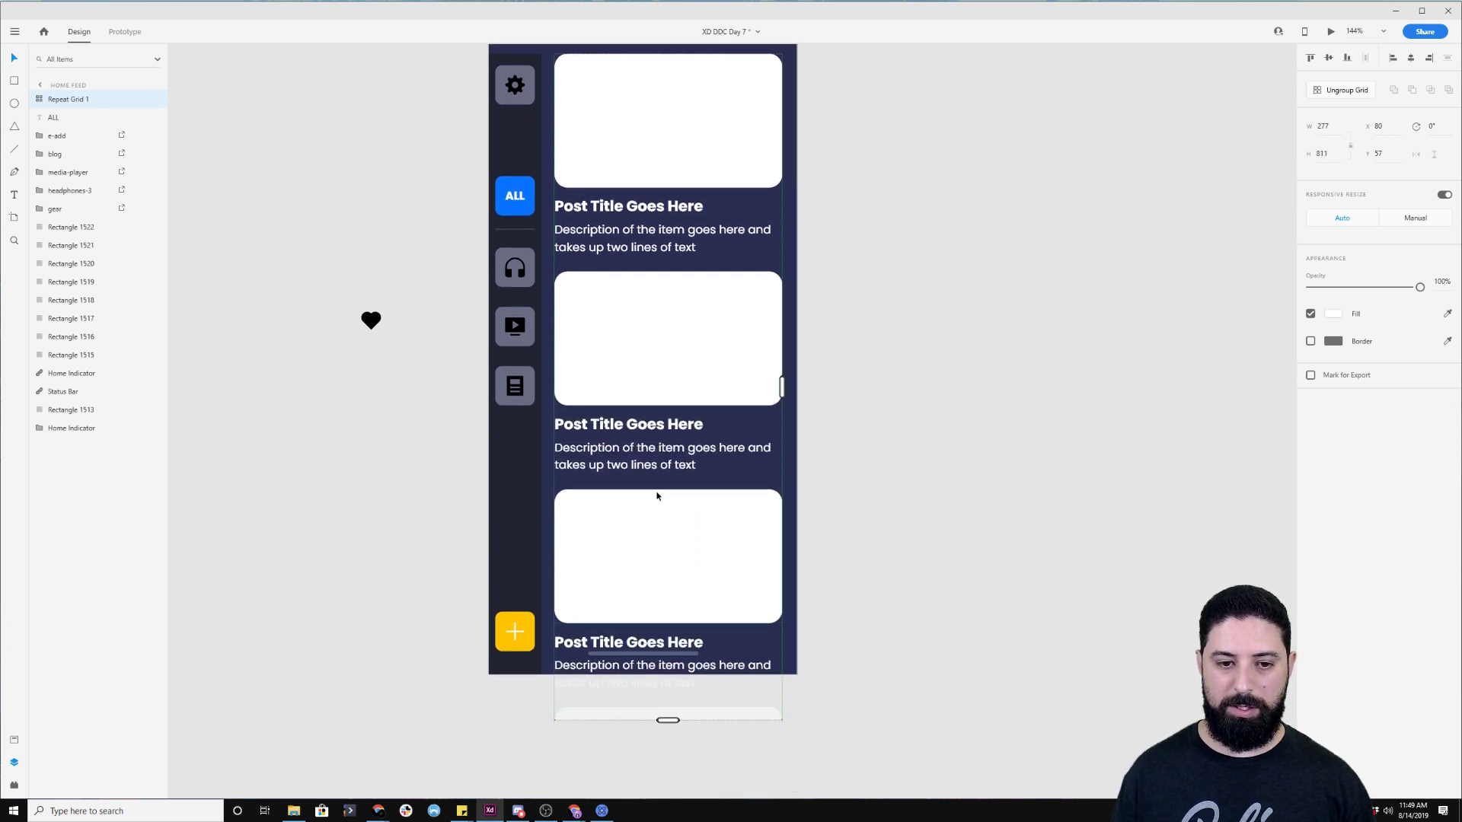
pyautogui.moveTo(657, 483); pyautogui.dragTo(662, 501)
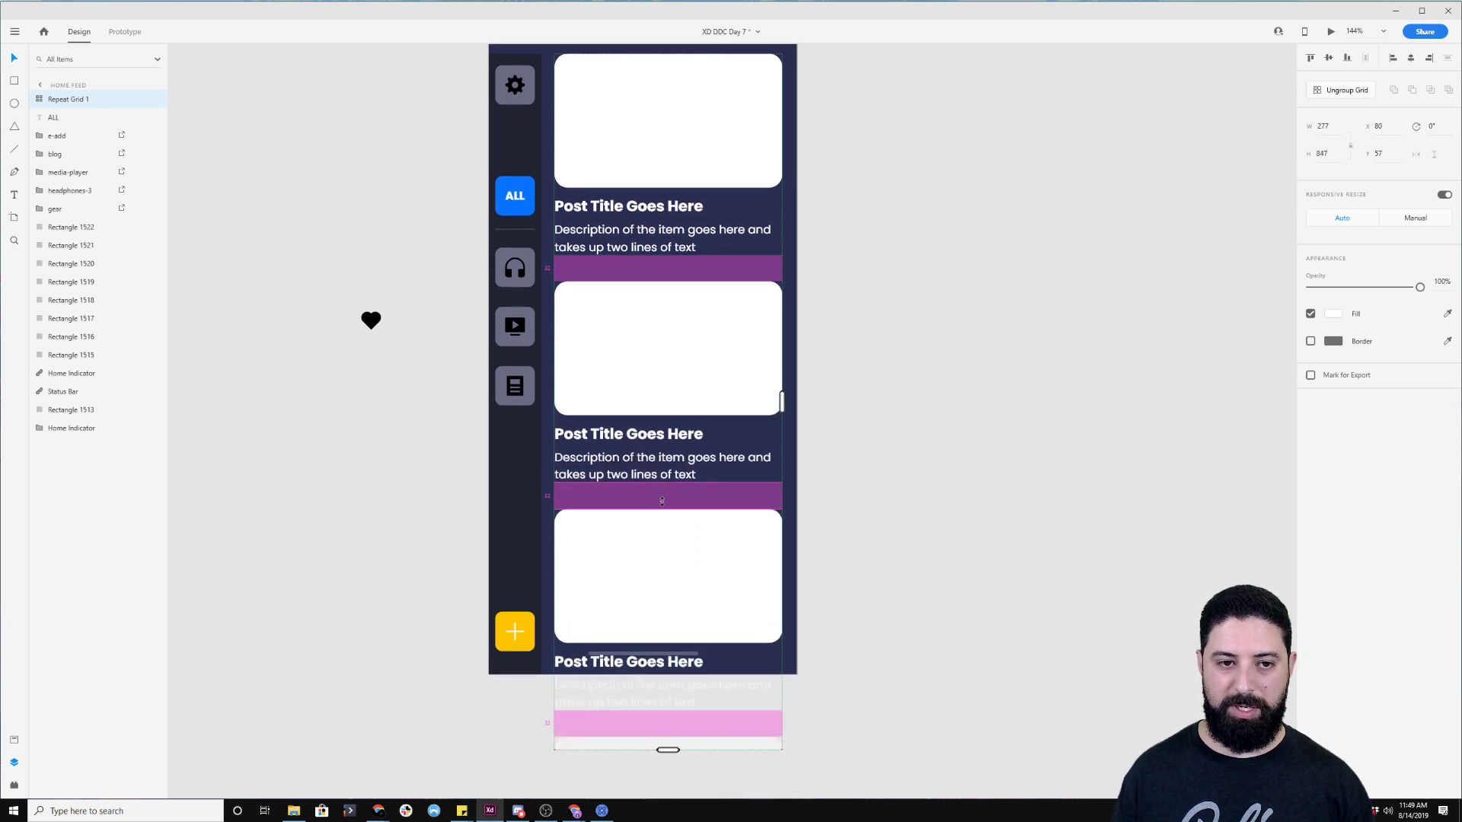
pyautogui.click(910, 387)
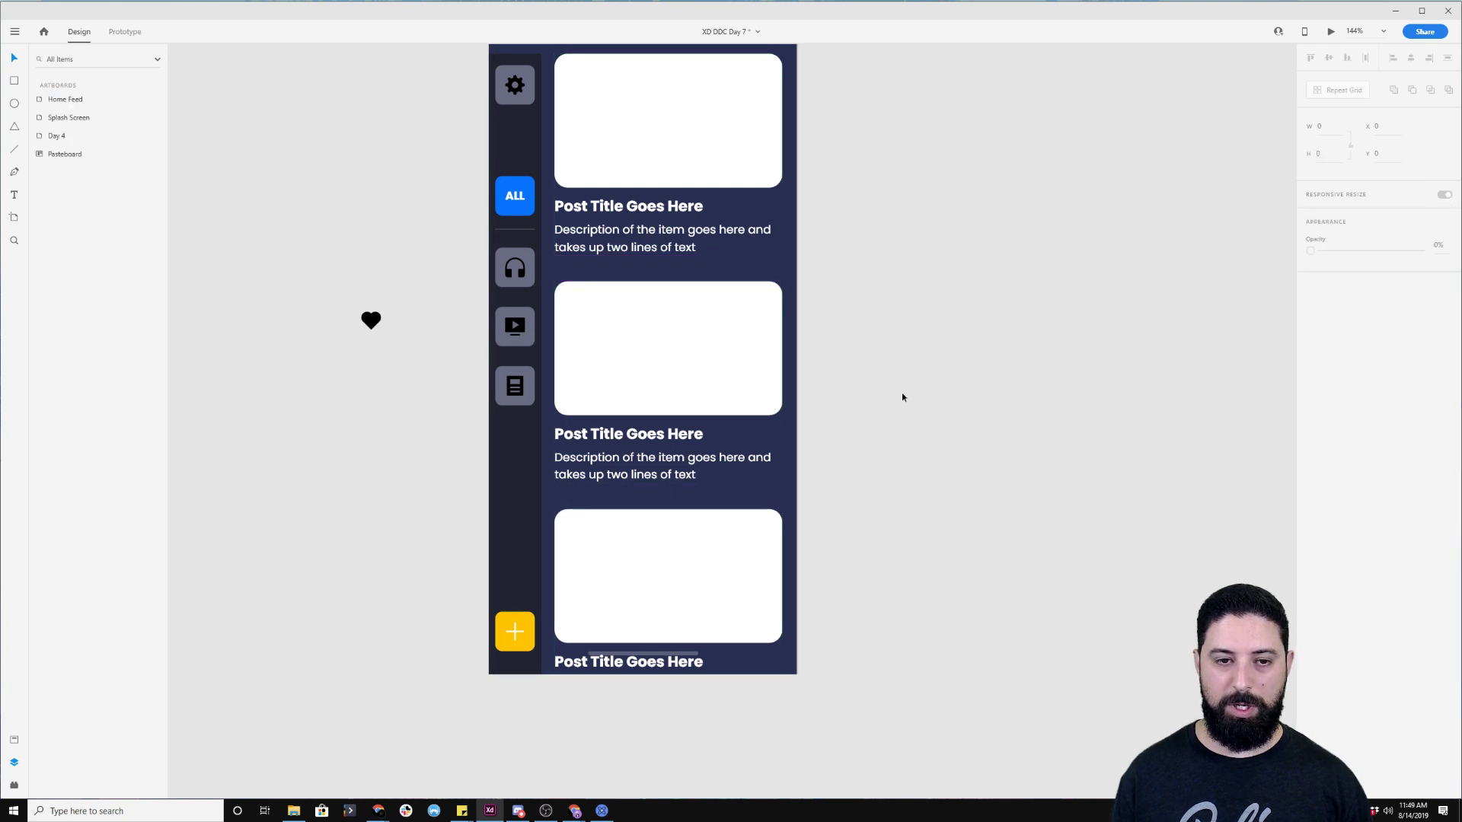
# Draw a borderless rectangle about 100 by 32 inside the upper-right corner of the repeat grid's first card
pyautogui.scroll(2, 890, 407)
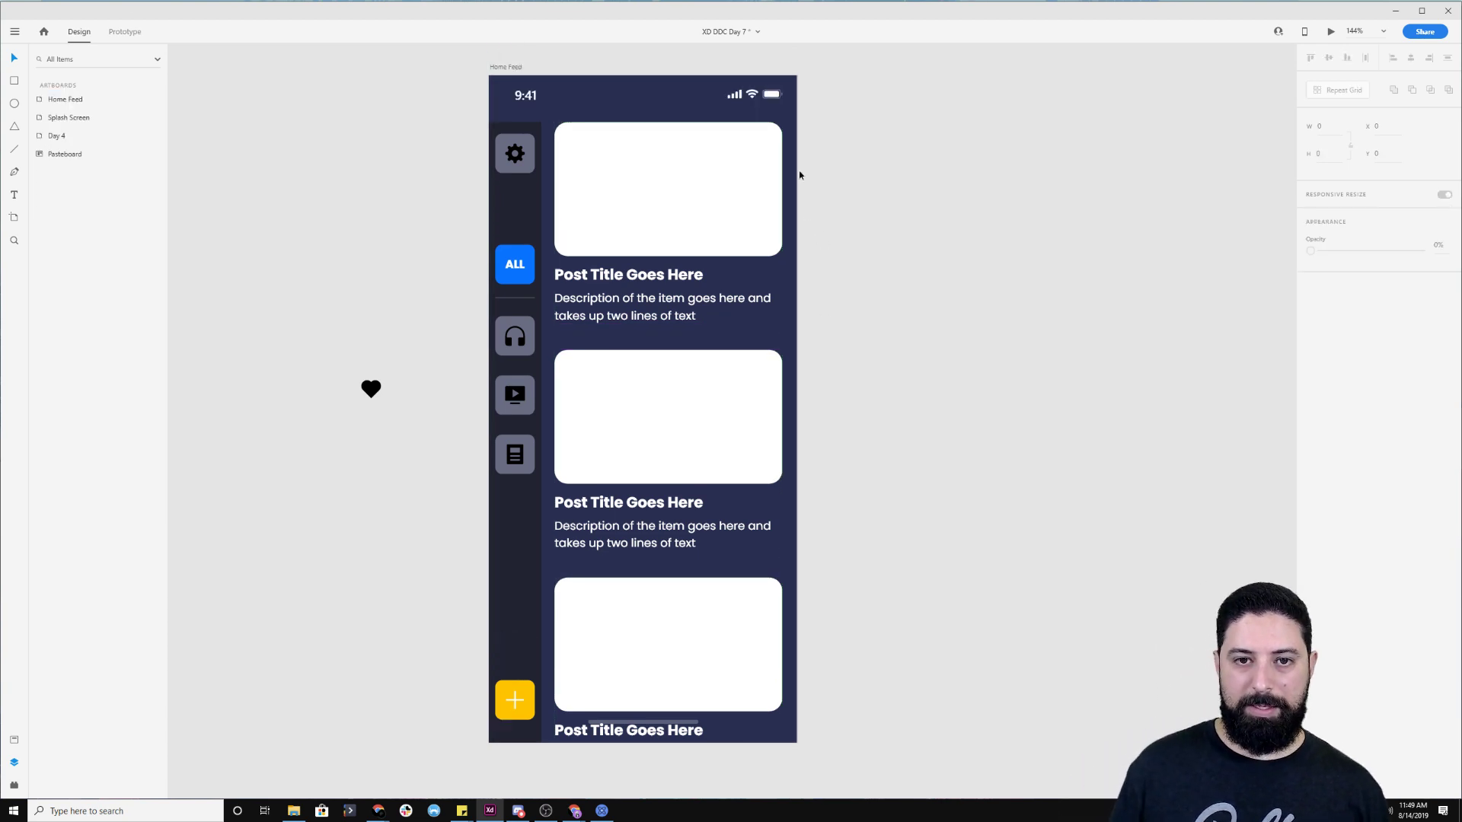
pyautogui.doubleClick(750, 146)
pyautogui.scroll(3, 760, 180)
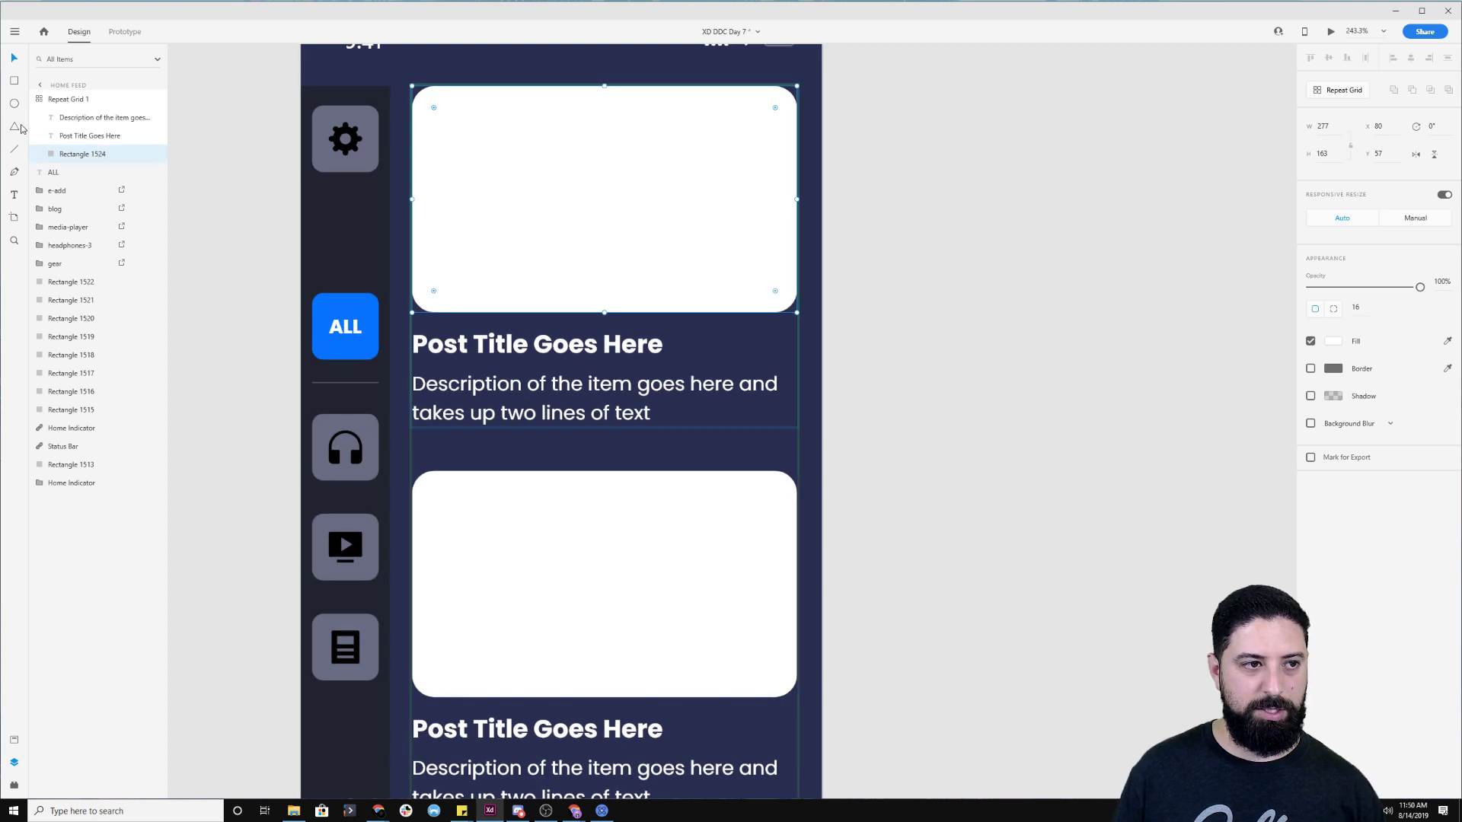
pyautogui.click(14, 82)
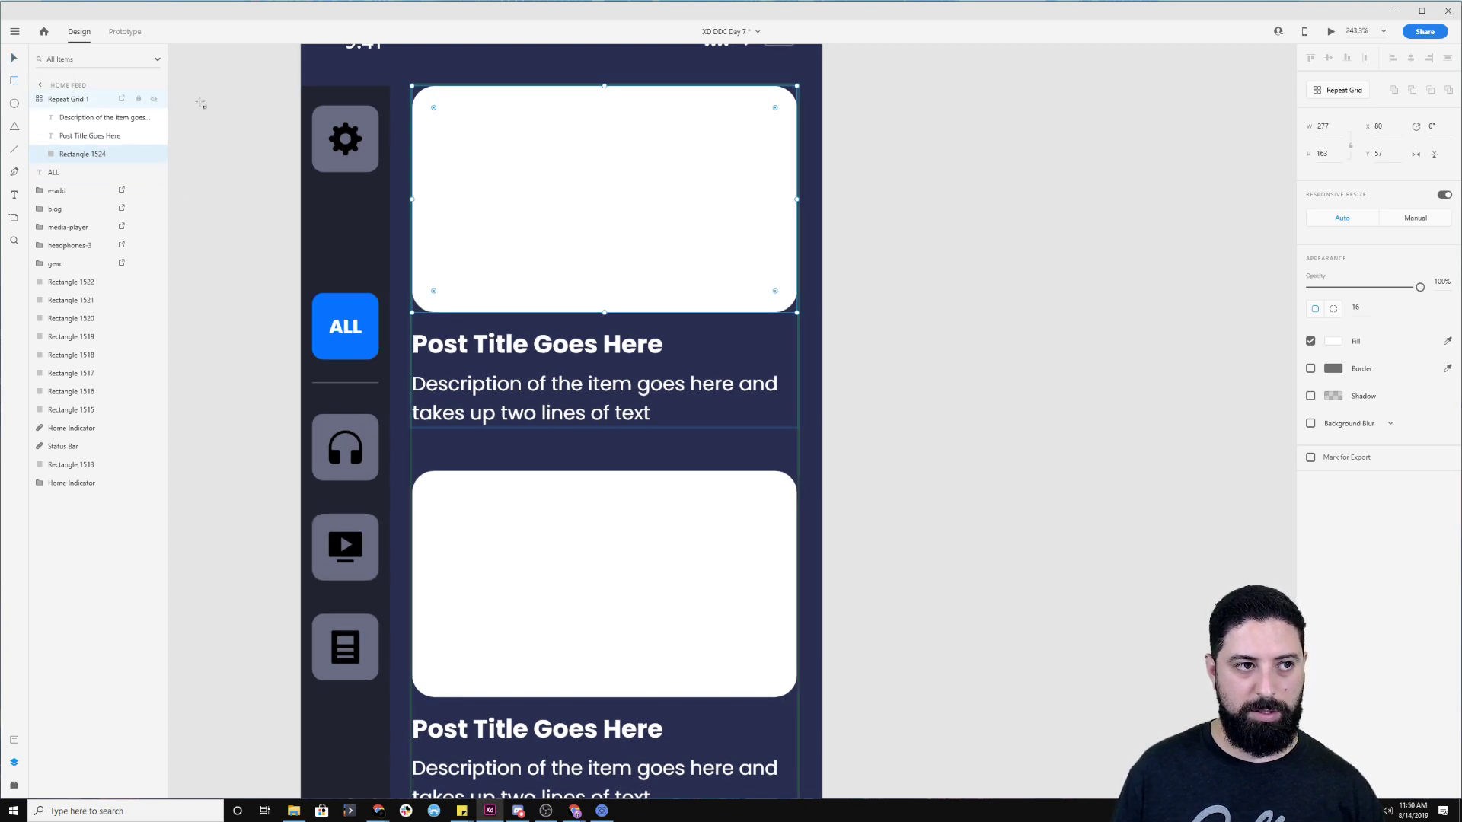
pyautogui.moveTo(638, 104); pyautogui.dragTo(776, 149)
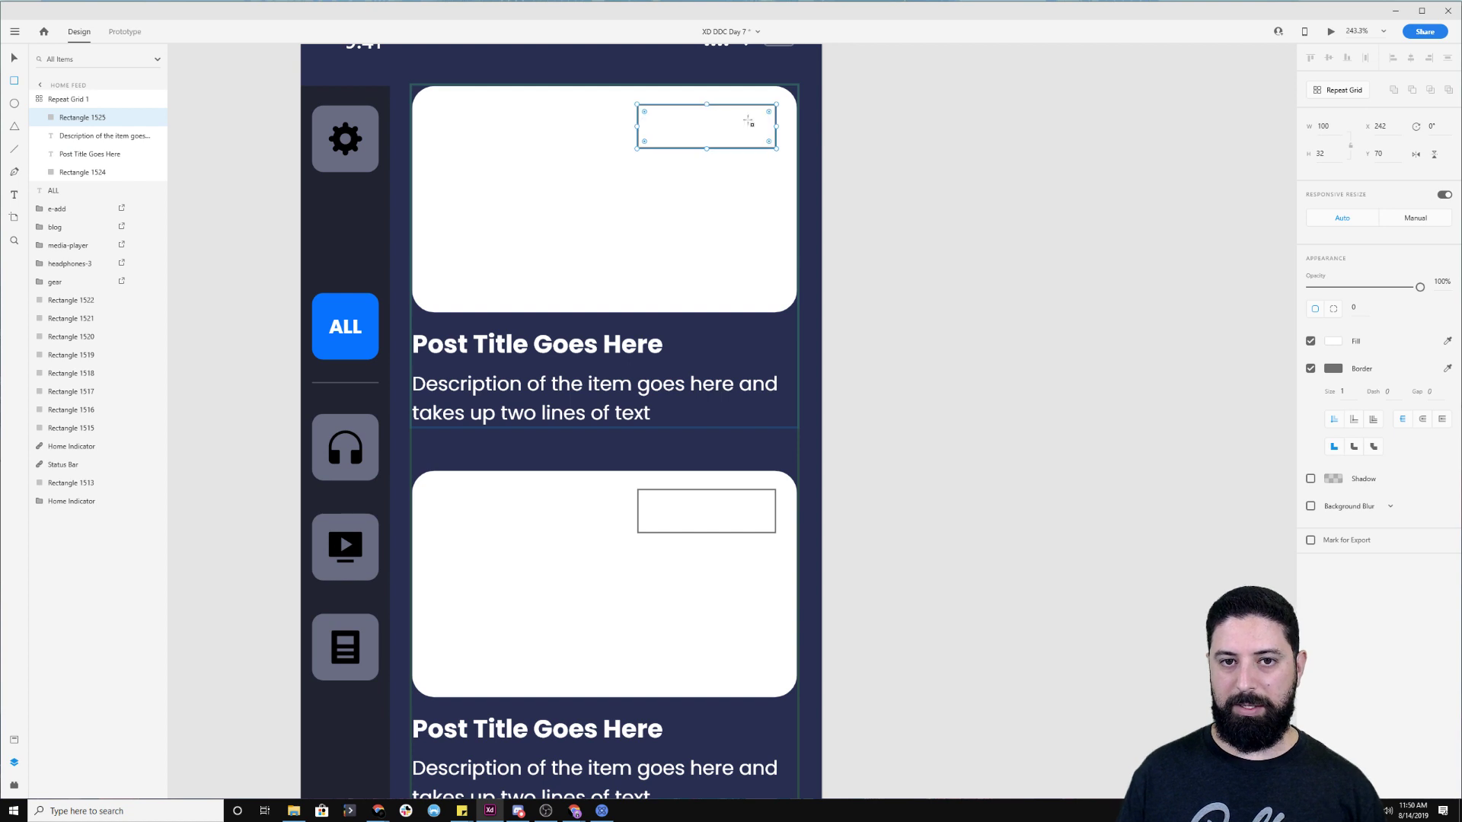
pyautogui.click(1310, 368)
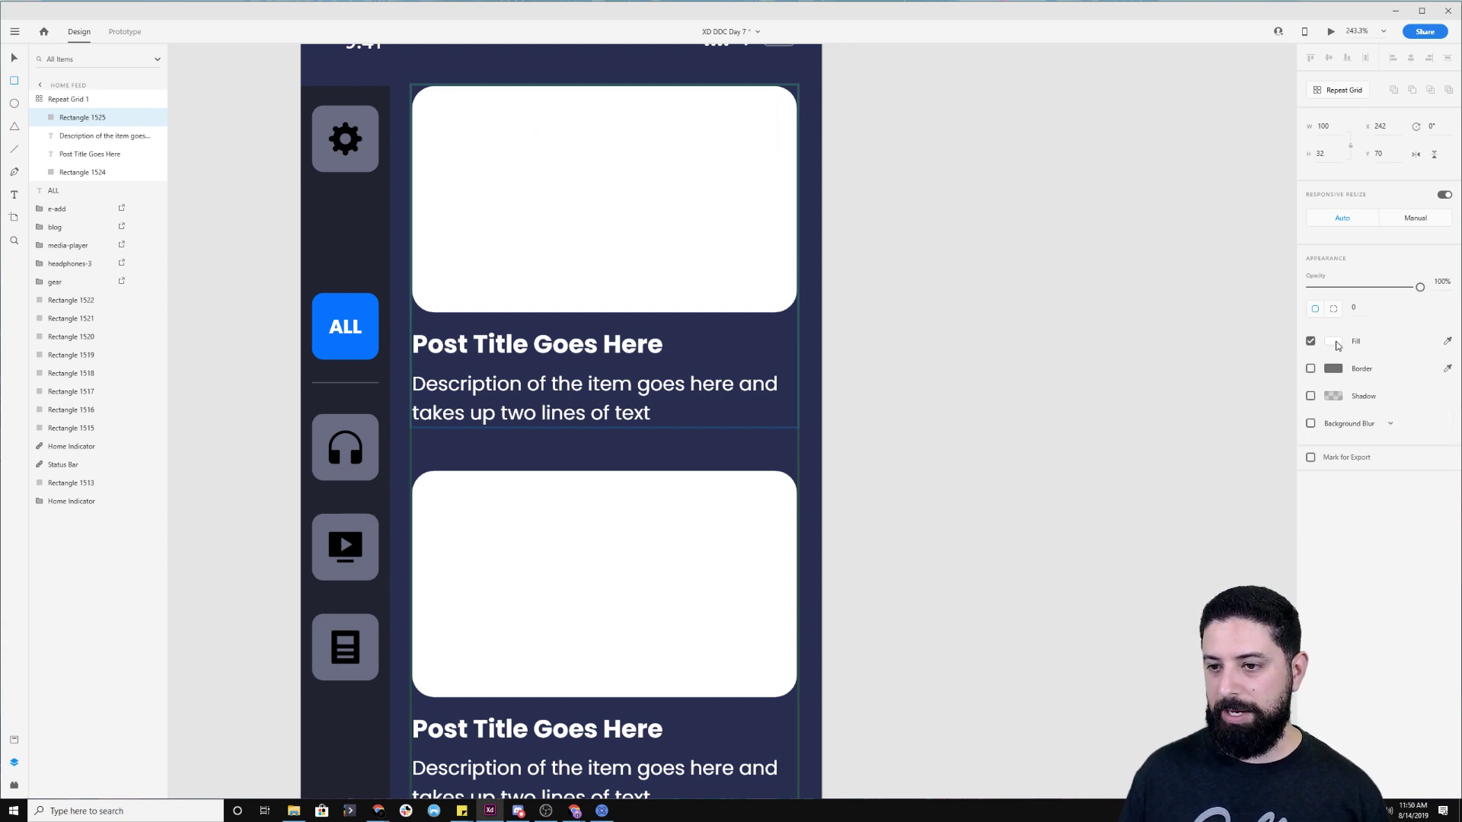
# Fill the rectangle in the first post card with the blue #0973FF sampled from the ALL tile
pyautogui.click(1333, 341)
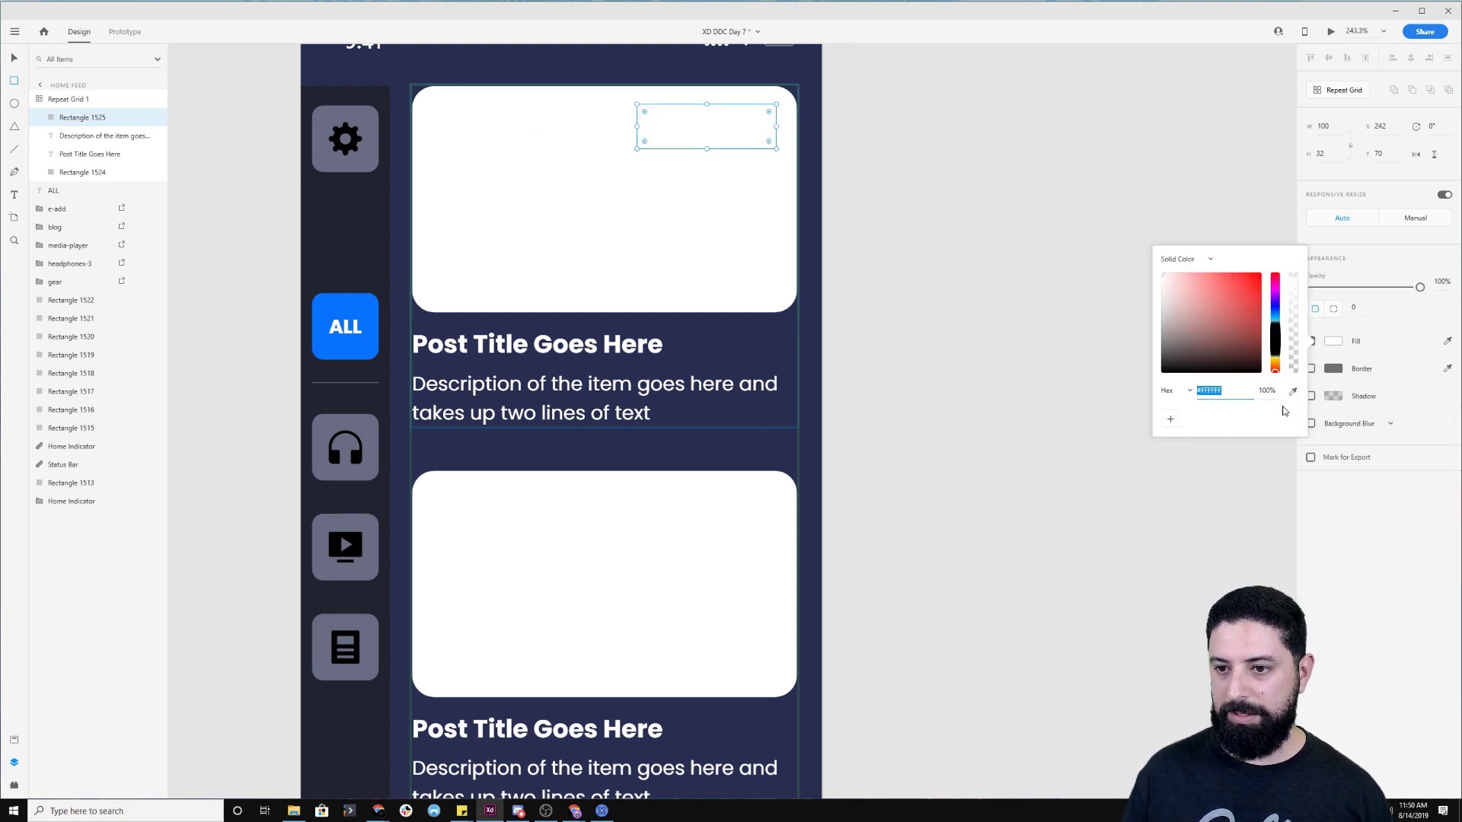
pyautogui.click(1293, 390)
pyautogui.click(343, 319)
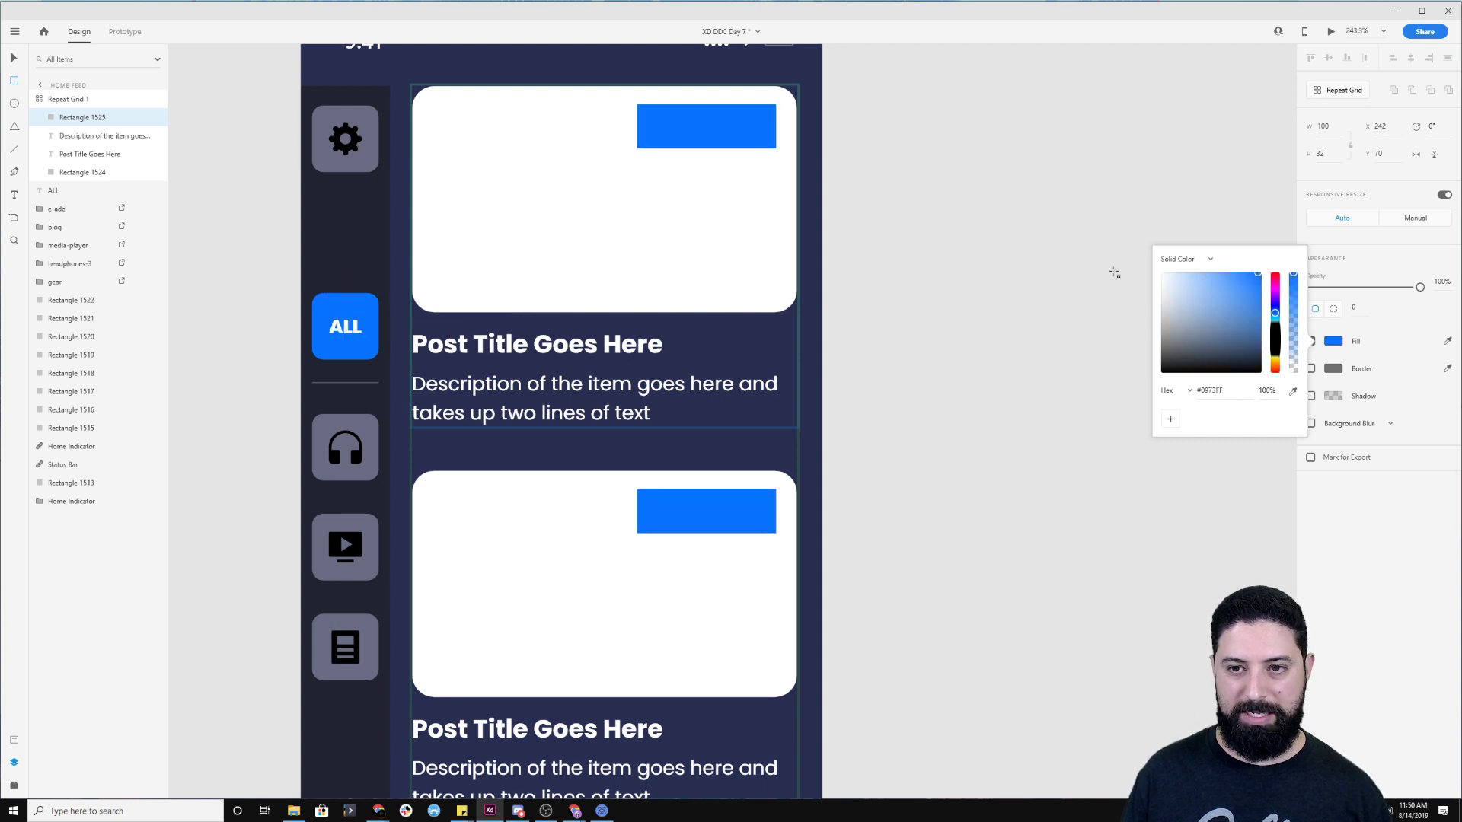
pyautogui.click(880, 202)
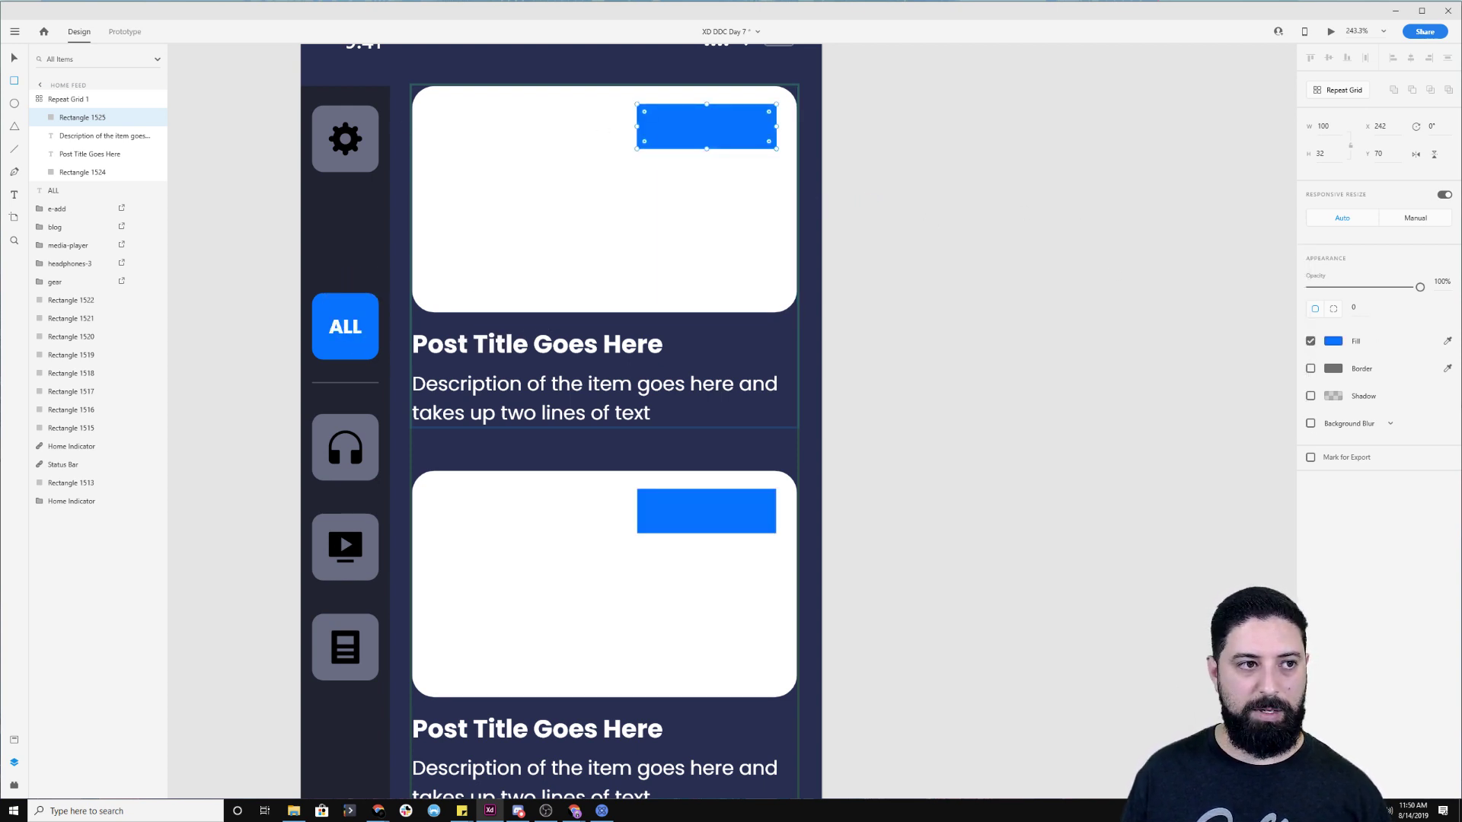
# Move the blue rectangle into the card's lower-right corner, shrink it to 82 by 27, and add the label "Video" over it
pyautogui.click(14, 57)
pyautogui.moveTo(693, 122); pyautogui.dragTo(740, 274)
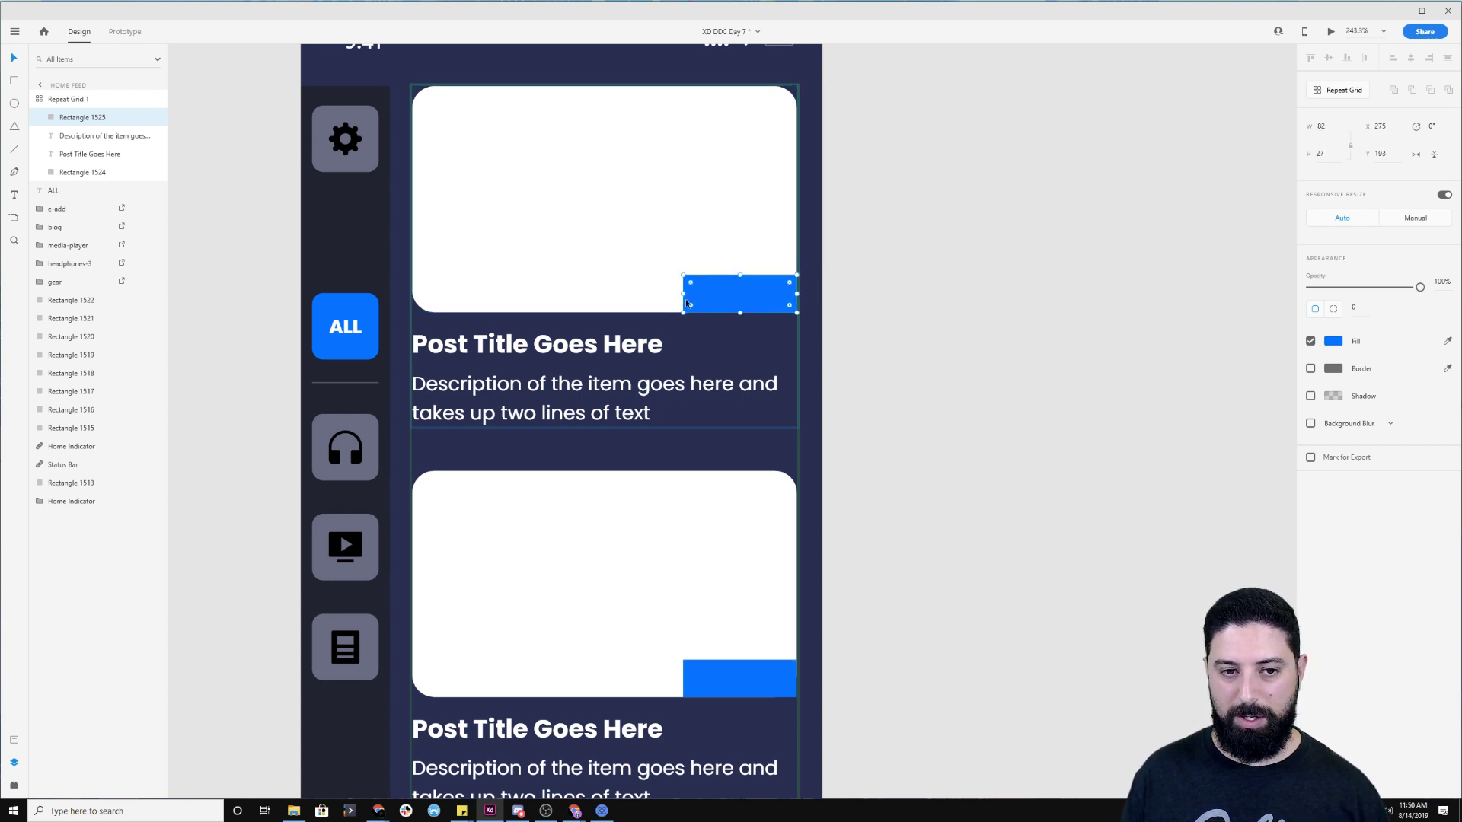
pyautogui.click(709, 298)
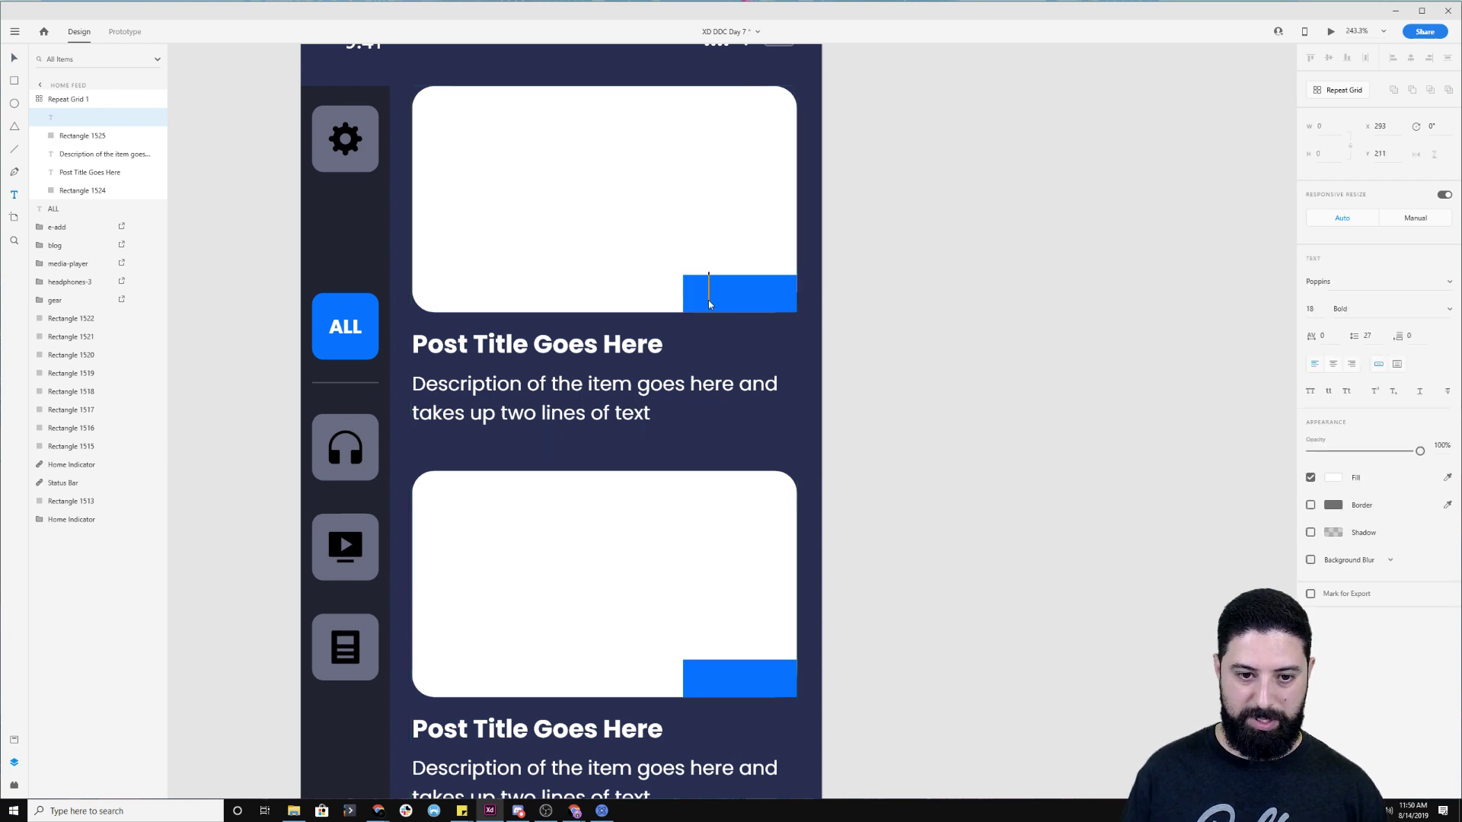
pyautogui.write('Video')
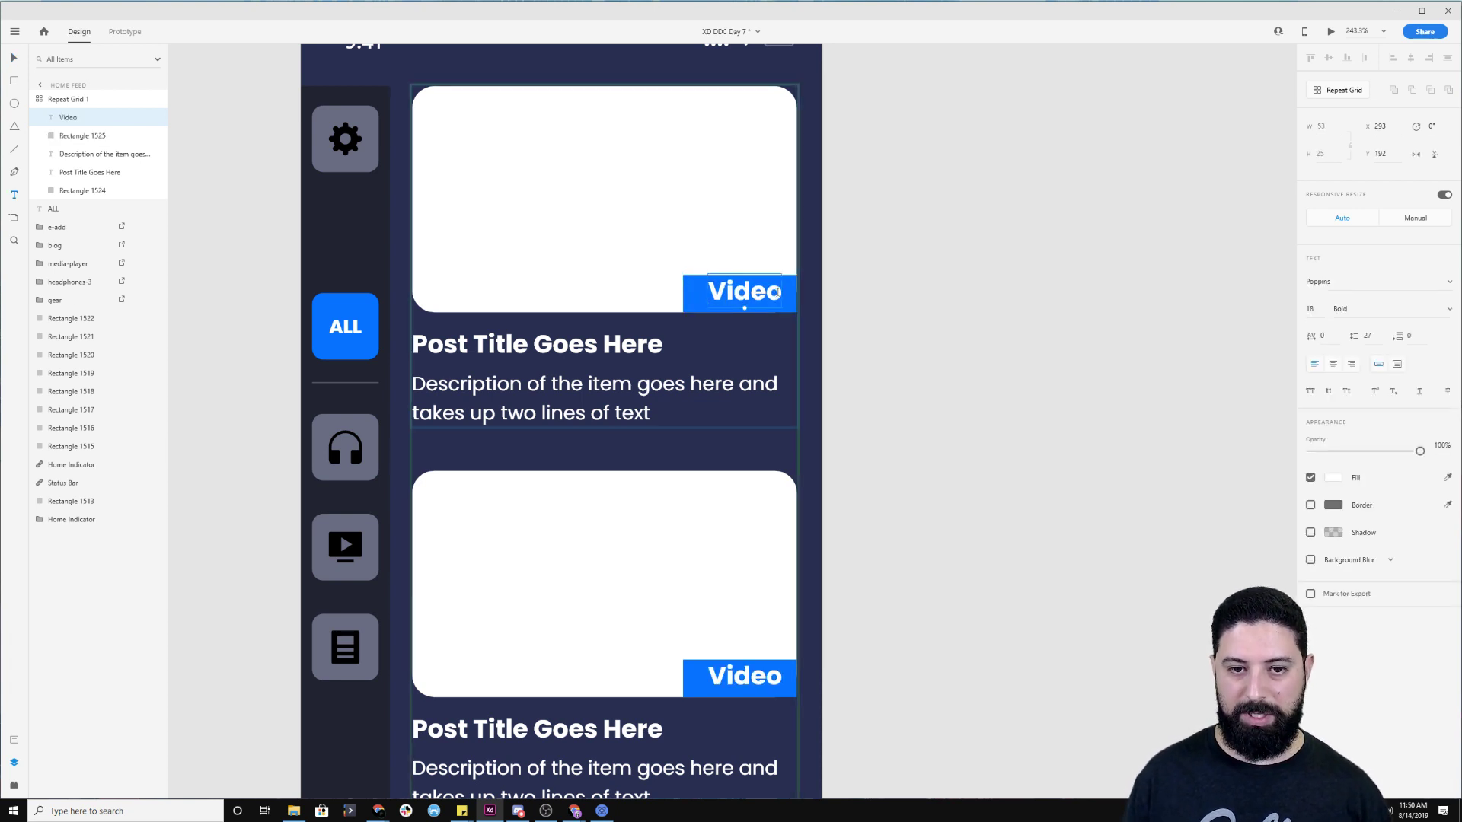
# Delete the Video label and its blue rectangle from the repeat grid
pyautogui.click(15, 58)
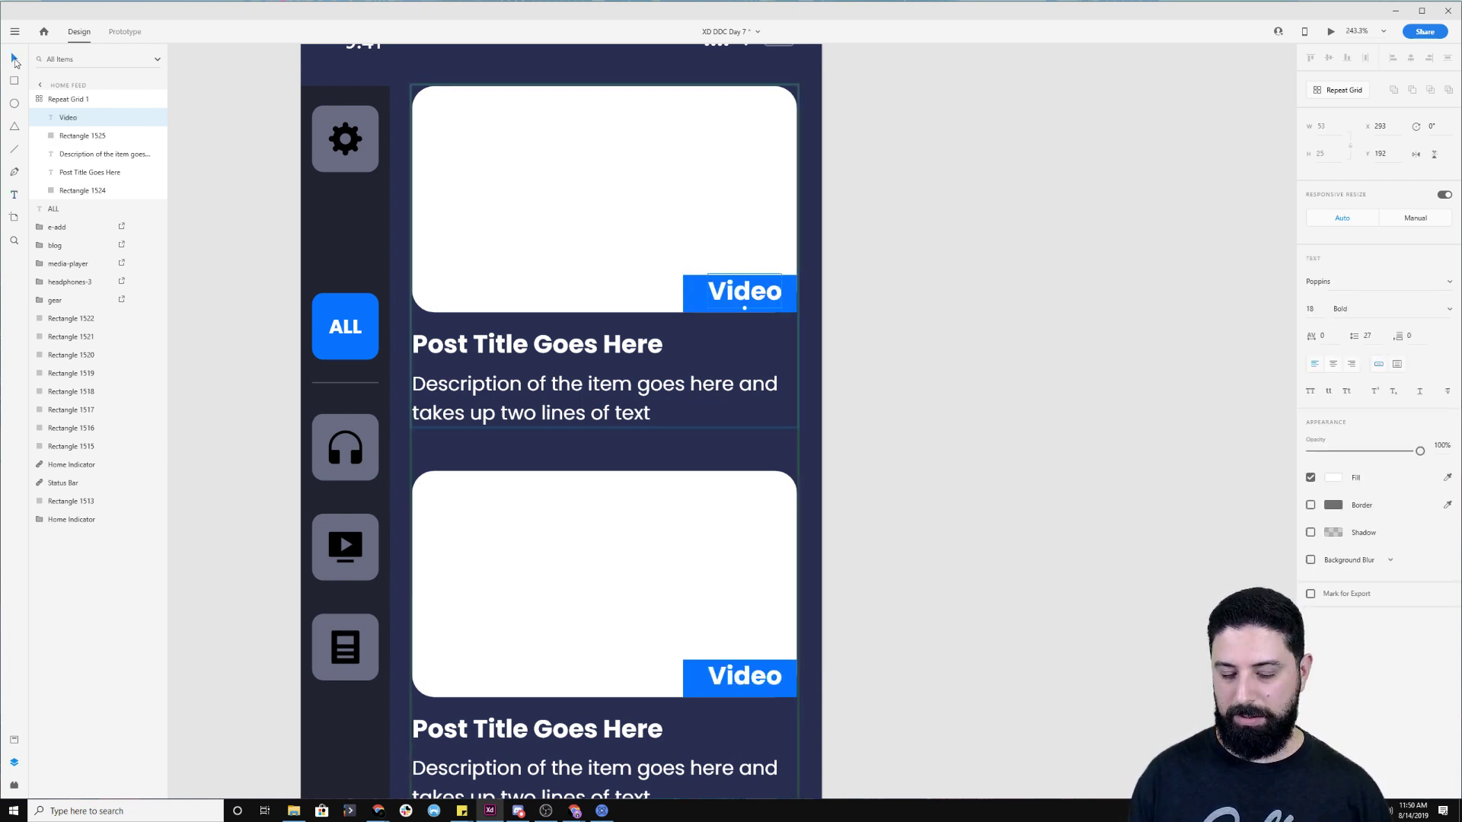
pyautogui.press('Delete')
pyautogui.click(764, 288)
pyautogui.press('Delete')
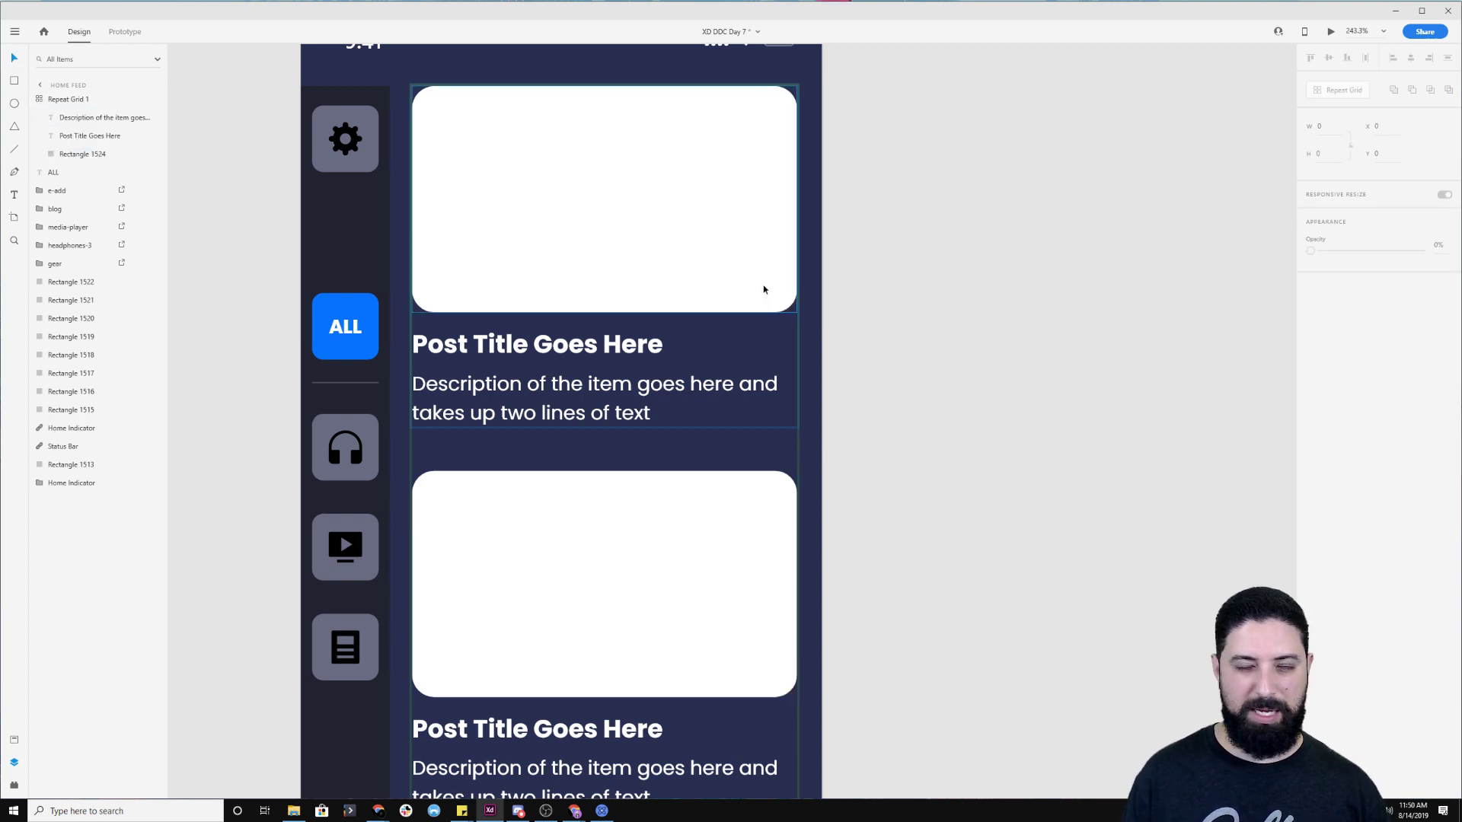
# Ungroup the repeat grid of posts and delete the post lying below the artboard
pyautogui.click(907, 244)
pyautogui.scroll(-6, 903, 298)
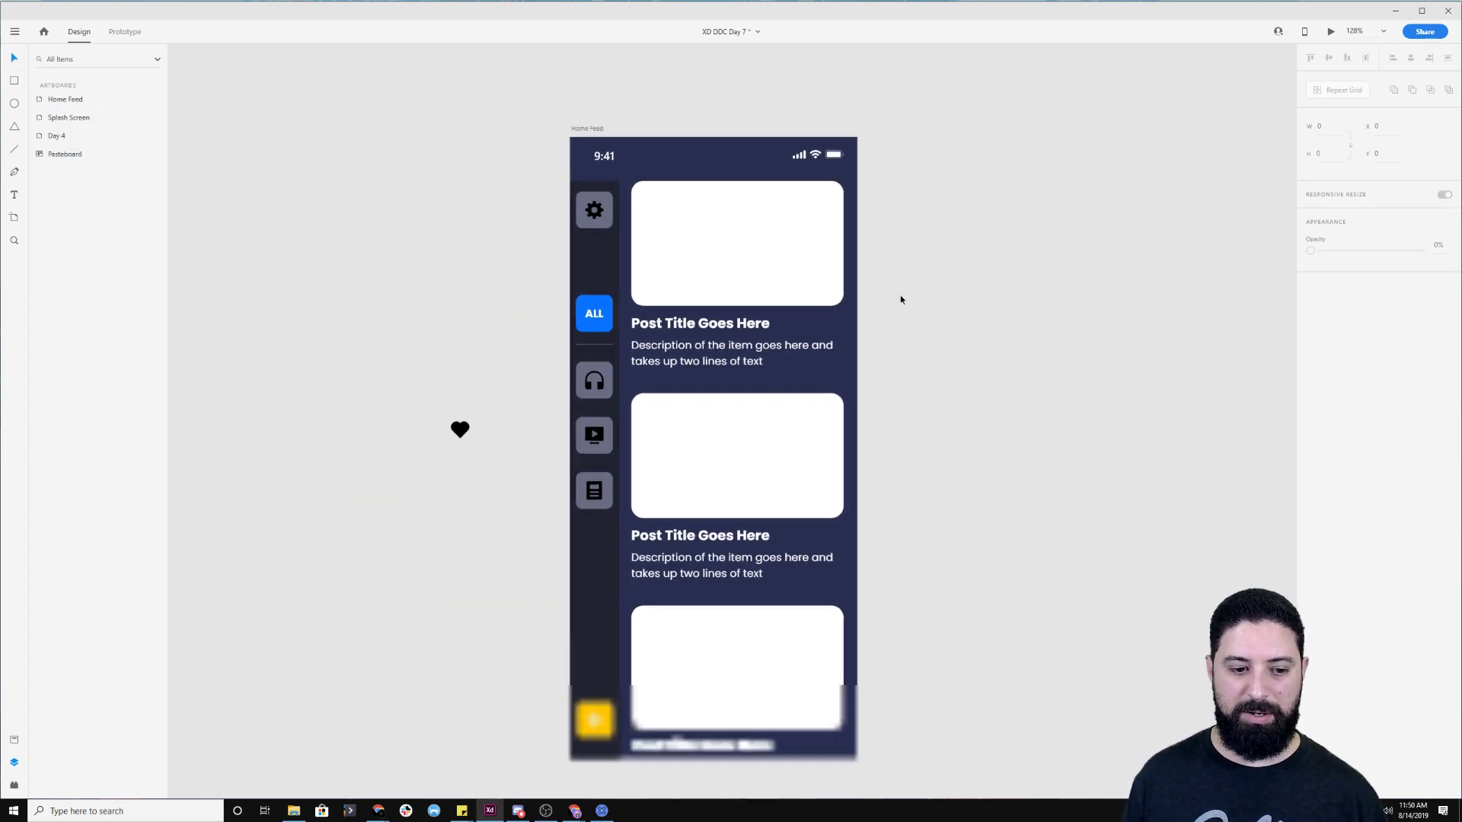
pyautogui.moveTo(1012, 280); pyautogui.dragTo(847, 254)
pyautogui.click(661, 239)
pyautogui.click(1364, 90)
pyautogui.click(803, 339)
pyautogui.click(669, 701)
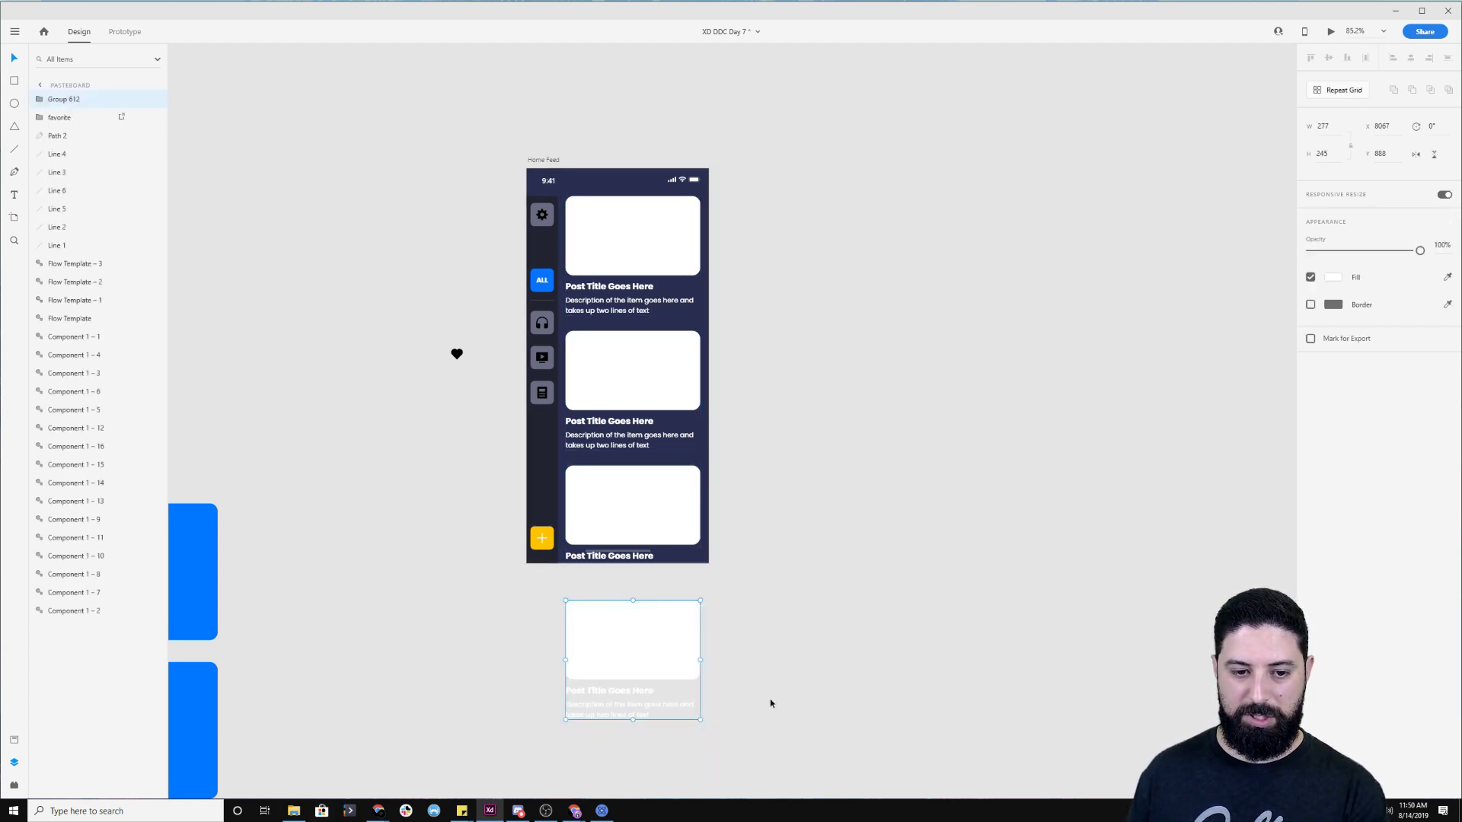
pyautogui.press('Delete')
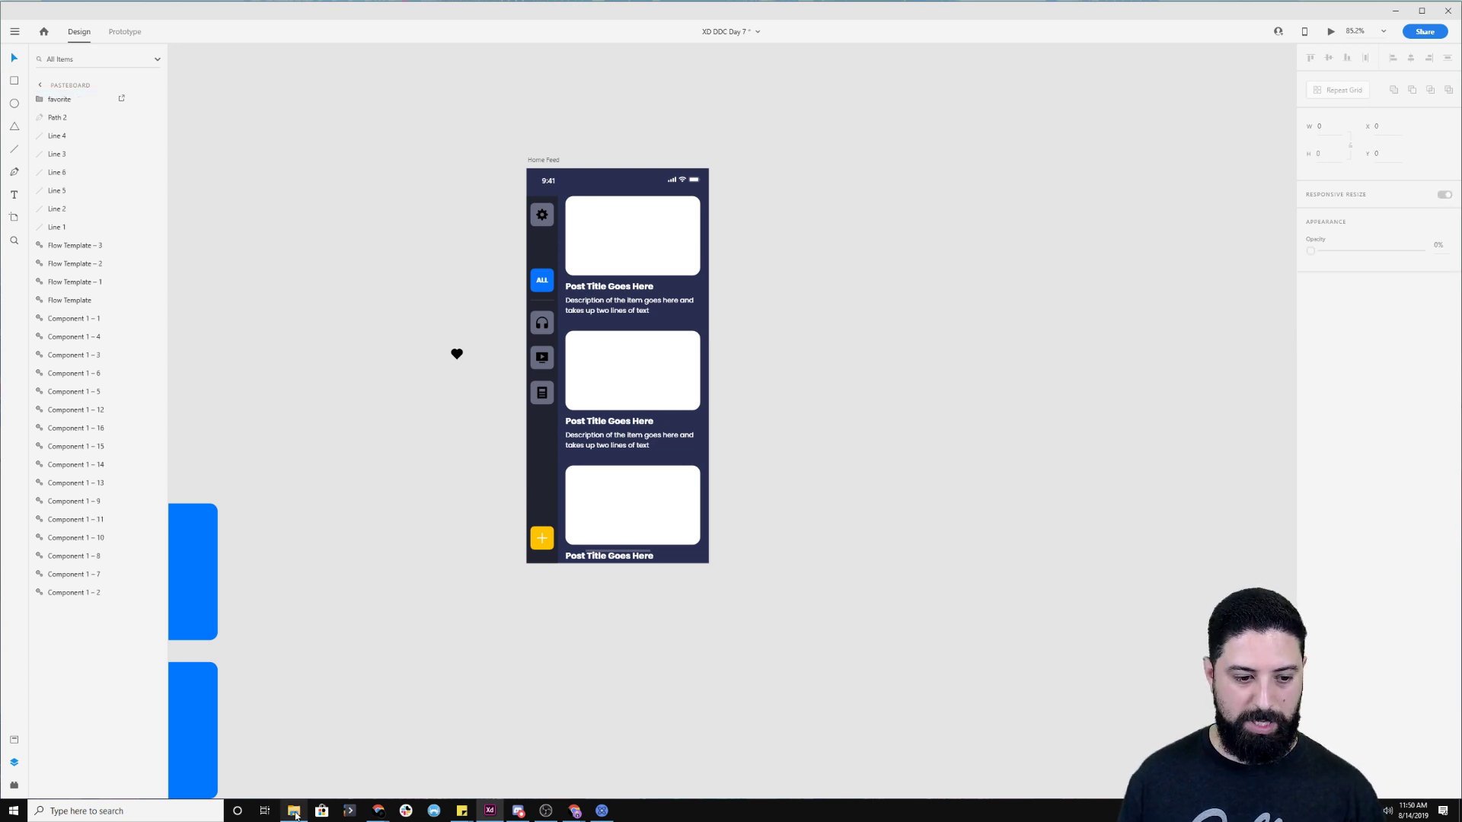
# Place the image "dude" from the Day 7 "unfold" folder in File Explorer into the first post's card
pyautogui.click(293, 811)
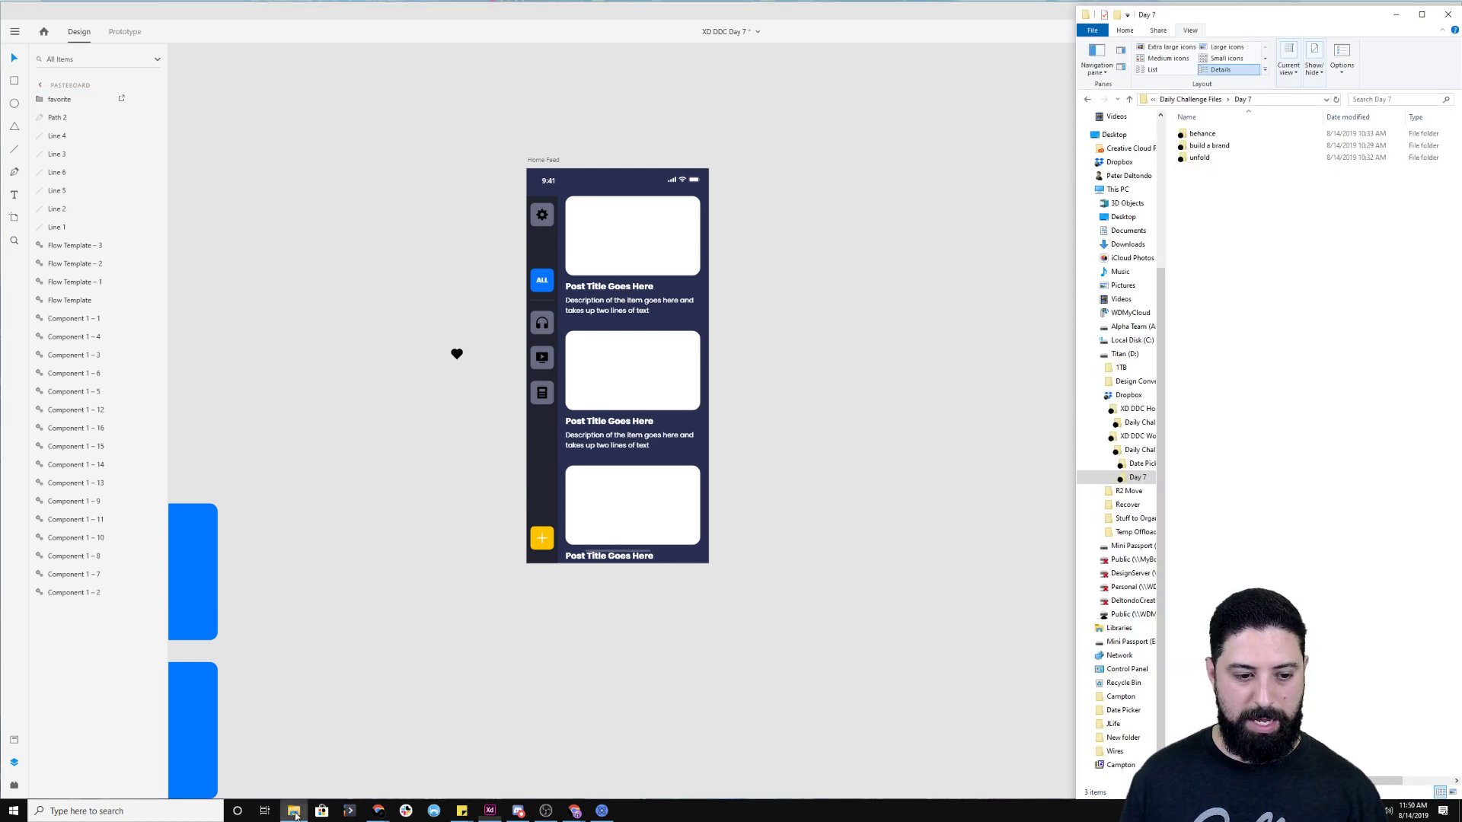
pyautogui.doubleClick(1238, 160)
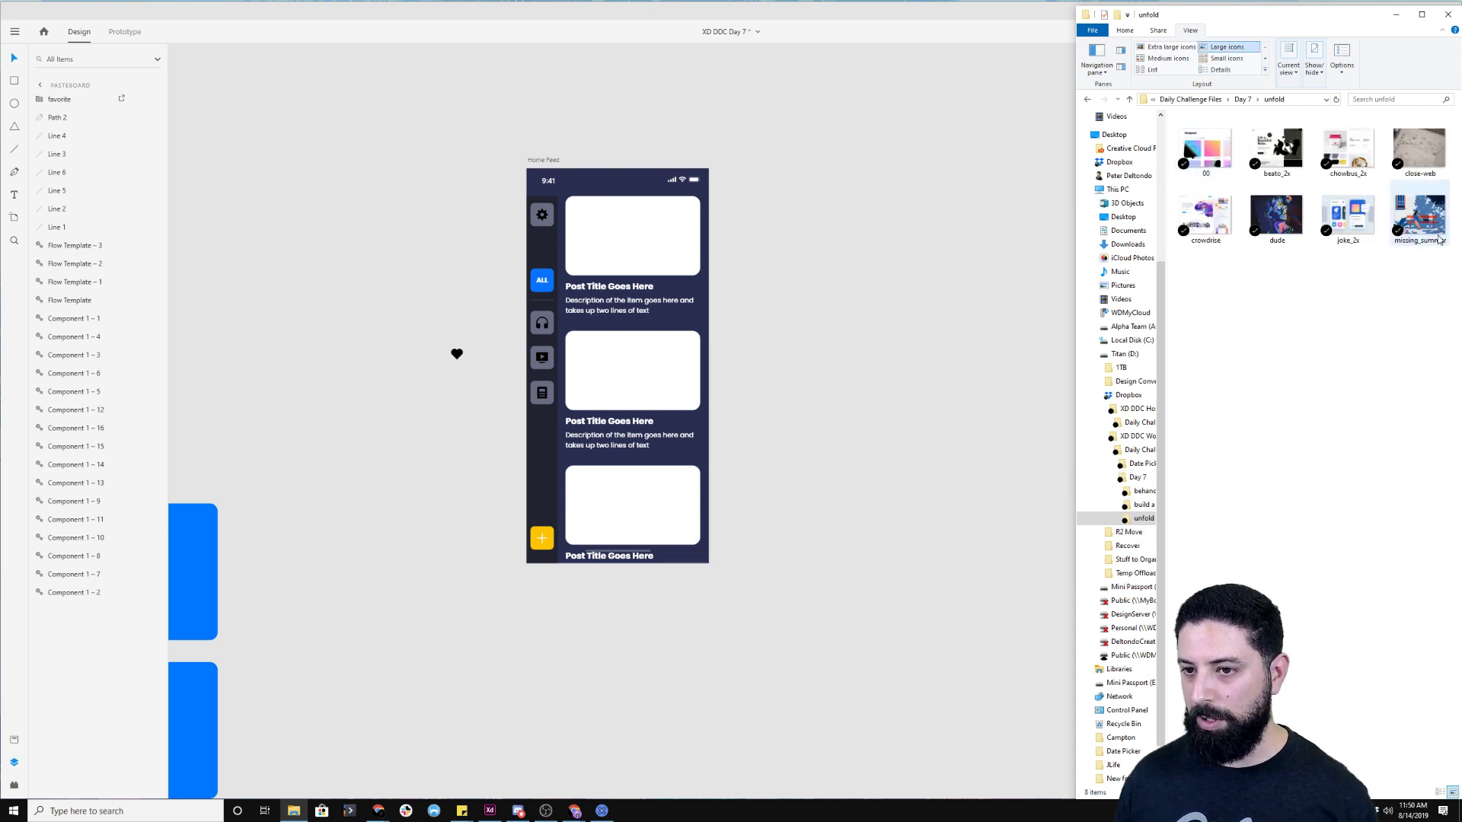
pyautogui.moveTo(1283, 221); pyautogui.dragTo(646, 232)
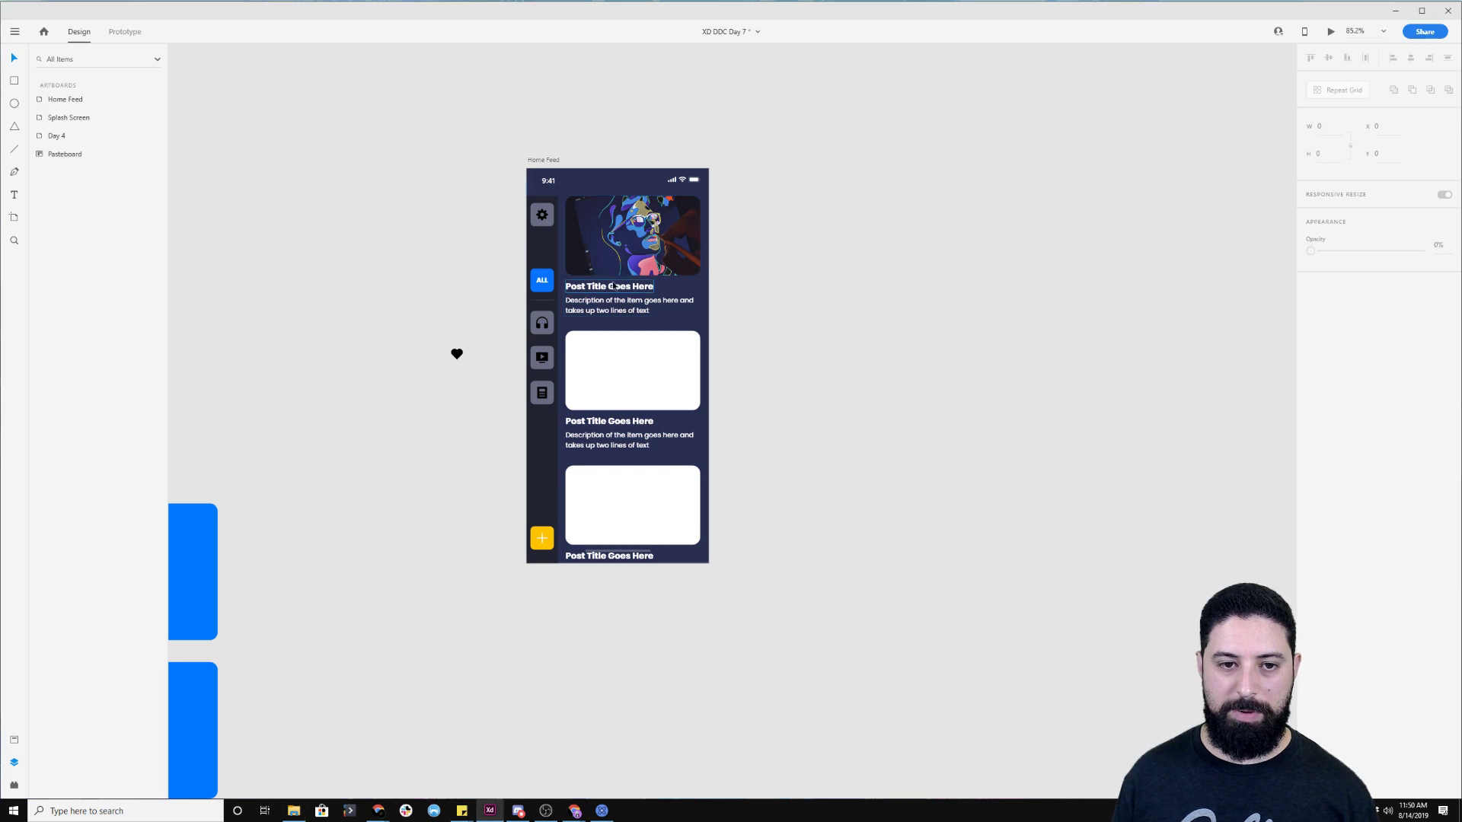
# Change the first post's title to "iPad Drawing Timelapse"
pyautogui.doubleClick(616, 287)
pyautogui.doubleClick(614, 288)
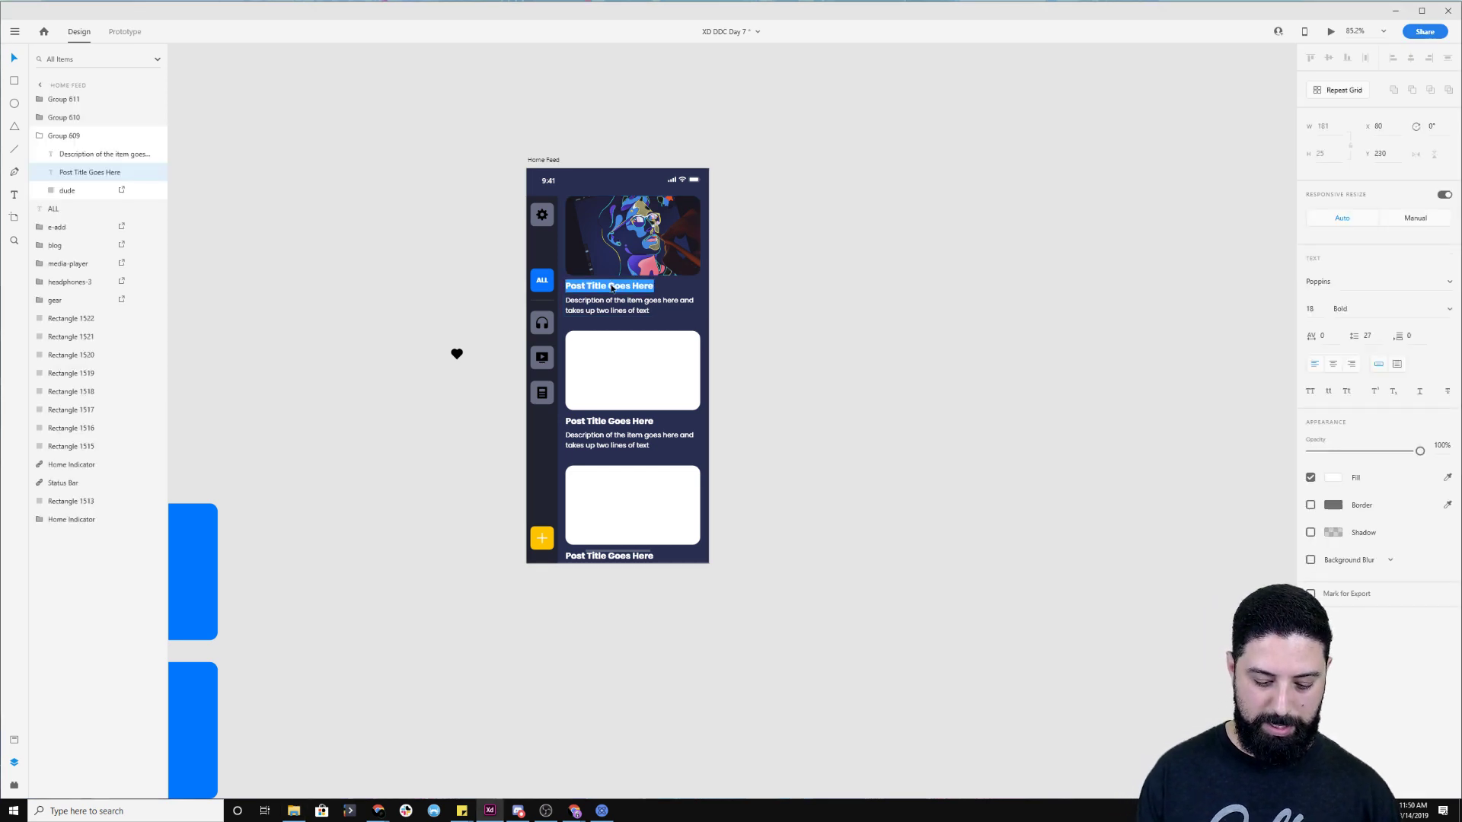
pyautogui.press('BackSpace')
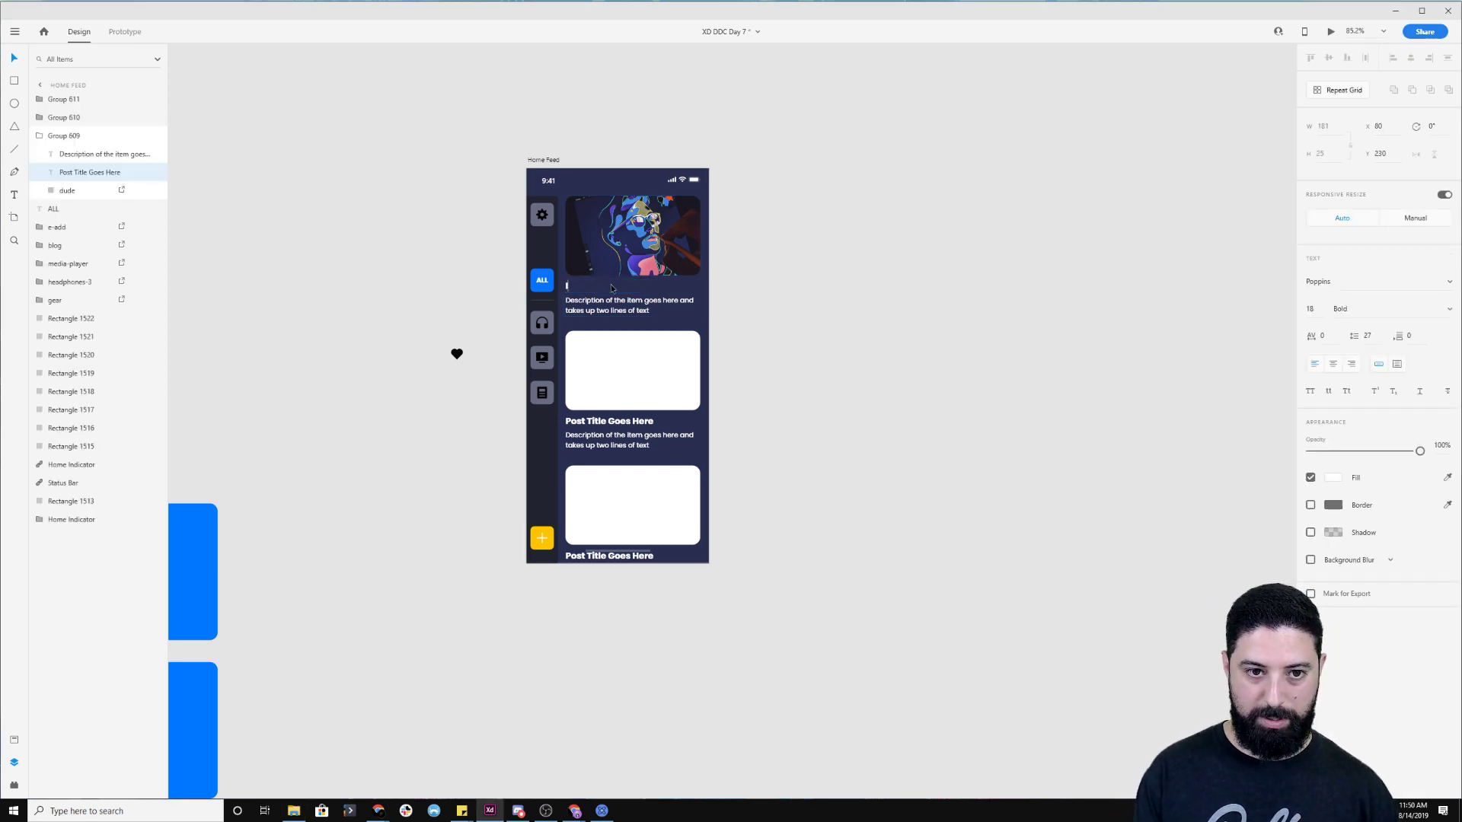
pyautogui.write('iPad Draw')
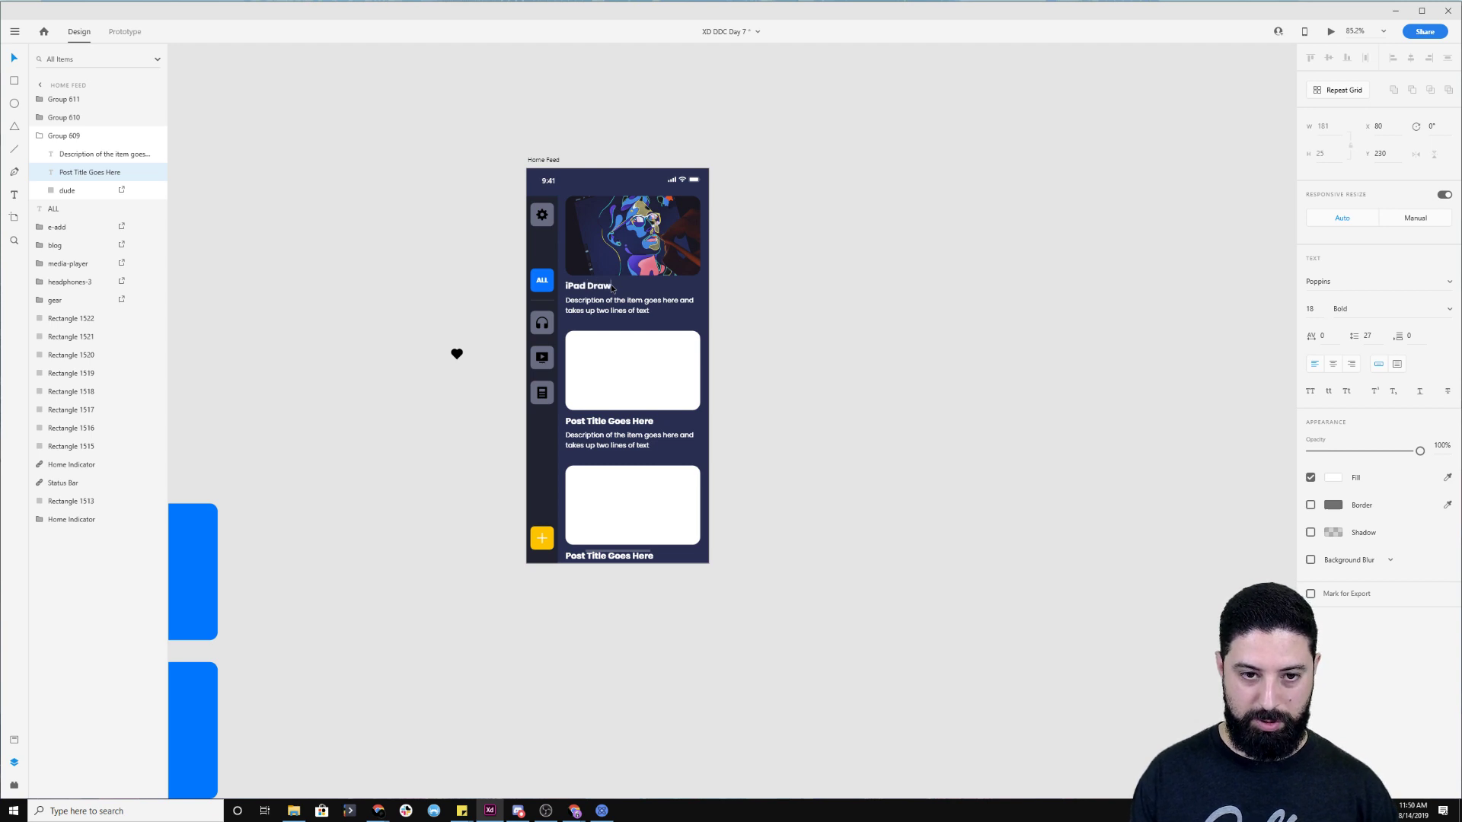
pyautogui.write('ing Timelapse')
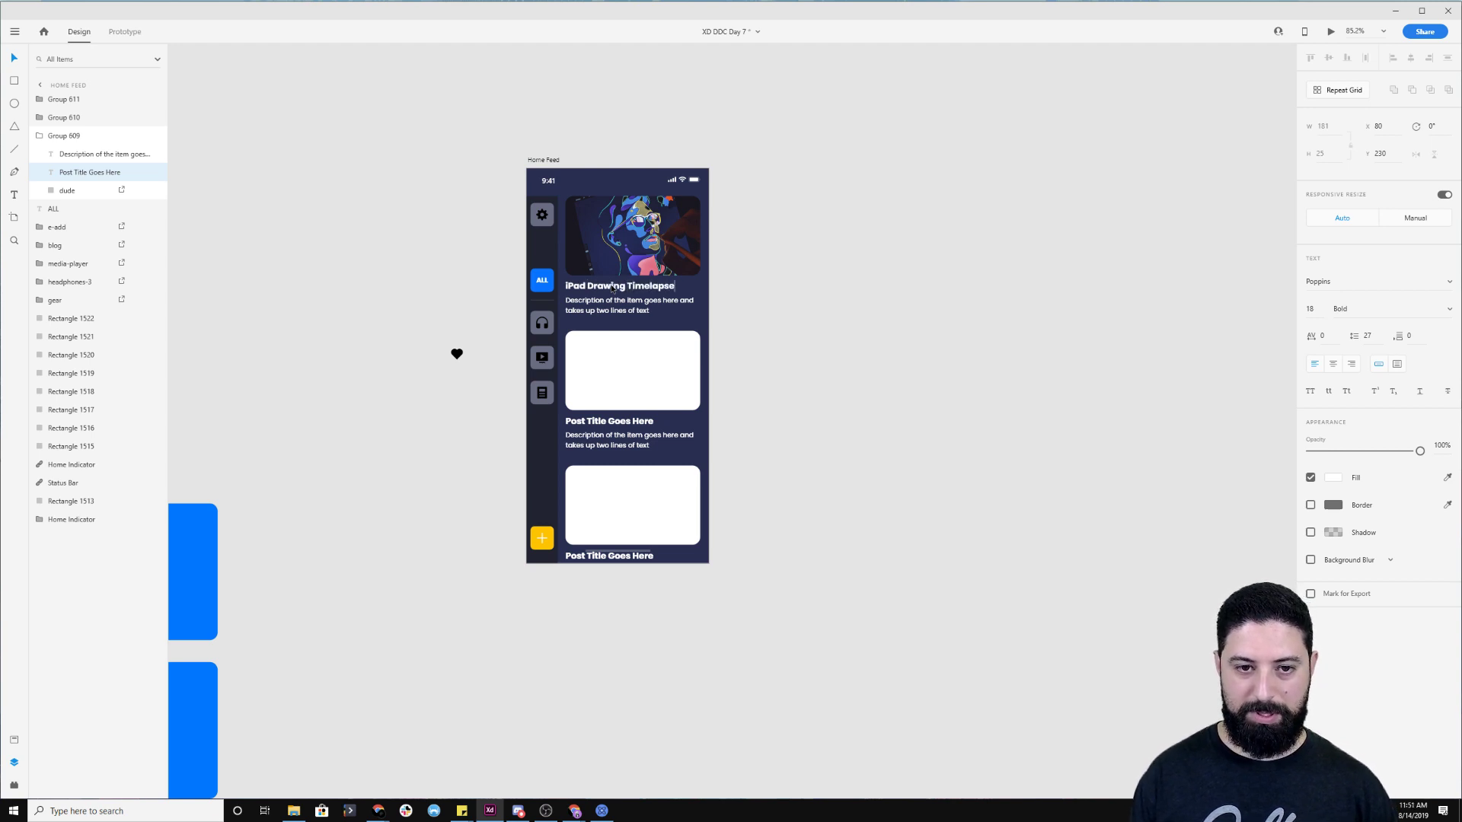
pyautogui.press('Escape')
# Replace the first post's description with "Check out", the artist's first name and "'s recent video showing the illustration process of this artwork..."
pyautogui.click(611, 313)
pyautogui.doubleClick(611, 313)
pyautogui.write('Check out Eddie')
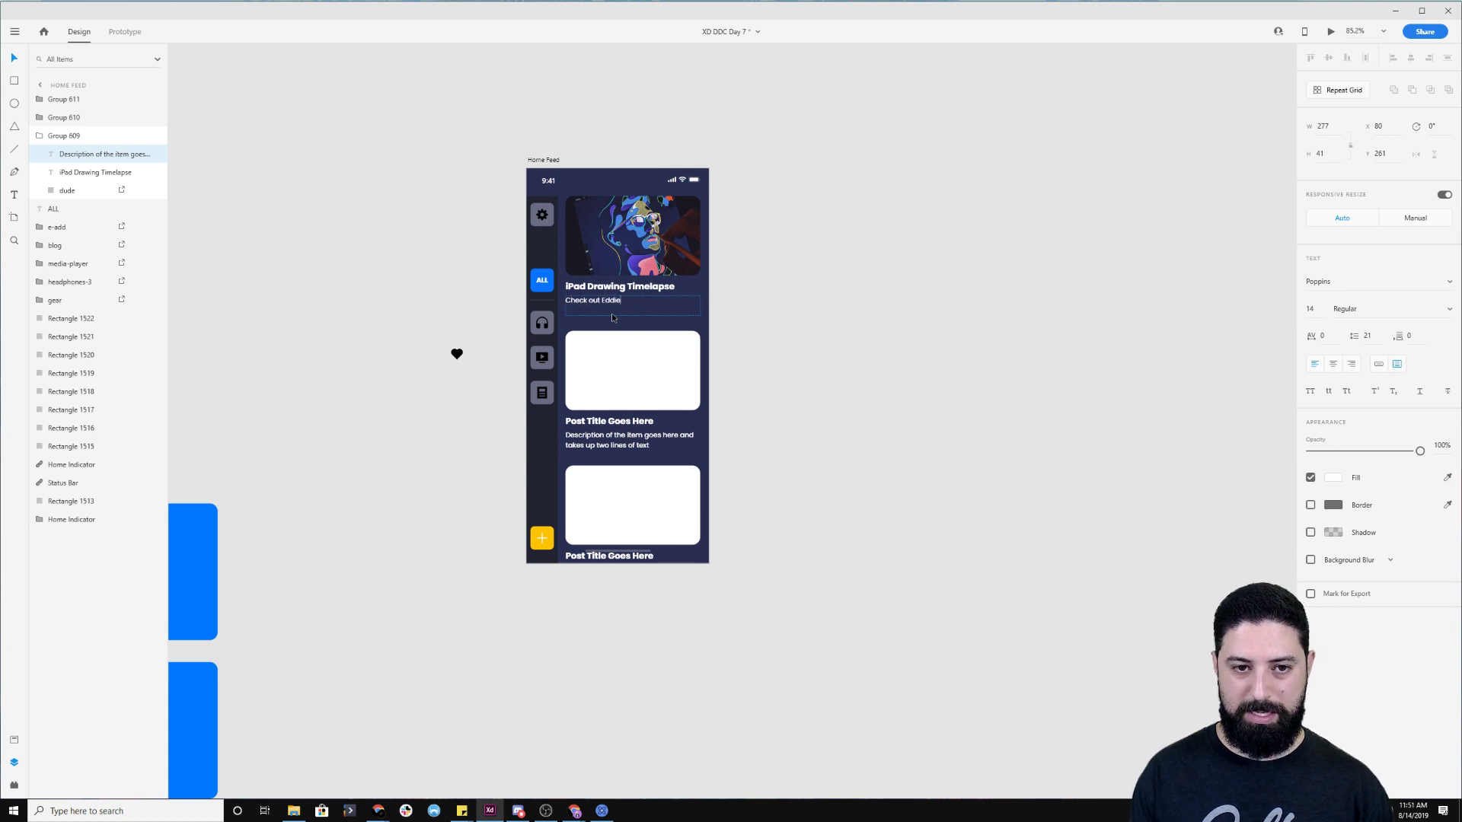
pyautogui.write("'s recent video showing the illustration proce")
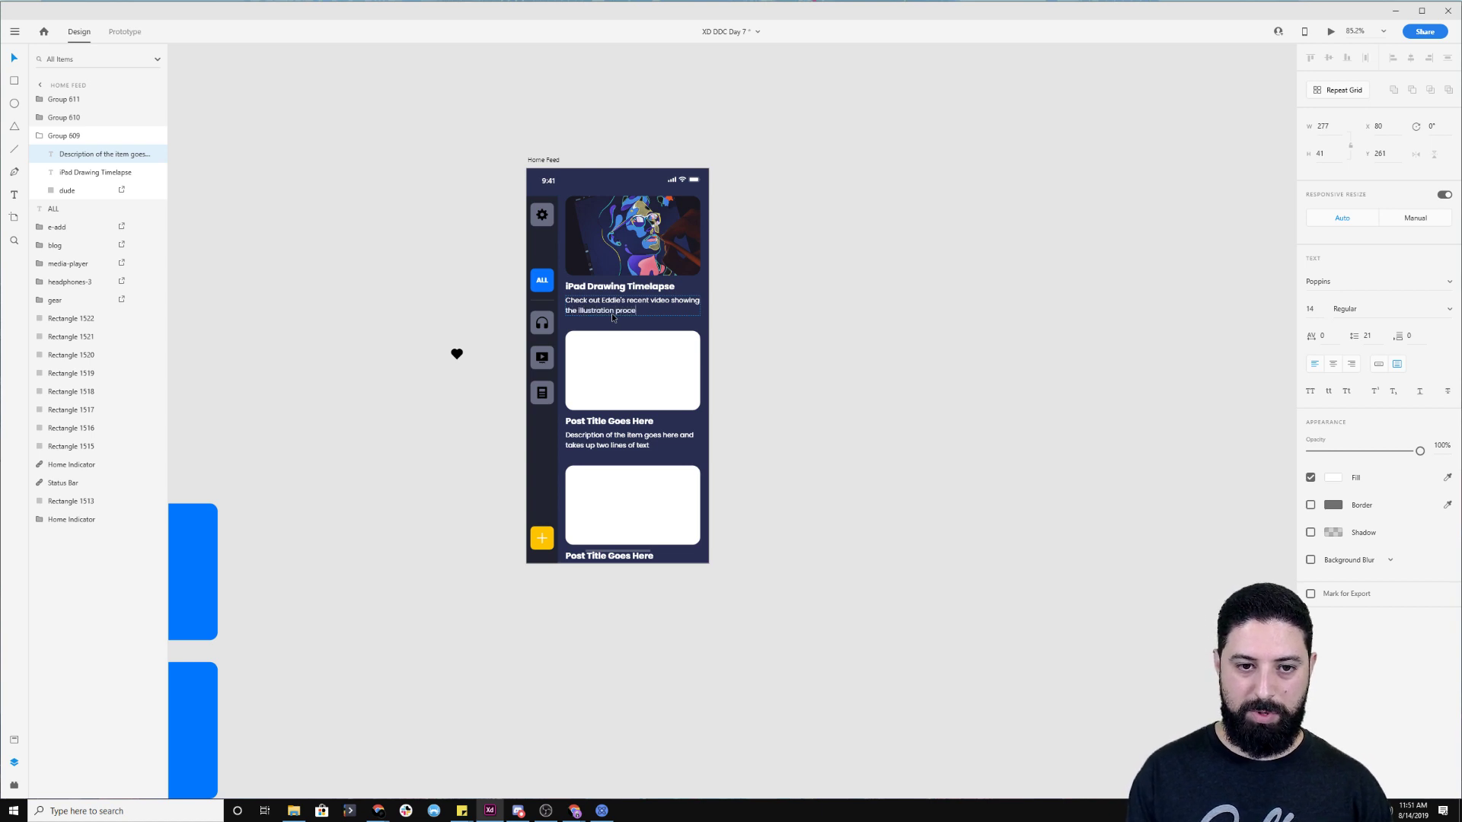
pyautogui.write('this artwork...')
pyautogui.press('Escape')
pyautogui.scroll(2, 748, 381)
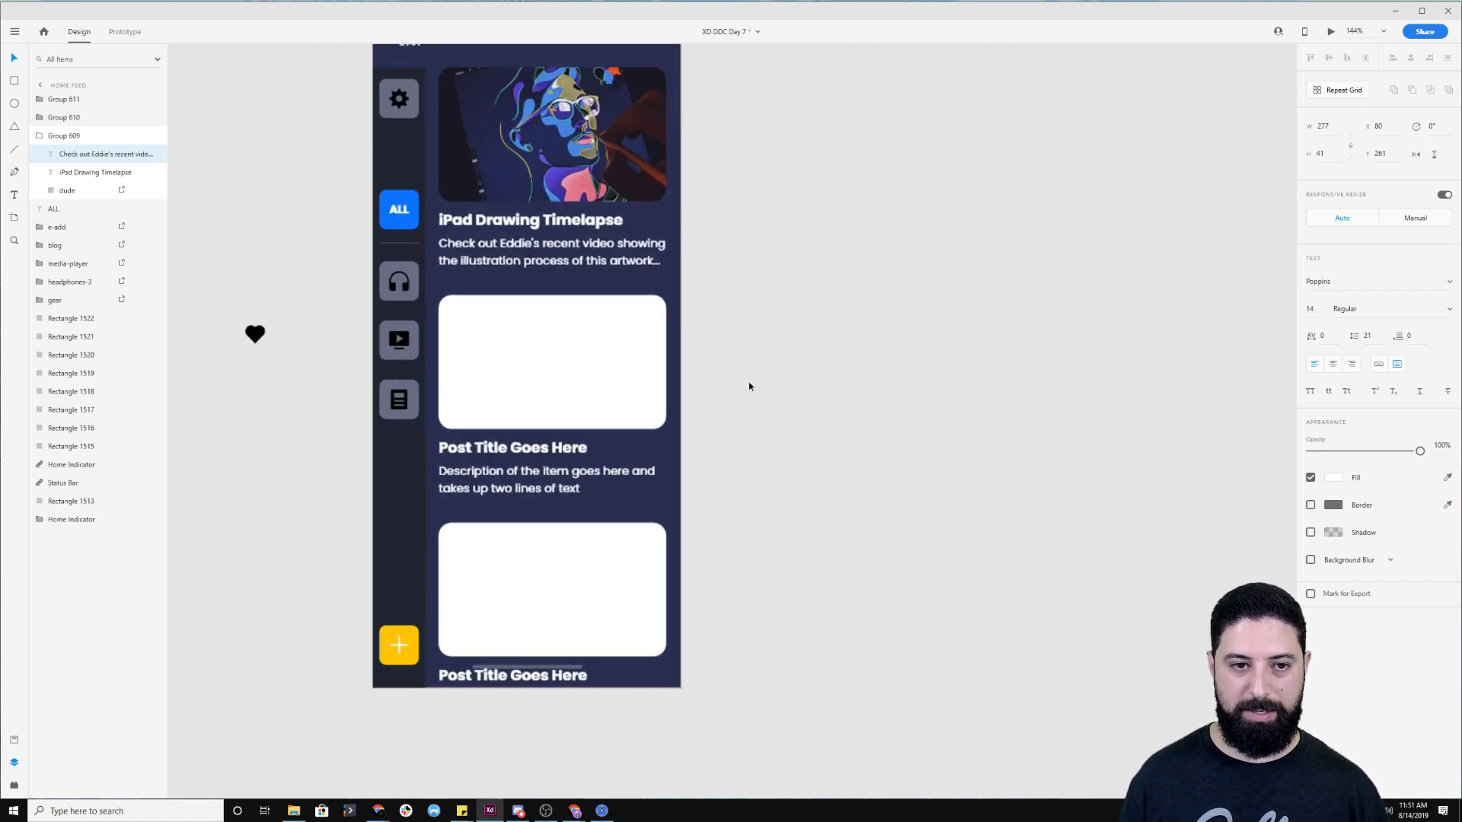
pyautogui.click(773, 333)
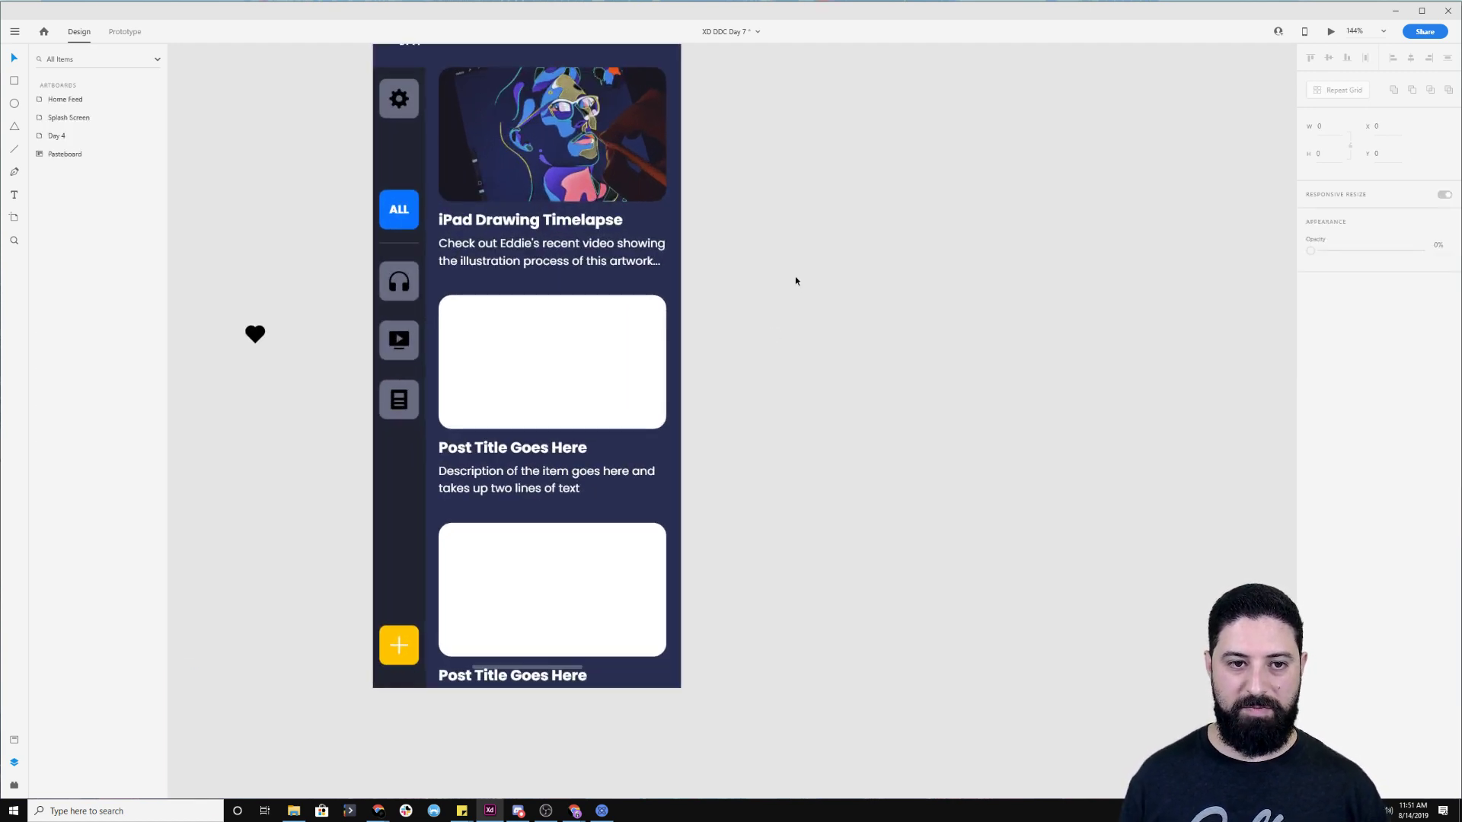
# Place image 3 from the Day 7 "build a brand" folder in File Explorer into the second post's card
pyautogui.click(293, 810)
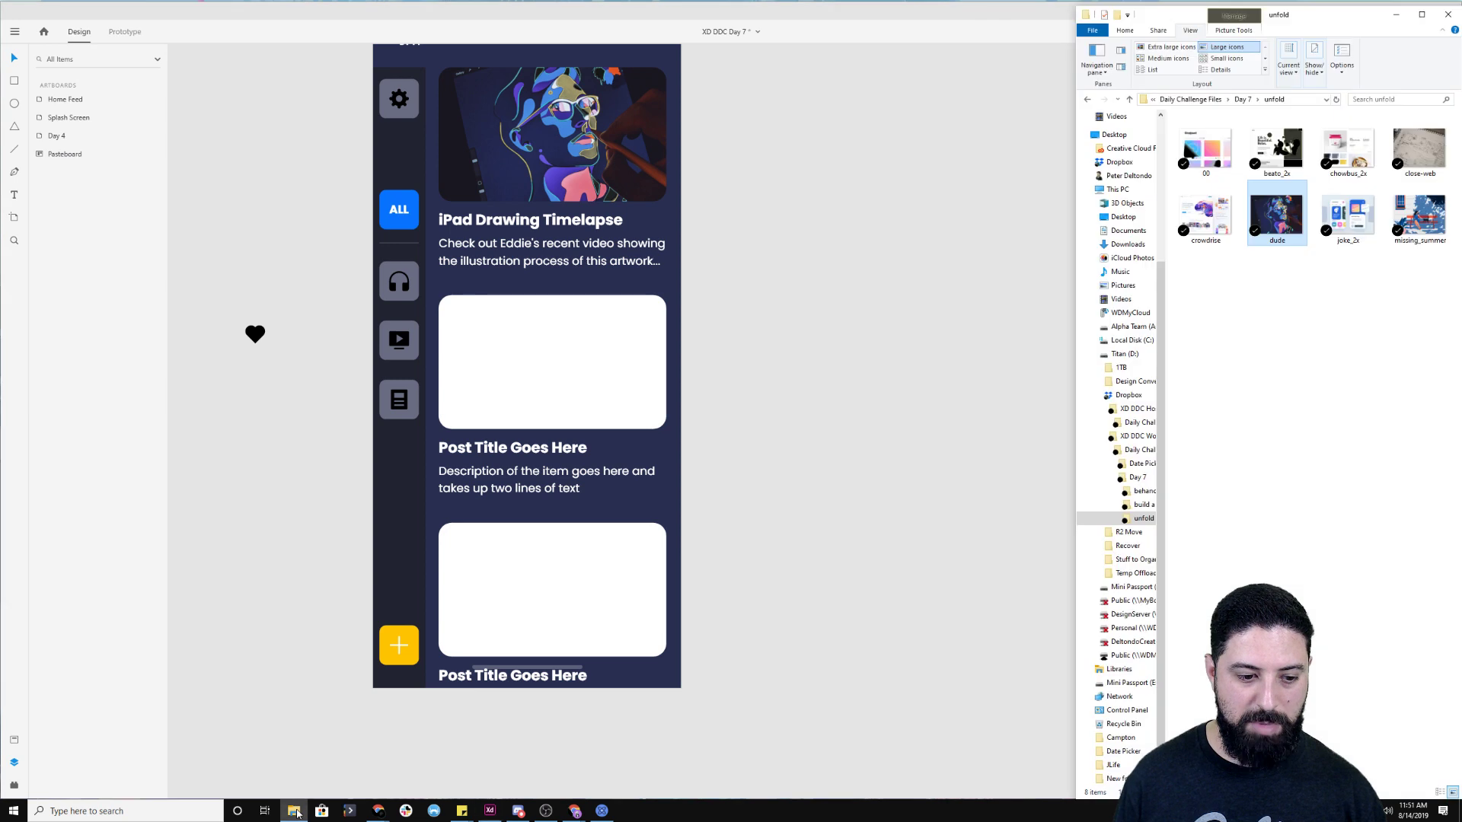
pyautogui.click(1243, 99)
pyautogui.doubleClick(1217, 145)
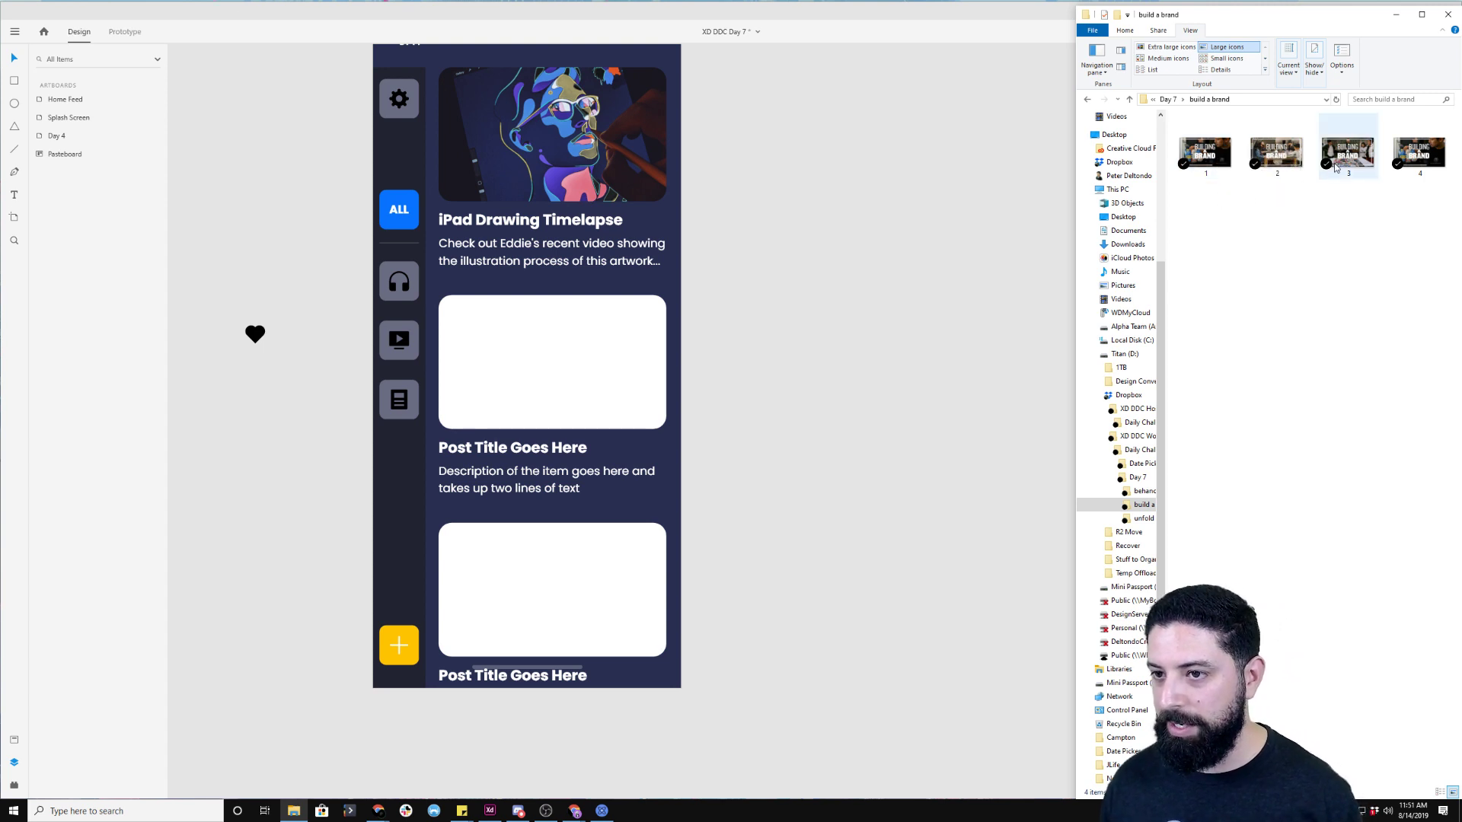
pyautogui.moveTo(1366, 150); pyautogui.dragTo(586, 349)
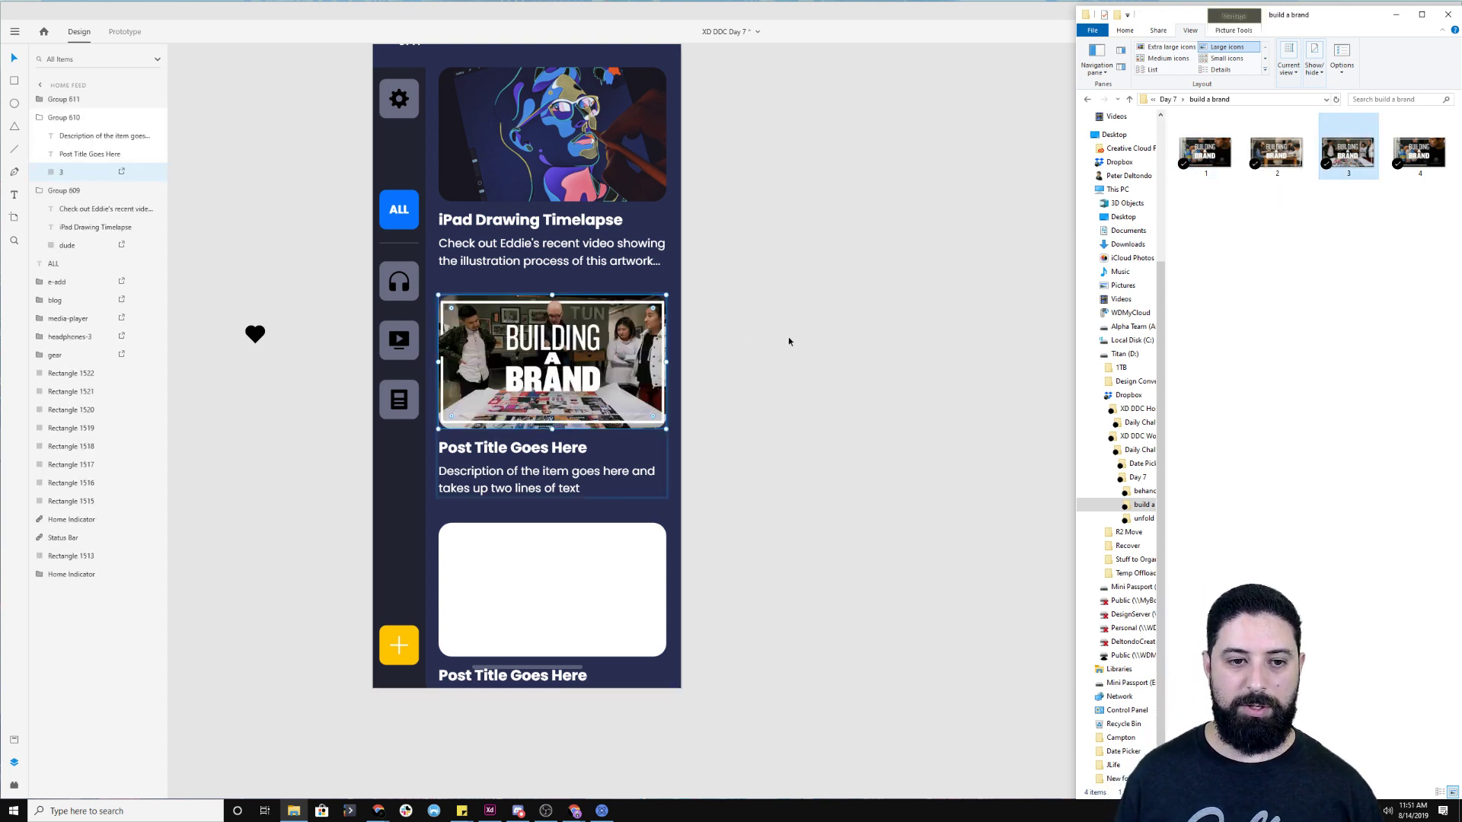
pyautogui.click(789, 342)
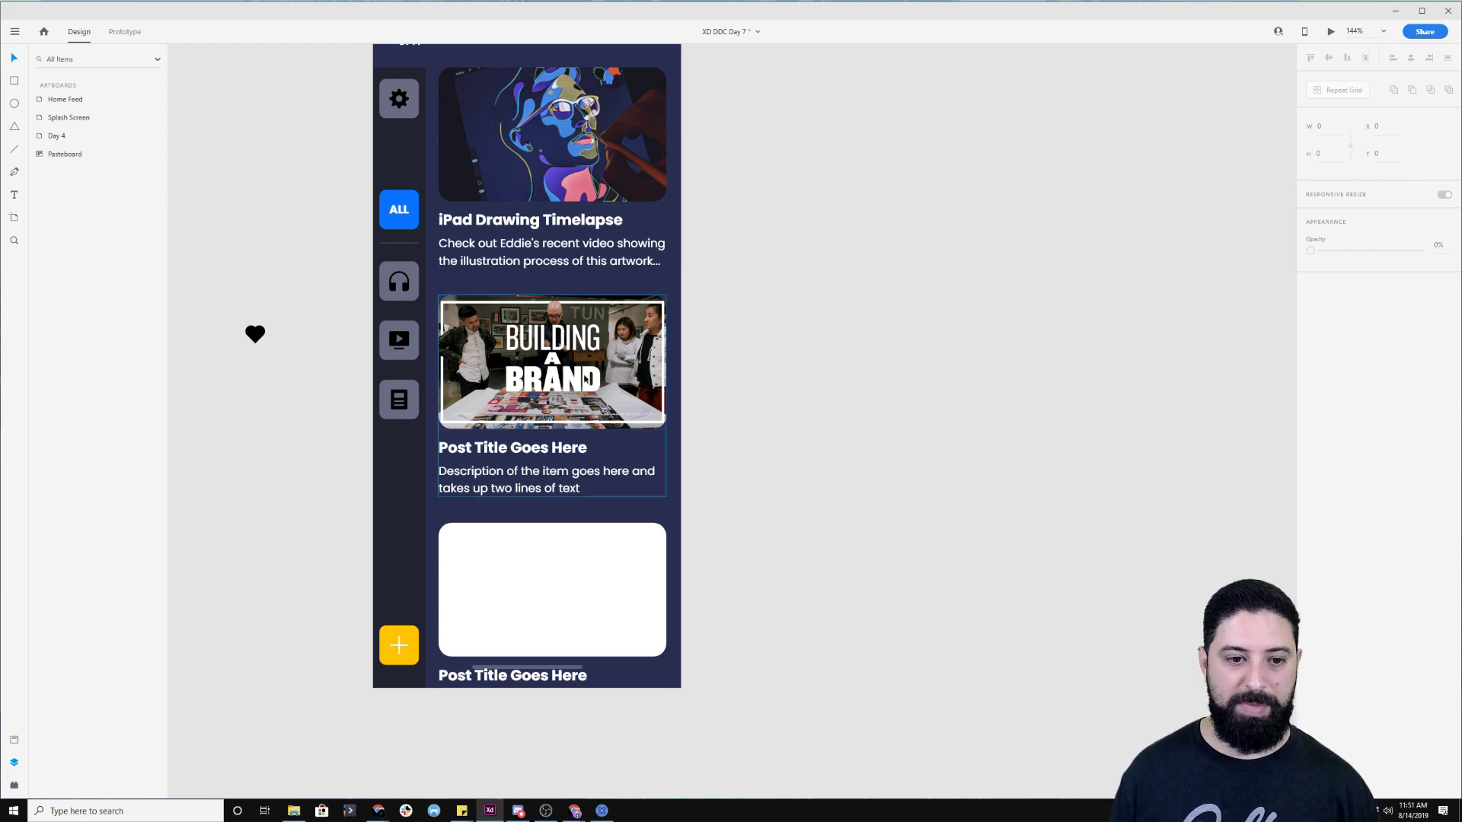
# Change the second post's title to "Building a Brand: Episode 1"
pyautogui.doubleClick(530, 449)
pyautogui.write('Build')
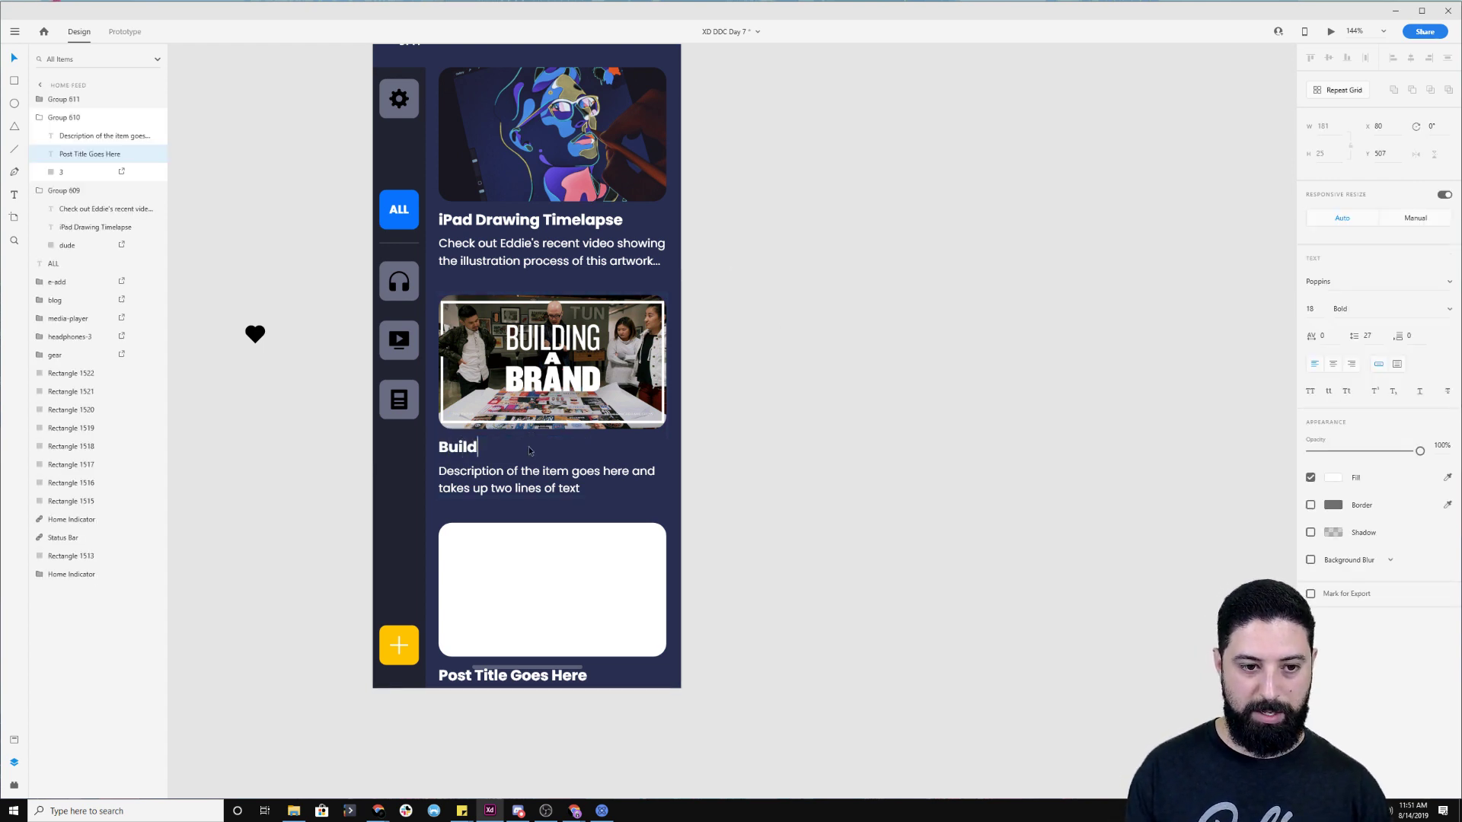
pyautogui.write('ing a Brand: Episode 1')
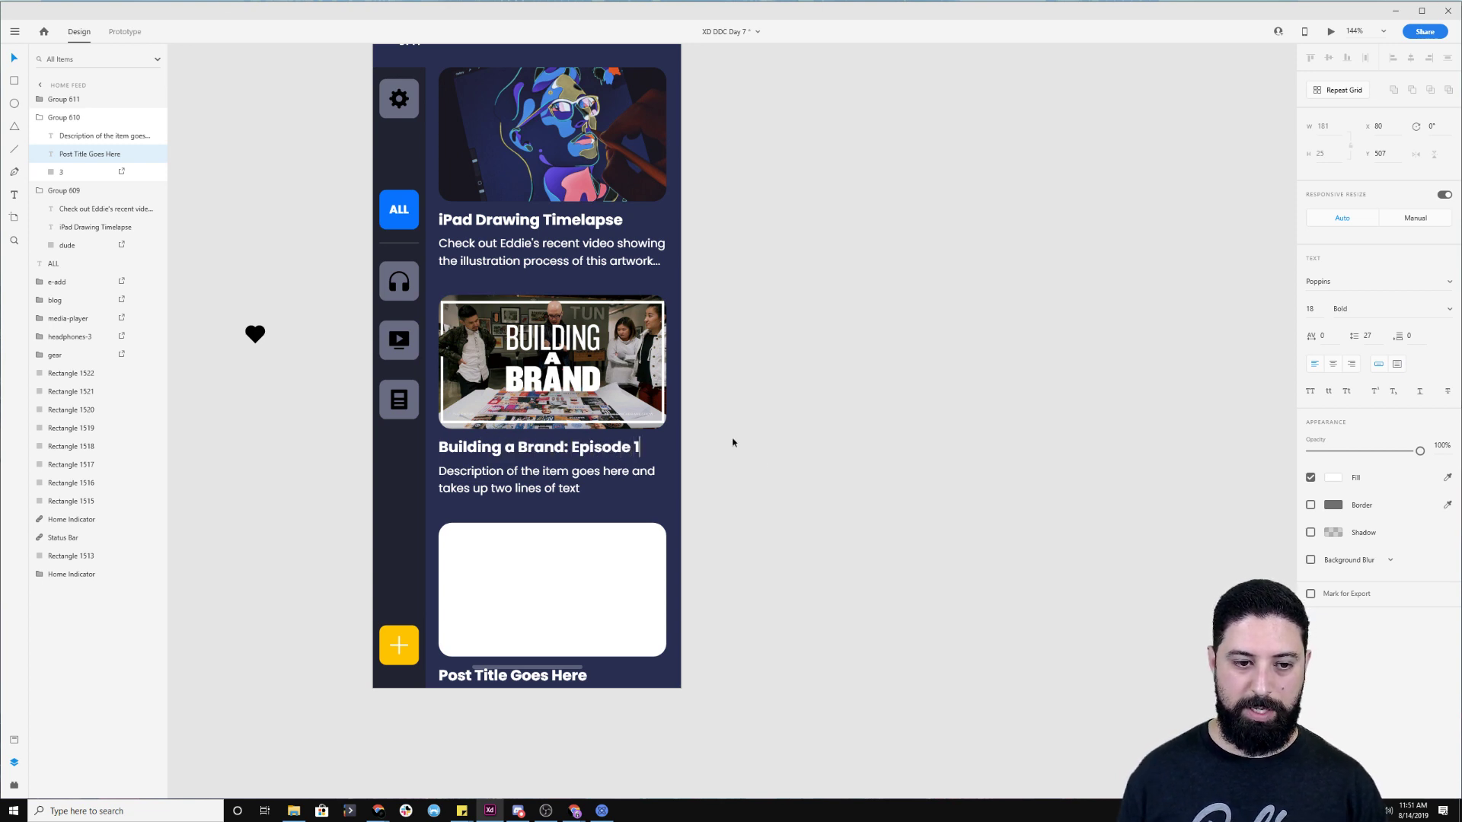
pyautogui.press('Escape')
# Replace the second post's description with "Join Chris Do and the team as they build a brand from start to finish. Now..."
pyautogui.doubleClick(537, 491)
pyautogui.write('Join Chris ')
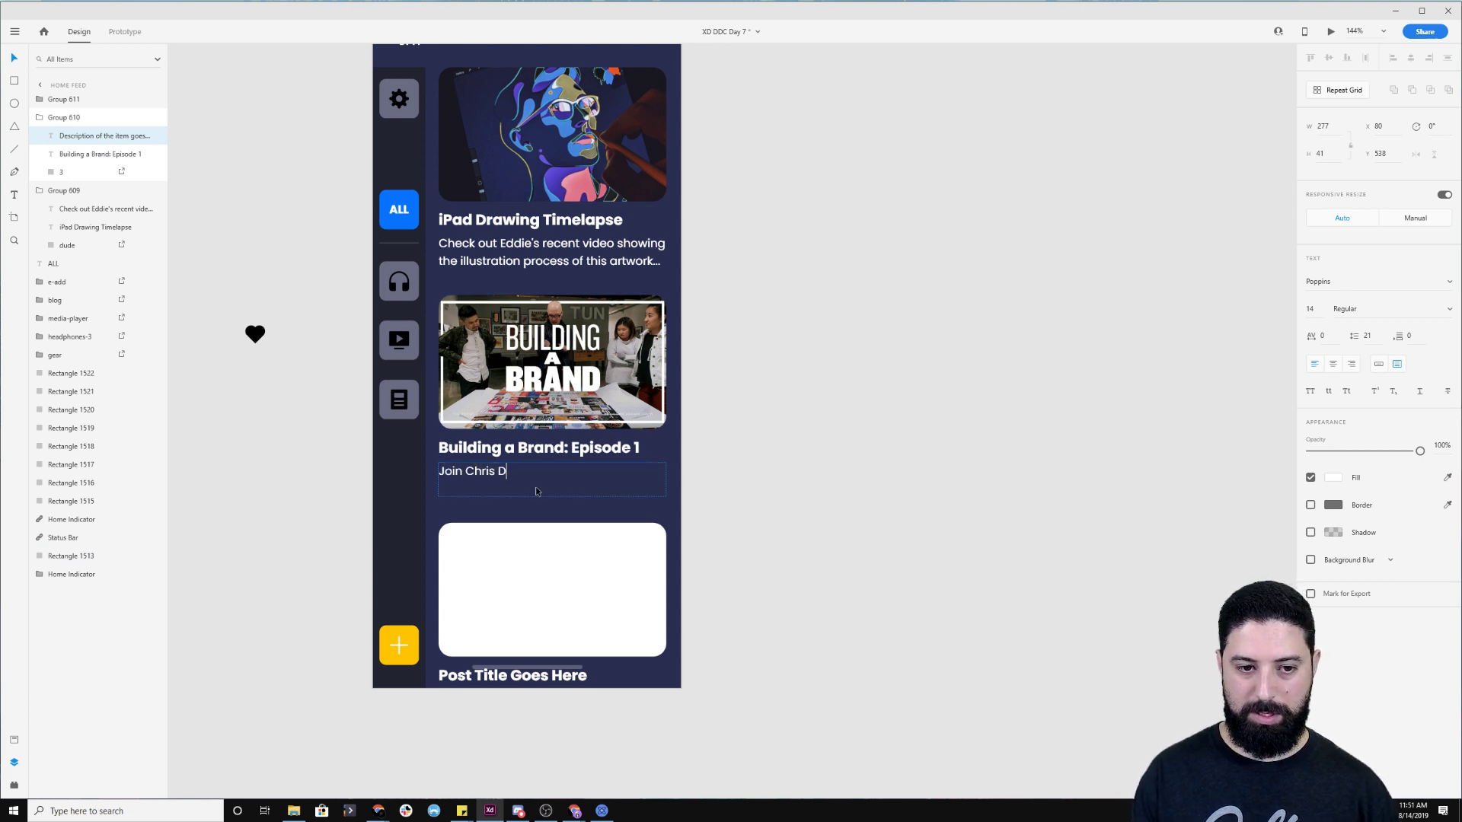
pyautogui.write('Do and the team as th')
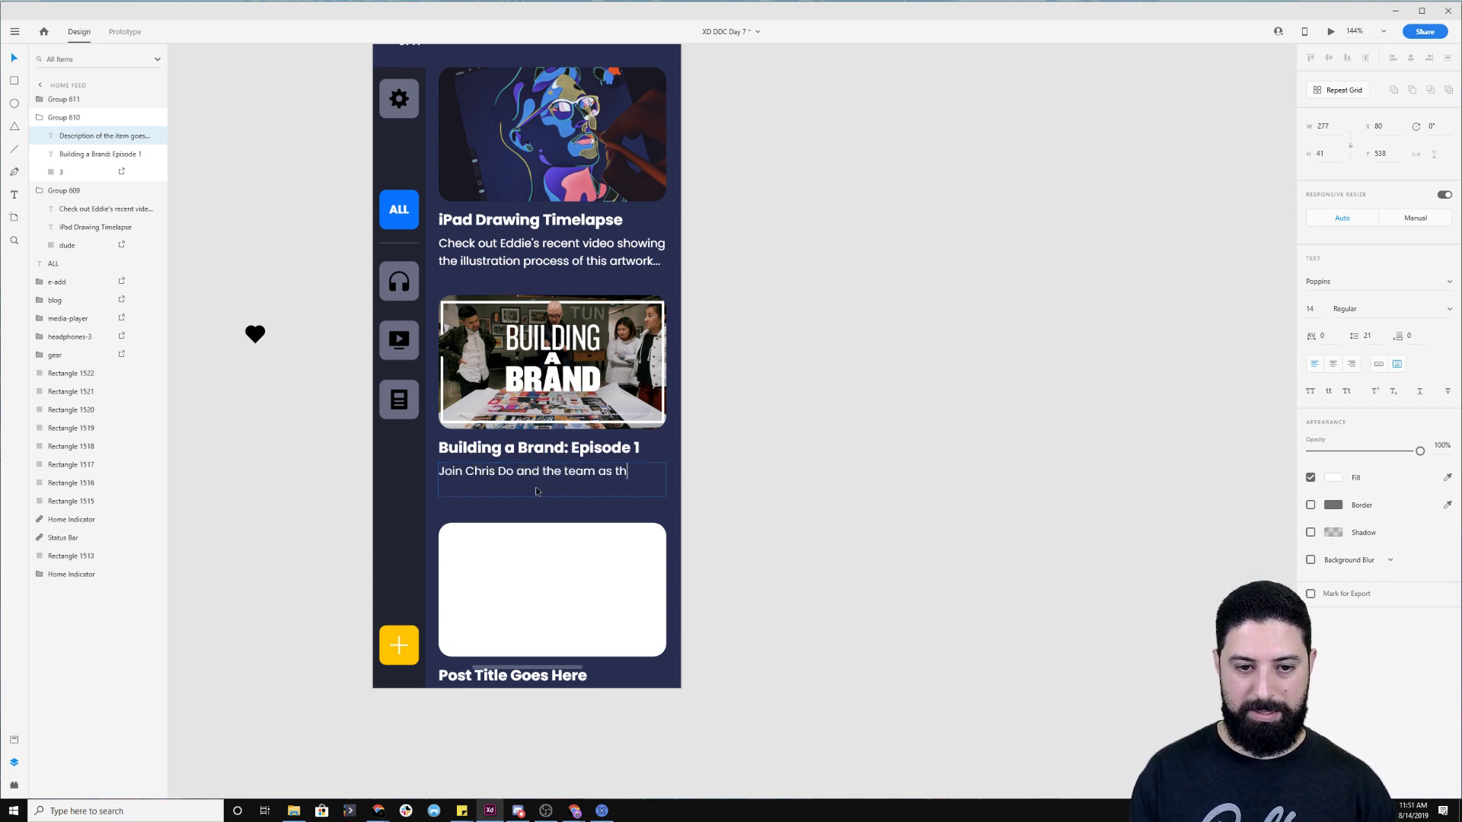
pyautogui.write('ey build a brand fro')
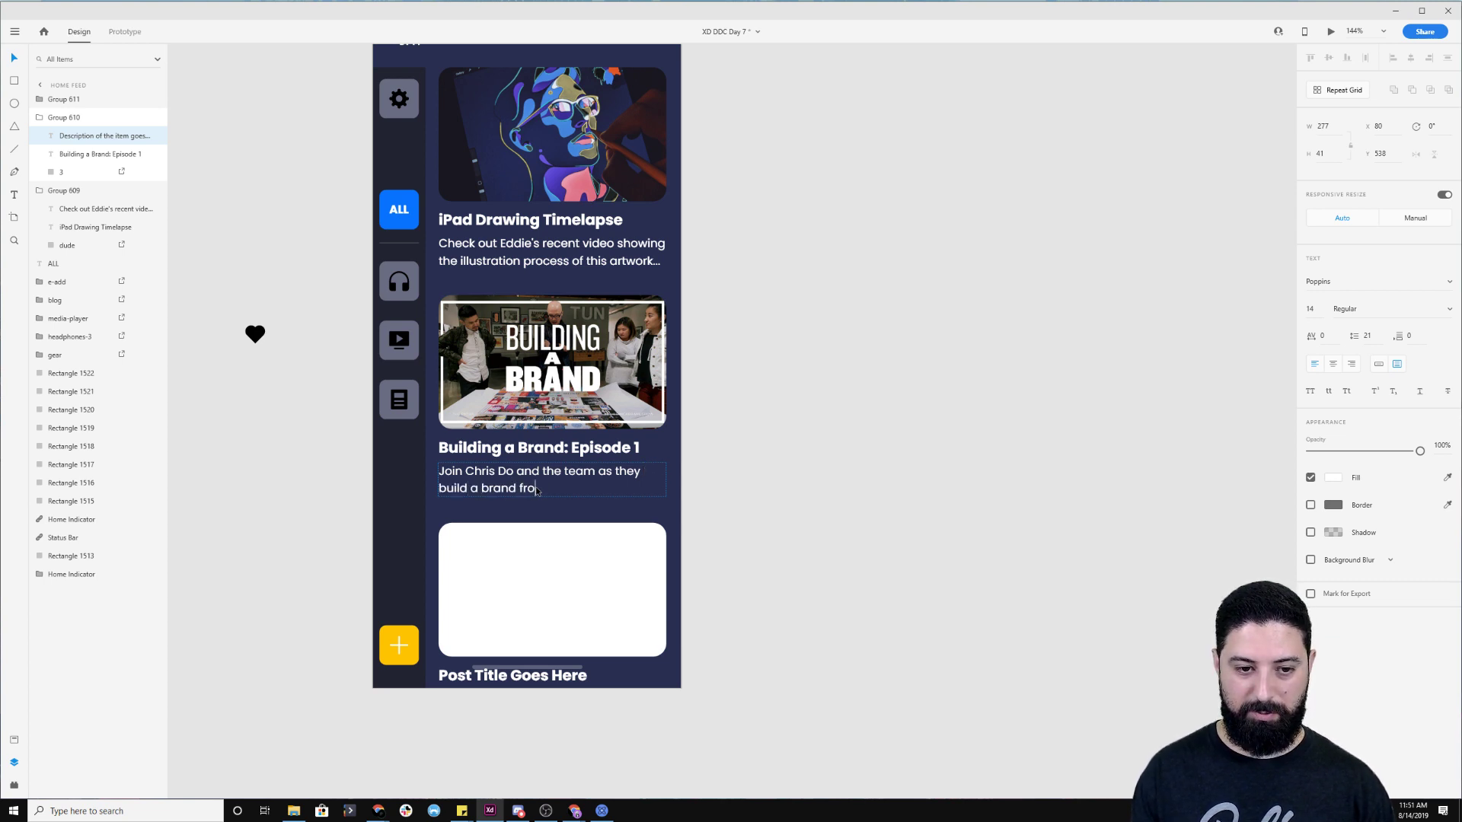
pyautogui.write('m start to finish')
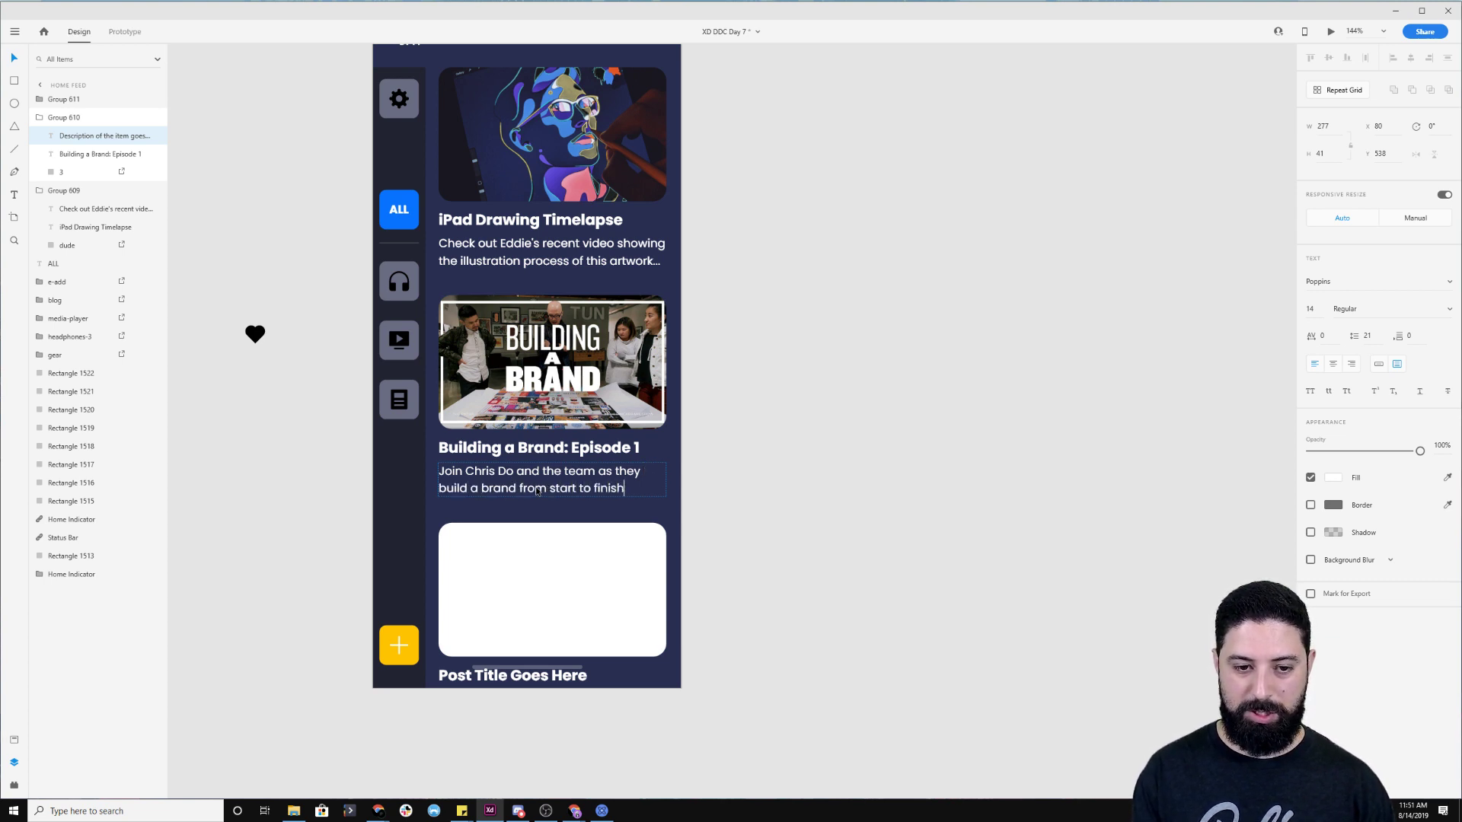
pyautogui.write('. Now...')
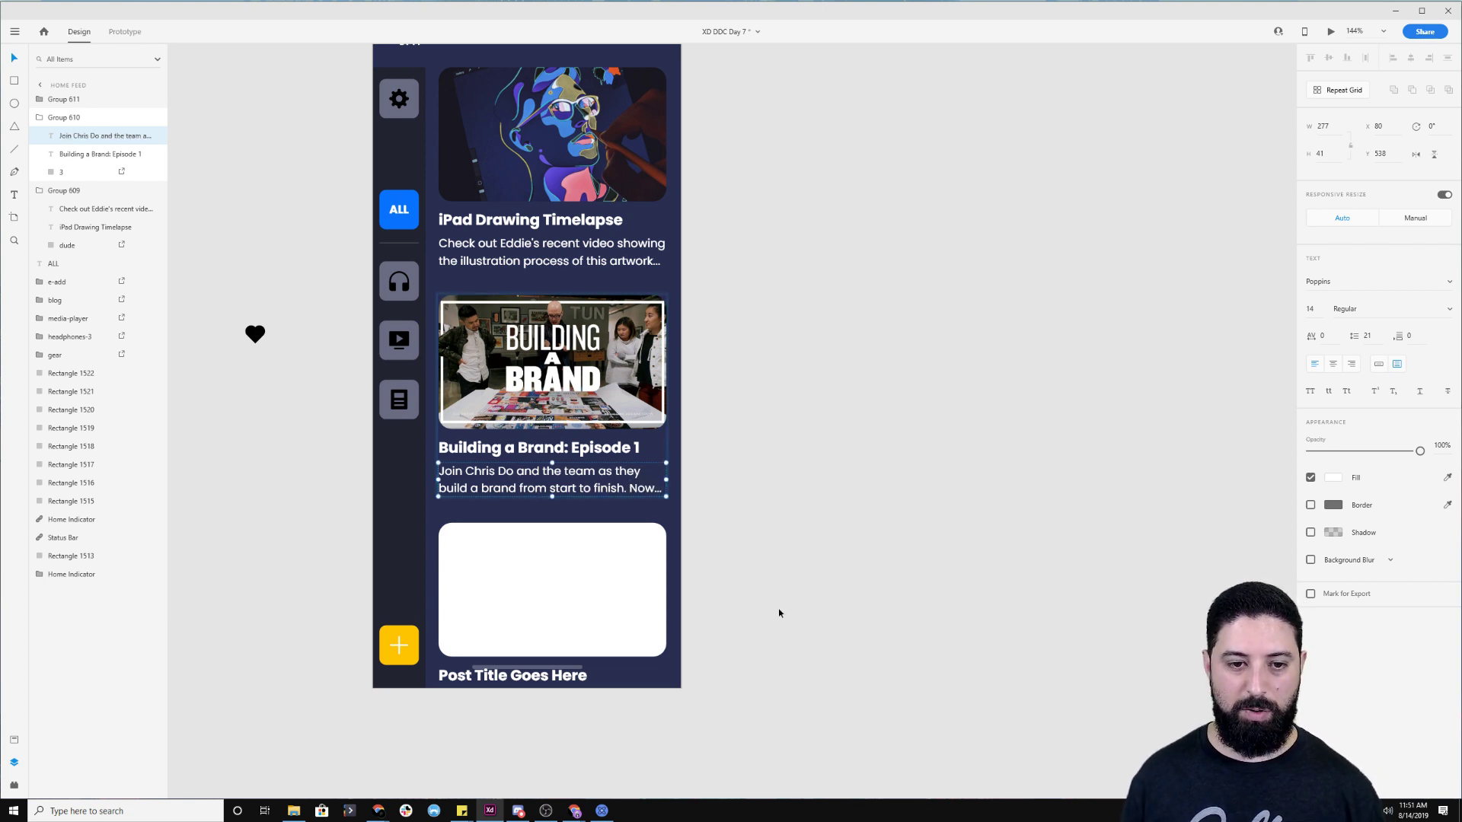
pyautogui.click(782, 505)
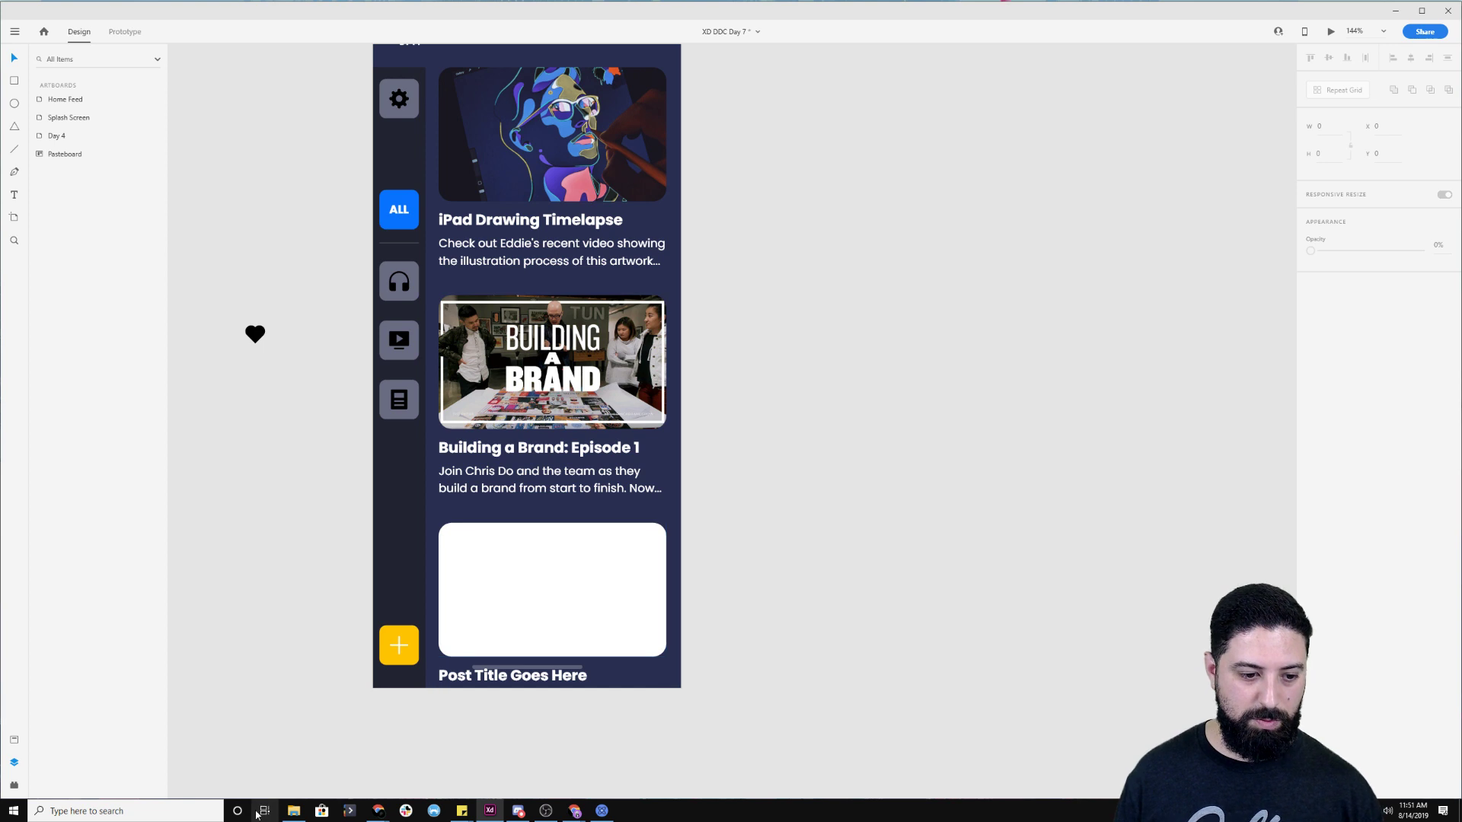
# Place the profile statistics screenshot from the Day 7 "behance" folder in File Explorer into the third post's card
pyautogui.click(293, 811)
pyautogui.click(1169, 100)
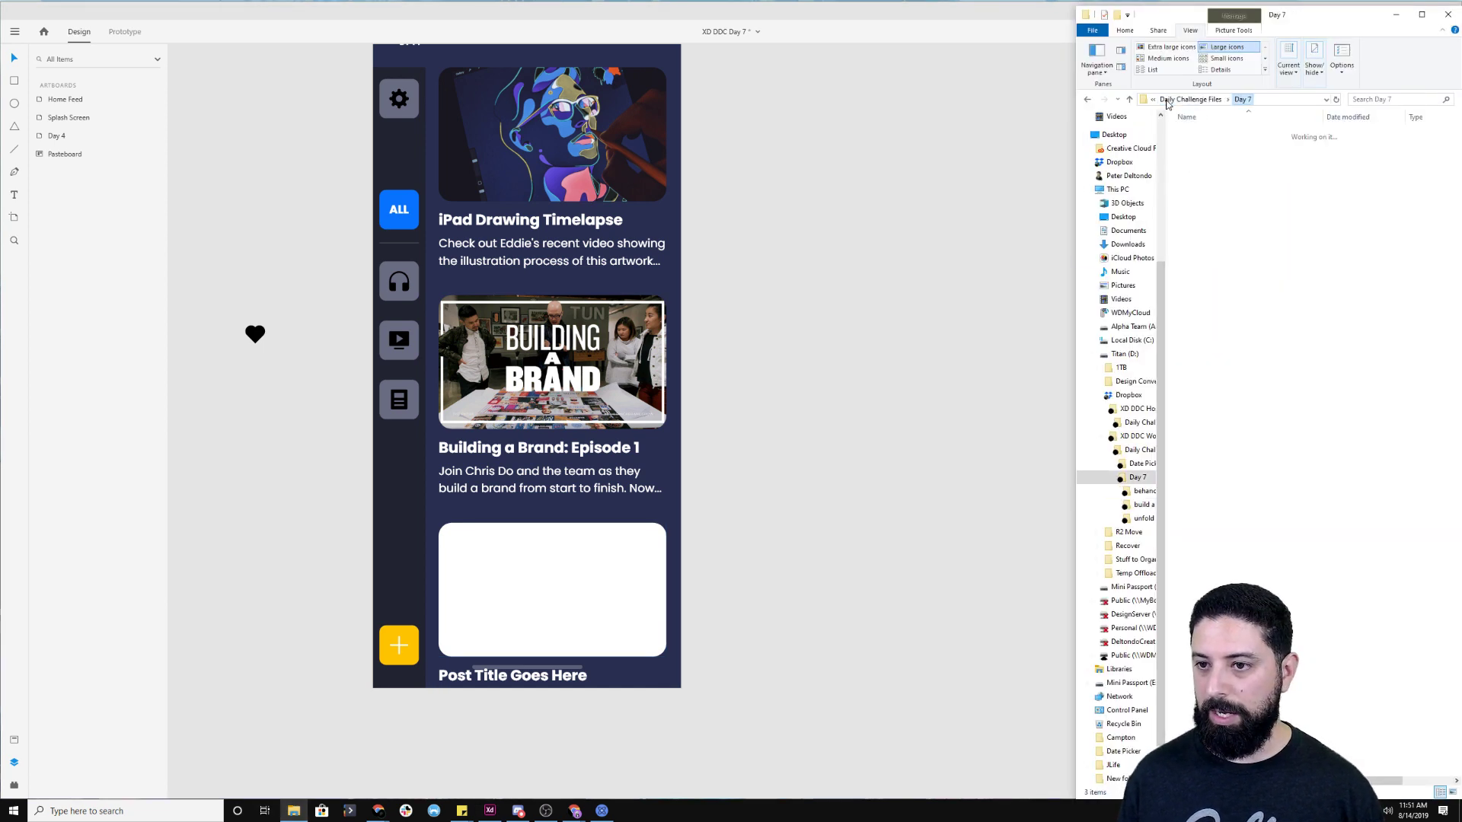
pyautogui.doubleClick(1207, 139)
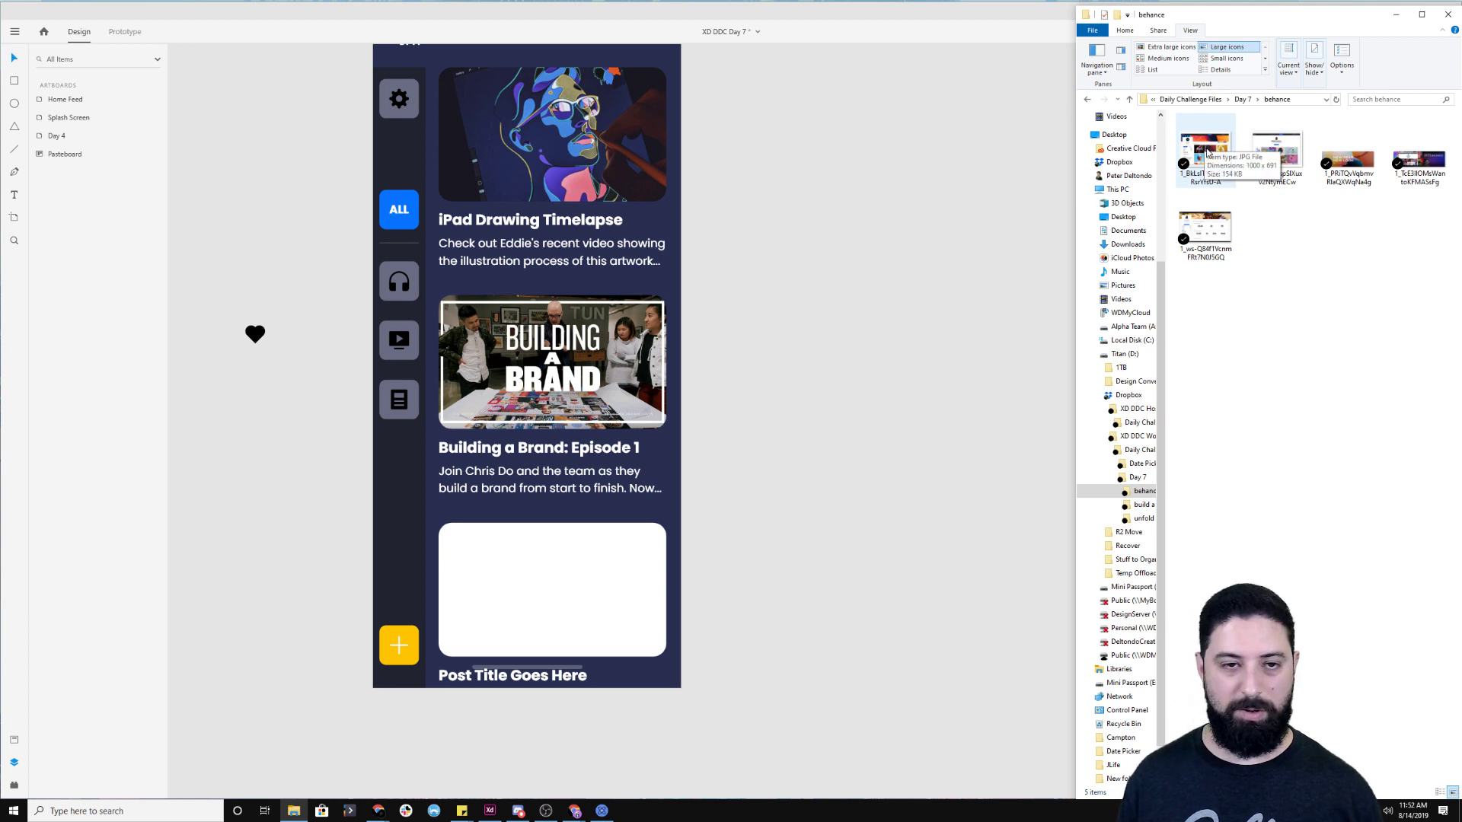
pyautogui.moveTo(1206, 228); pyautogui.dragTo(602, 579)
pyautogui.click(782, 533)
# Change the third post's title to "User Stats are Here!"
pyautogui.scroll(-2, 724, 591)
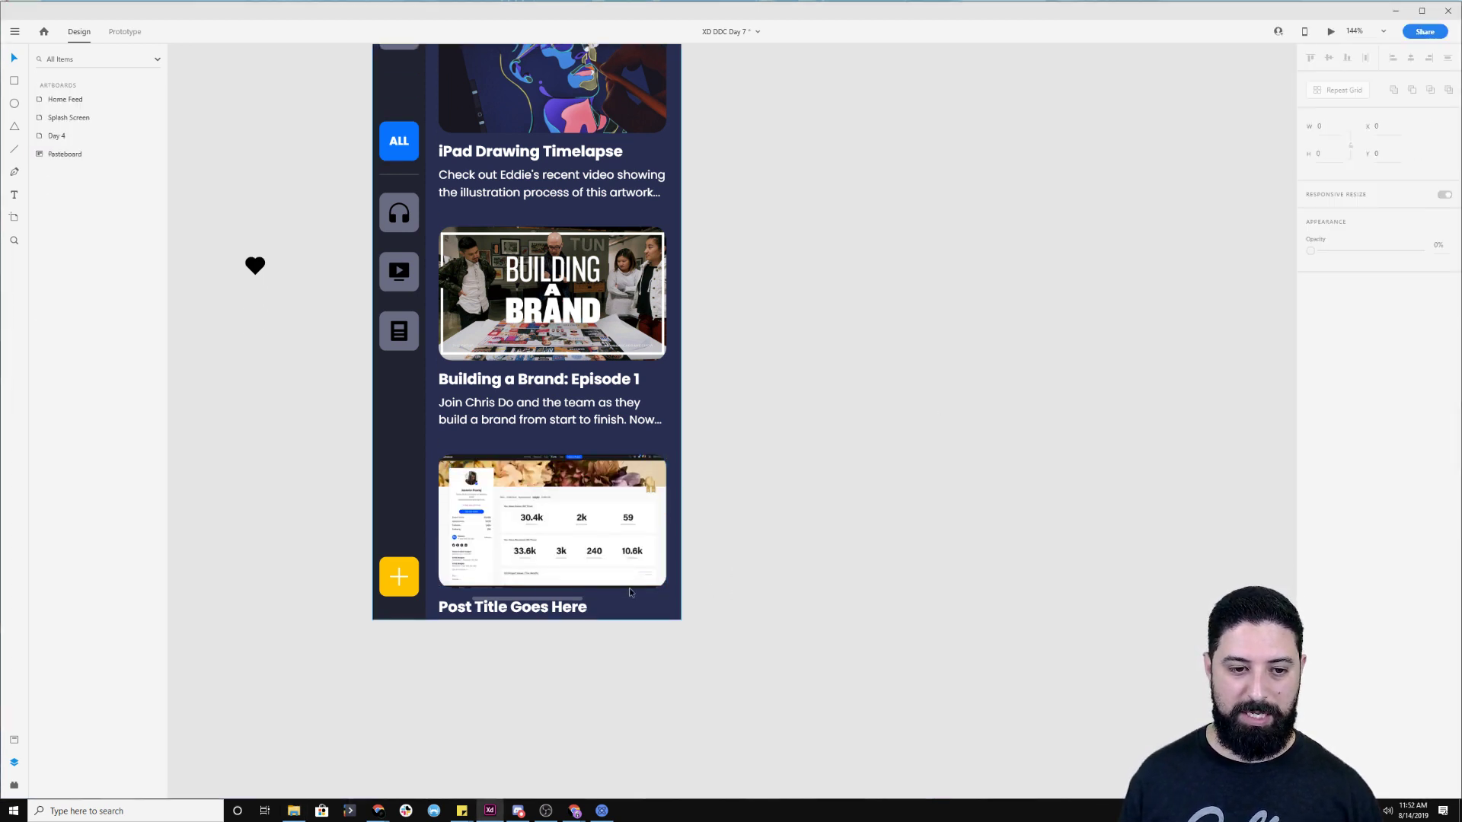
pyautogui.doubleClick(543, 614)
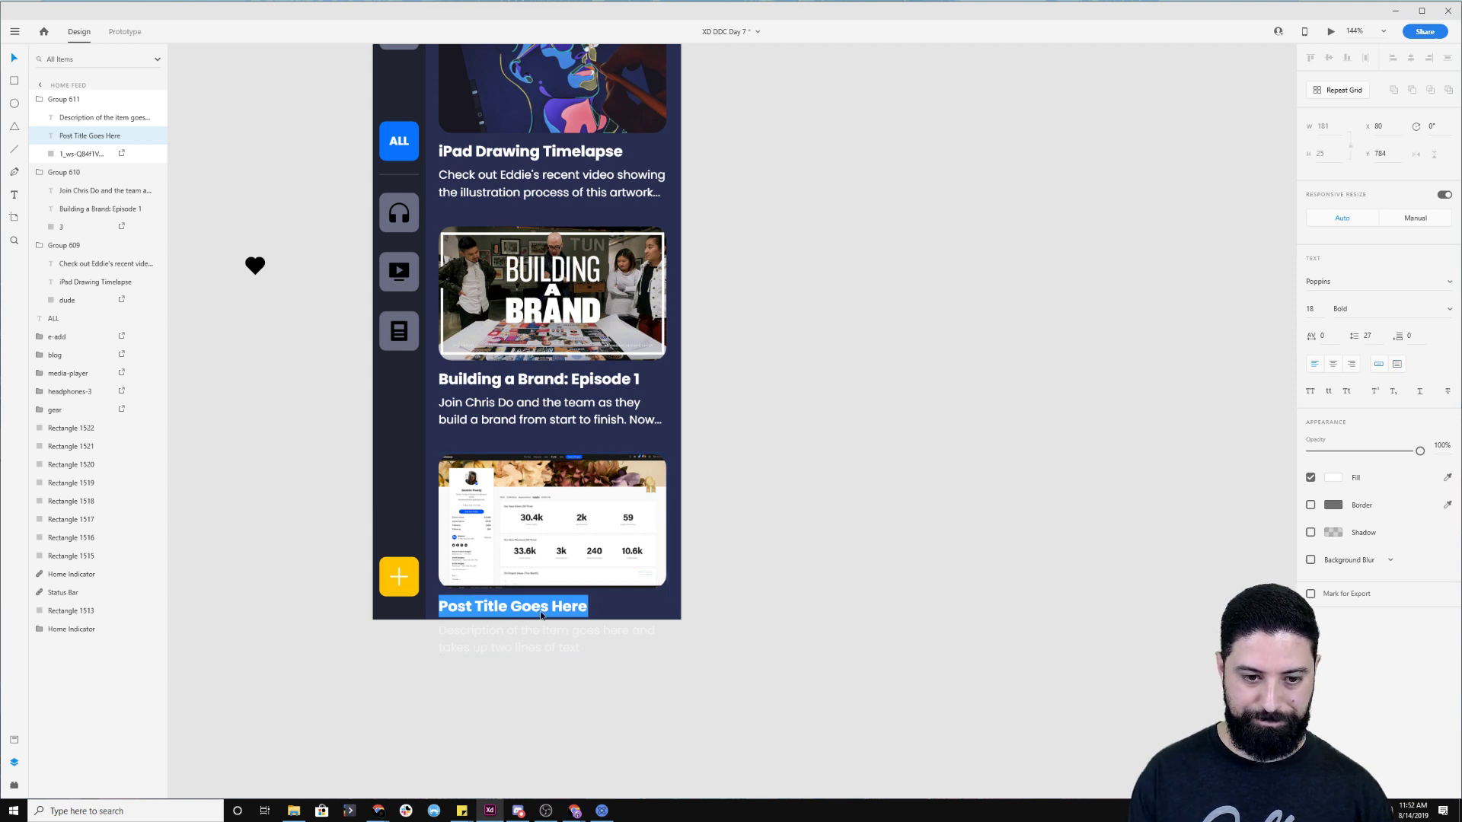
pyautogui.write('Use')
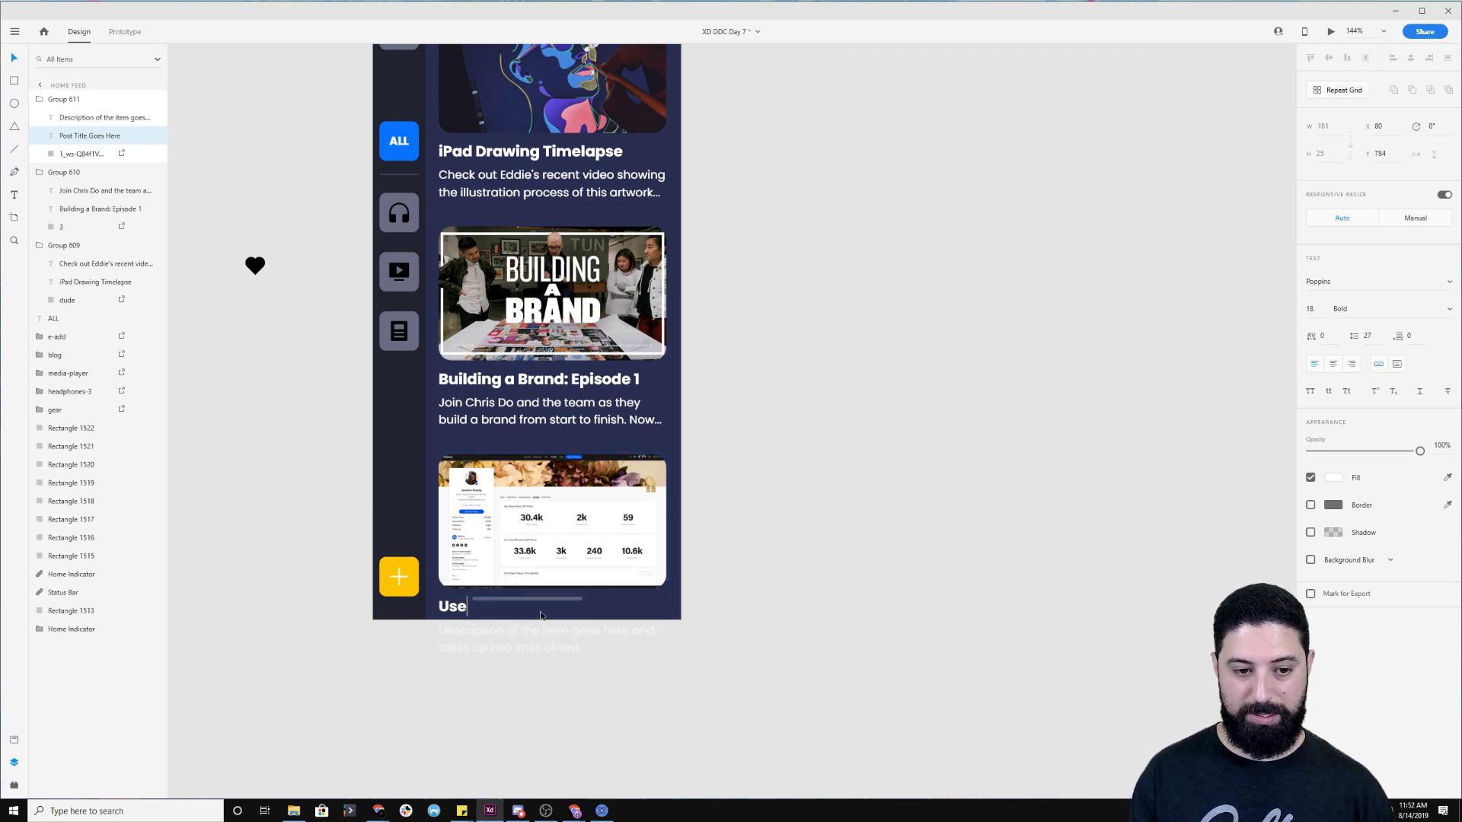
pyautogui.write('r Stats are Here!')
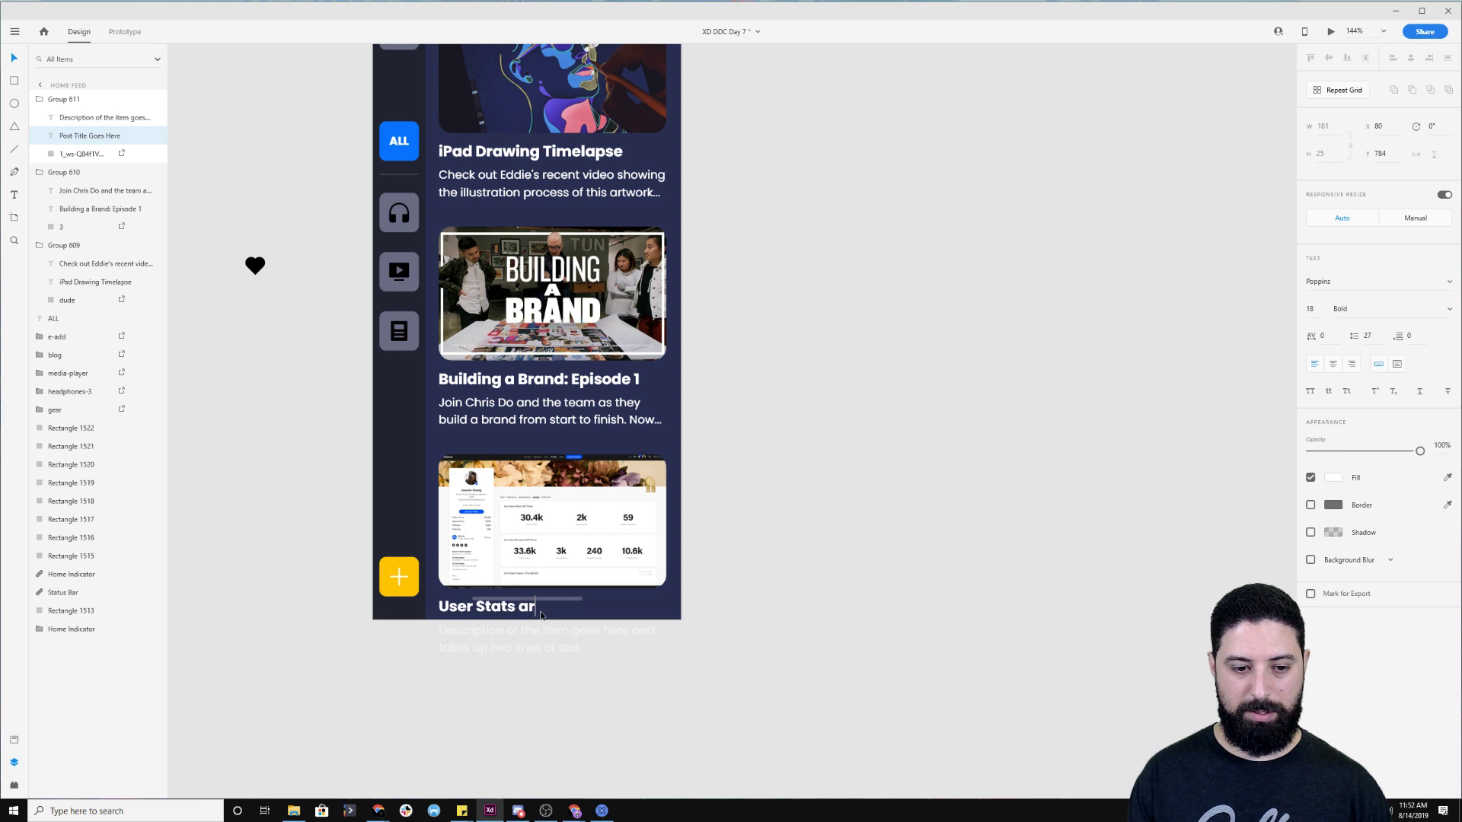
pyautogui.press('Escape')
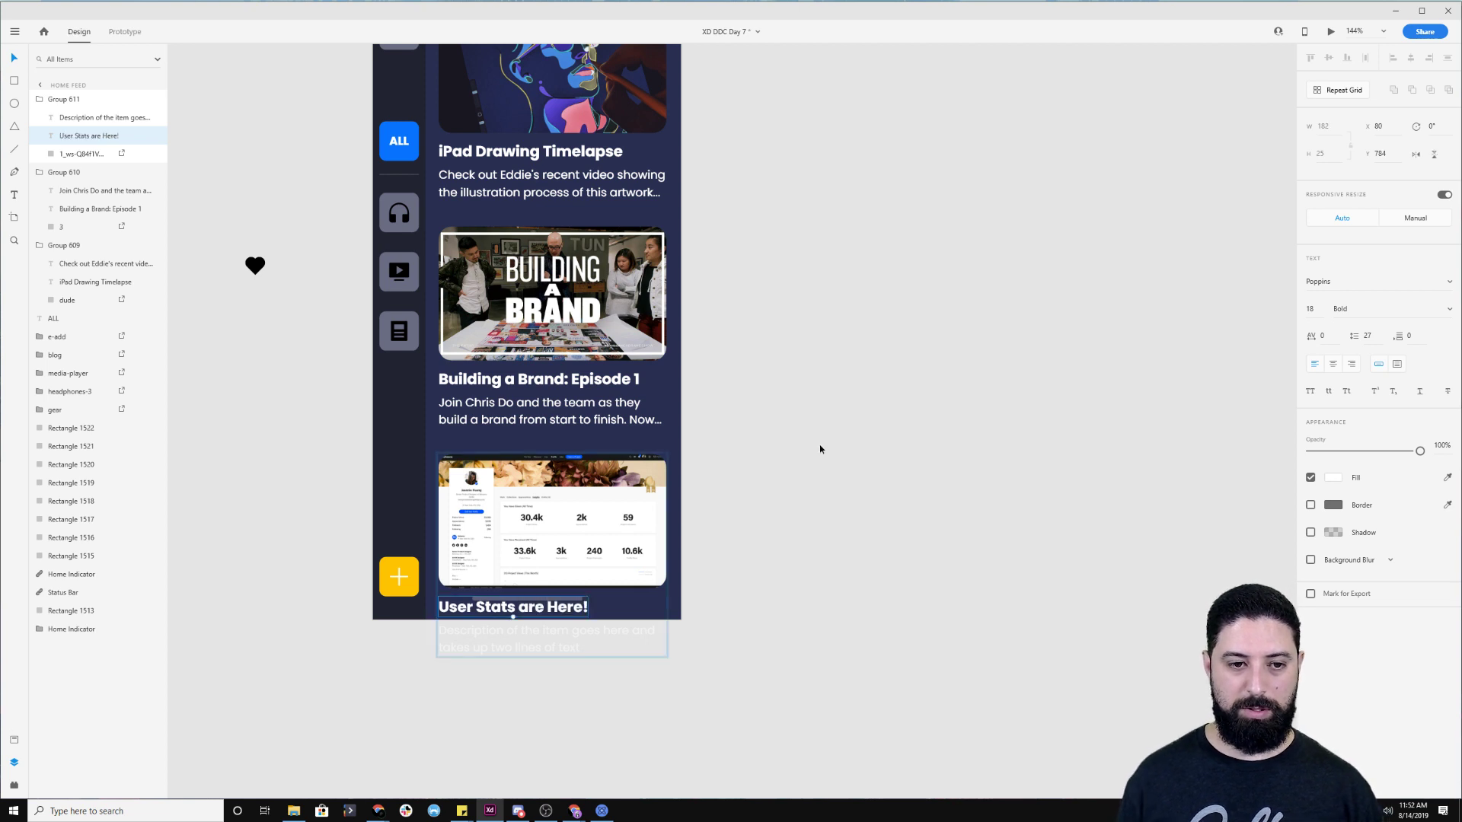
pyautogui.click(829, 399)
# Duplicate the Home Feed artboard and place the copy directly beside the original
pyautogui.scroll(-3, 828, 385)
pyautogui.hscroll(5, 926, 217)
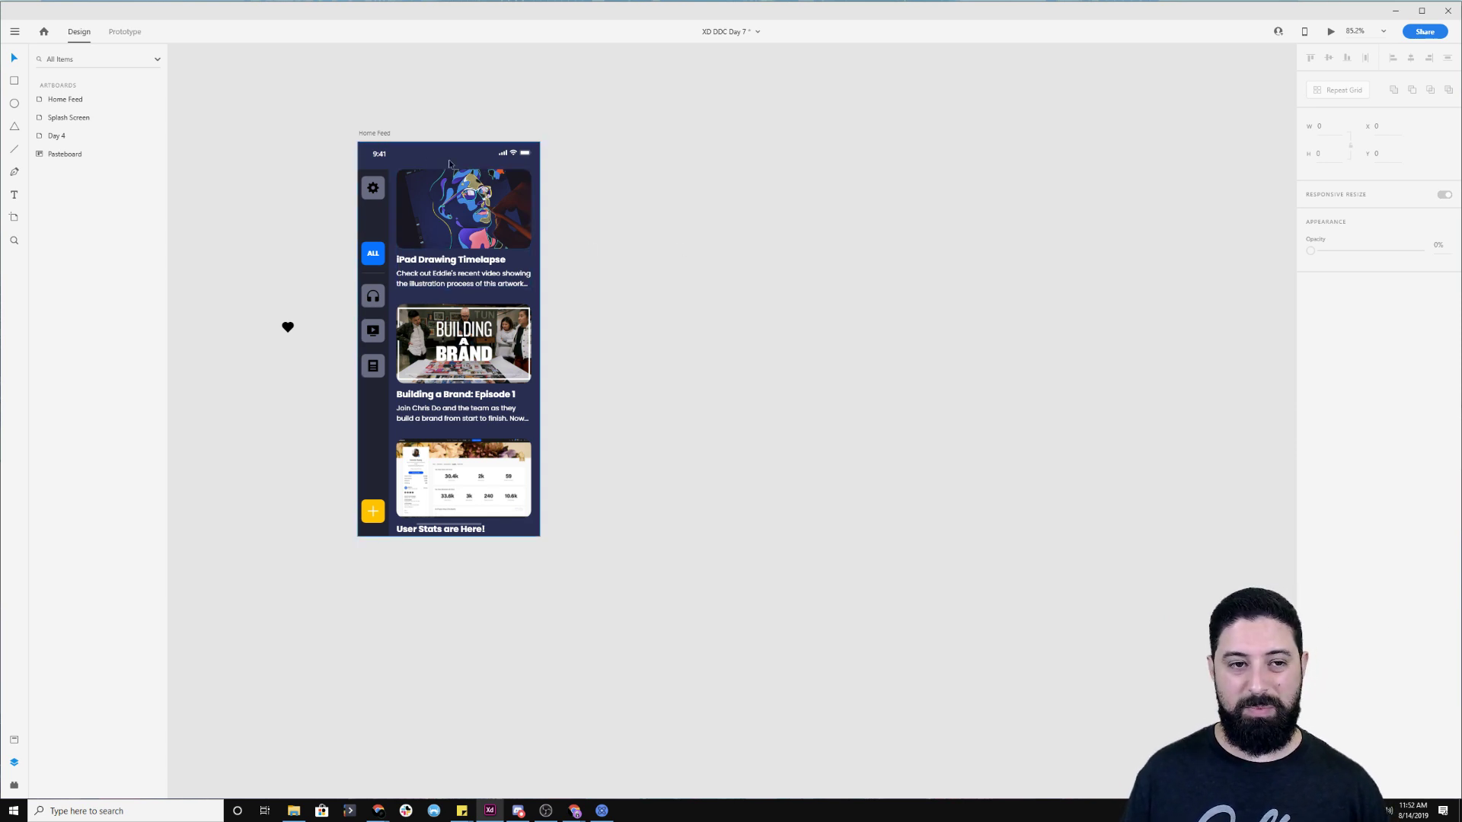
pyautogui.moveTo(374, 136); pyautogui.dragTo(586, 132)
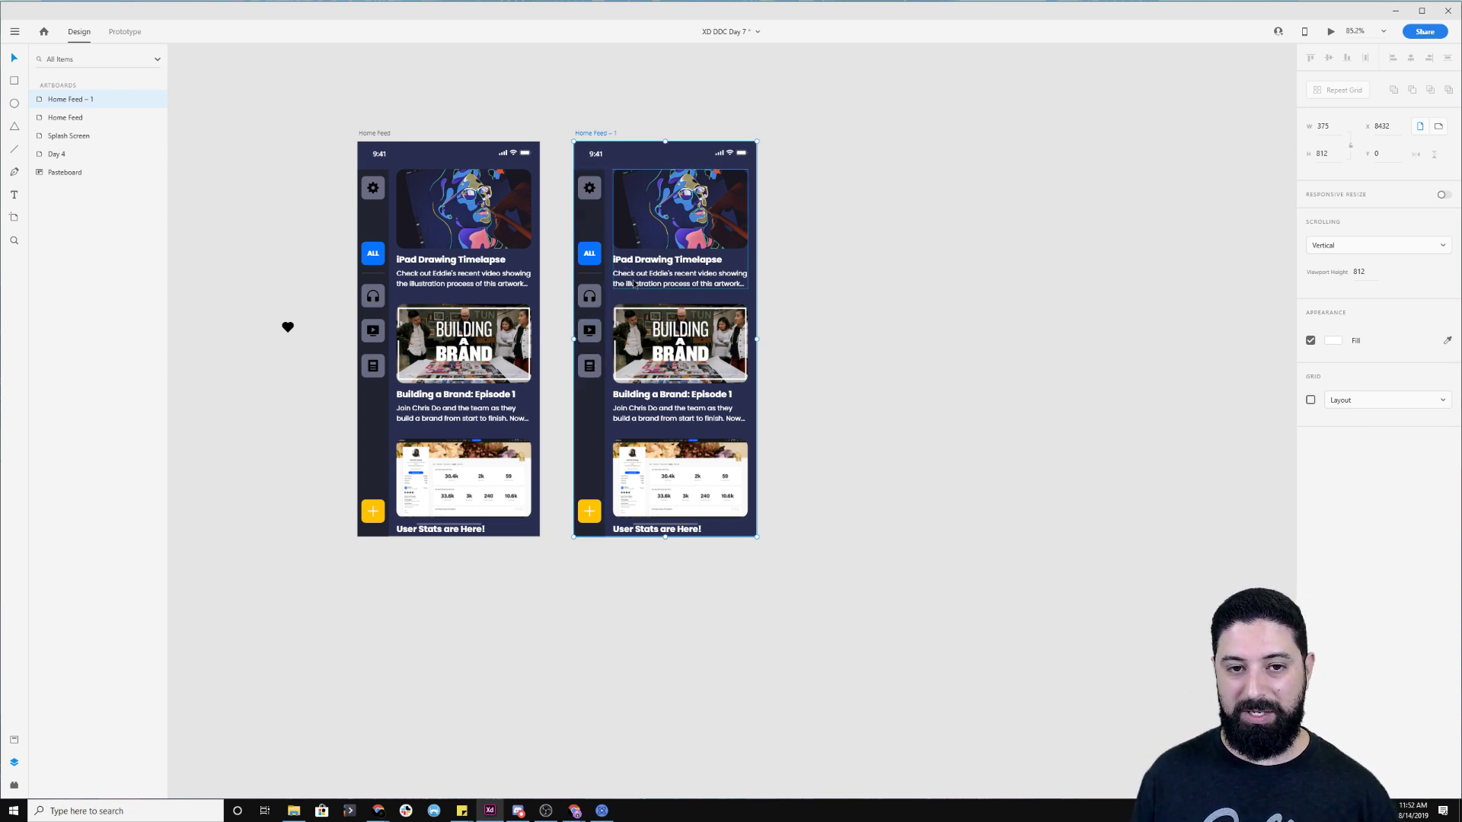
# Delete the first two posts from the duplicated artboard and move the "User Stats are Here!" post up into the first post's place
pyautogui.click(687, 474)
pyautogui.click(680, 354)
pyautogui.keyDown('shift'); pyautogui.click(668, 226); pyautogui.keyUp('shift')
pyautogui.press('Delete')
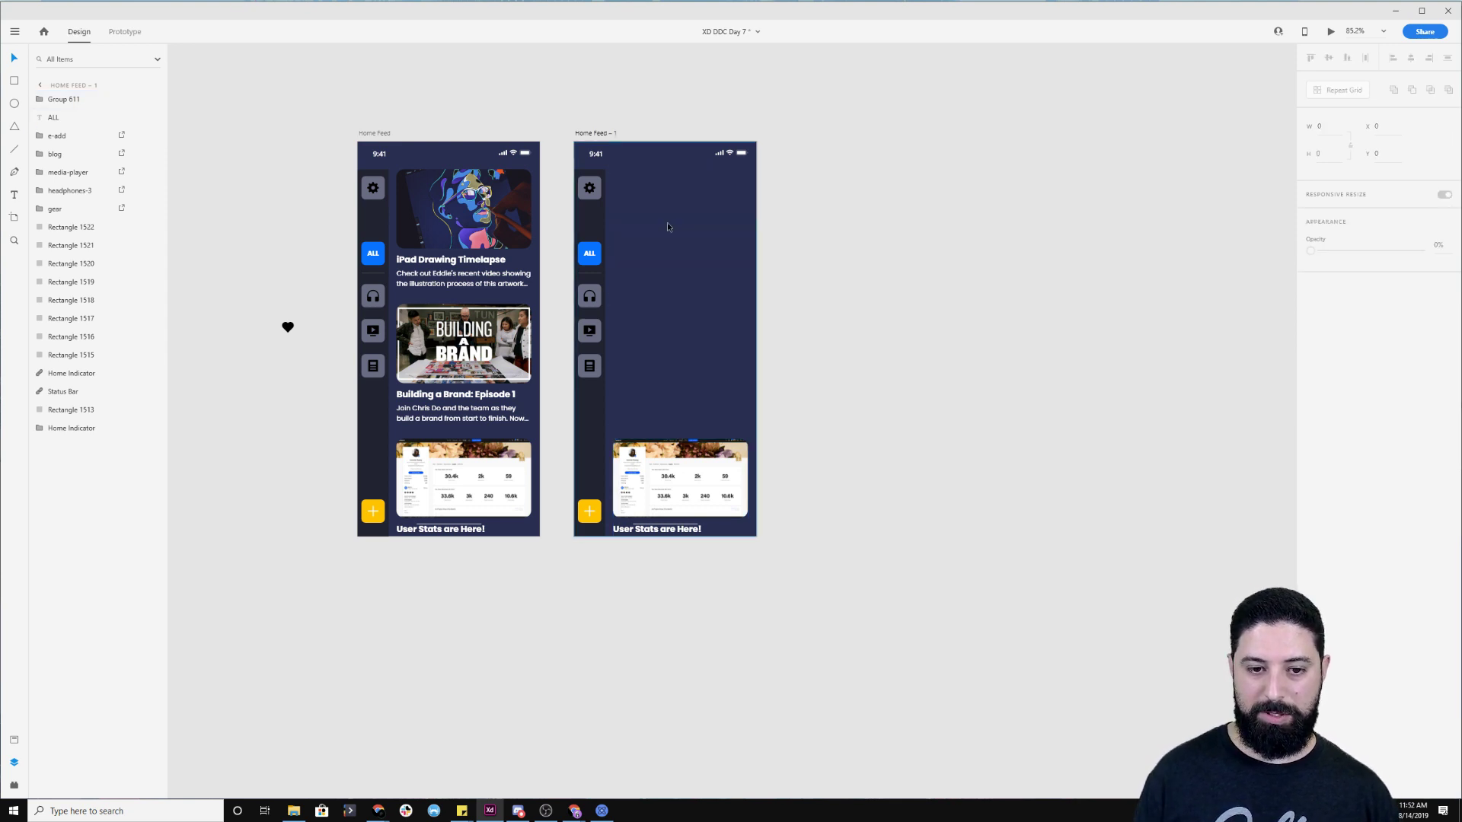
pyautogui.click(689, 480)
pyautogui.moveTo(689, 480); pyautogui.dragTo(716, 204)
pyautogui.click(861, 288)
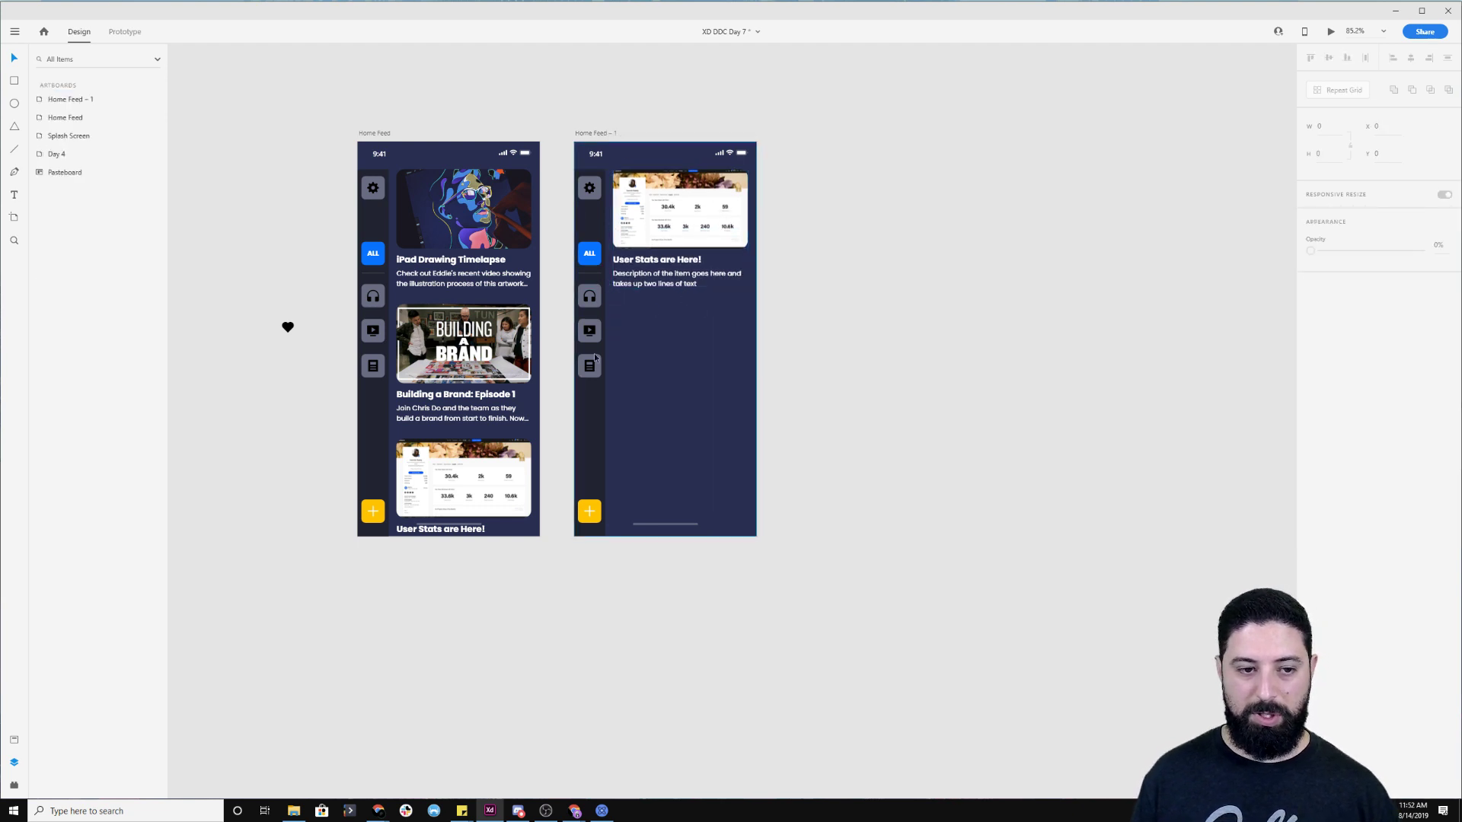
# Replace the post's description with the Behance Blog article's "Our new Insights page (formerly known as Statistics)..." paragraph and extend its text box down the artboard
pyautogui.moveTo(381, 813)
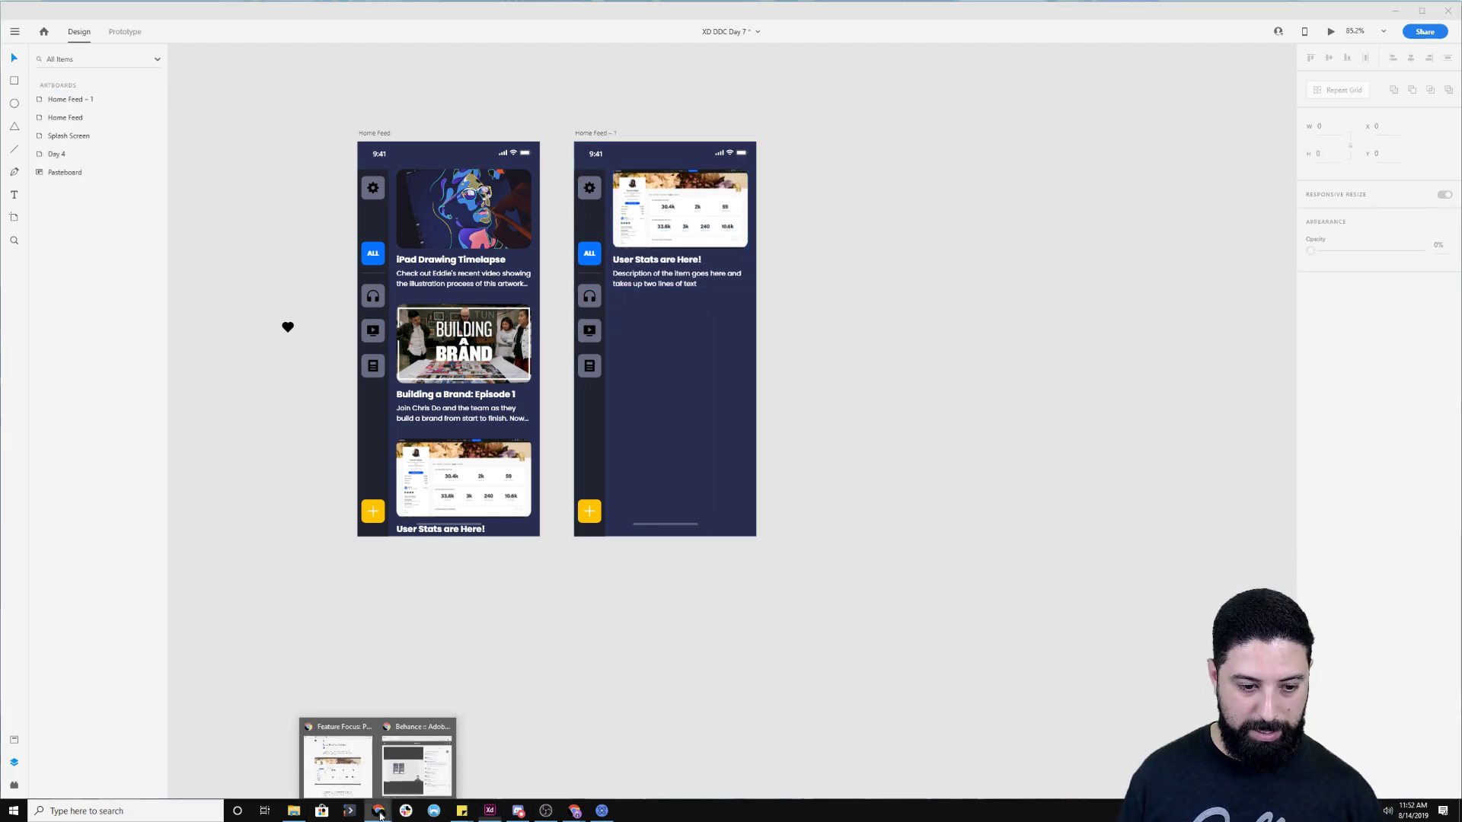
pyautogui.click(352, 782)
pyautogui.scroll(-1, 901, 414)
pyautogui.scroll(1, 901, 414)
pyautogui.moveTo(826, 197); pyautogui.dragTo(1047, 263)
pyautogui.click(499, 630)
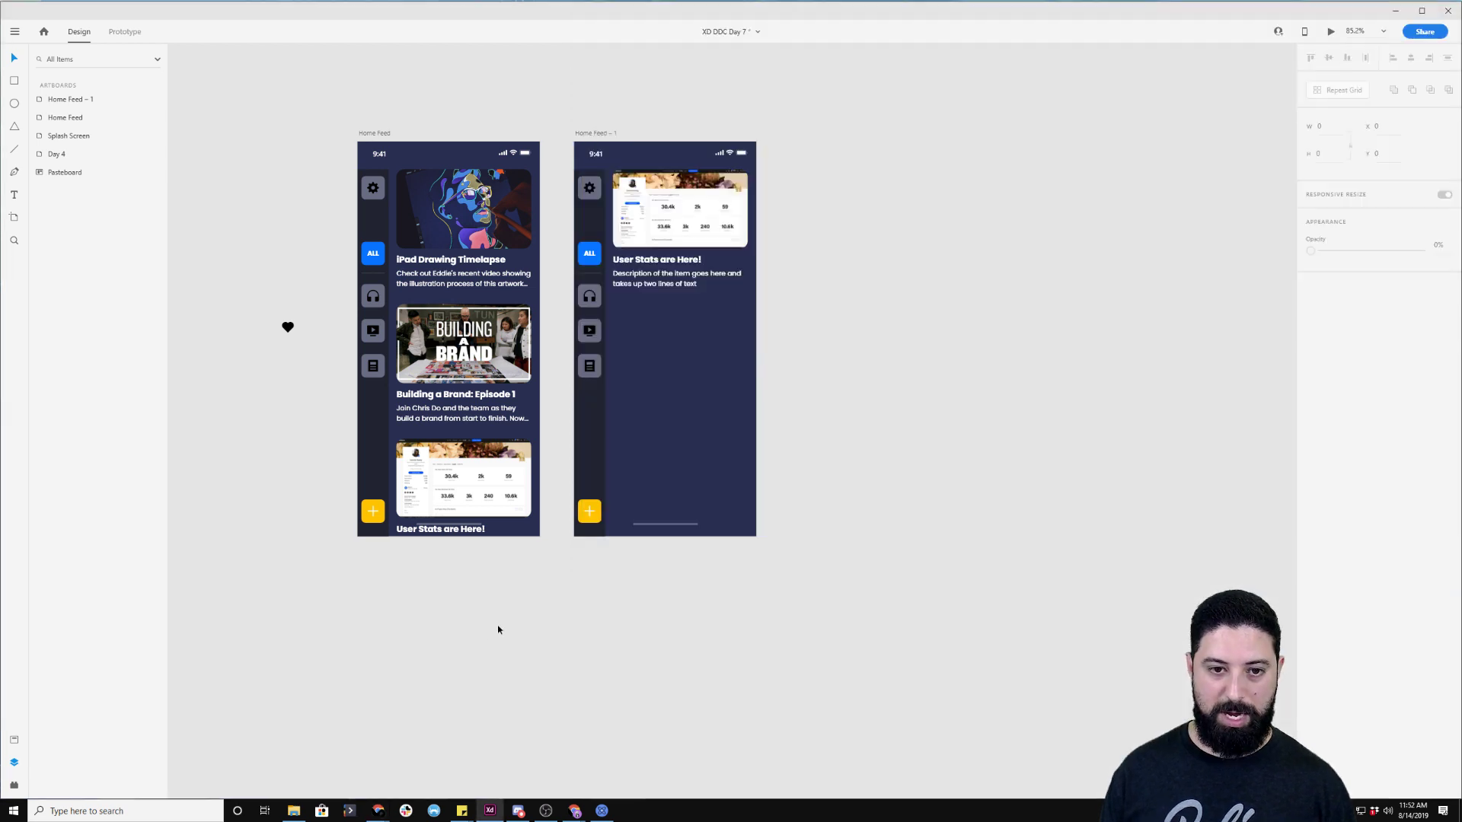
pyautogui.doubleClick(662, 289)
pyautogui.hotkey('ctrl', 'a')
pyautogui.hotkey('ctrl', 'v')
pyautogui.press('Escape')
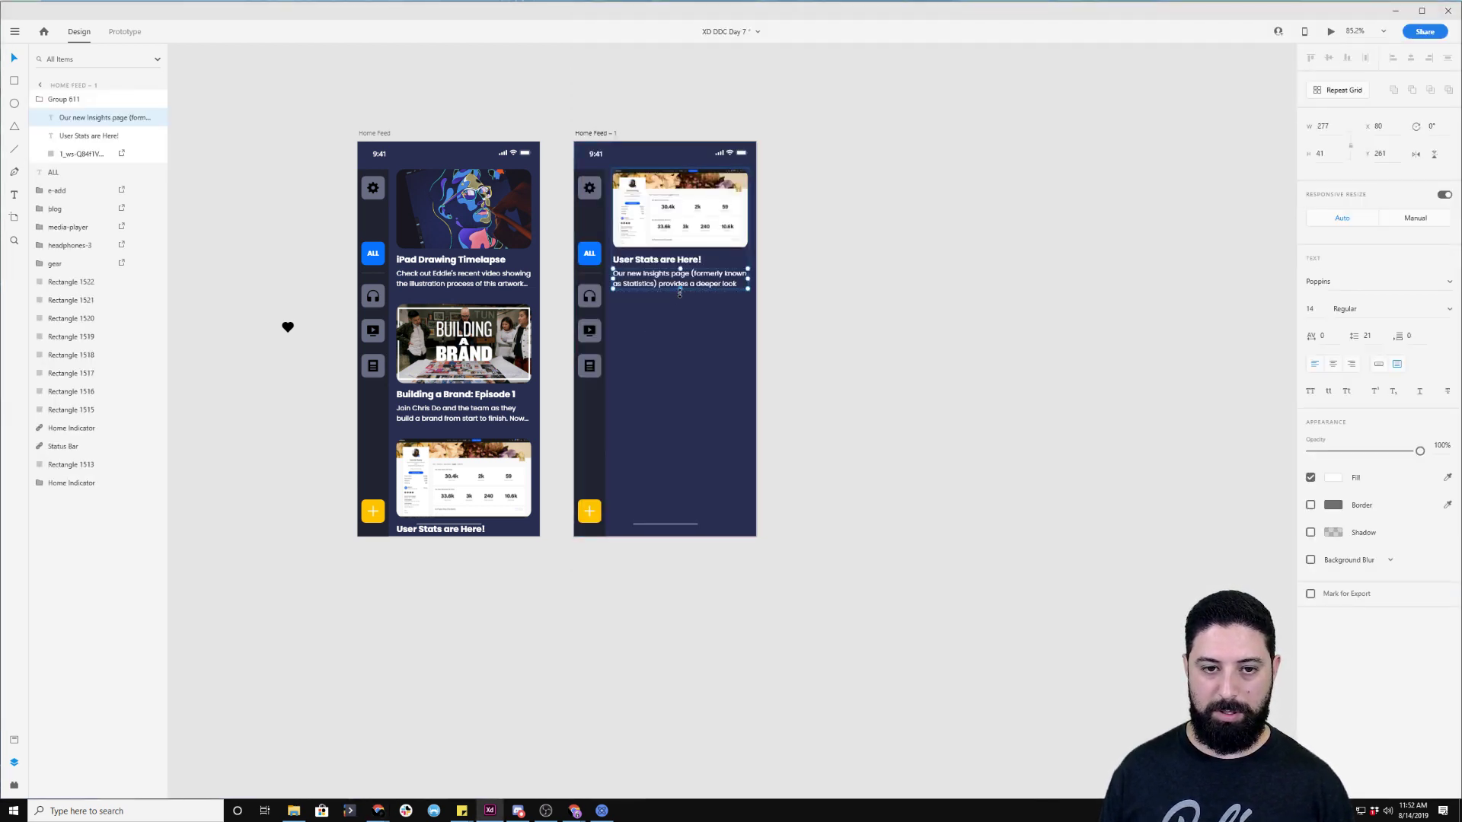
pyautogui.moveTo(680, 289); pyautogui.dragTo(680, 460)
# Copy the article's "We've broken Insights into a few sections..." paragraph from the browser and add it below the first paragraph after a blank line
pyautogui.moveTo(379, 811)
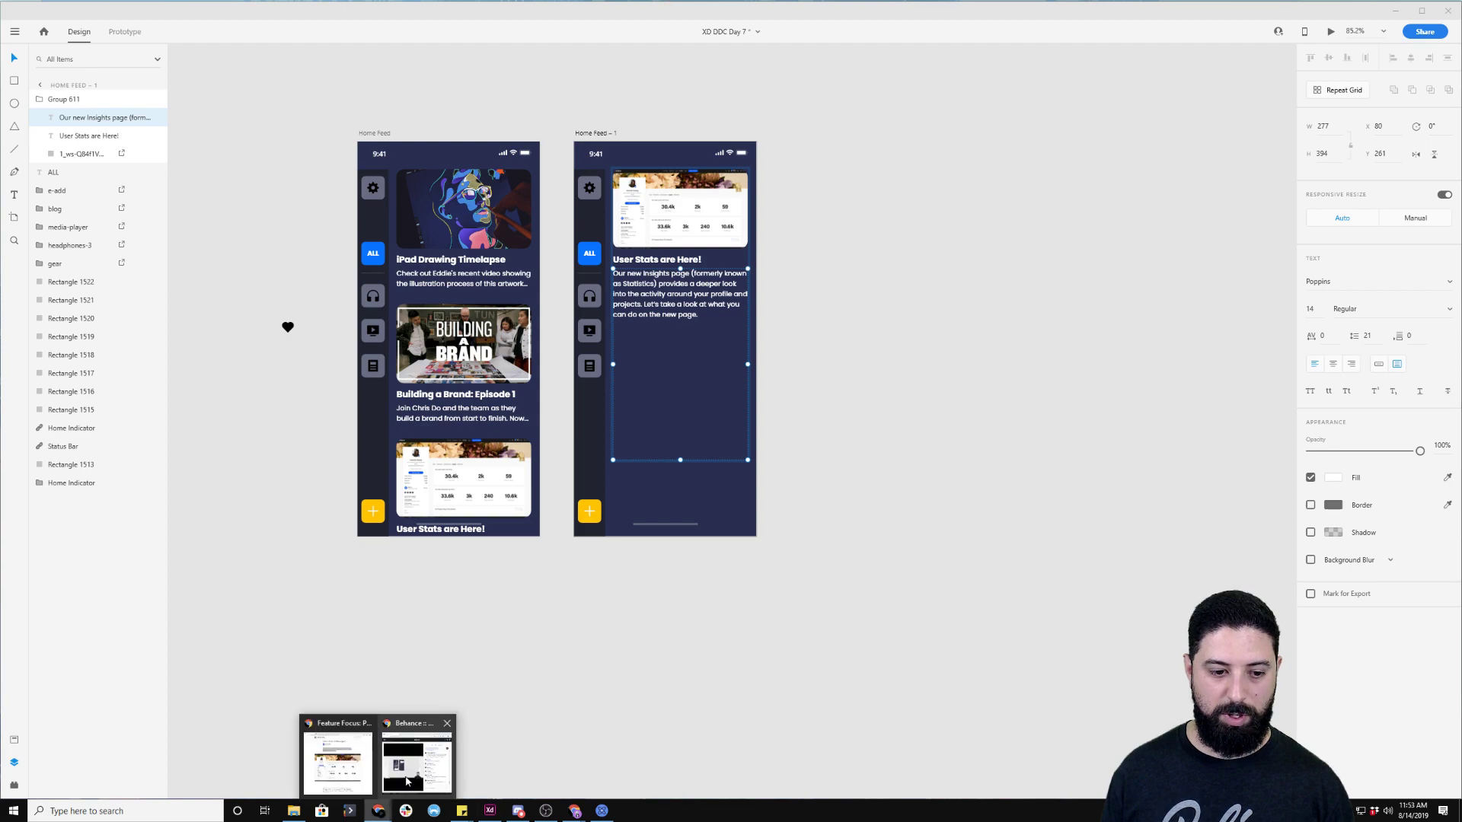
pyautogui.click(408, 782)
pyautogui.scroll(-4, 954, 493)
pyautogui.moveTo(954, 493); pyautogui.dragTo(818, 439)
pyautogui.hotkey('alt', 'Tab')
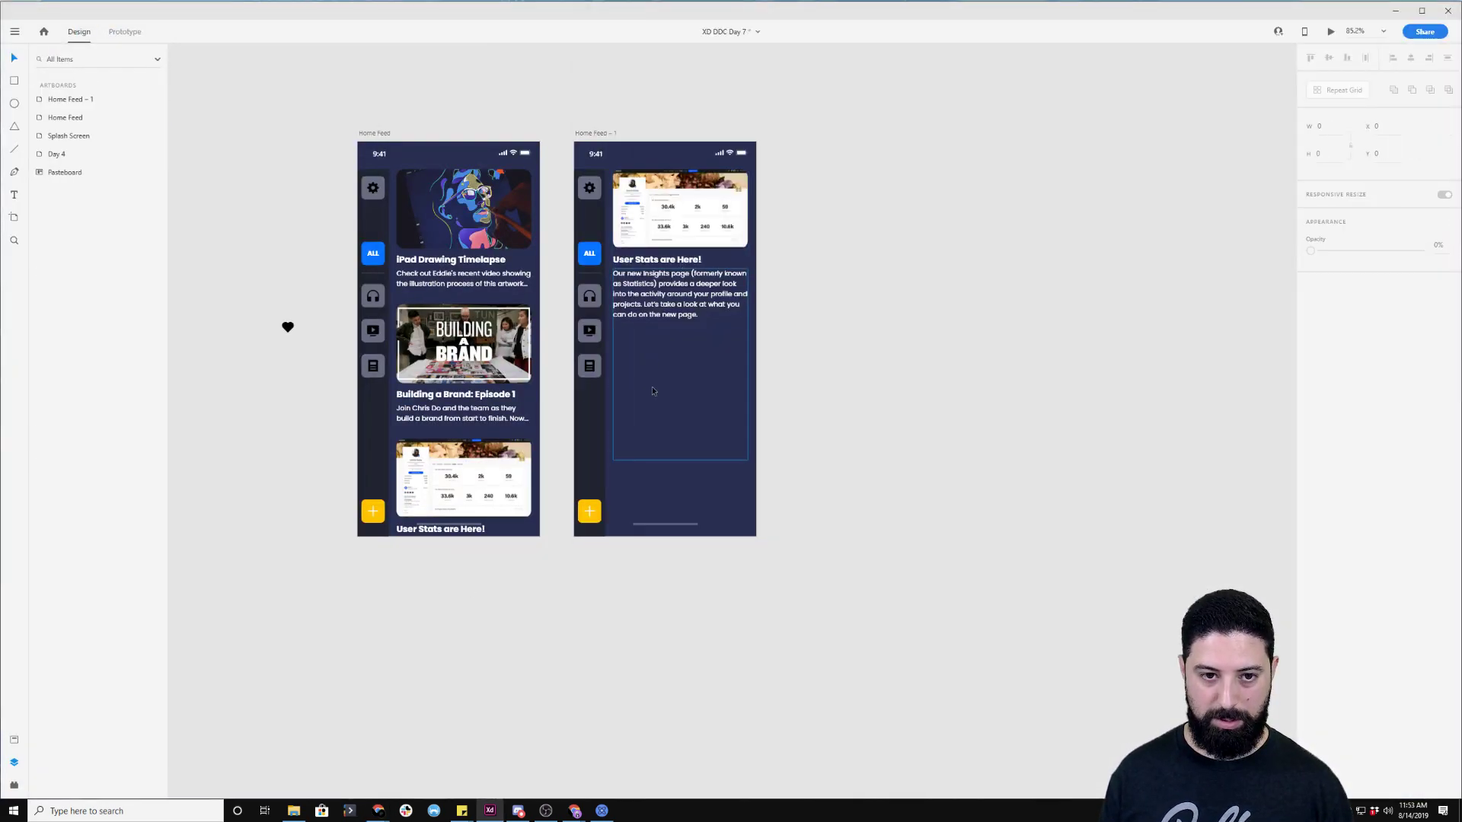
pyautogui.doubleClick(713, 314)
pyautogui.click(713, 314)
pyautogui.press('Return')
pyautogui.press('Return')
pyautogui.write("We've broken insights into a few sections. The first is dedicated to Project Views, Appreciations, and Comments you've given to other members on Behance followed by a section related to similar statistics you've received on your own work.")
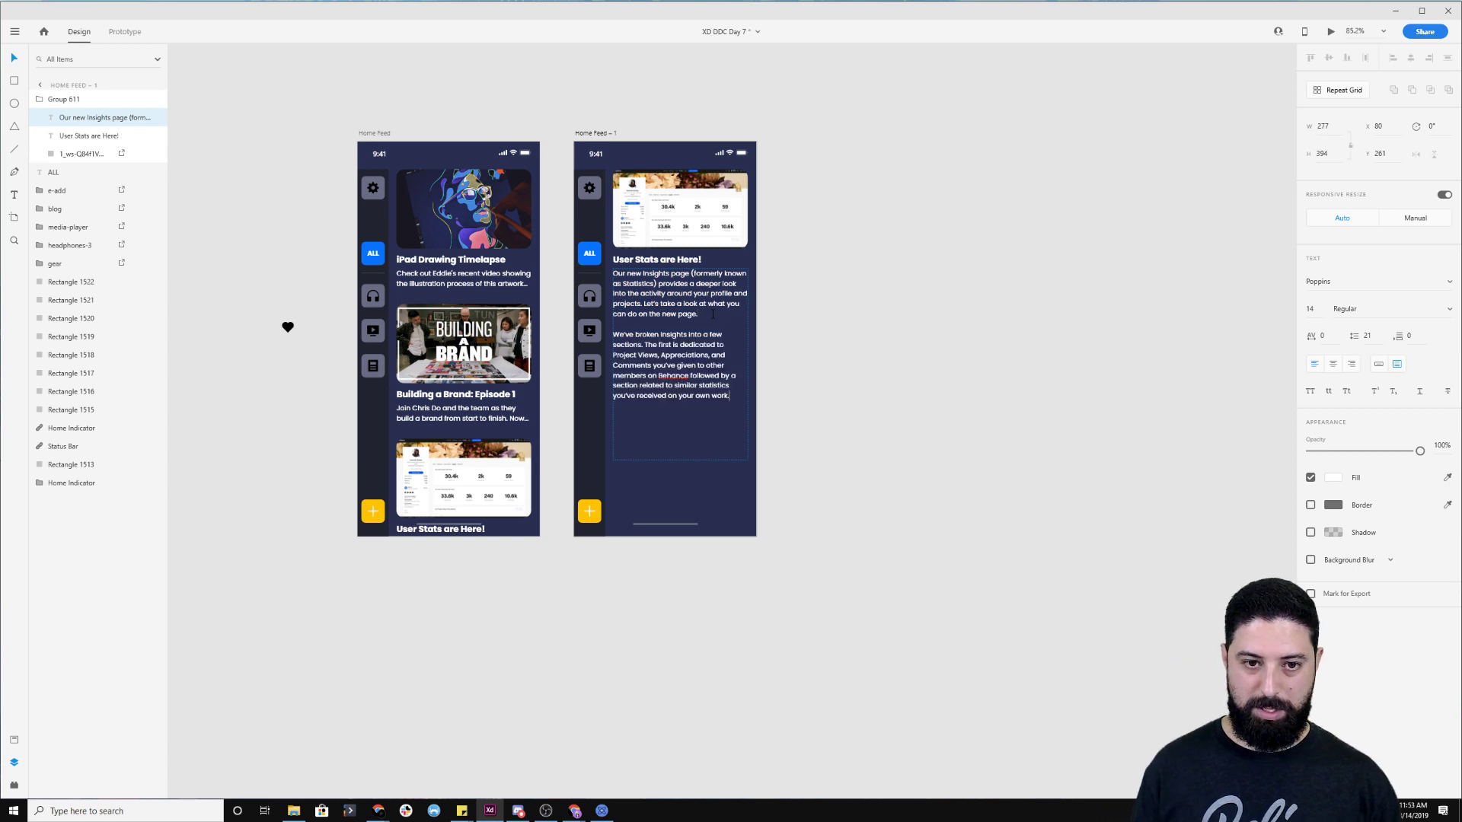
pyautogui.click(850, 311)
pyautogui.click(850, 312)
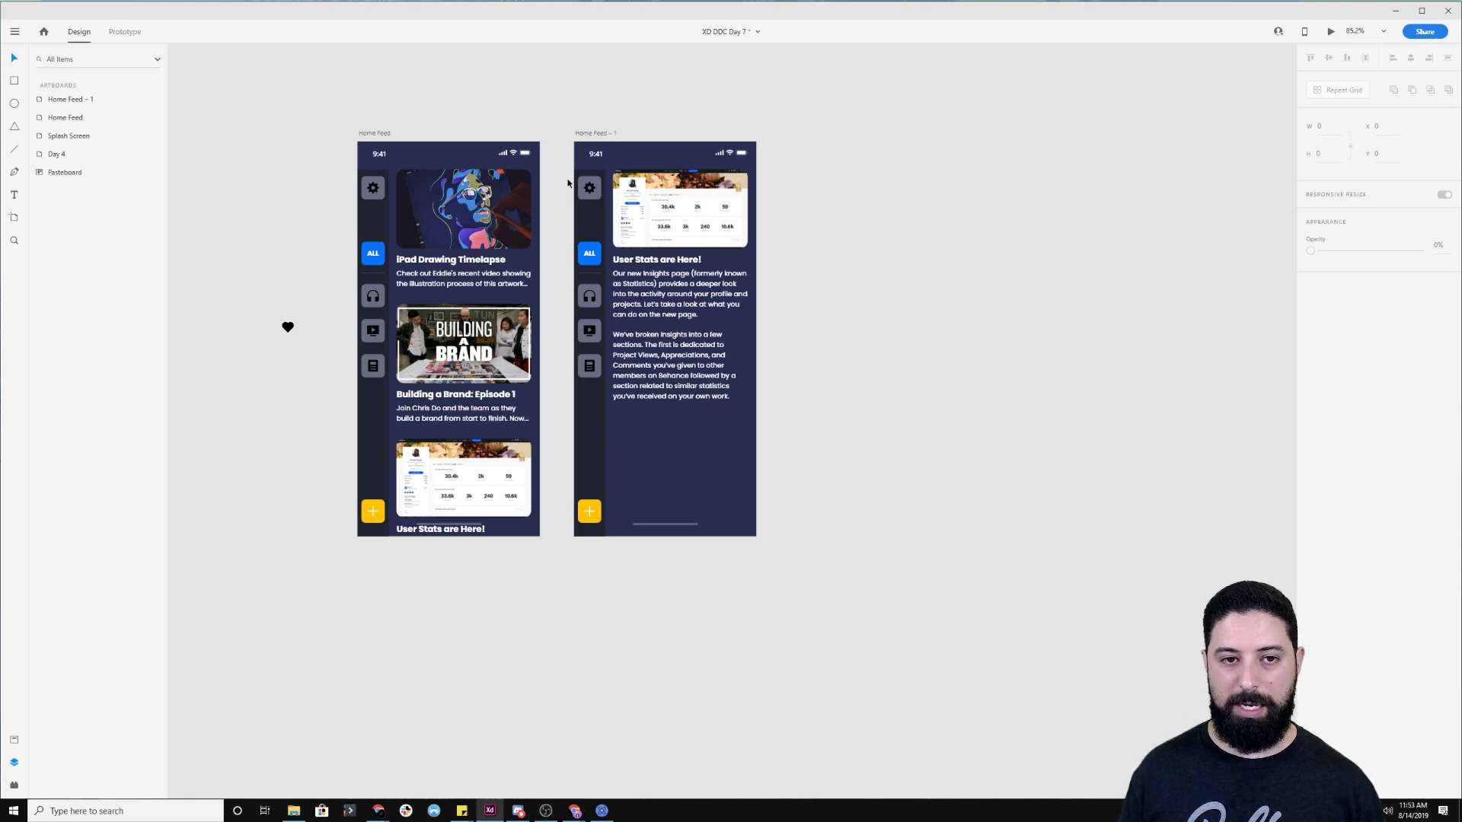
# Delete the ALL, headphones, video and article buttons and the divider line from the duplicated artboard's sidebar
pyautogui.click(597, 262)
pyautogui.keyDown('shift'); pyautogui.click(590, 296); pyautogui.keyUp('shift')
pyautogui.keyDown('shift'); pyautogui.click(589, 330); pyautogui.keyUp('shift')
pyautogui.keyDown('shift'); pyautogui.click(592, 366); pyautogui.keyUp('shift')
pyautogui.press('Delete')
pyautogui.click(592, 367)
pyautogui.keyDown('shift'); pyautogui.click(587, 322); pyautogui.keyUp('shift')
pyautogui.keyDown('shift'); pyautogui.click(591, 297); pyautogui.keyUp('shift')
pyautogui.keyDown('shift'); pyautogui.click(594, 276); pyautogui.keyUp('shift')
pyautogui.press('Delete')
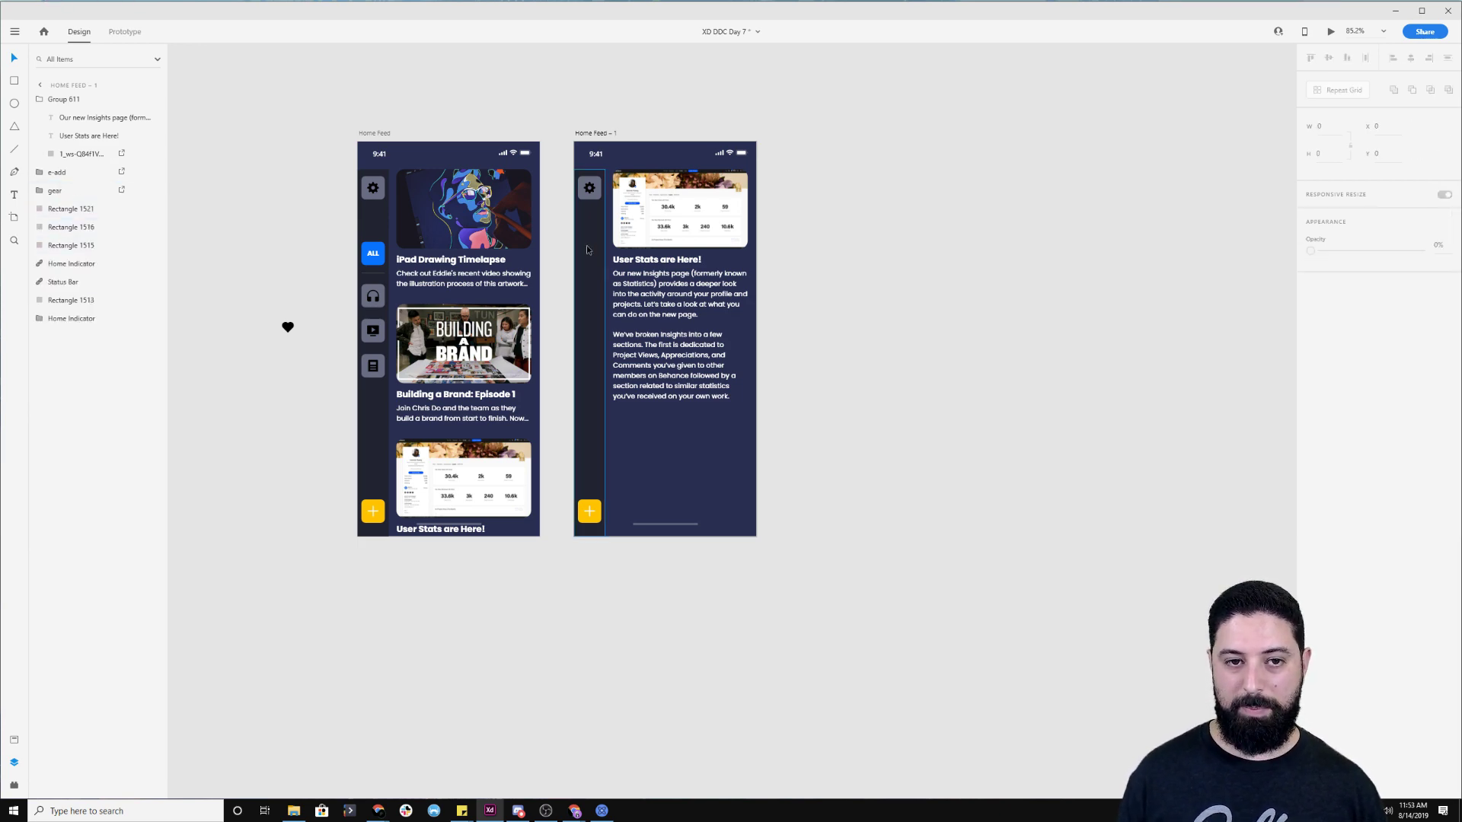
# Delete the gear icon from the duplicated artboard's sidebar, keeping its rounded button background
pyautogui.scroll(5, 574, 192)
pyautogui.click(593, 191)
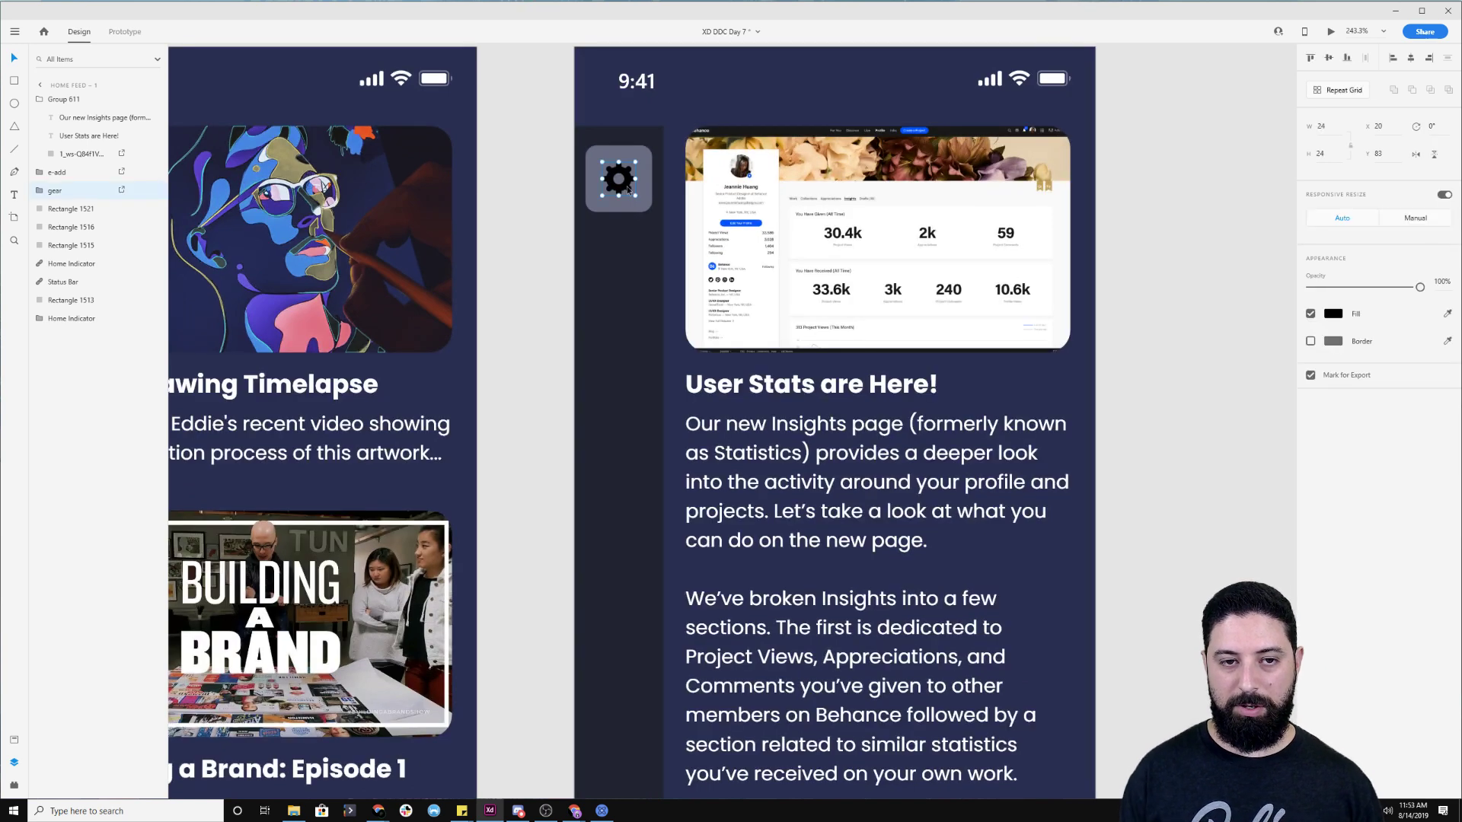
pyautogui.press('Delete')
pyautogui.scroll(-3, 582, 585)
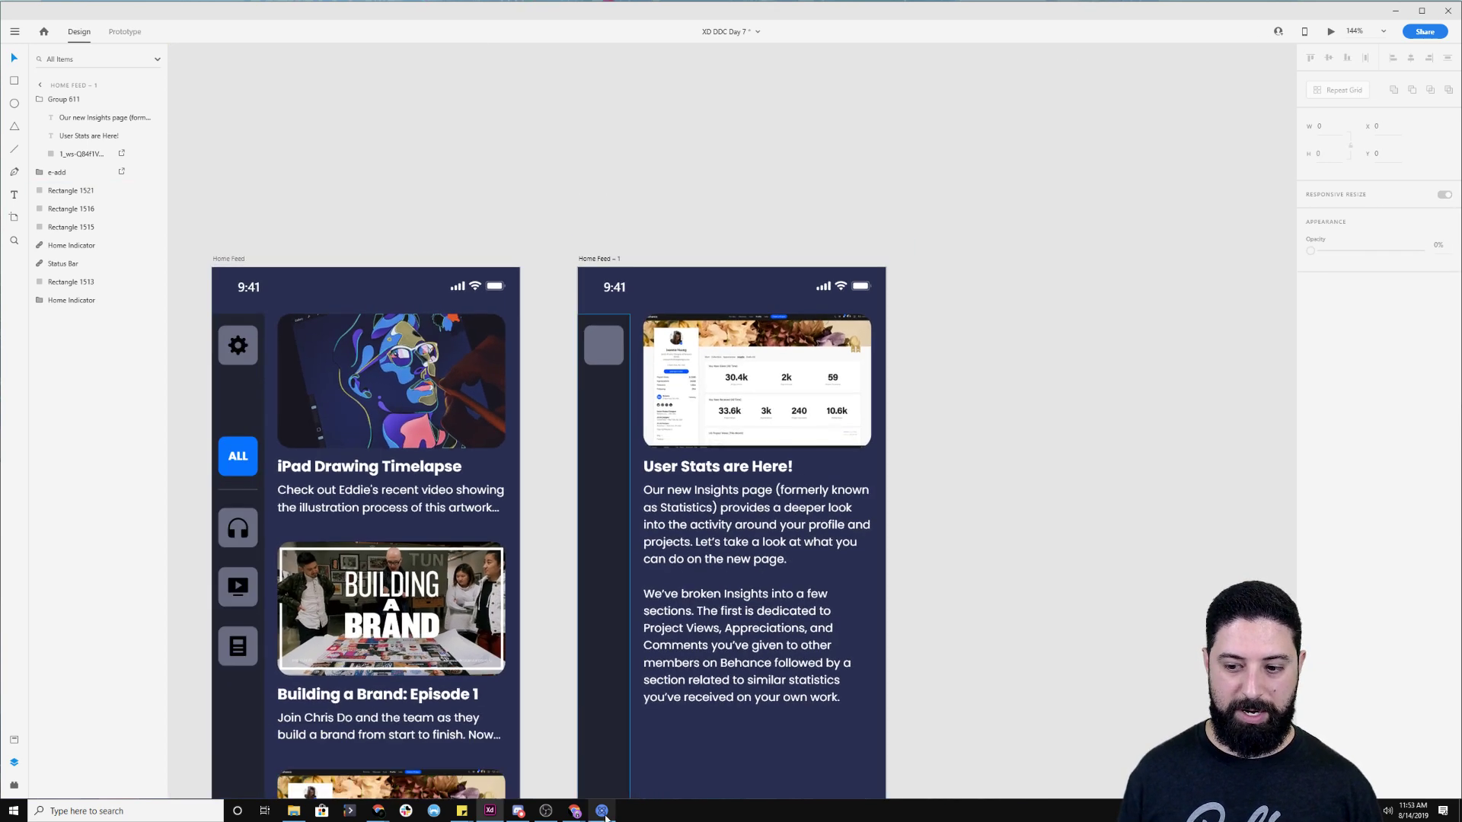
# Minimize the design window and switch to the Chrome window showing the shared calendar_xd prototype, enlarged to full screen
pyautogui.click(602, 811)
pyautogui.click(576, 189)
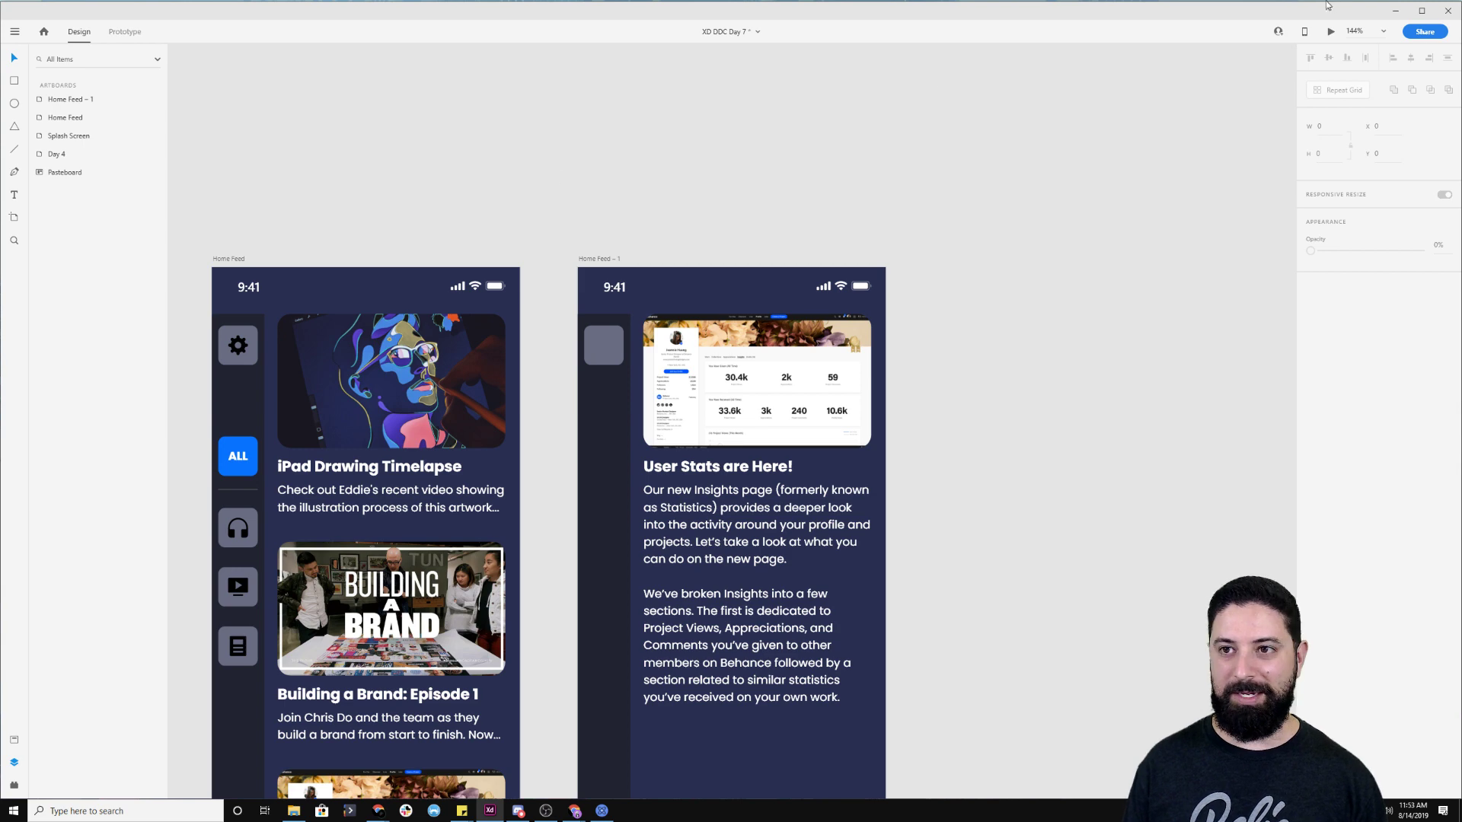
pyautogui.click(1395, 11)
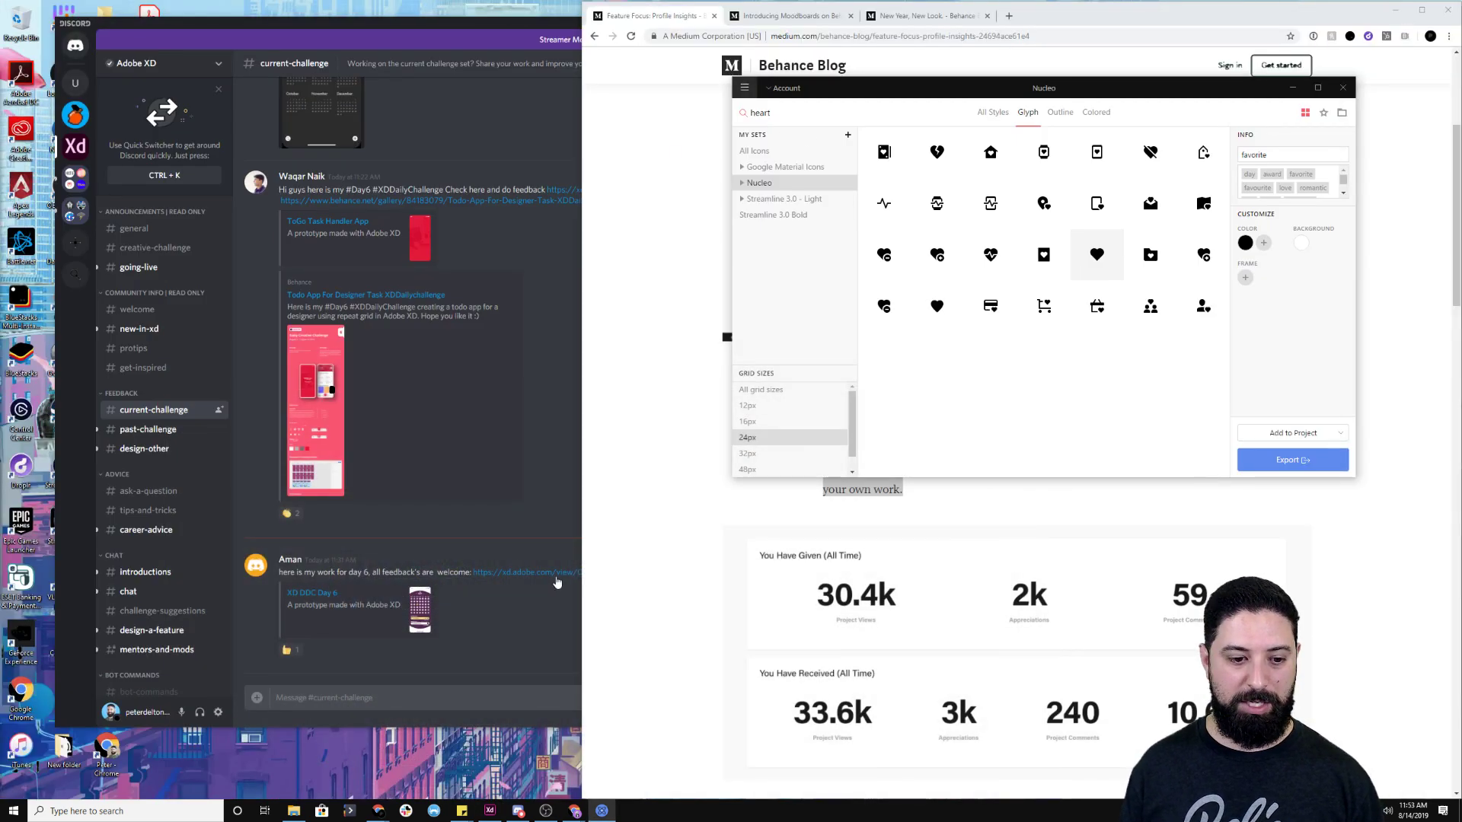
pyautogui.moveTo(574, 811)
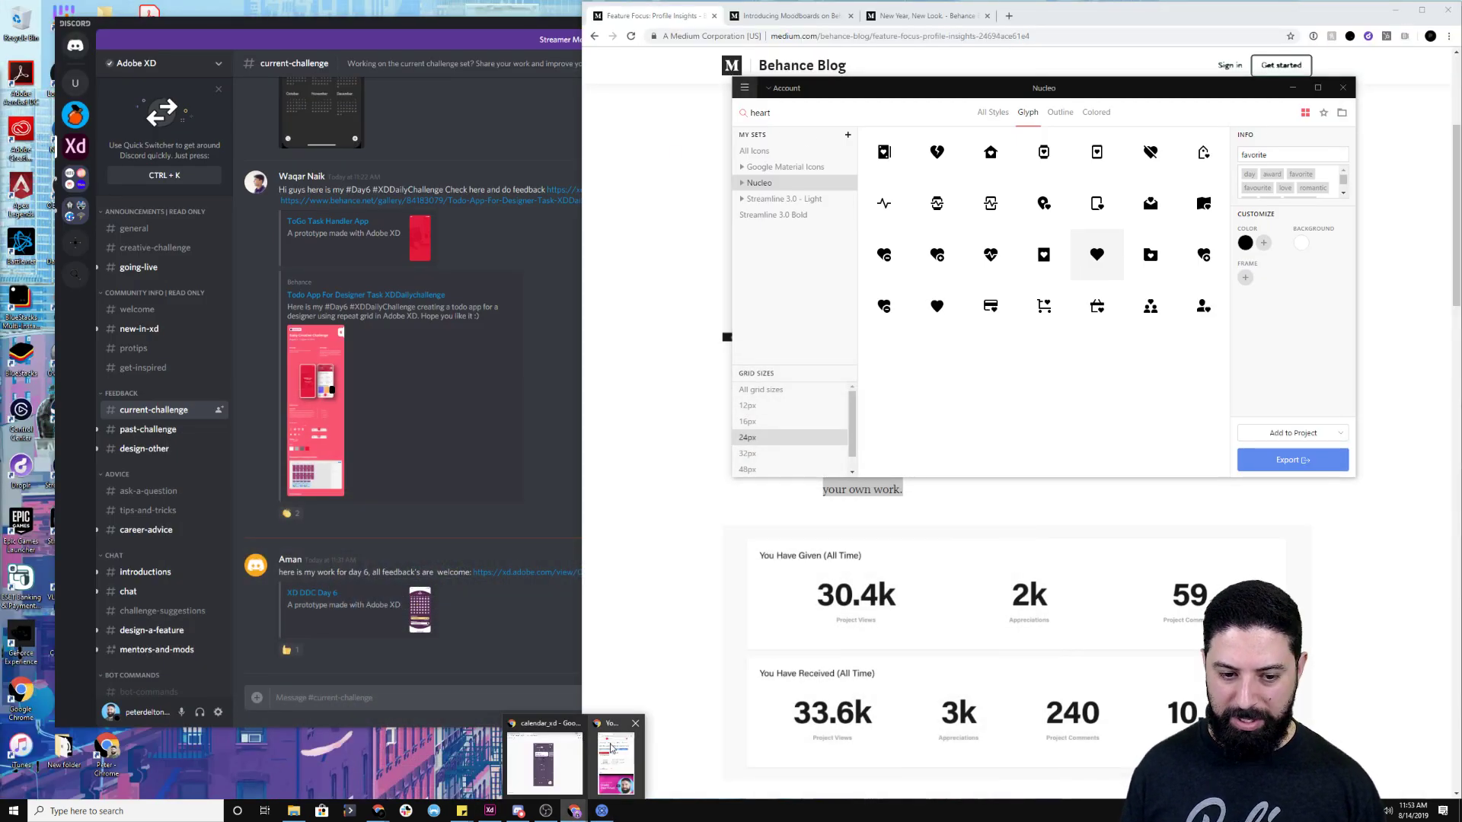
pyautogui.click(573, 761)
pyautogui.moveTo(970, 67); pyautogui.dragTo(894, 58)
pyautogui.click(1311, 58)
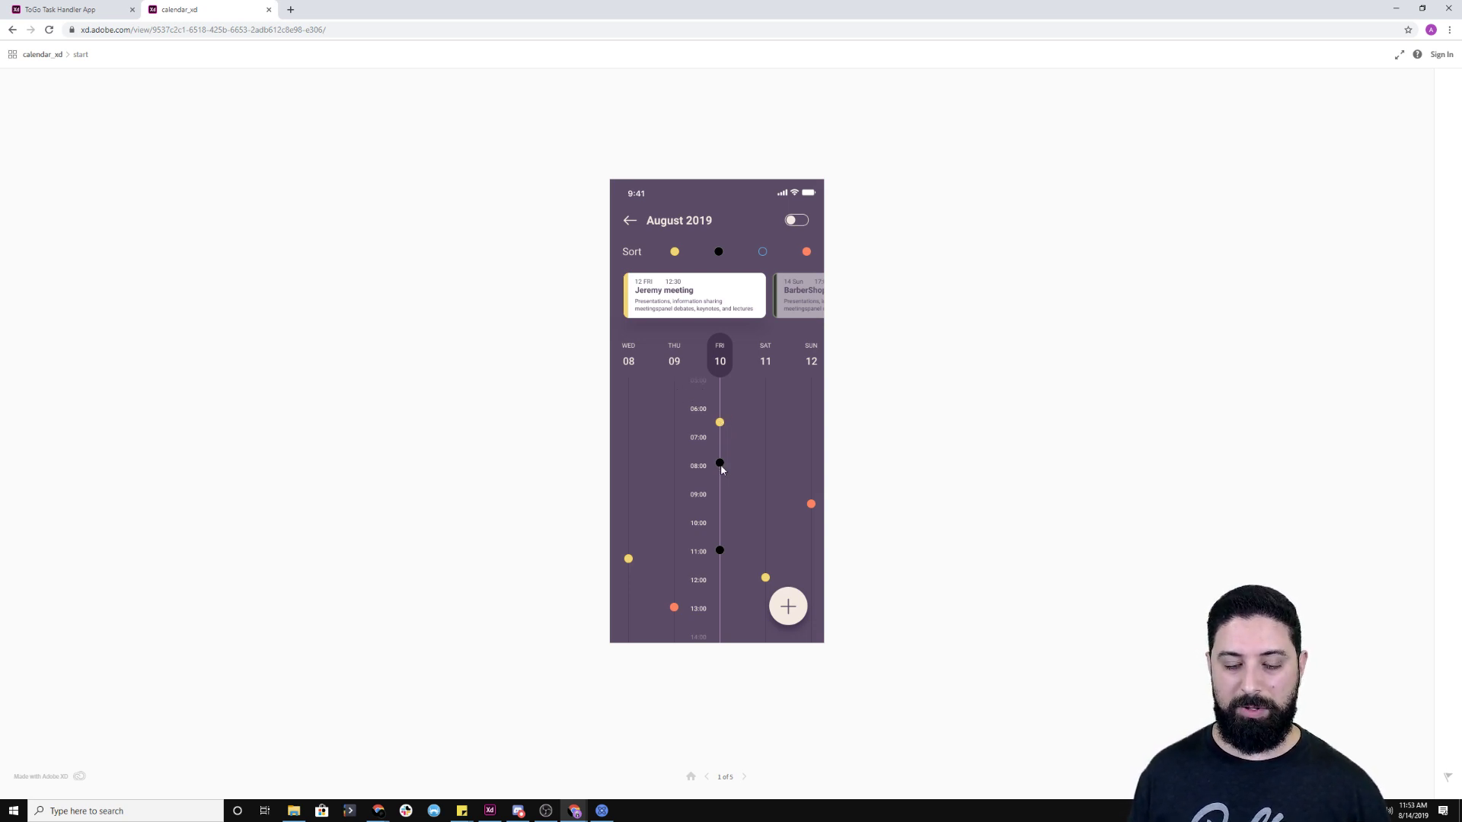
# Browse forward and back through the calendar_xd prototype's screens to review the calendar design
pyautogui.click(769, 512)
pyautogui.press('Right')
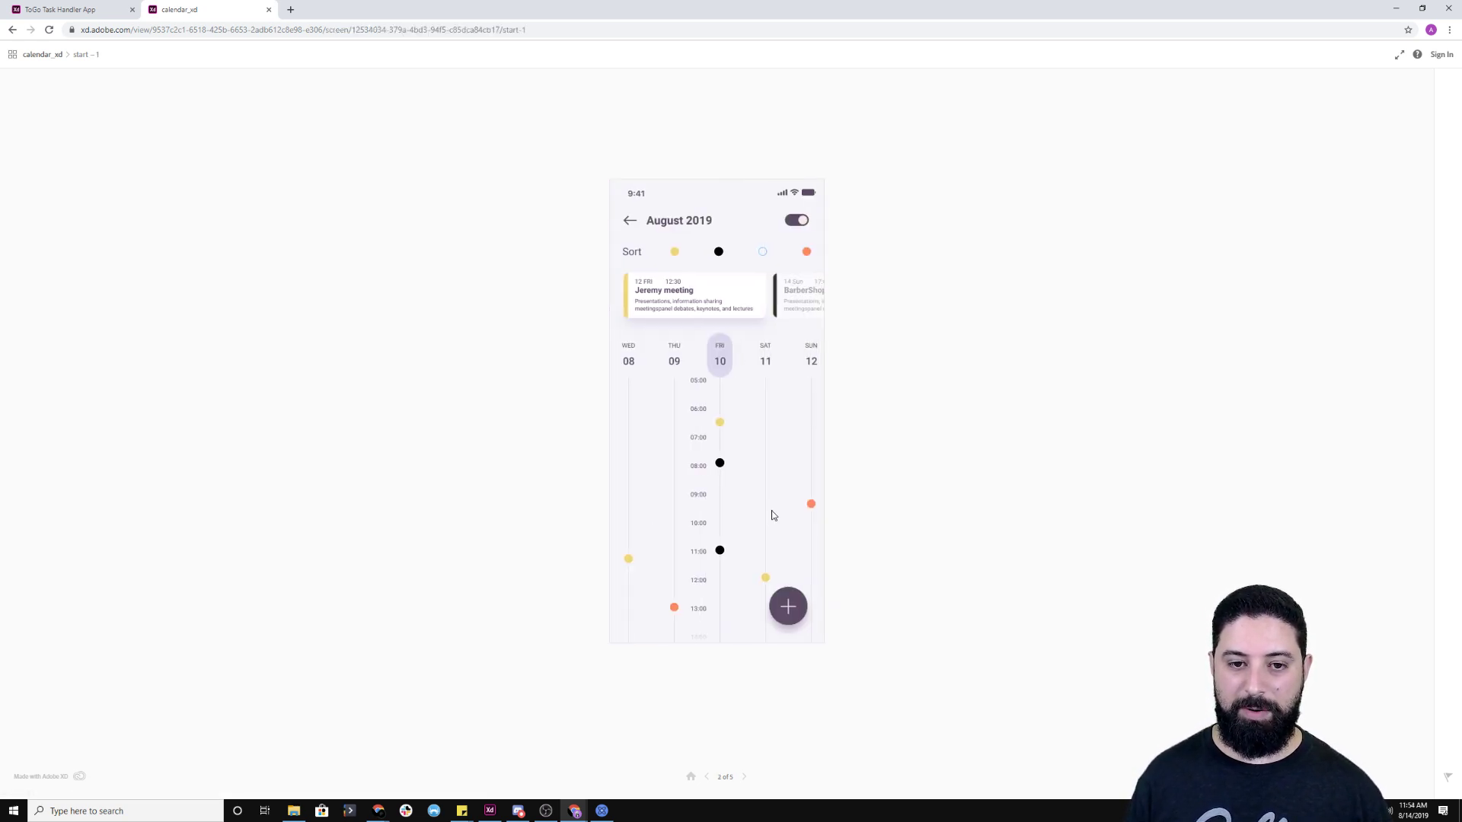
pyautogui.press('Right')
pyautogui.press('Right')
pyautogui.press('Left')
pyautogui.press('Left')
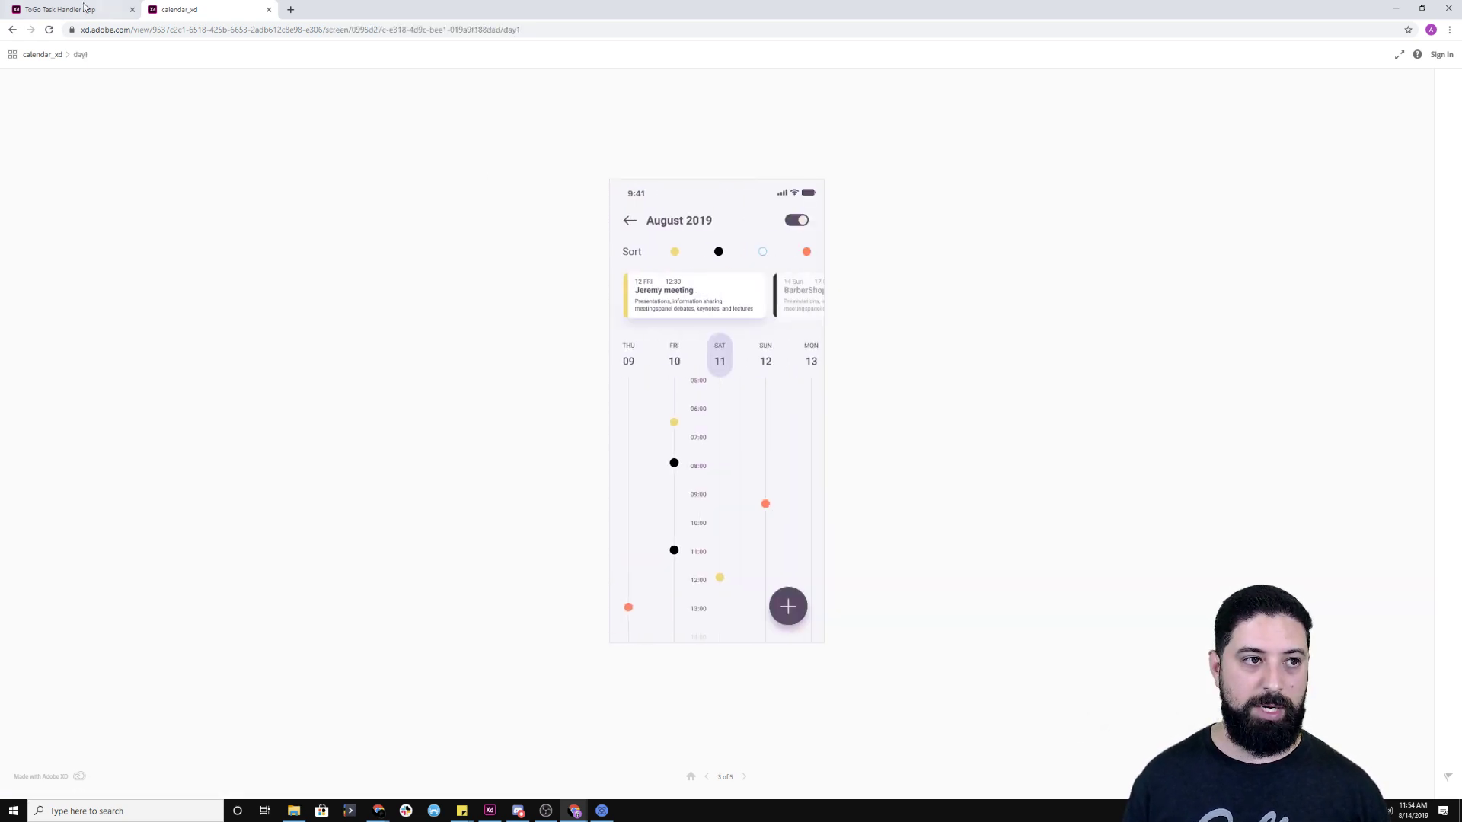
# Switch to the ToGo Task Handler App prototype and try its Priorities screen, the Client meet up task and the Cold Play project
pyautogui.click(71, 12)
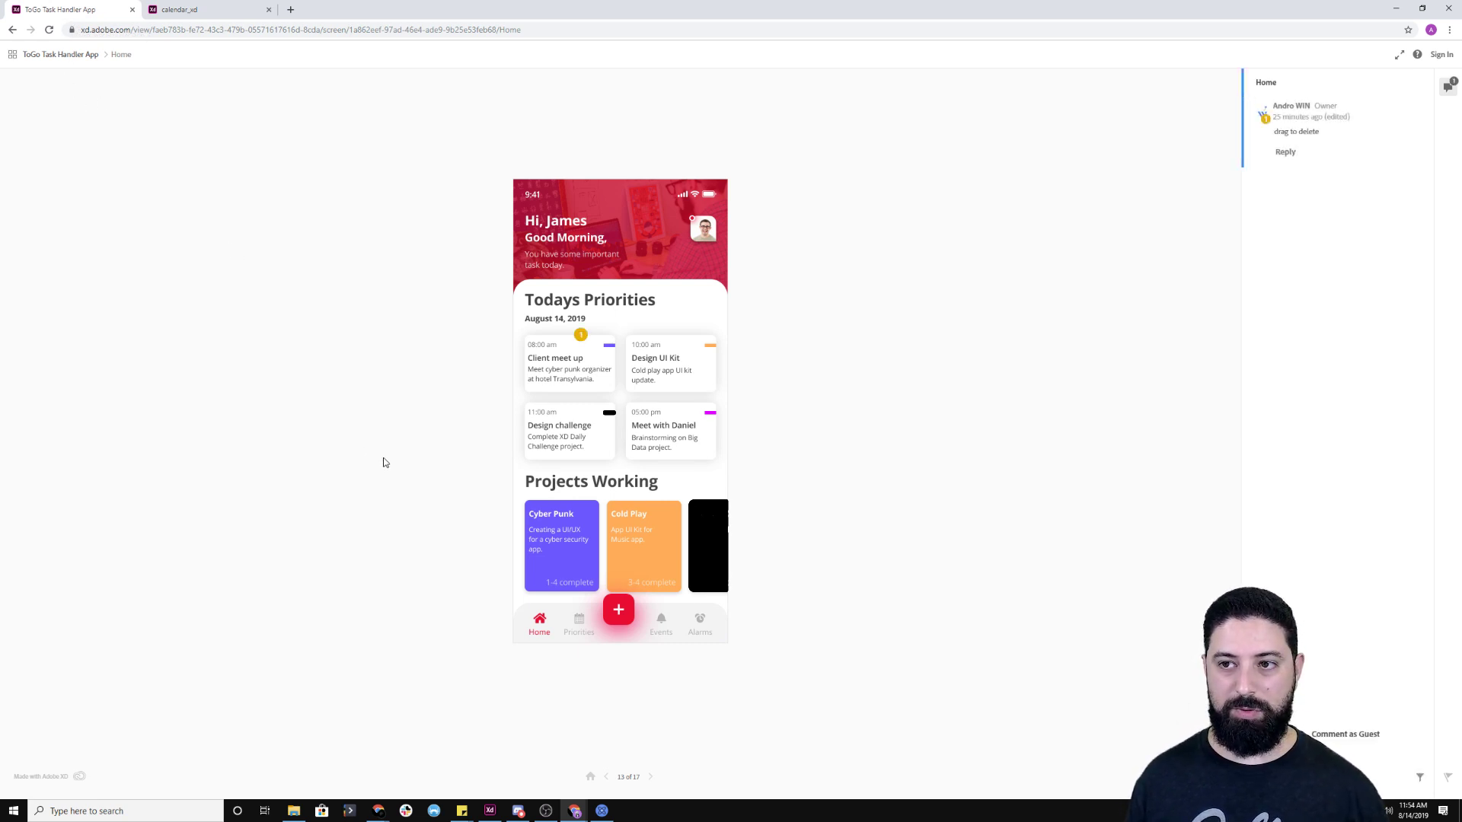
pyautogui.click(579, 624)
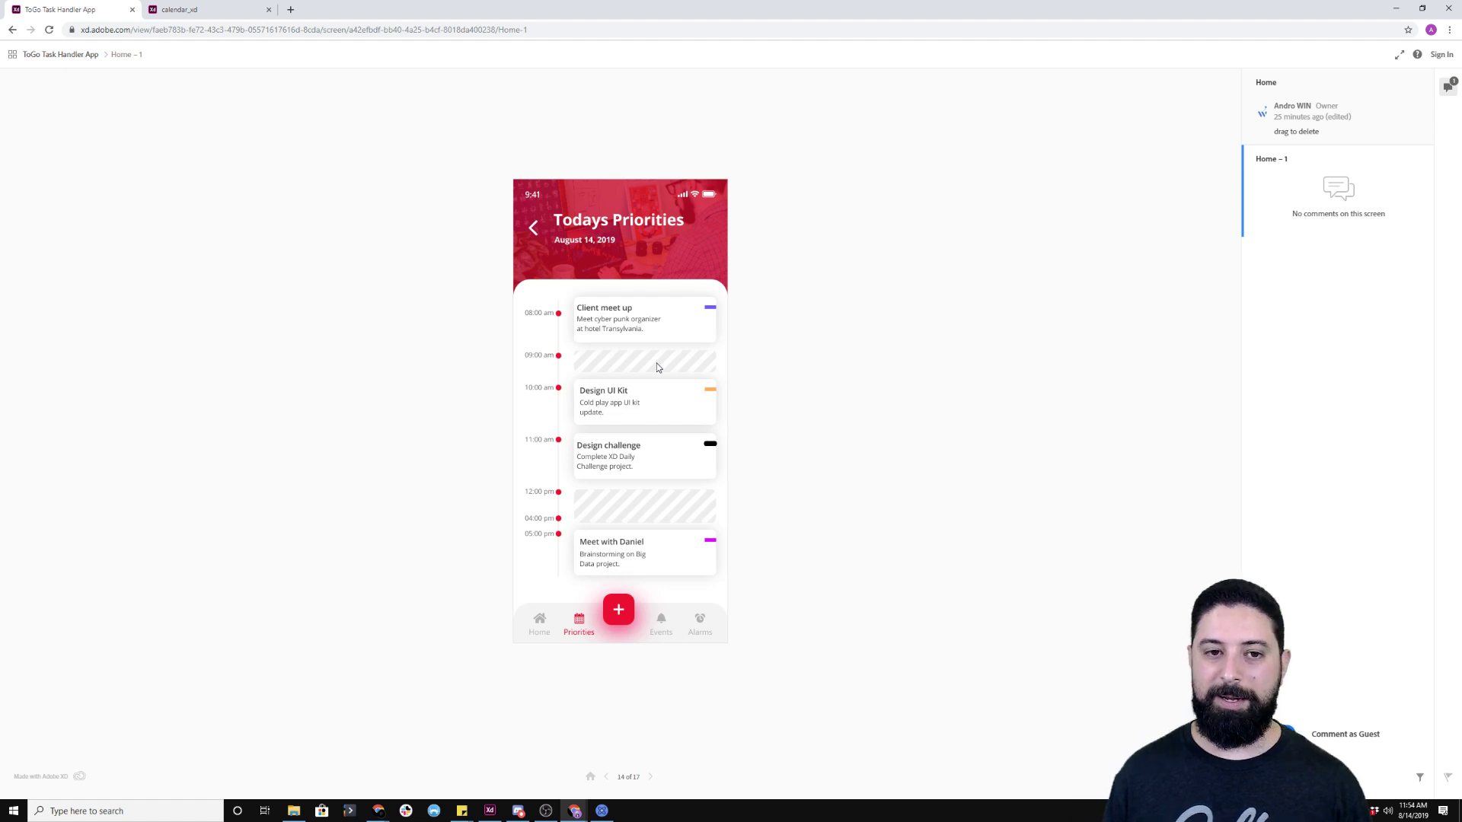
pyautogui.click(659, 337)
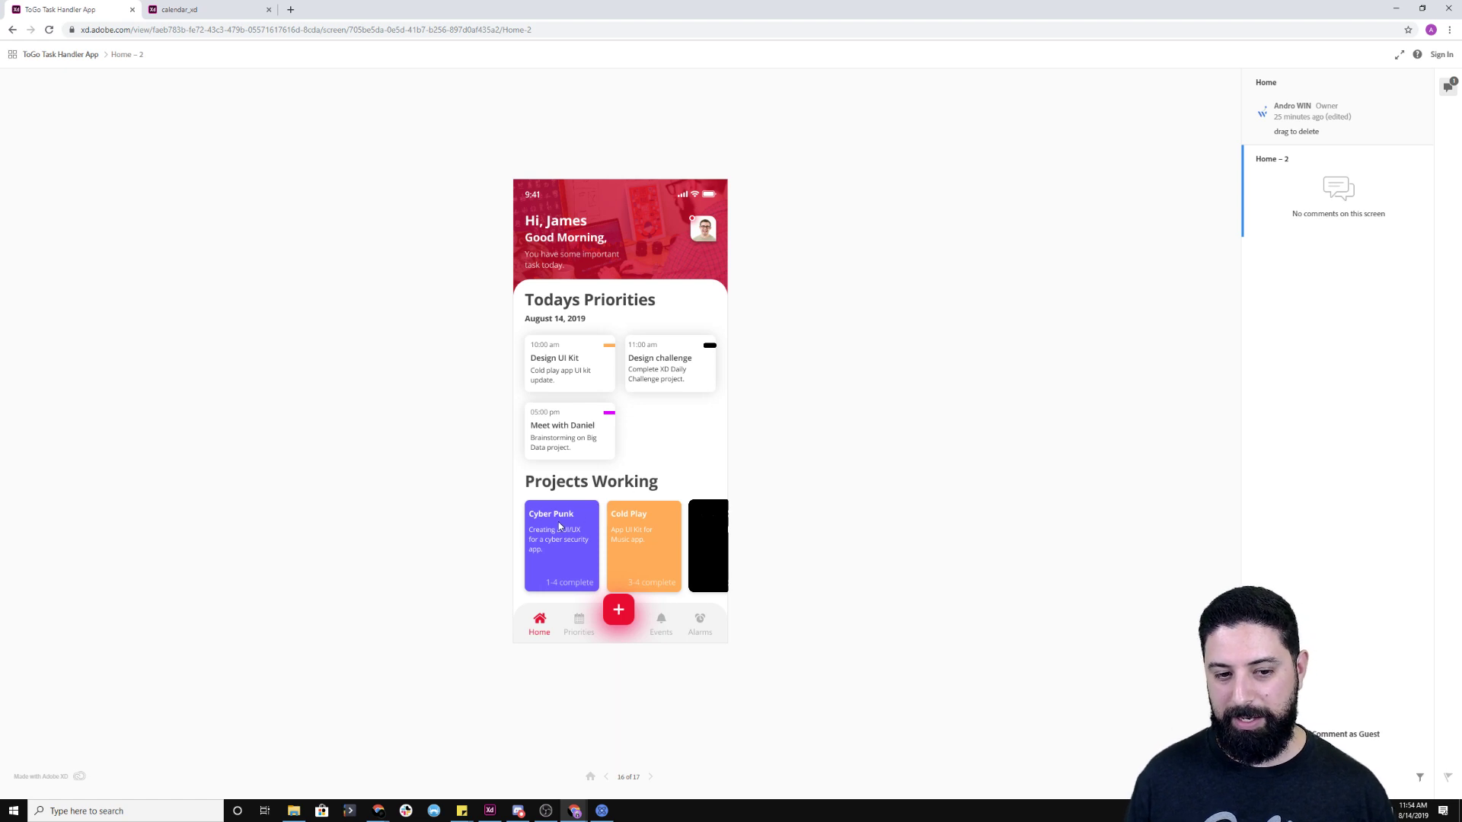
pyautogui.click(643, 515)
pyautogui.click(643, 515)
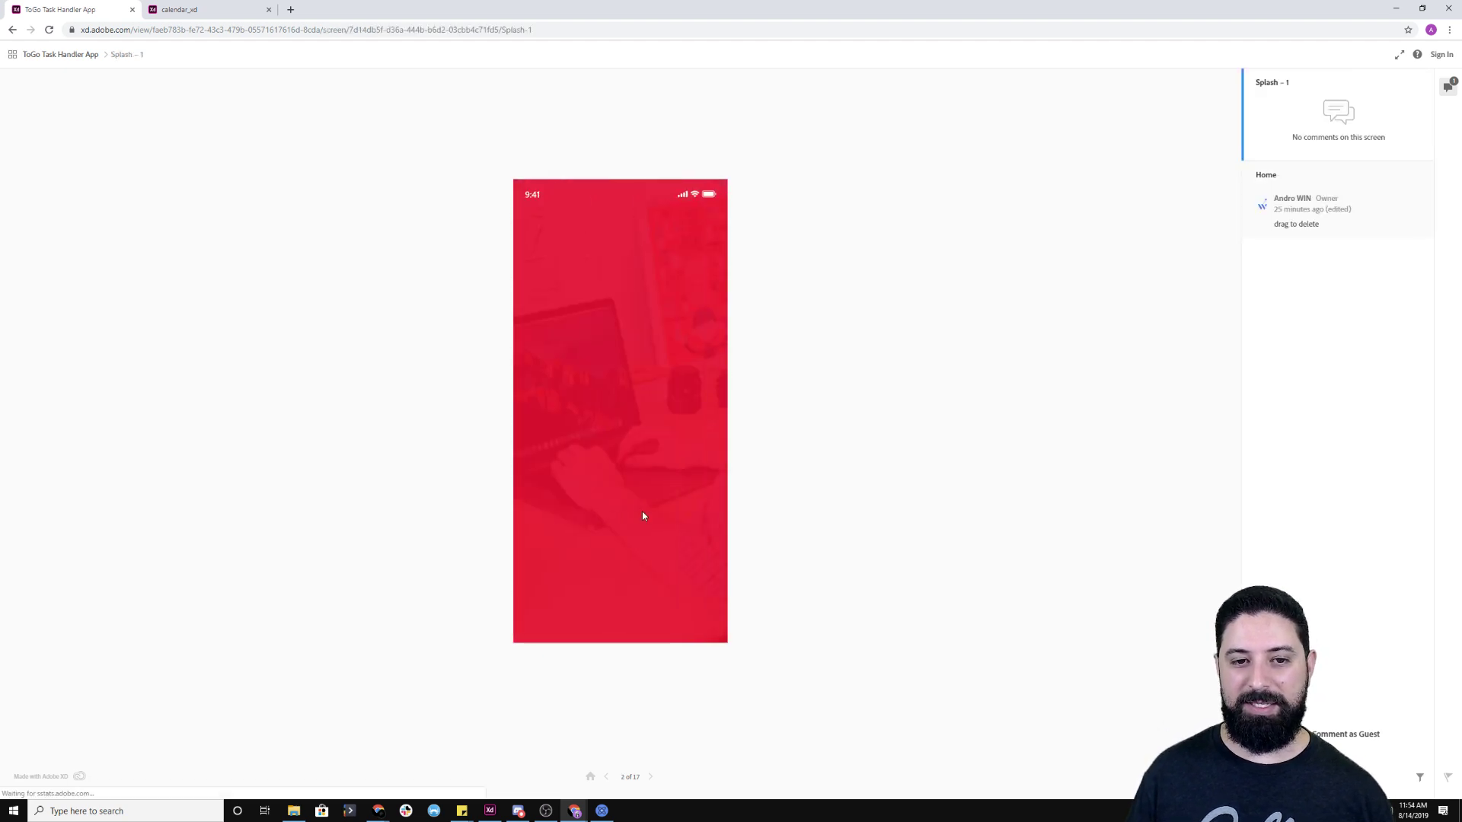